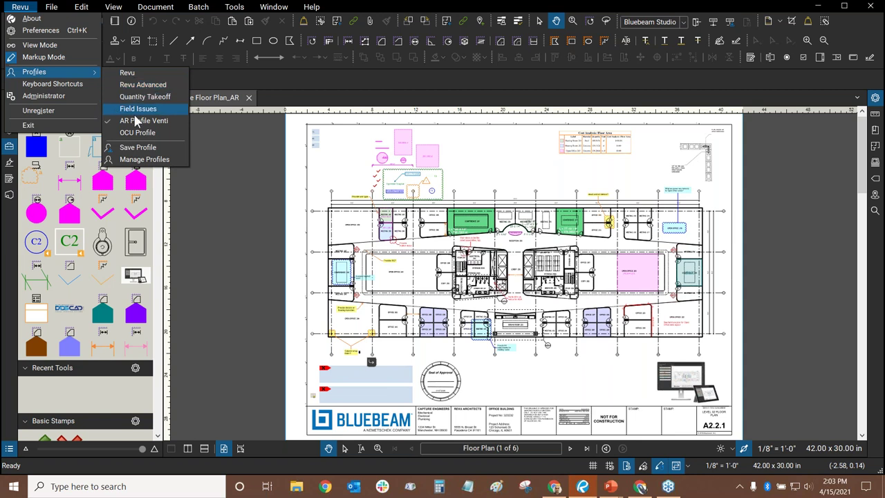
Step: Set the Ceiling Paint area tool to drawing mode
click(422, 6)
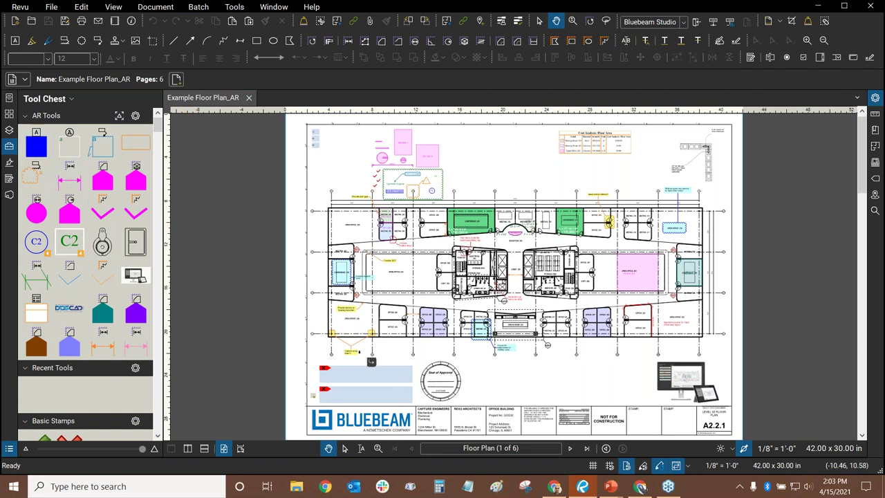
click(105, 315)
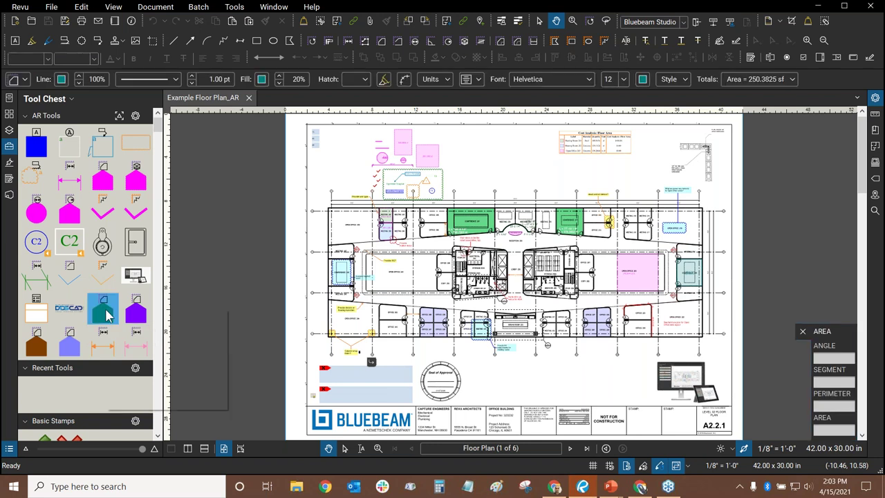
right_click(106, 315)
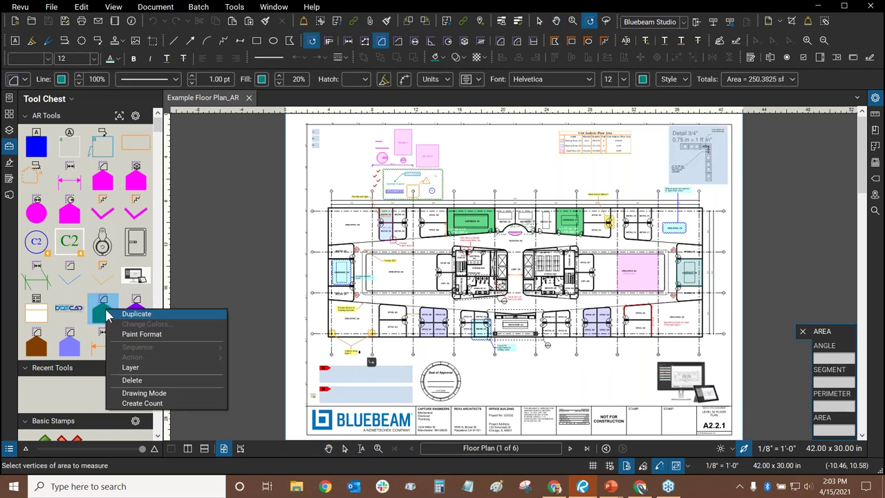
click(133, 394)
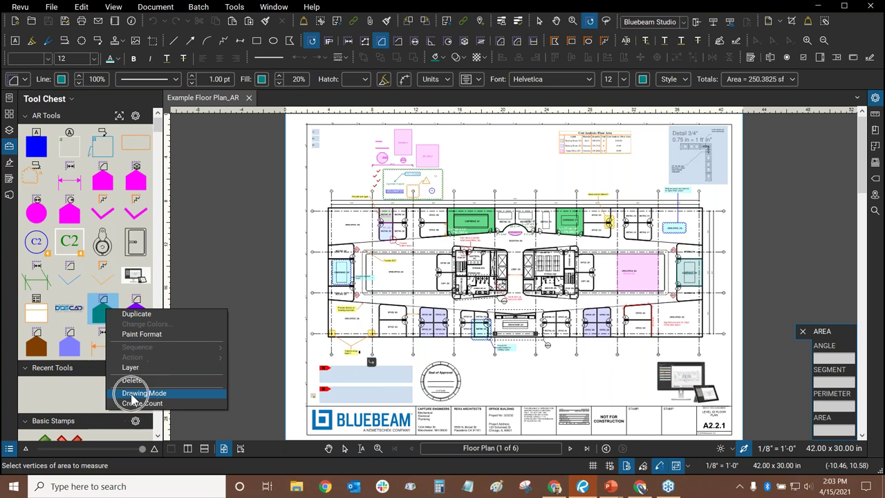
key(Escape)
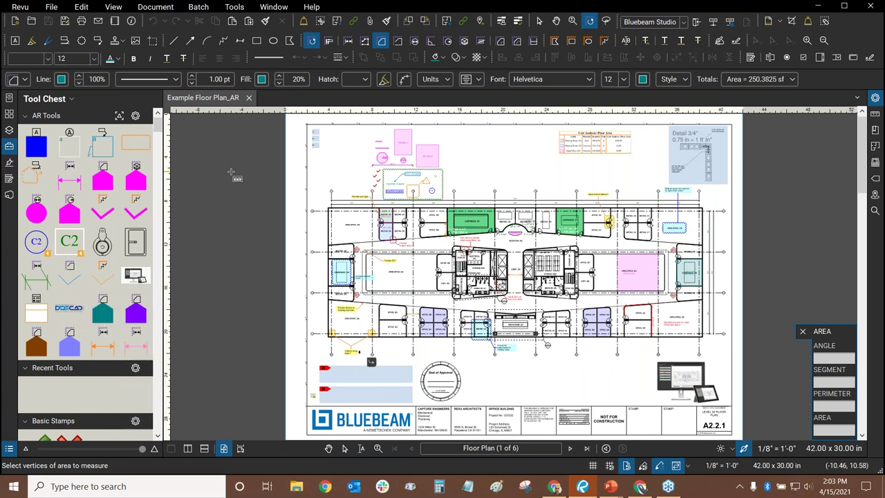
key(Escape)
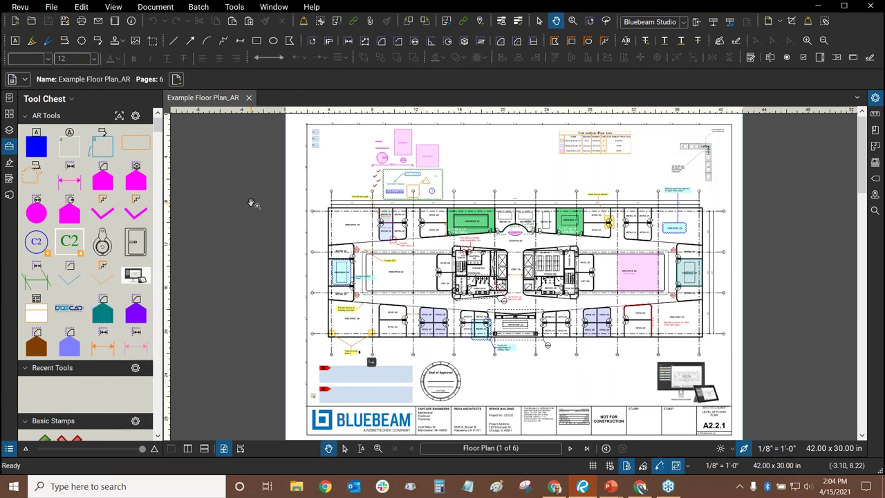
Step: Place a 250.3823 sf Ceiling Paint markup left of the plan's upper area
click(105, 316)
right_click(104, 317)
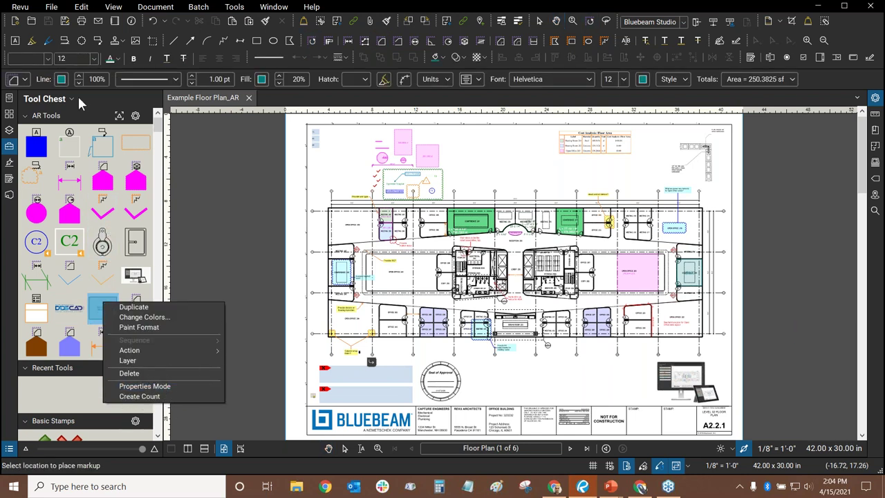
key(Escape)
key(Escape)
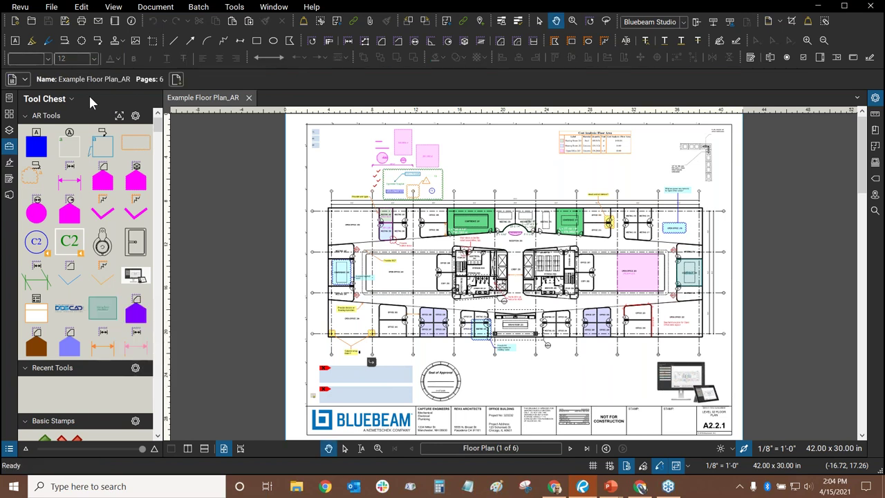
click(103, 318)
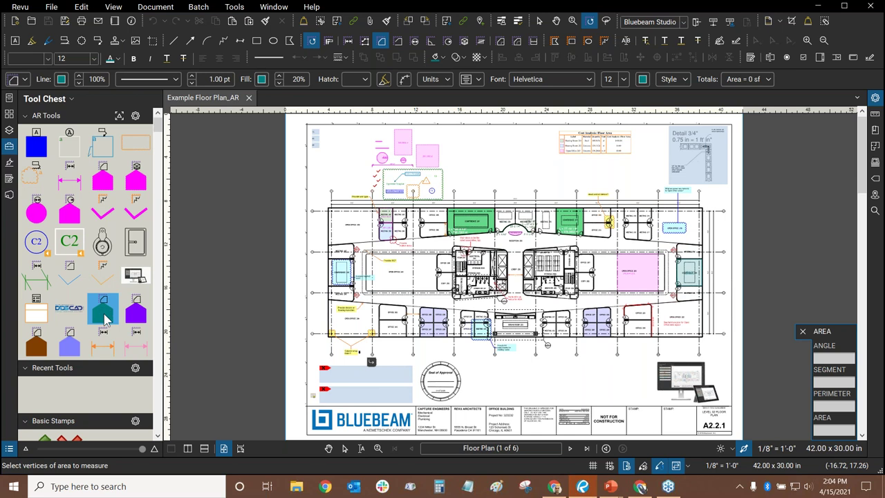
click(105, 314)
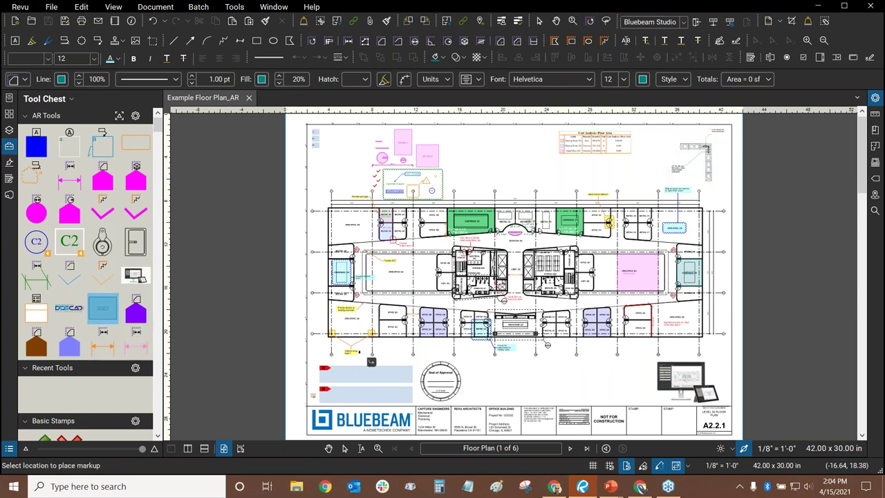
scroll(340, 135, up, 6)
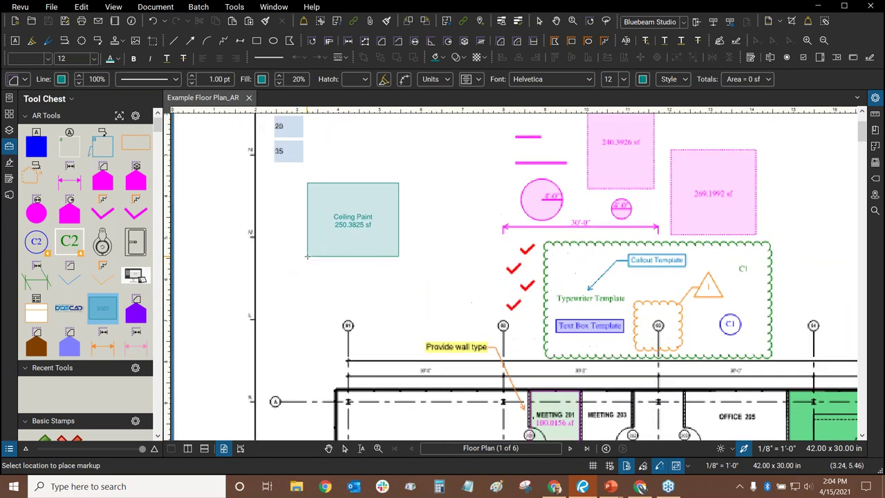
scroll(307, 255, up, 2)
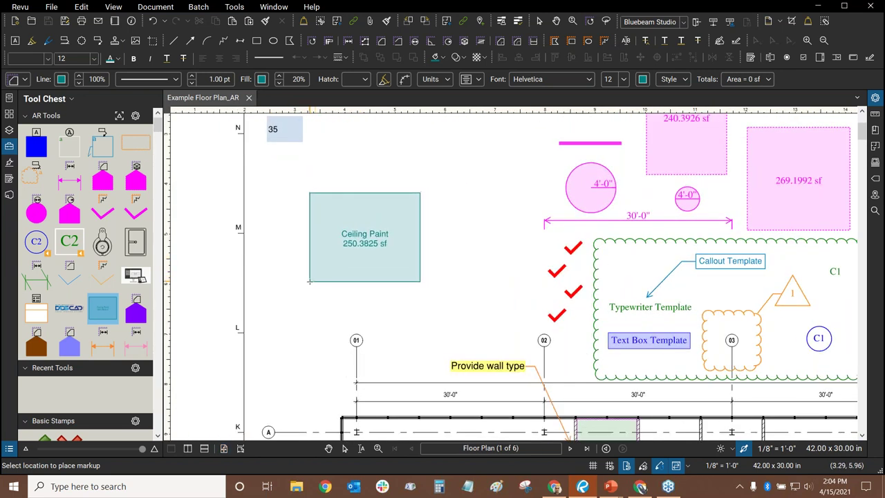
click(310, 281)
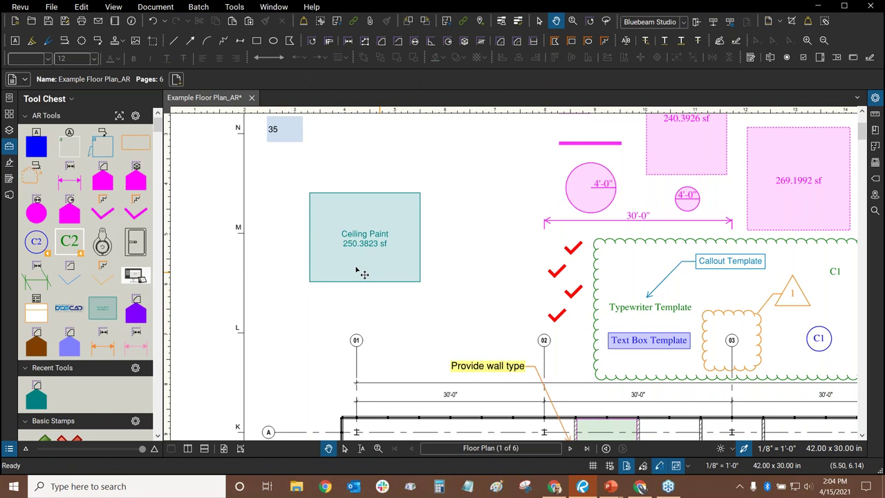
Step: Draw a trial 675.2441 sf Ceiling Paint area near the top, then delete it
click(103, 316)
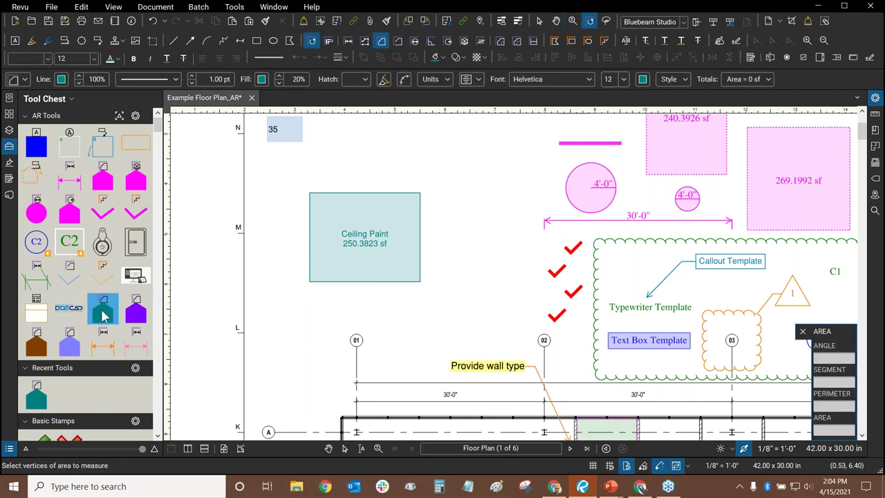
scroll(282, 150, up, 5)
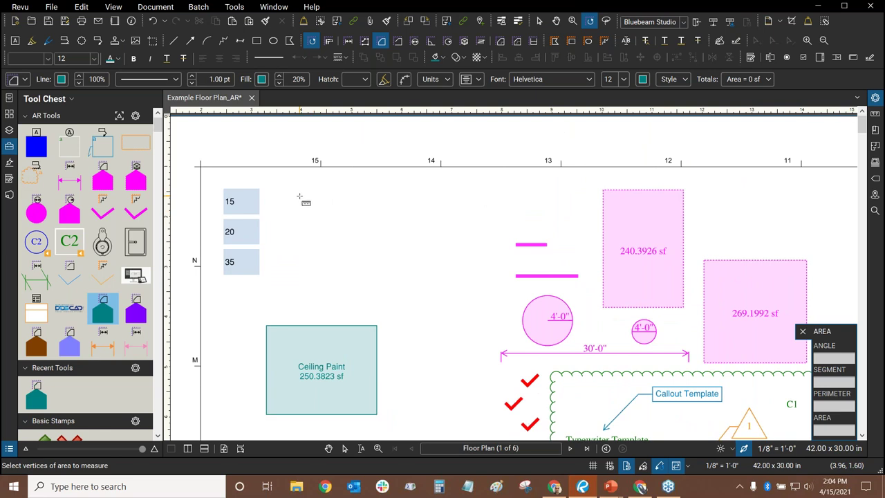
drag(288, 178, 502, 301)
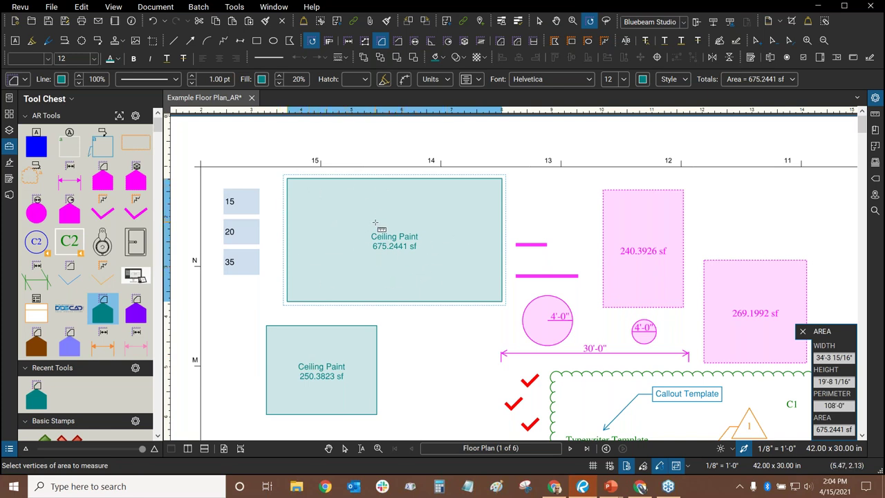
key(Escape)
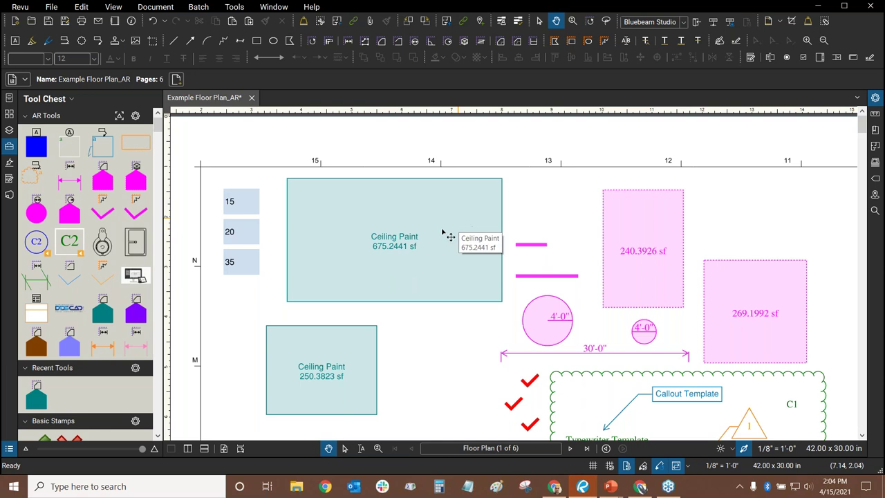
click(391, 259)
key(Delete)
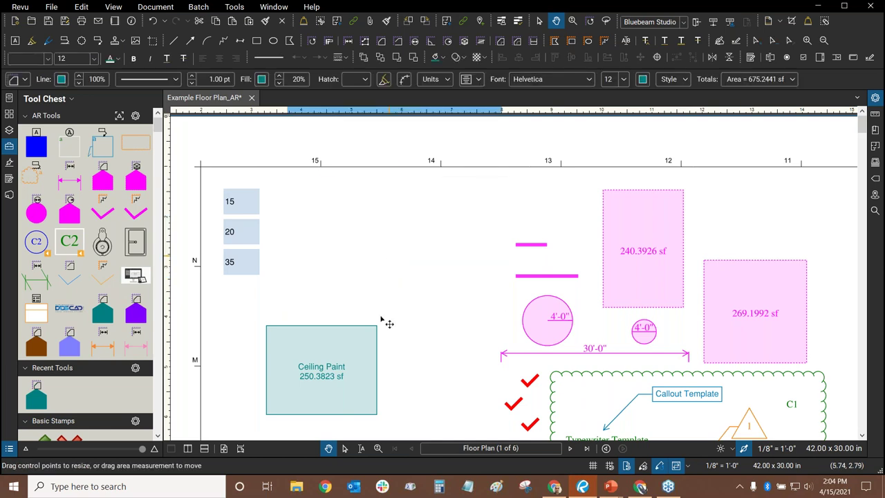
key(Tab)
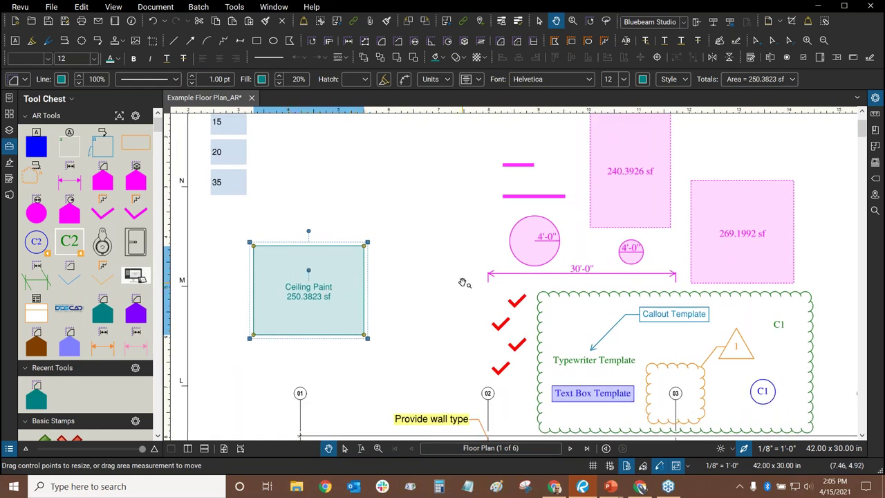
Step: Show the Properties panel and inspect the Typewriter and Text Box template markups
click(875, 100)
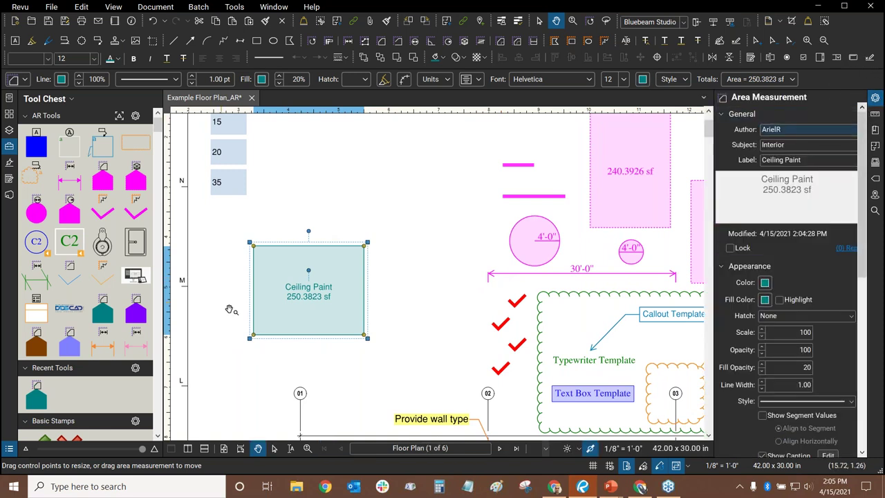
click(772, 160)
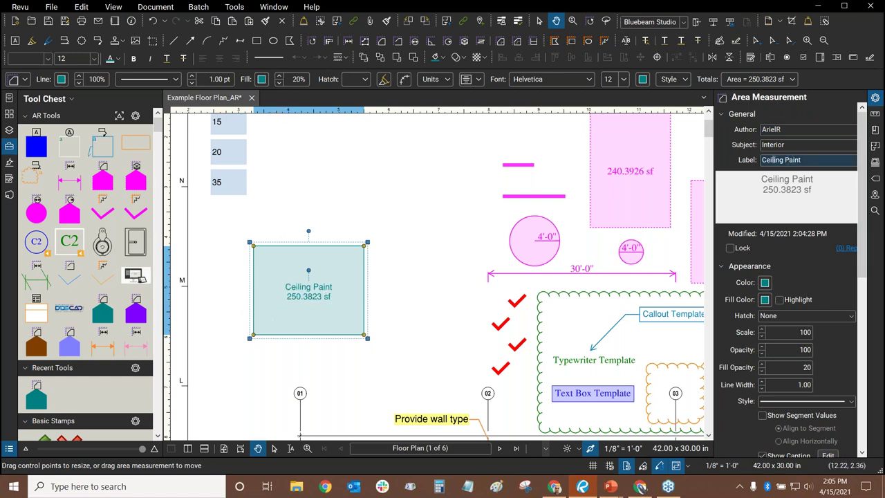
drag(406, 192, 363, 160)
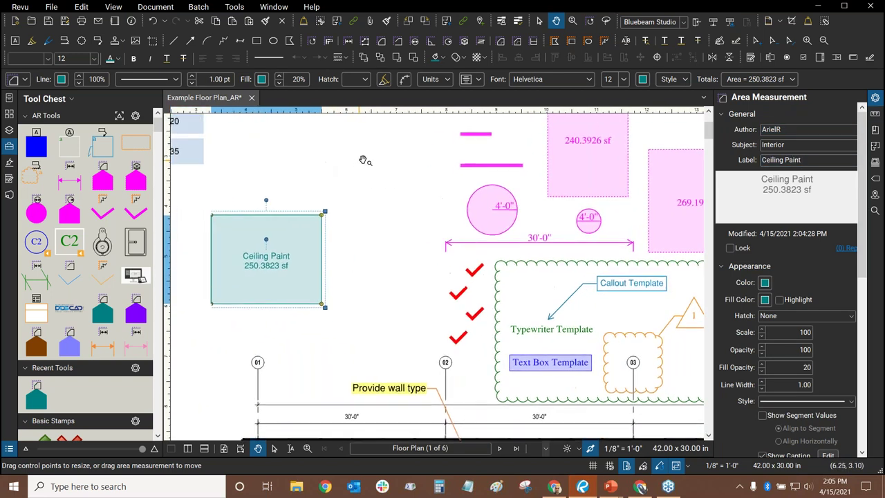
click(541, 339)
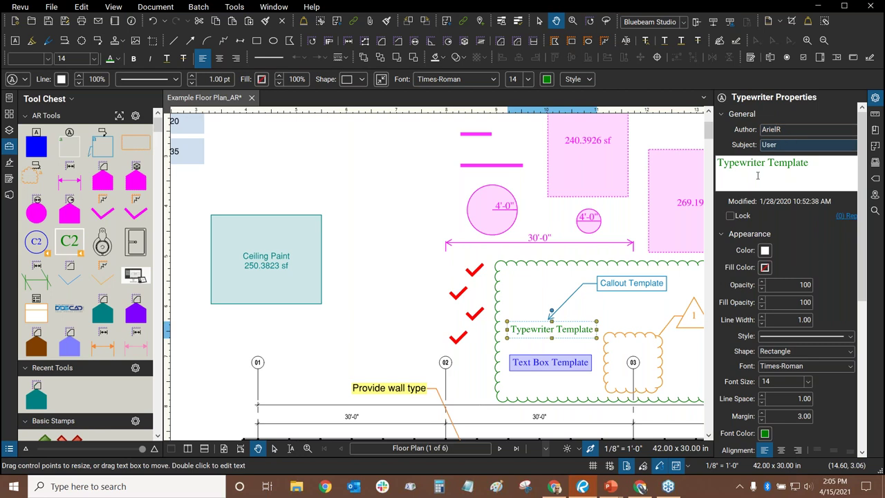
click(549, 366)
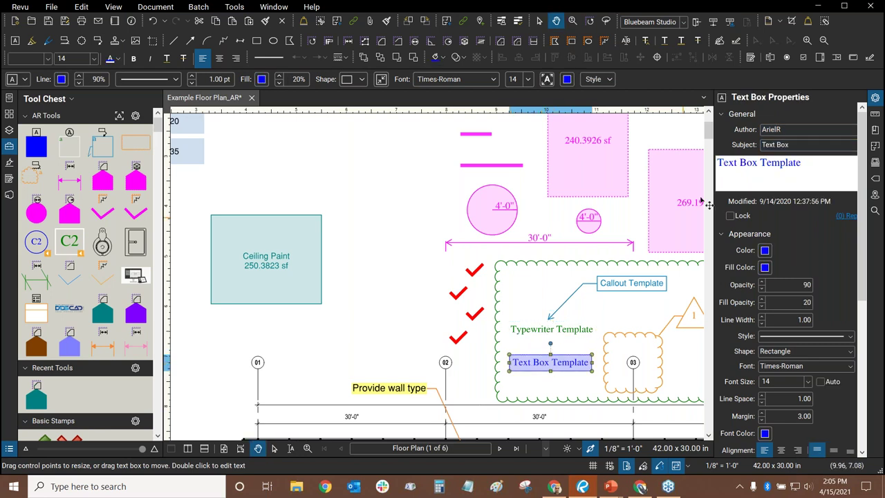
click(776, 143)
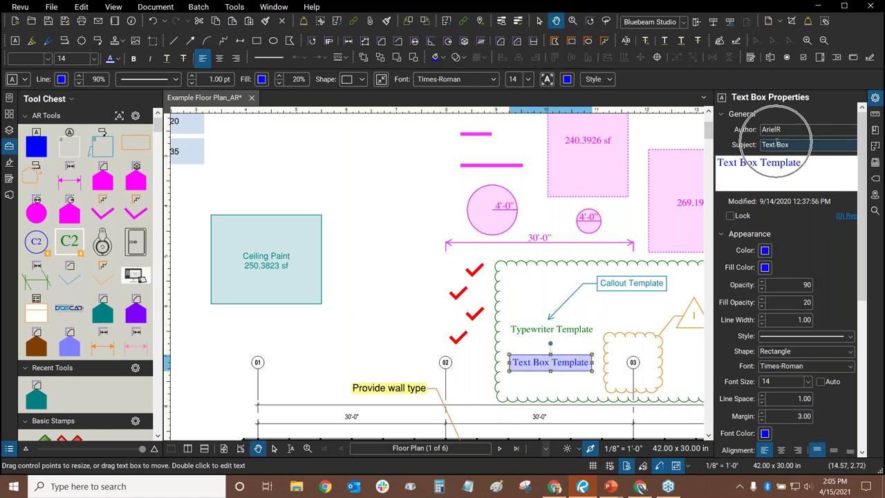
Step: Select the Ceiling Paint area and keep its Subject as Interior
click(261, 265)
click(781, 161)
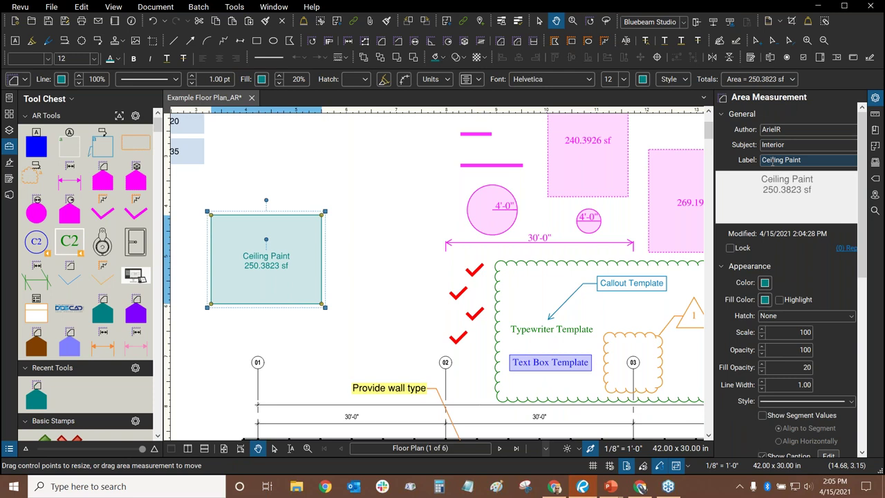
scroll(852, 294, down, 5)
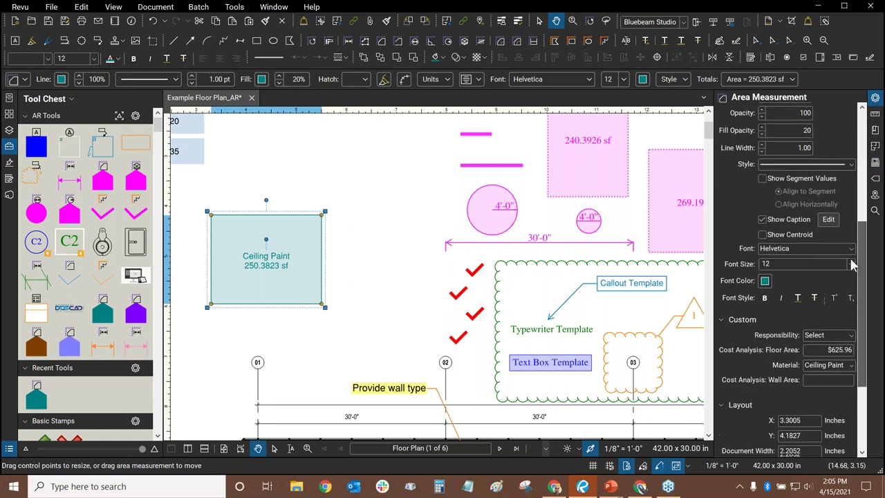
scroll(852, 294, down, 1)
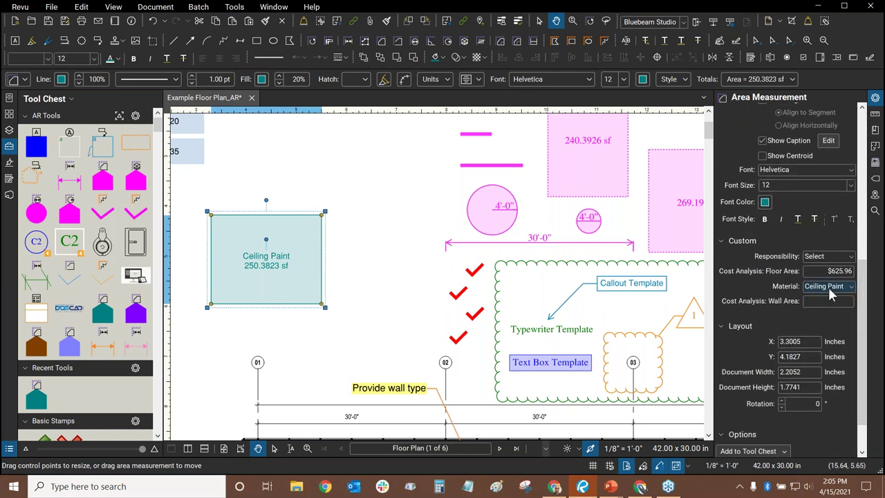
scroll(862, 296, up, 6)
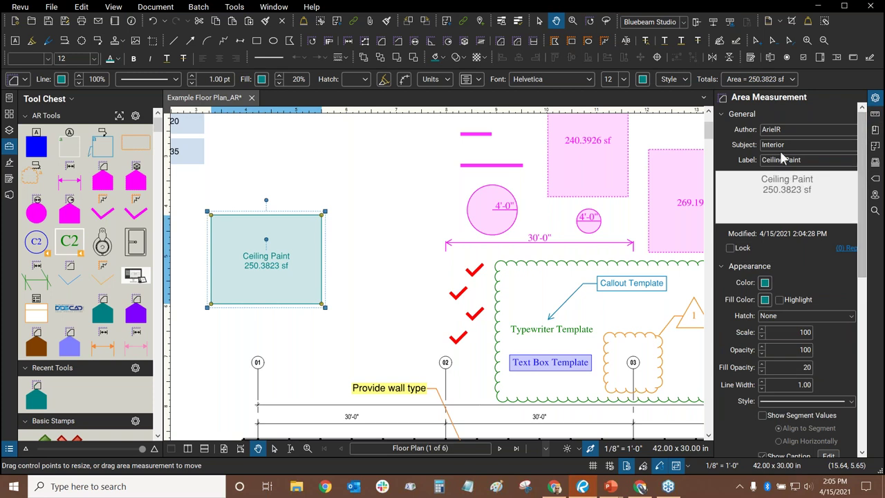
click(793, 144)
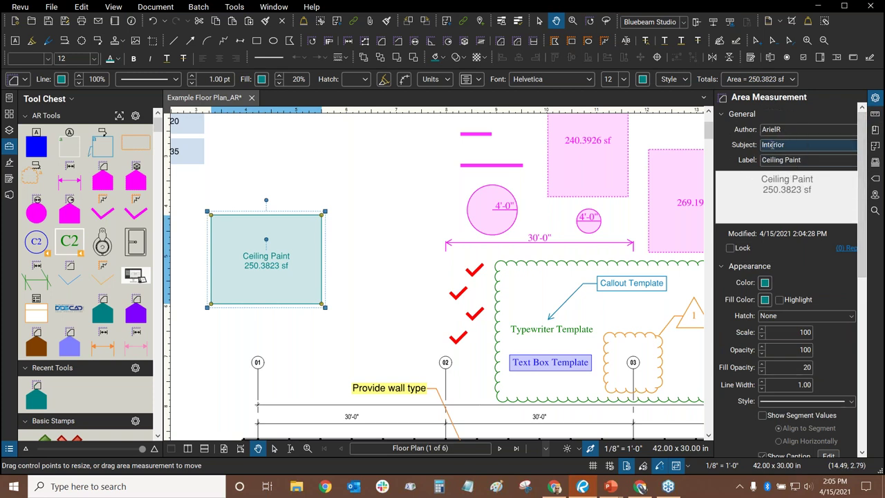
key(Return)
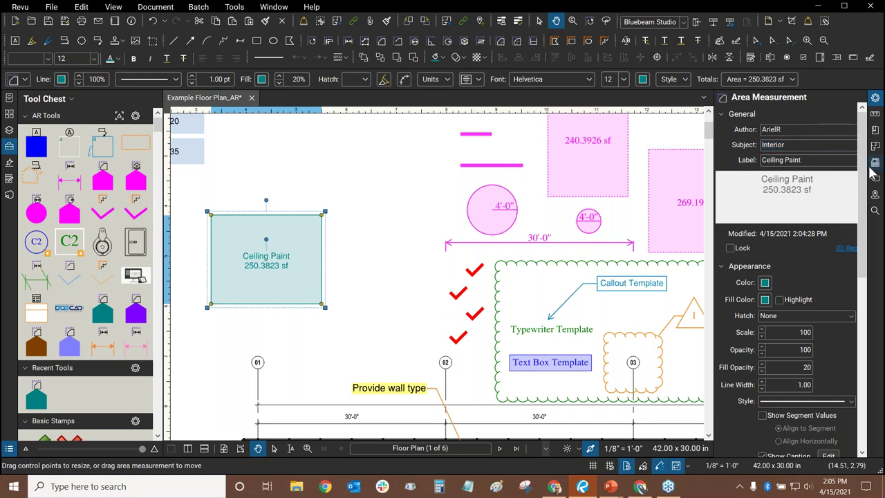
Step: Confirm the Custom Material is Ceiling Paint, then delete the $625.96 area markup
drag(865, 161, 864, 317)
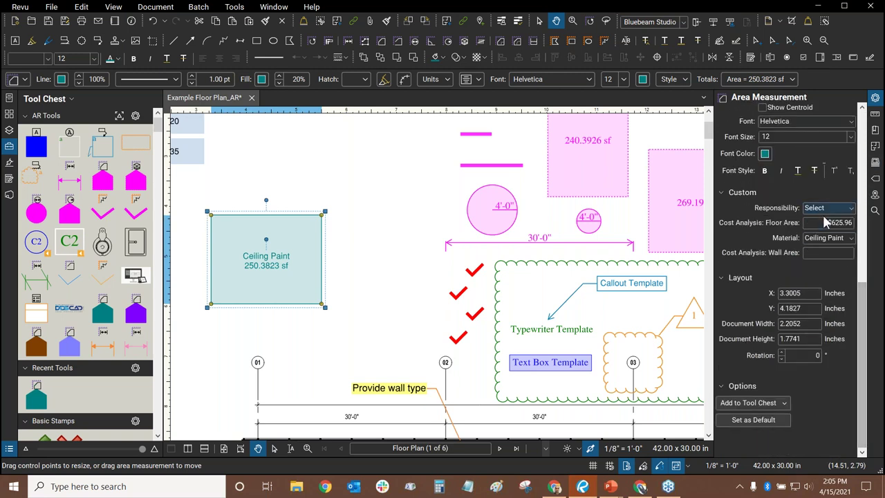
click(841, 240)
click(846, 242)
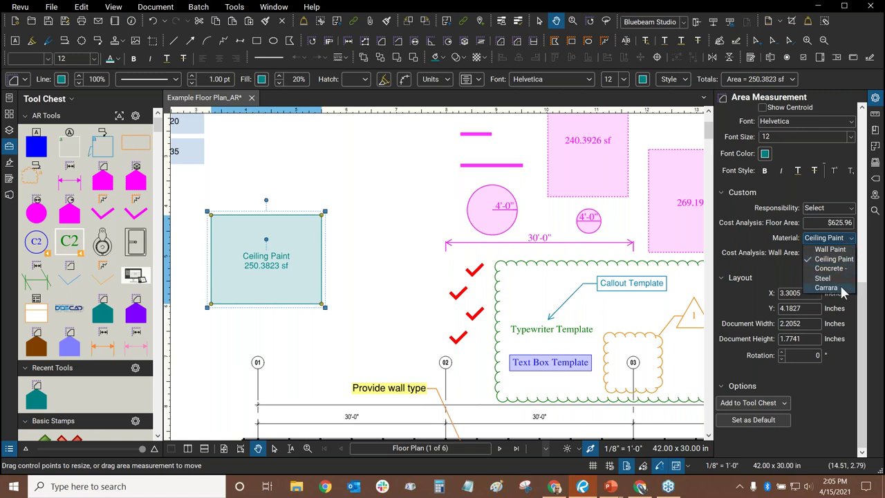
click(759, 234)
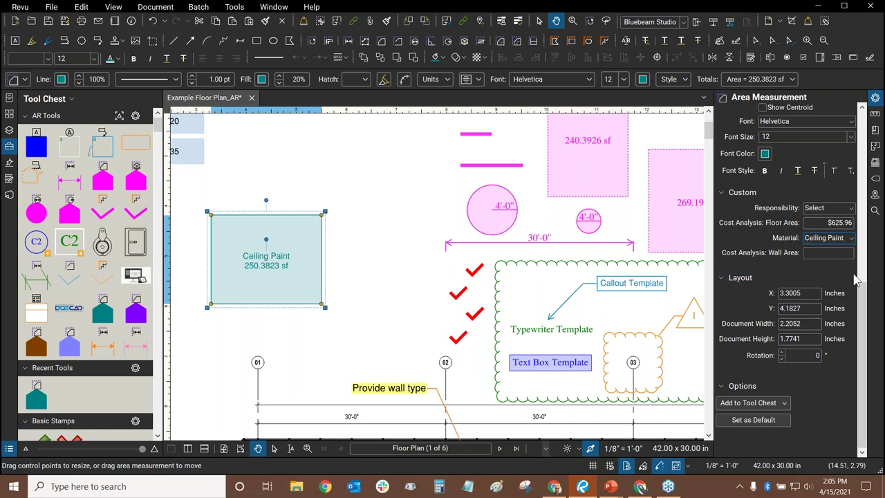
drag(862, 284, 862, 117)
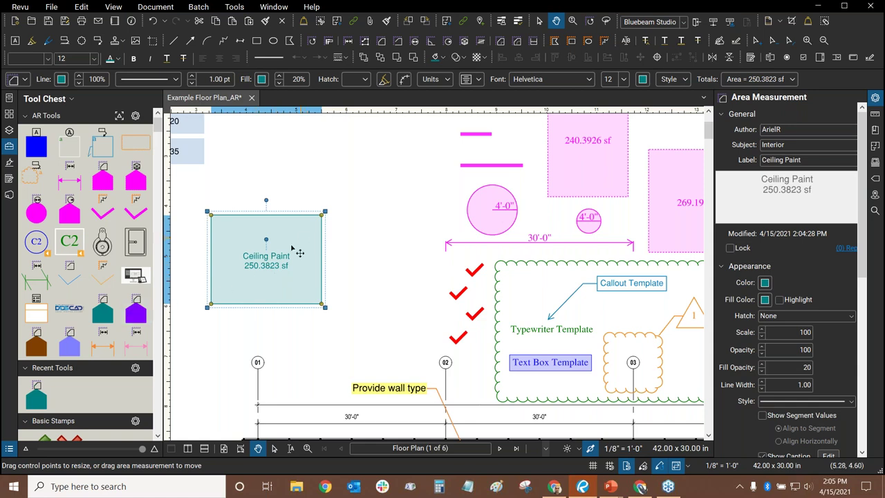
drag(284, 136, 412, 227)
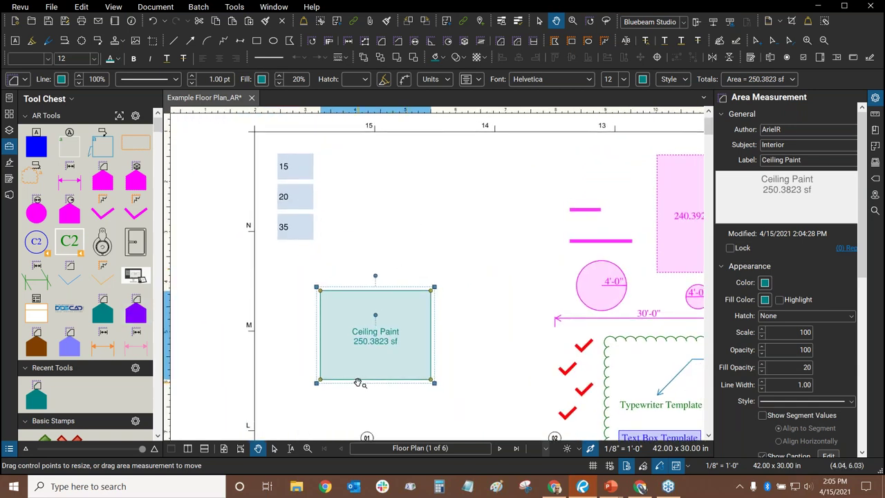
key(Delete)
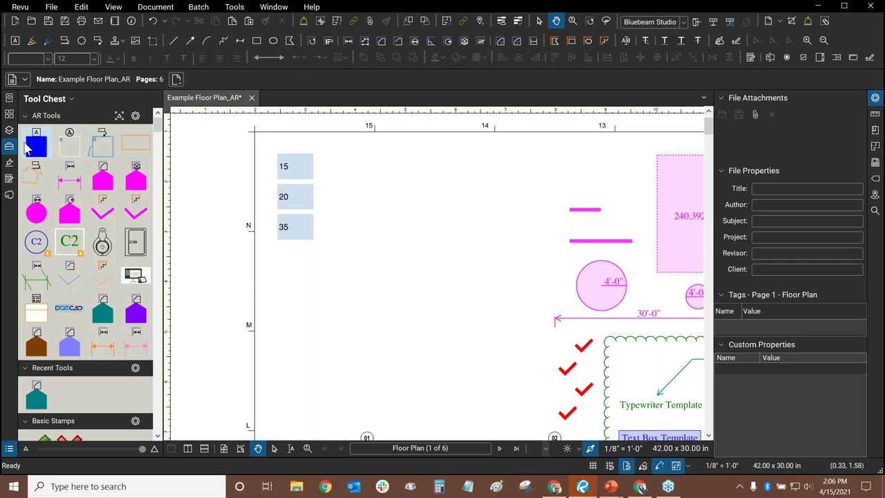
click(235, 9)
mouse_move(239, 21)
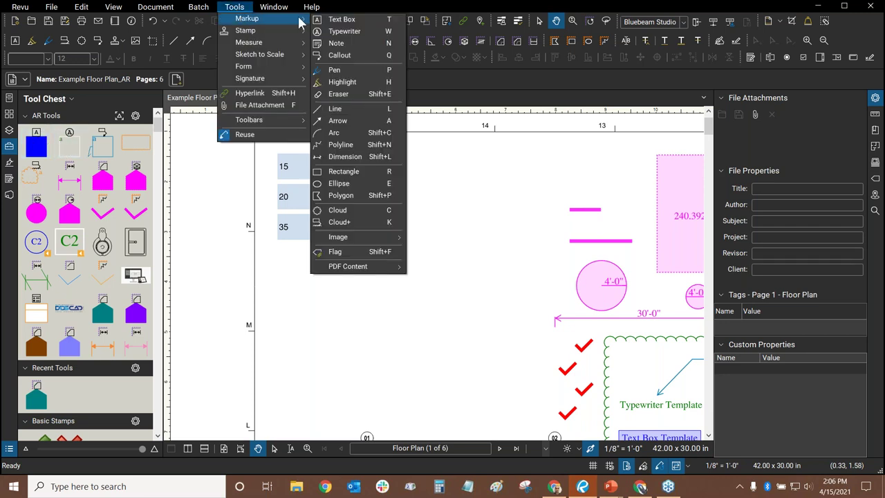
click(242, 24)
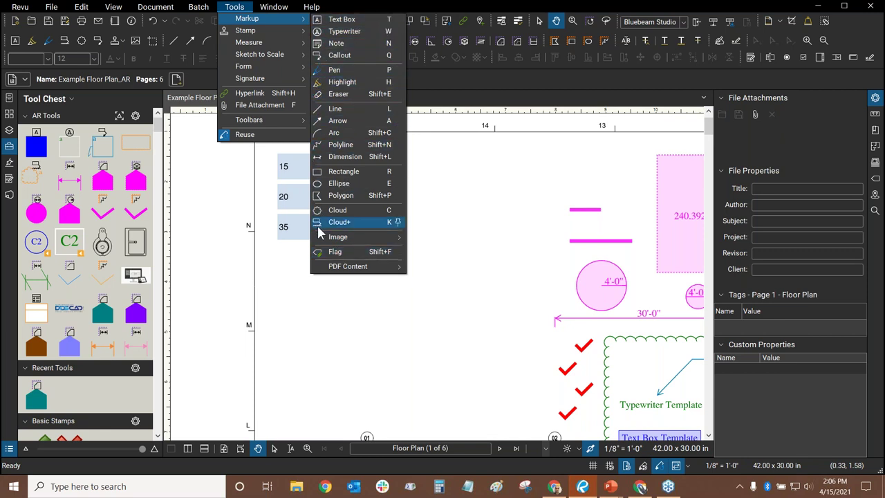
click(362, 10)
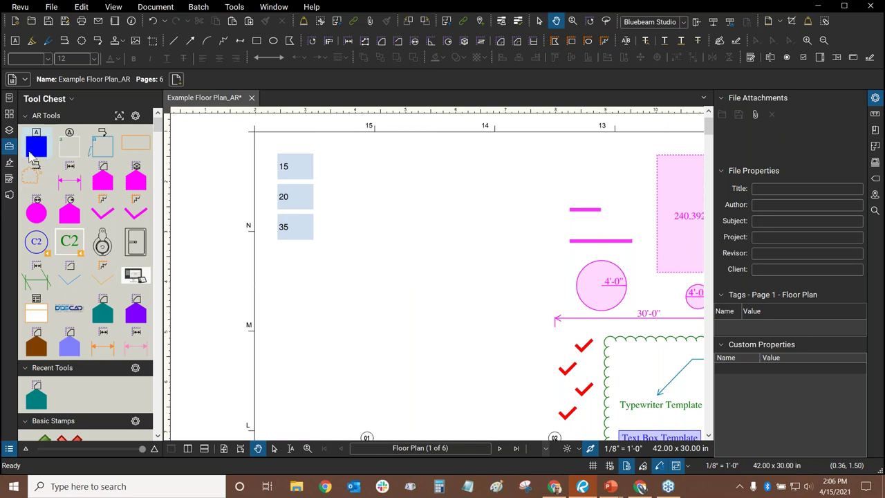
click(35, 151)
click(70, 143)
click(103, 144)
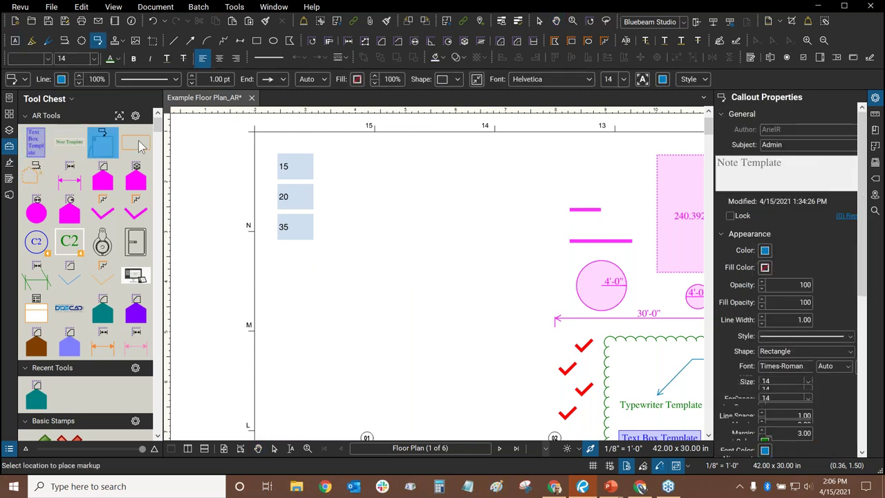
click(138, 145)
click(31, 176)
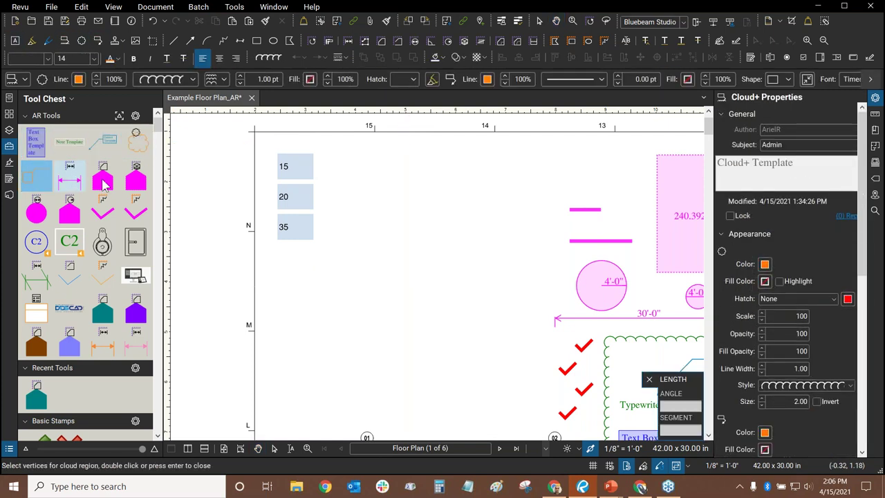
click(69, 178)
click(102, 176)
click(136, 179)
click(42, 213)
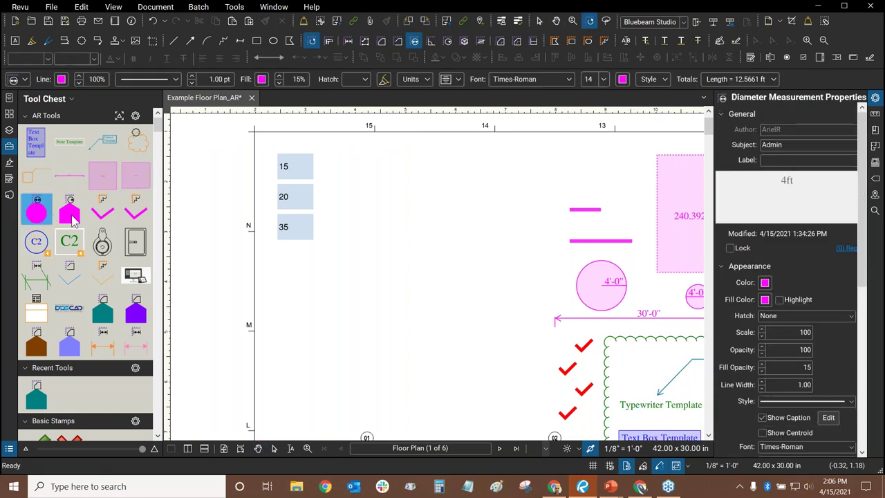
click(71, 216)
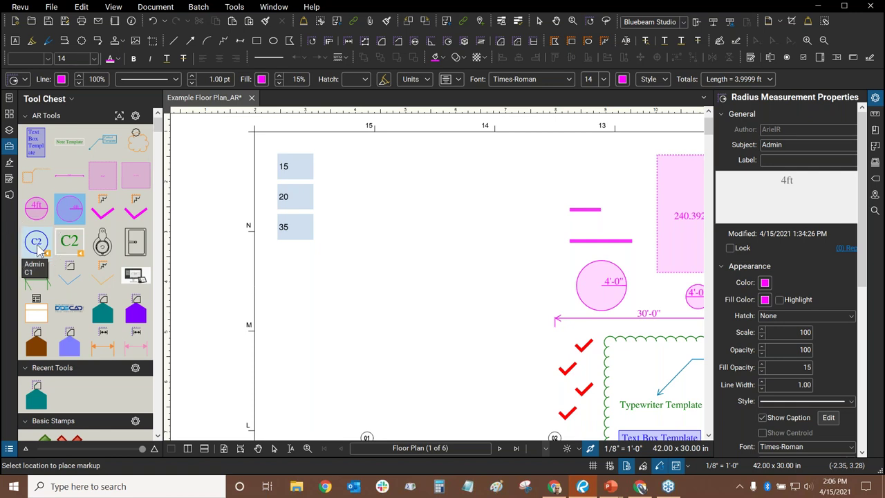
scroll(467, 239, down, 3)
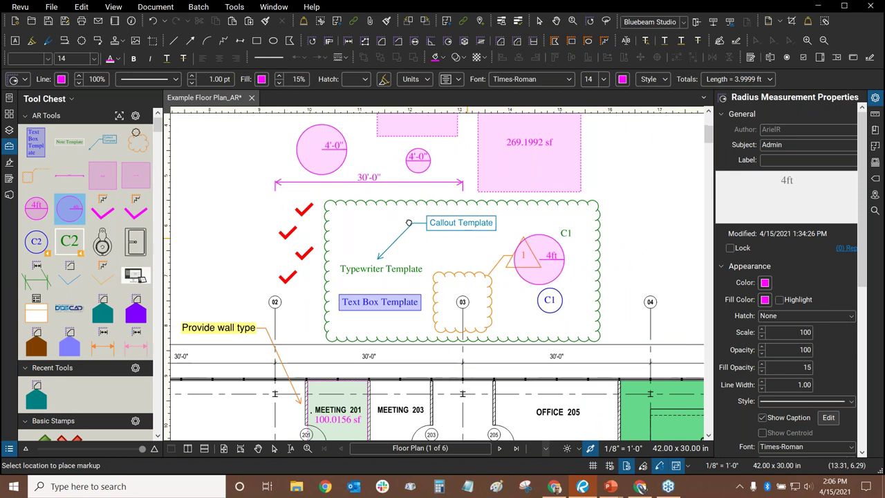
scroll(467, 238, up, 3)
key(Escape)
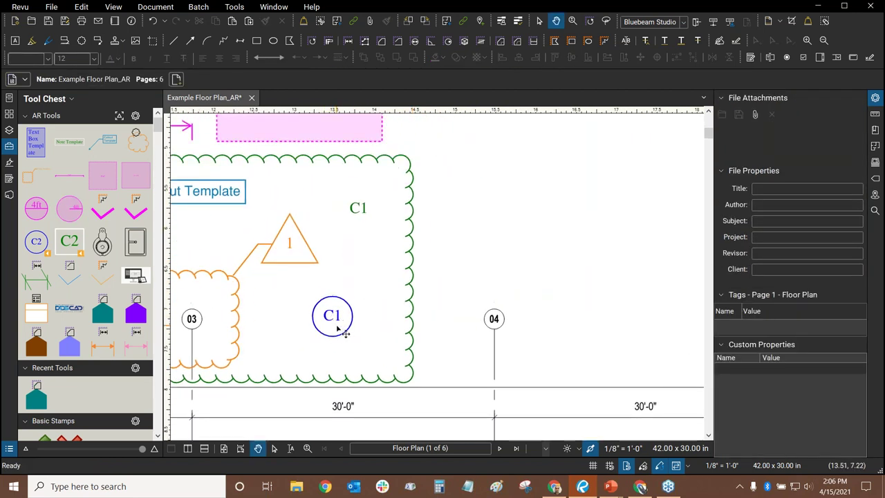
Step: Open the C2 tool's sequence definition and keep the 1, 2, 3 numbering style
right_click(37, 244)
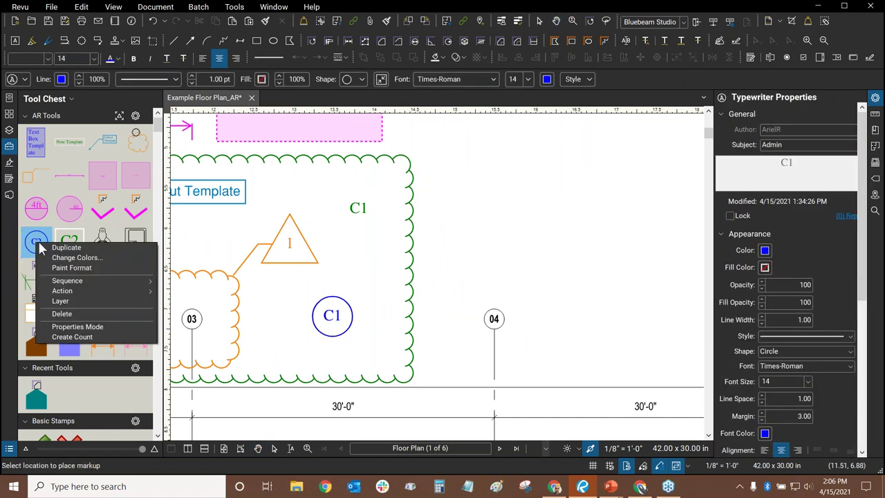
mouse_move(74, 285)
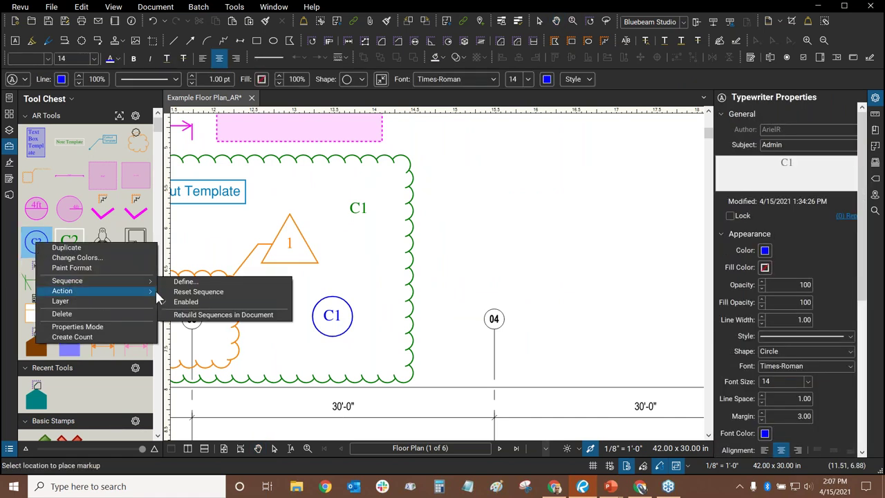
click(185, 283)
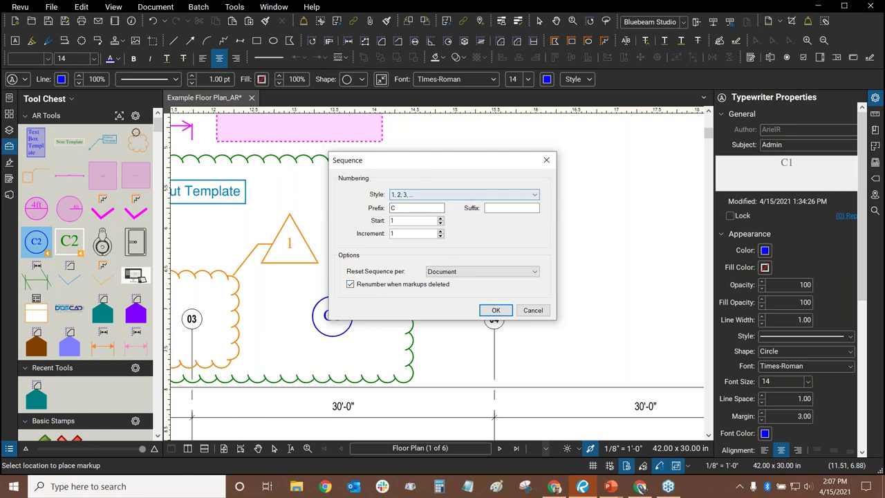
click(403, 201)
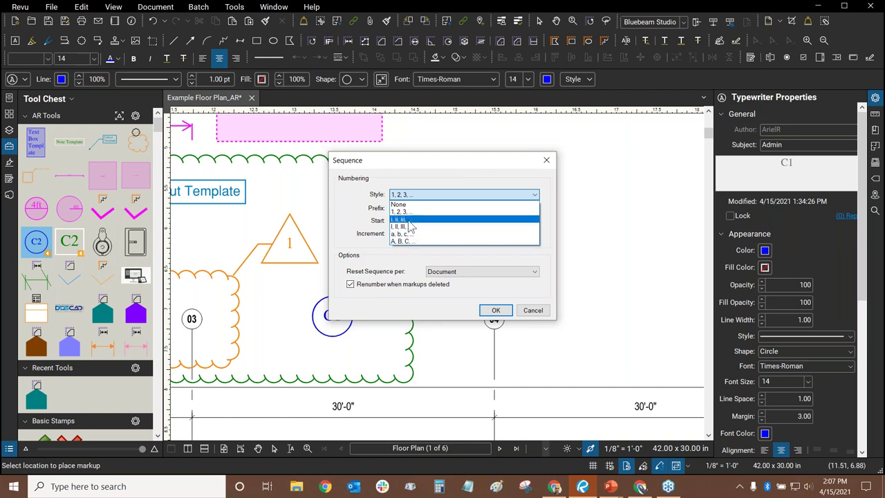
click(411, 194)
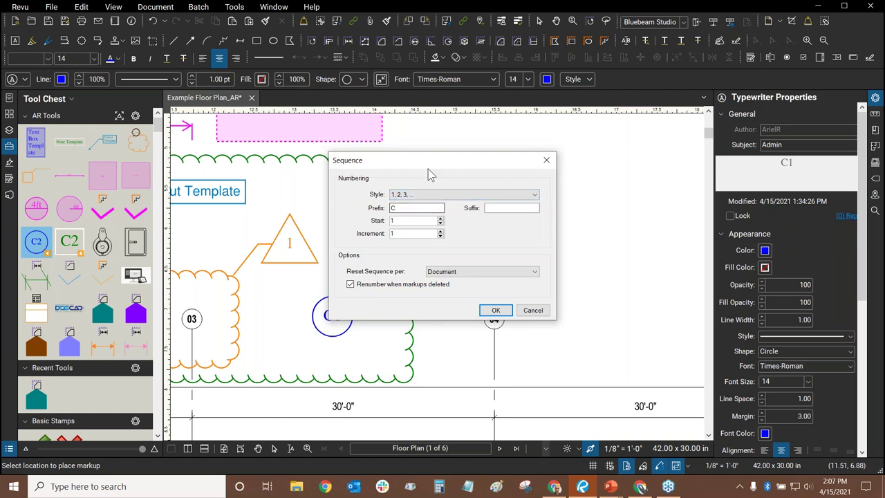
drag(434, 160, 530, 148)
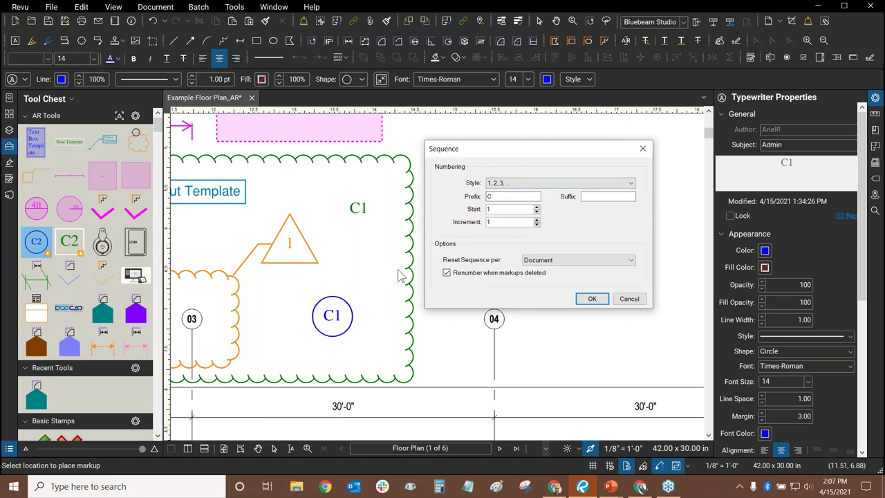
Step: Keep prefix C with reset per Document, accept, and rebuild existing sequences
click(494, 196)
click(447, 274)
click(447, 273)
click(458, 271)
click(469, 277)
click(584, 261)
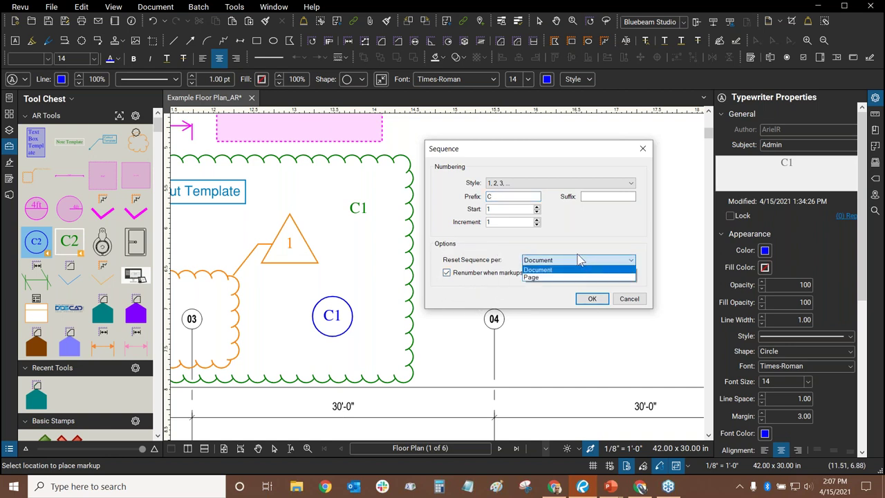
click(537, 270)
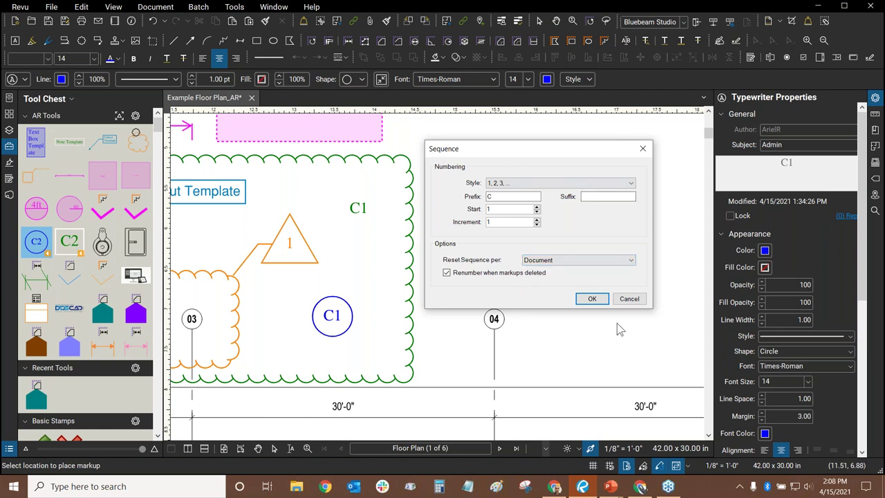
click(593, 299)
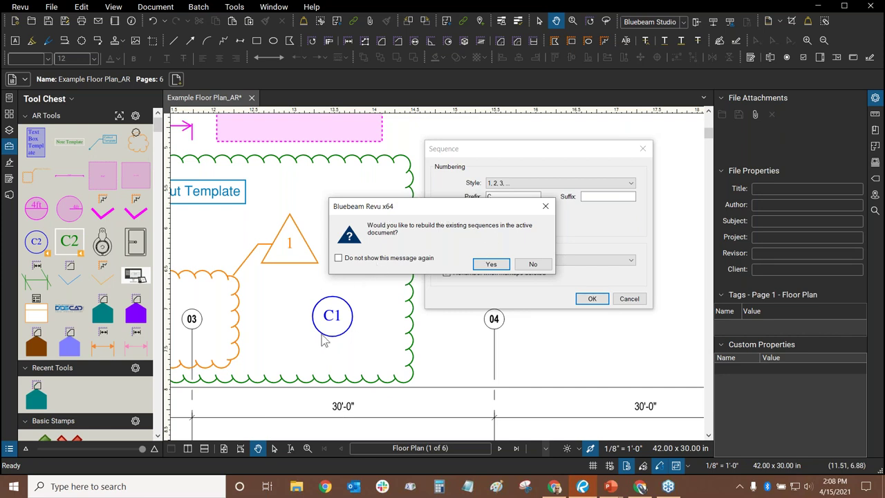
click(491, 265)
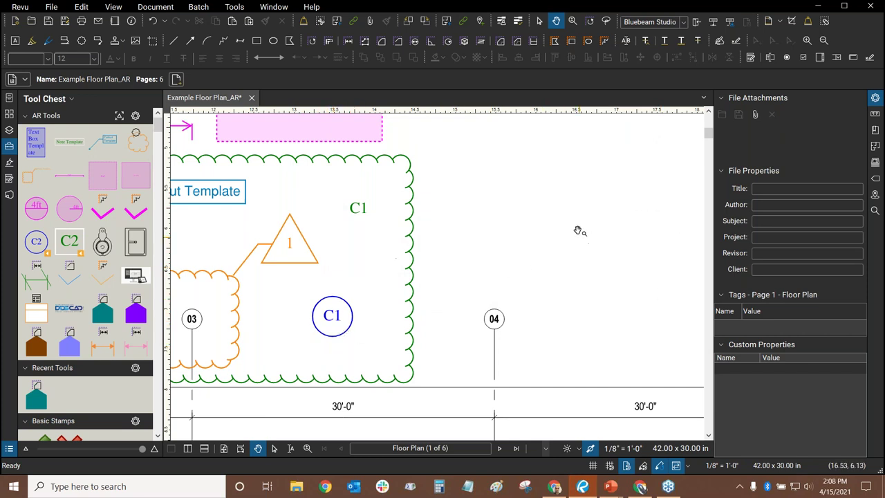
Step: Place numbered circles C2 through C6 across the floor plan
click(36, 245)
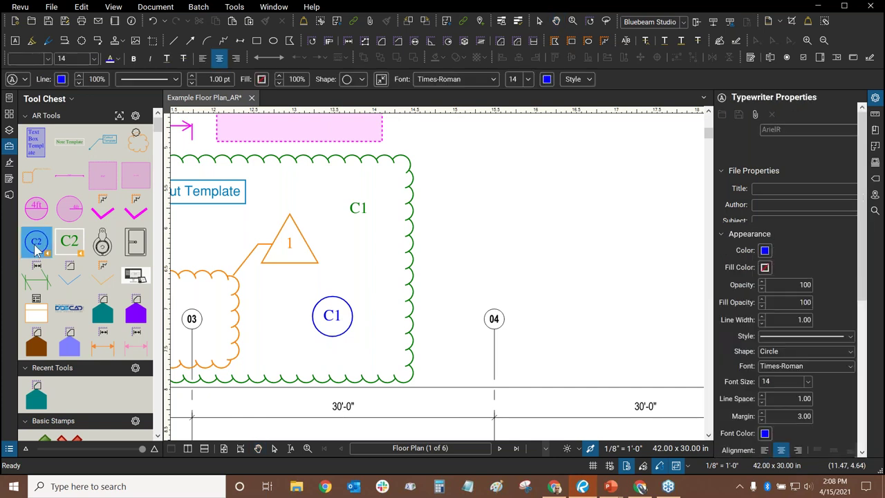
click(443, 207)
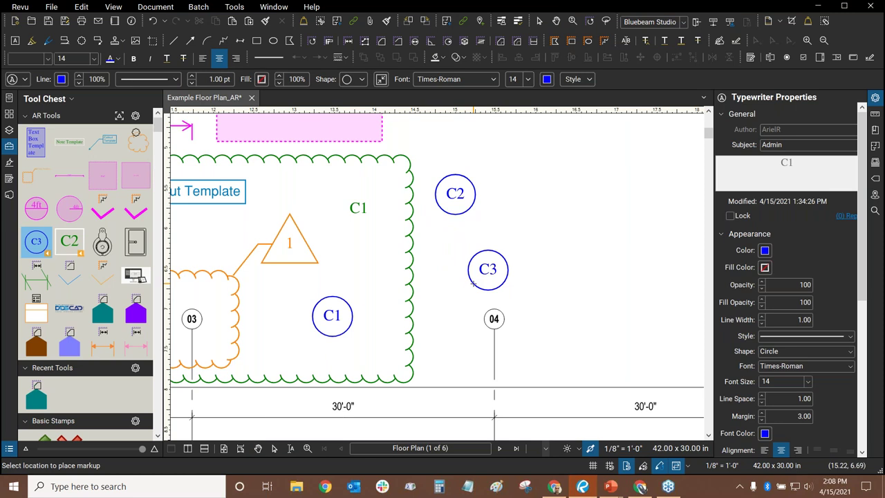
click(474, 280)
click(525, 218)
click(551, 258)
click(562, 292)
drag(608, 220, 542, 232)
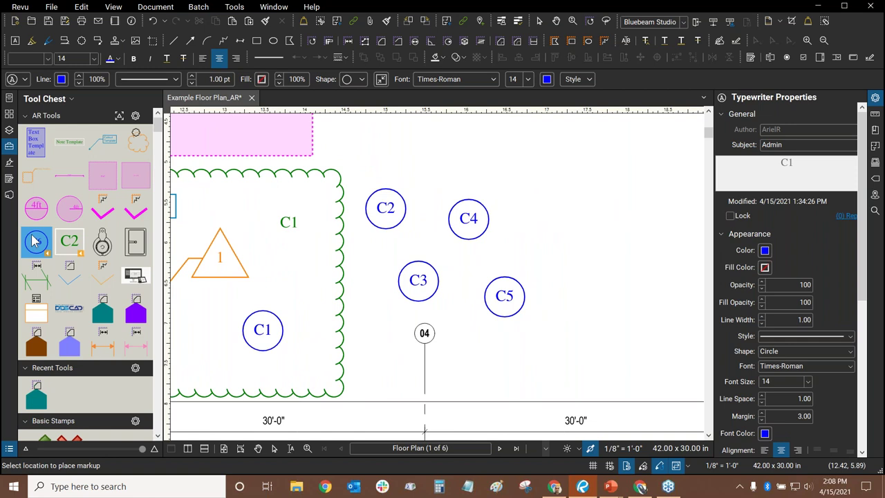
click(545, 249)
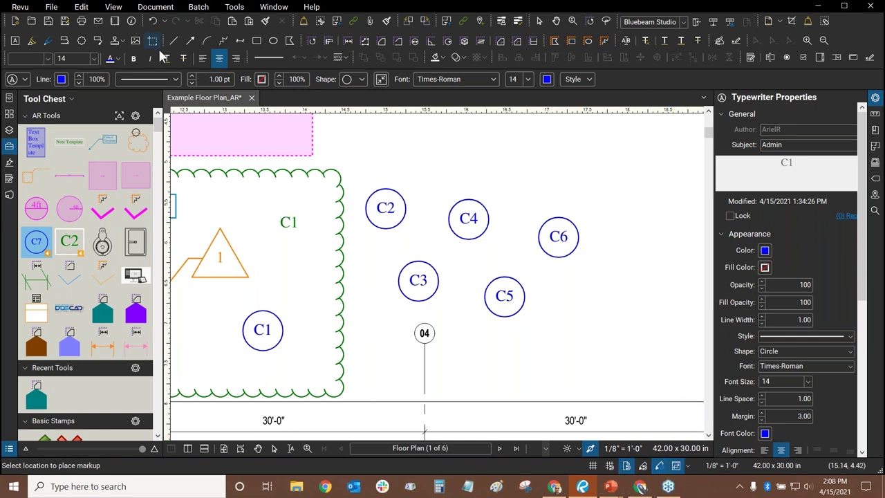
Step: Place circles C7 and C8 on the plan
click(235, 8)
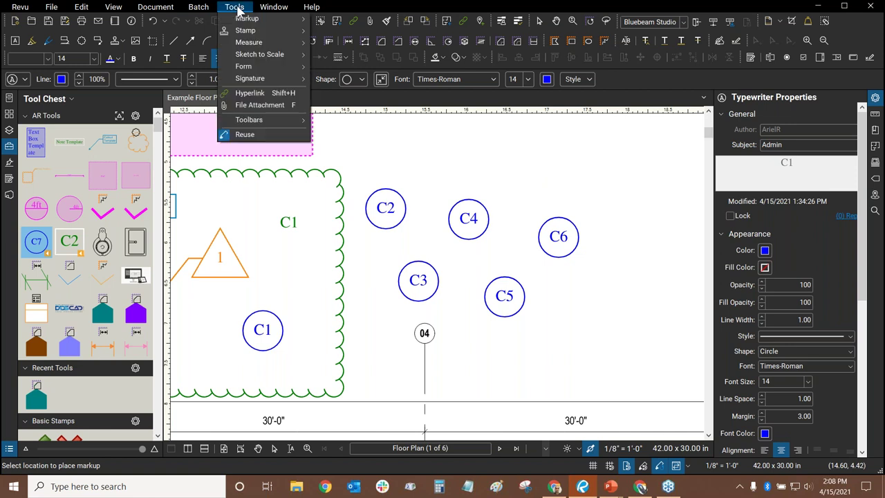
mouse_move(296, 121)
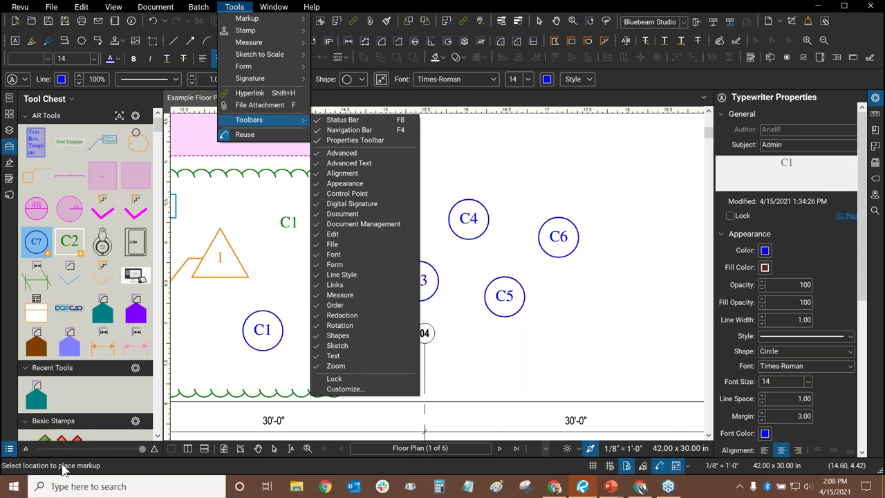
click(492, 12)
scroll(664, 211, right, 3)
scroll(664, 211, up, 1)
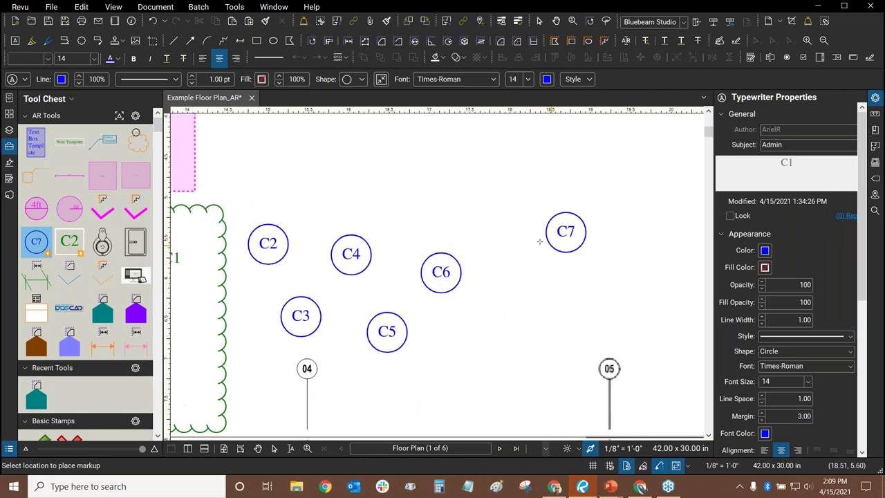
click(411, 215)
click(507, 227)
Step: Place circles C9 through C13, exit the tool, and select C10
click(516, 301)
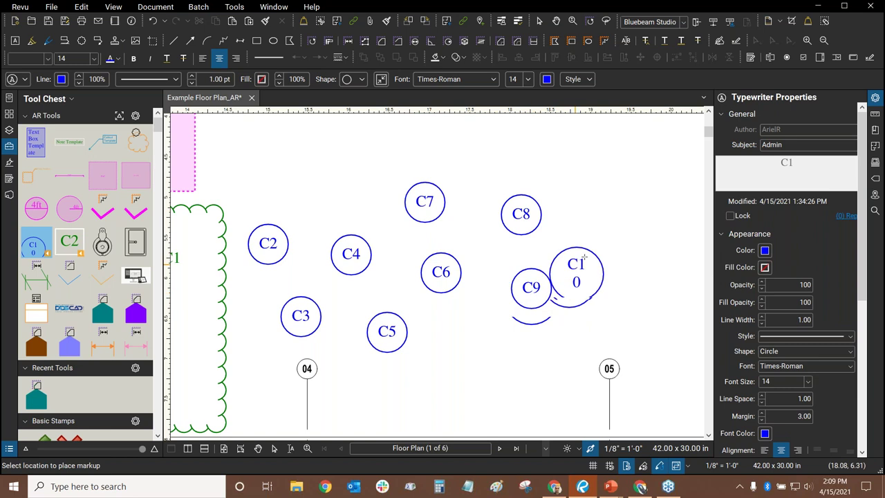
scroll(428, 328, down, 2)
click(534, 267)
click(520, 198)
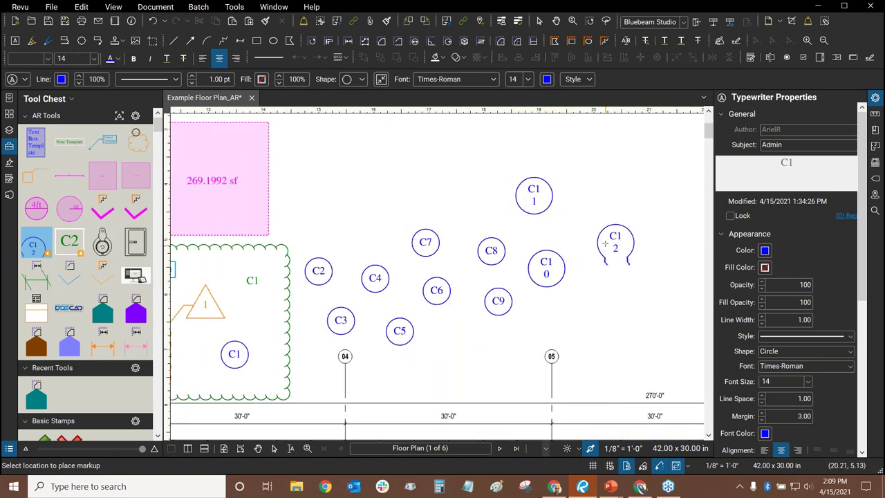
click(553, 232)
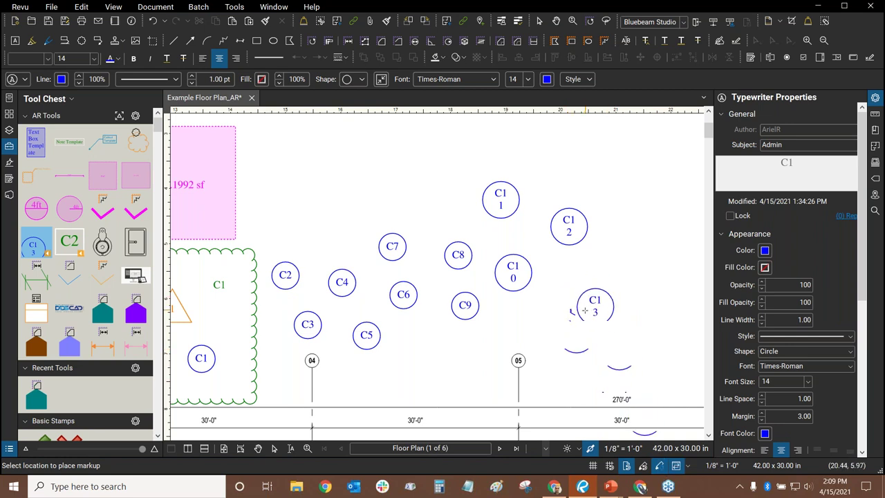
click(574, 303)
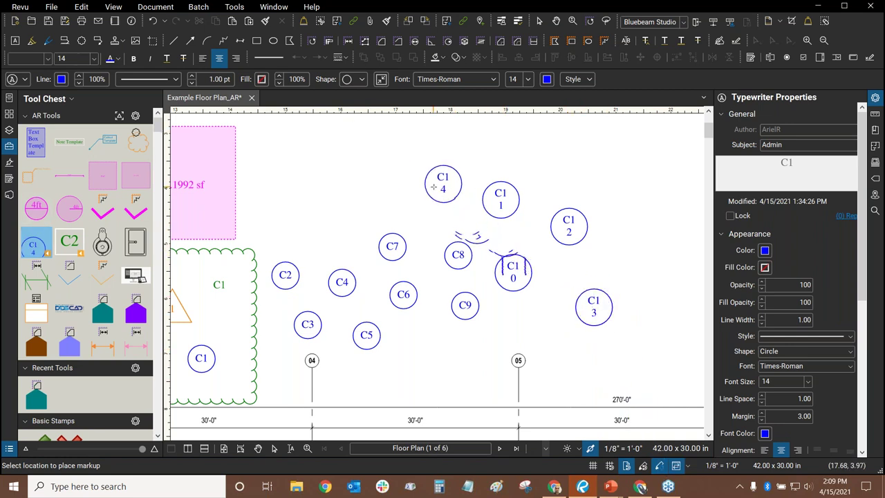
key(Escape)
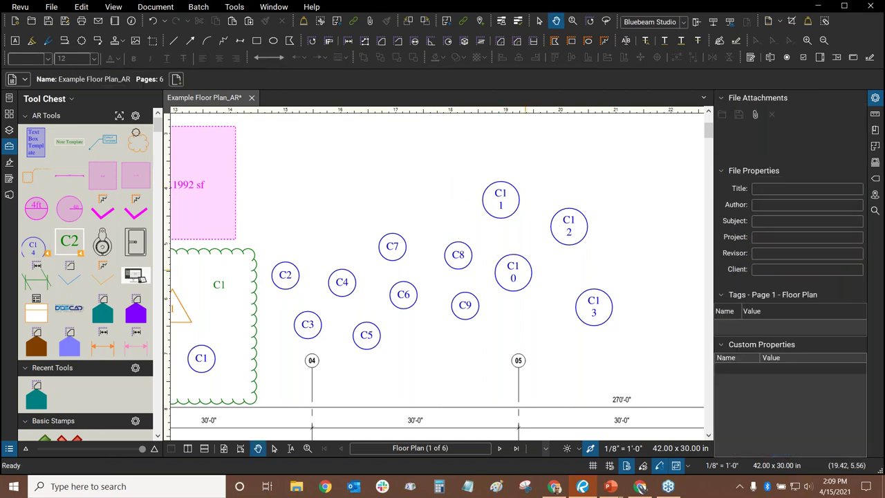
click(523, 290)
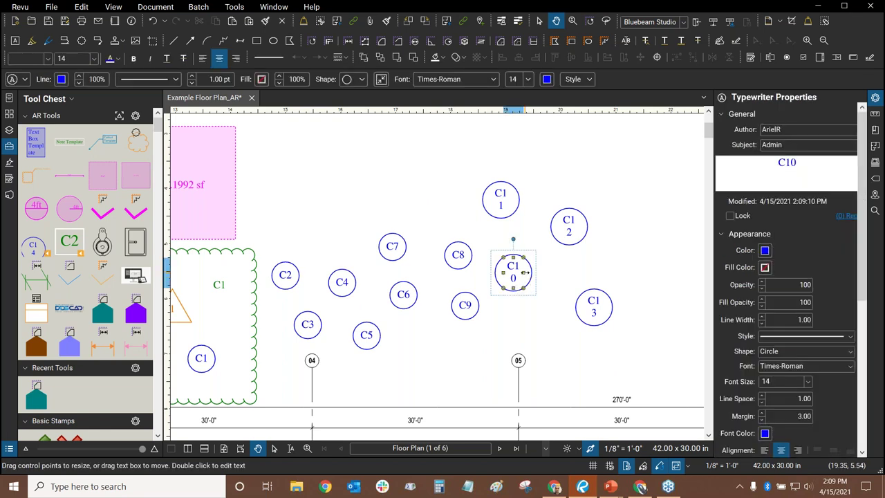
Step: Widen C10's text box, then autosize it so the label fits on one line
drag(525, 274, 567, 272)
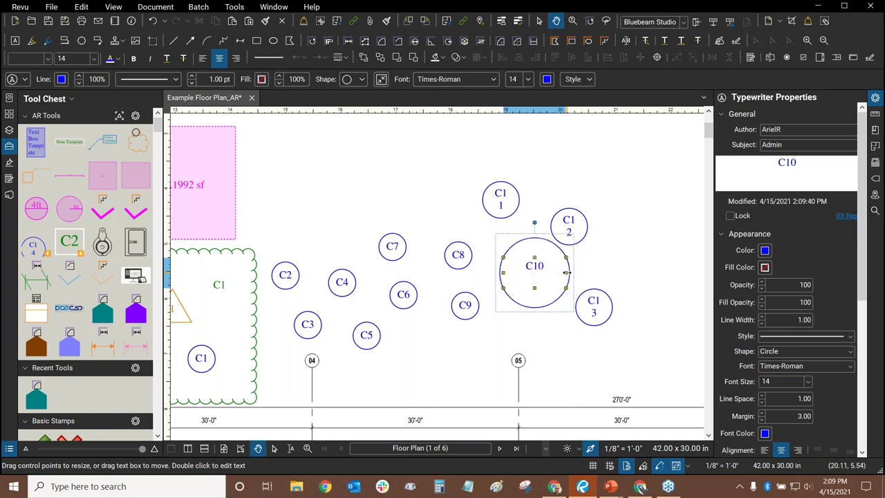
click(382, 81)
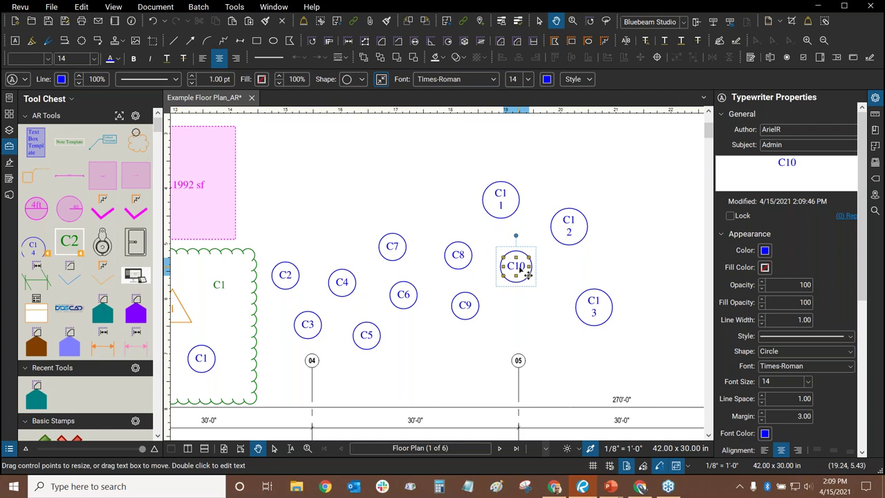
Step: Replace the old circle tool in AR Tools with a new tool made from C10
right_click(35, 251)
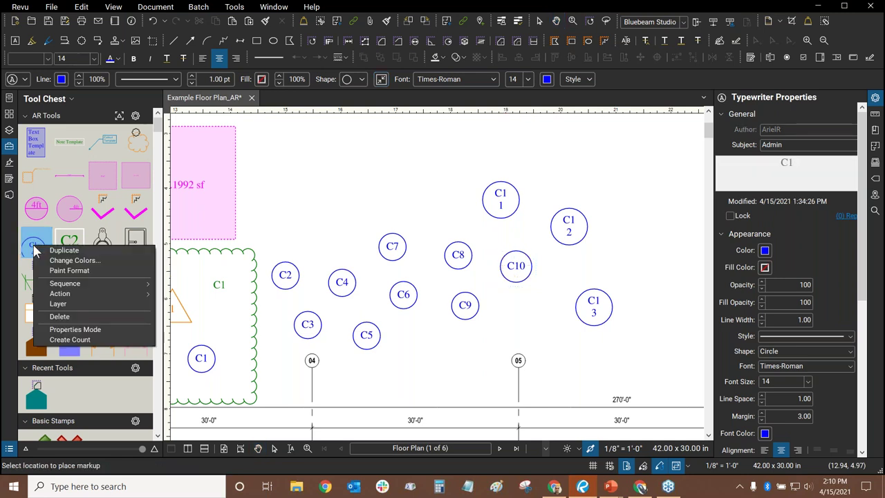
click(62, 317)
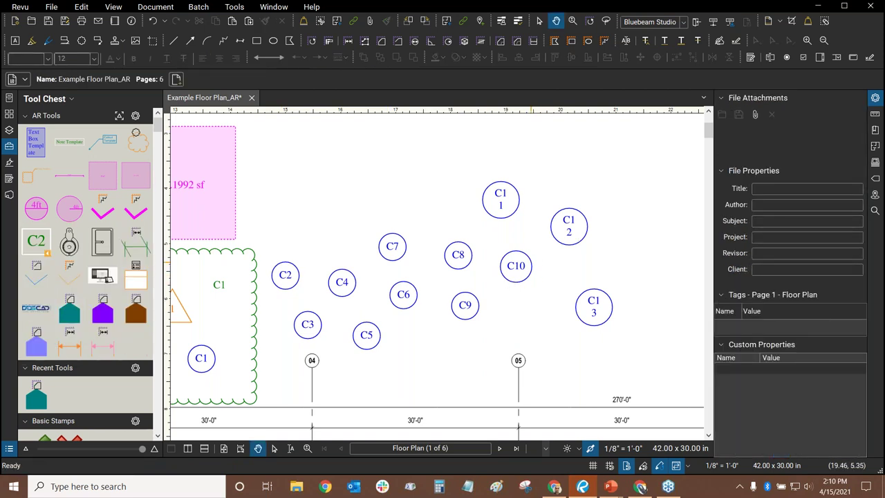
click(524, 274)
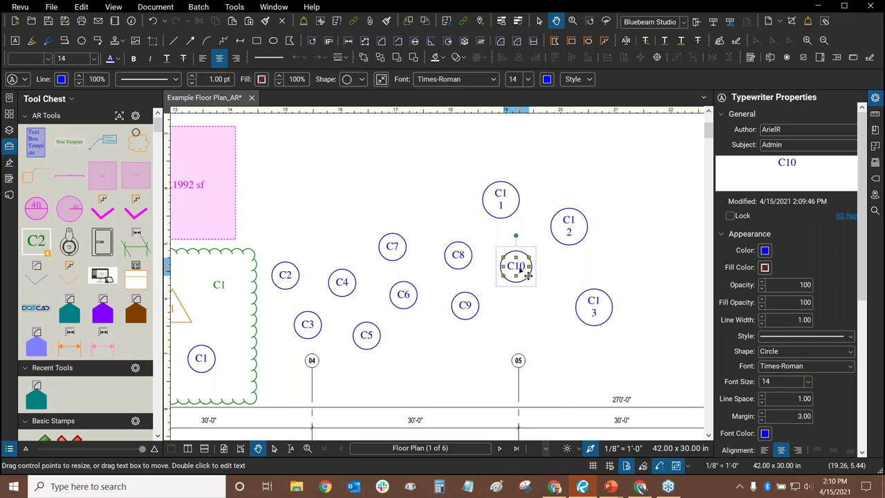
right_click(519, 270)
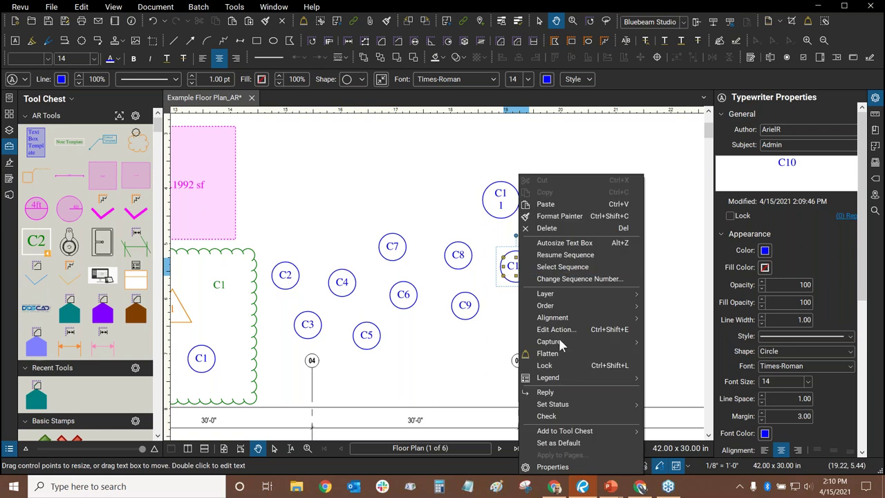
mouse_move(578, 432)
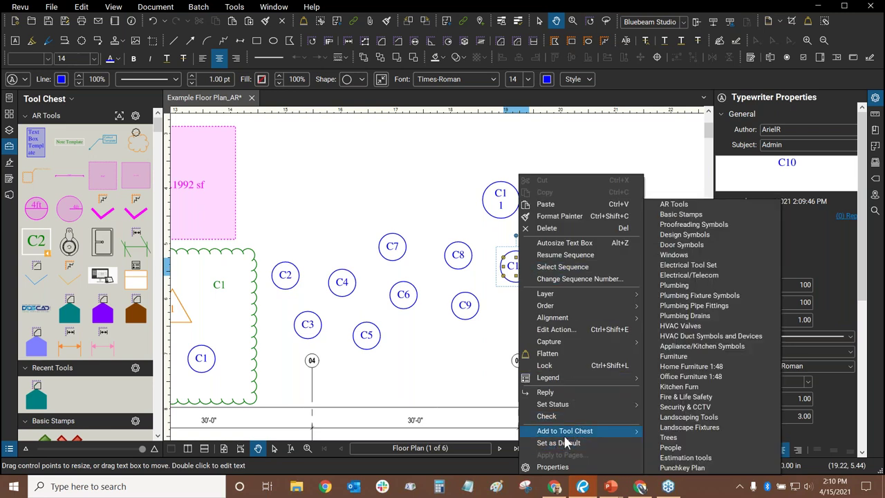
click(758, 205)
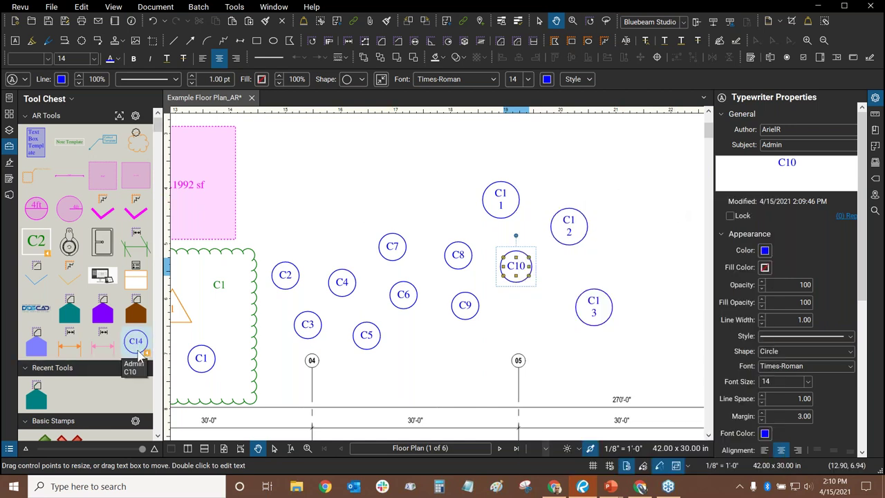
drag(139, 350, 36, 240)
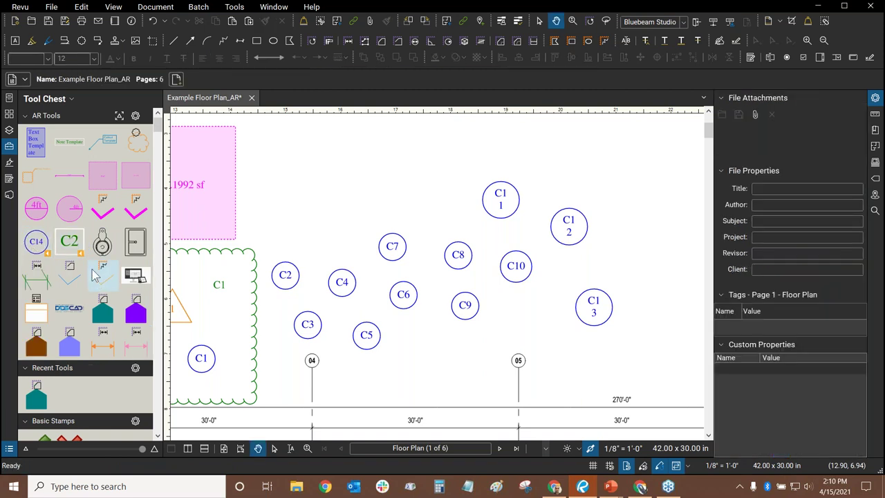
click(36, 242)
Step: Place circles C14, C15 and C16 with the new tool
click(363, 180)
click(446, 139)
click(607, 147)
drag(651, 255, 590, 275)
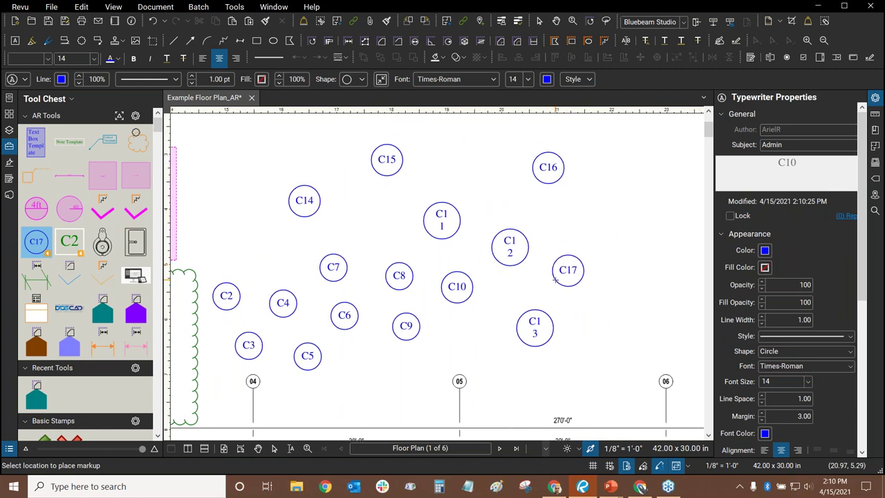
key(Escape)
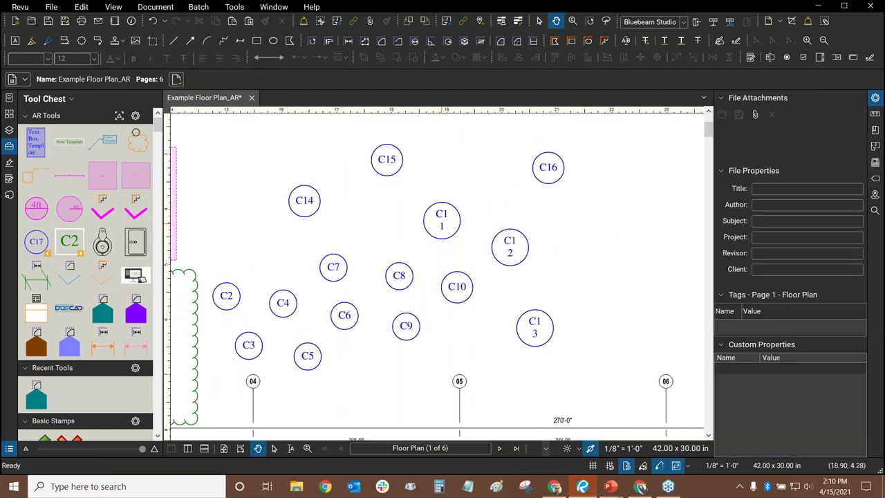
drag(449, 231, 477, 229)
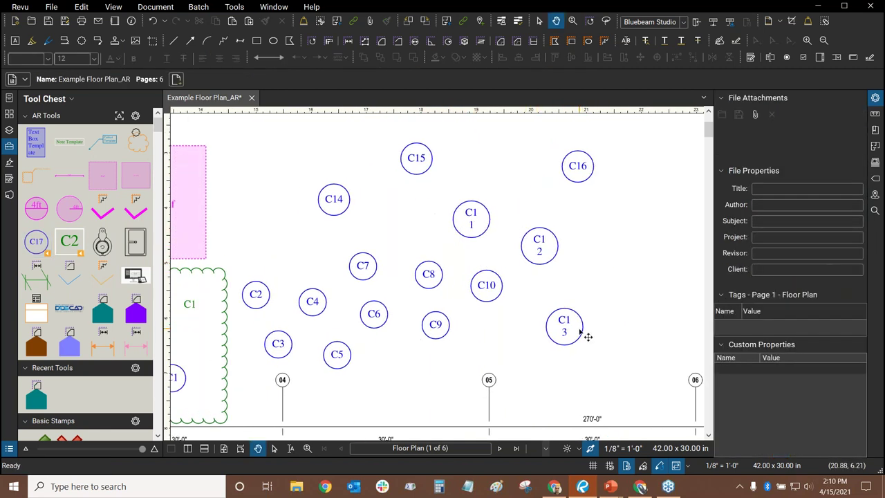
Step: Delete the three wrapped-label circles so the remaining ones renumber
click(485, 232)
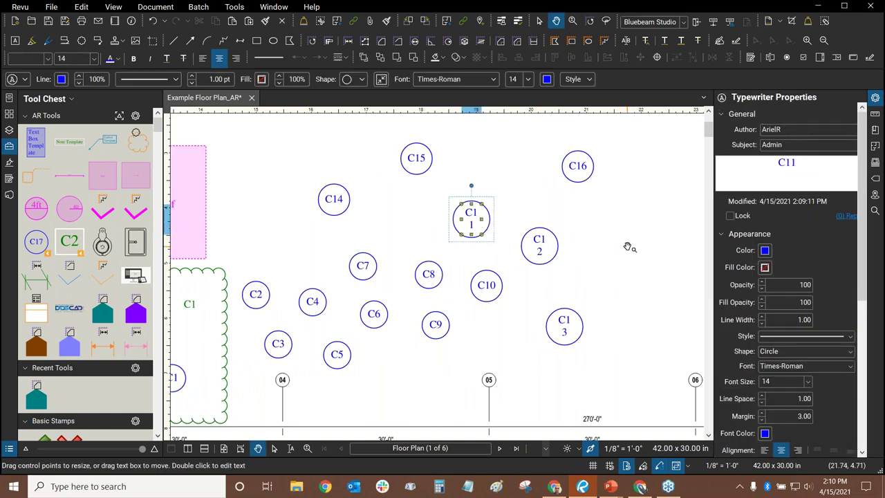
mouse_move(501, 247)
mouse_down()
mouse_move(507, 235)
mouse_move(540, 229)
mouse_up()
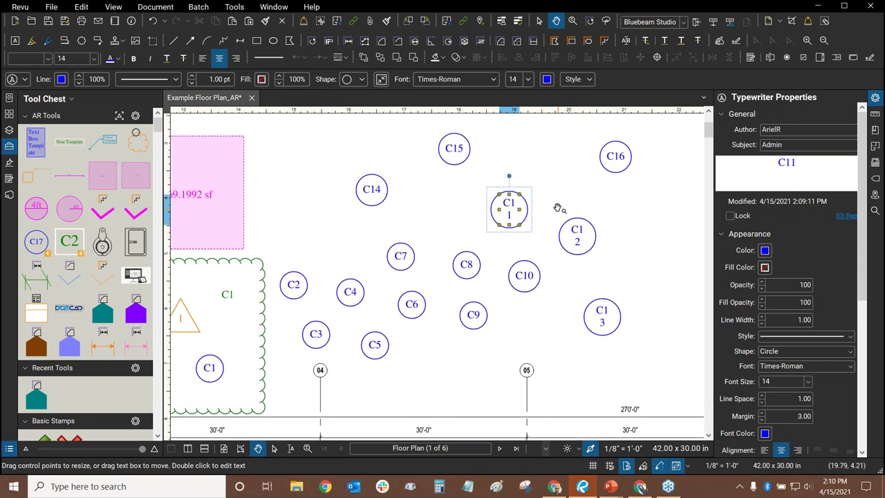
drag(461, 223, 441, 237)
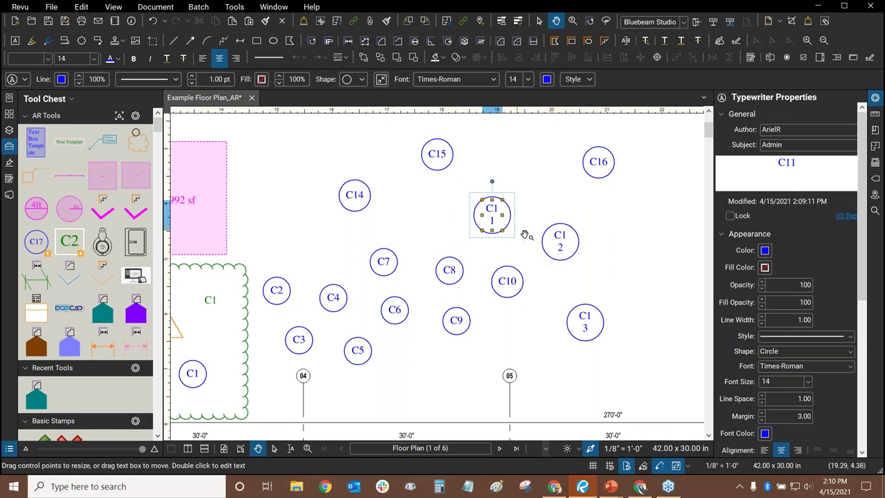
key(Delete)
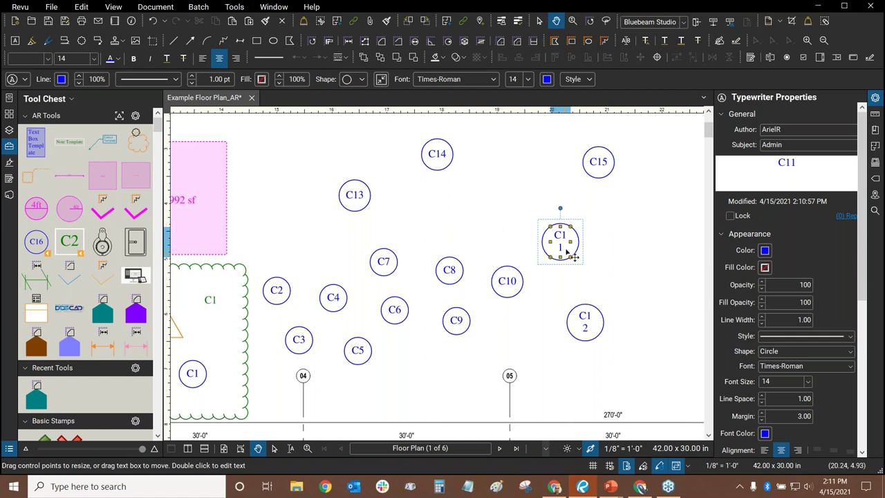
key(Delete)
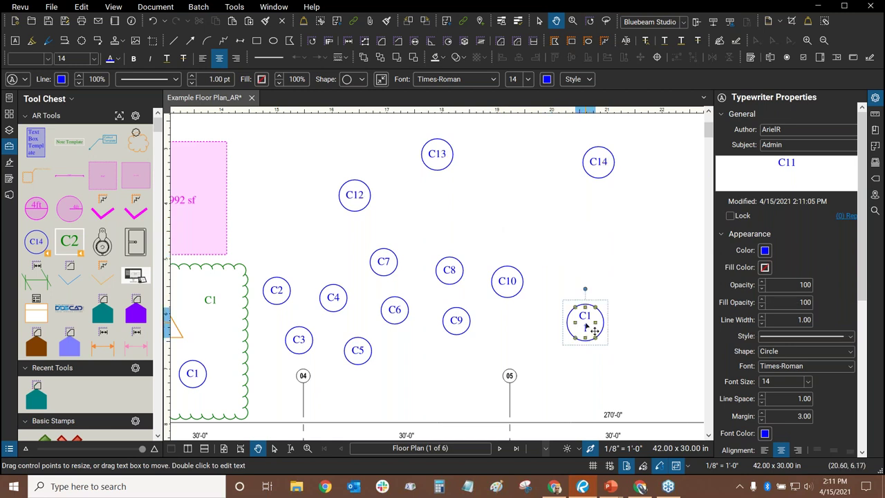
key(Delete)
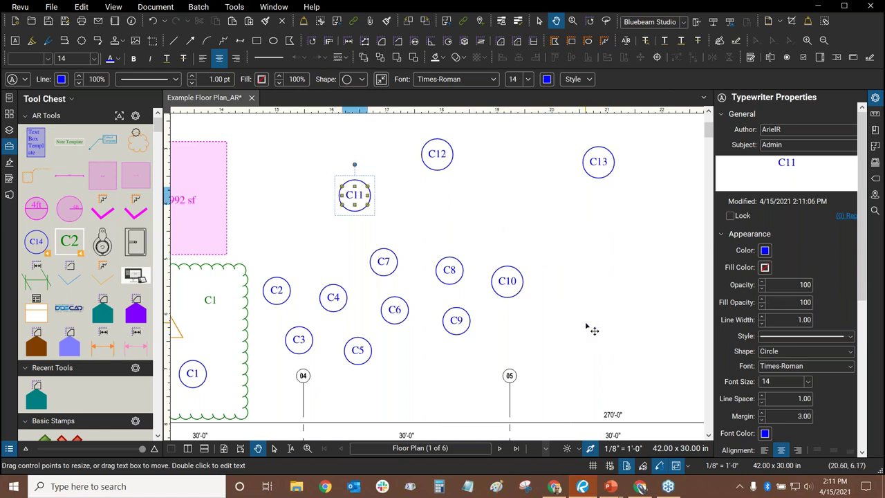
Step: Move renumbered C11 beside C10 and C13 below C12
click(604, 166)
double_click(354, 195)
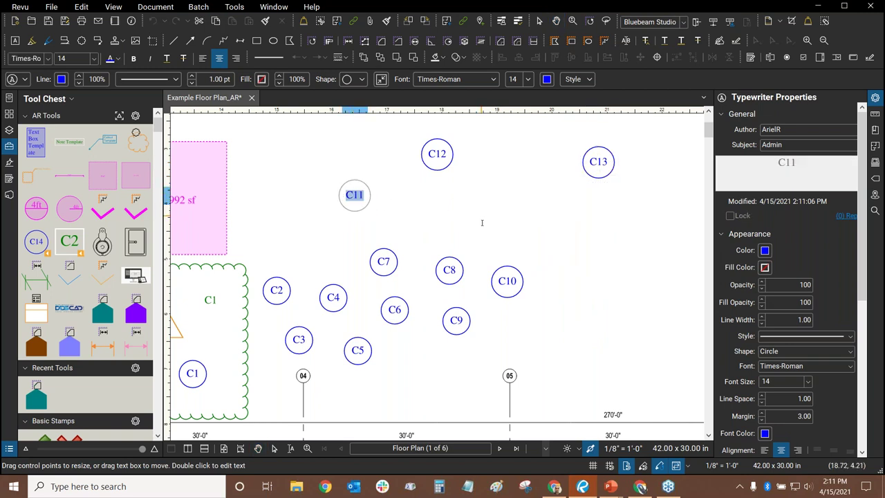
key(Escape)
key(Escape)
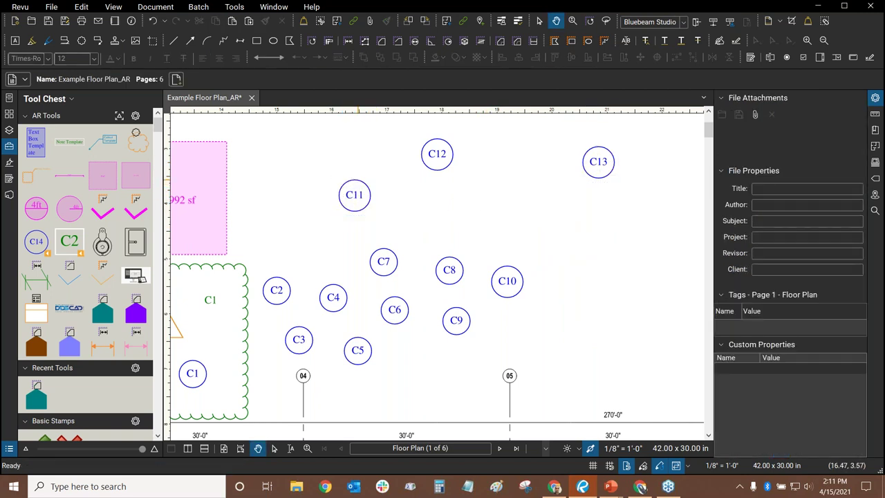
click(355, 195)
drag(366, 190, 513, 226)
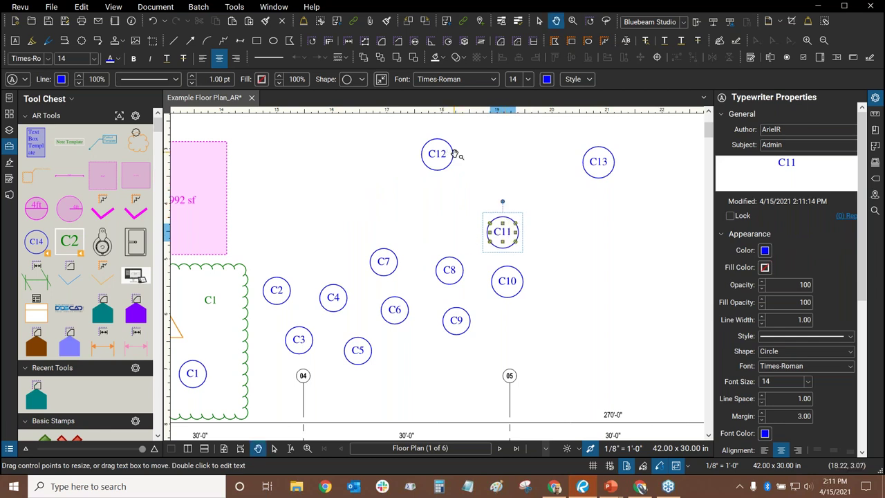
click(449, 165)
drag(443, 173, 567, 269)
click(441, 169)
drag(597, 161, 581, 338)
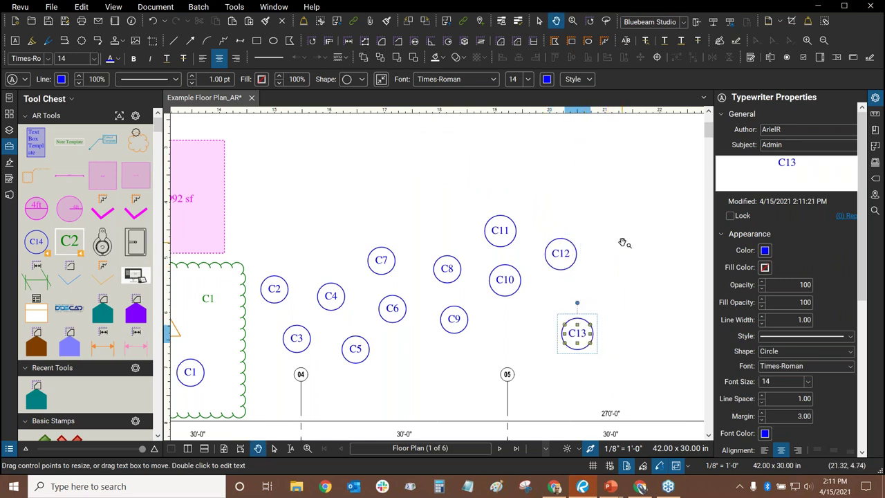
click(38, 246)
Step: Deselect C13 and box-select the circle markups
key(Escape)
click(273, 447)
drag(648, 174, 262, 382)
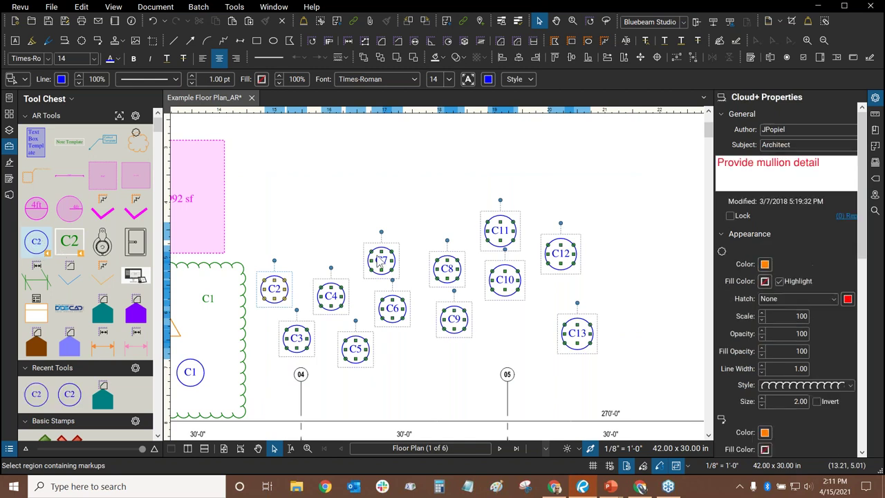
Step: Cancel the C2 stamp tool and switch to the webinar overview slide show
click(36, 245)
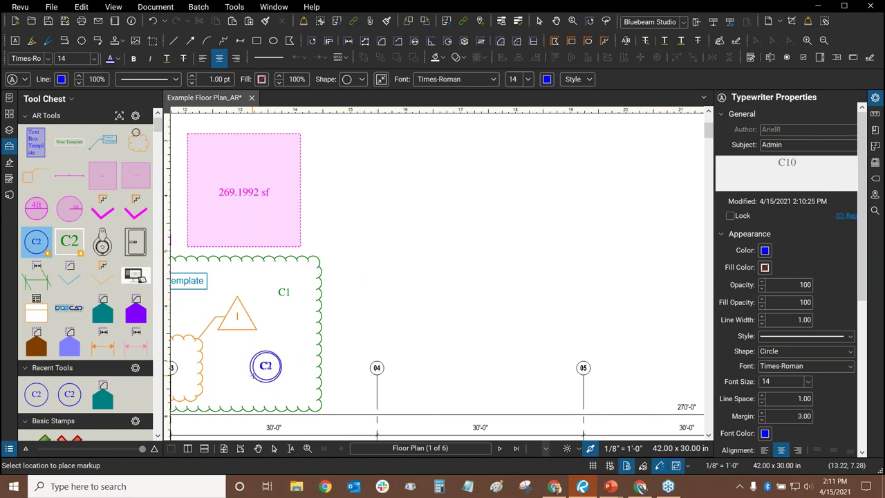
scroll(254, 375, up, 3)
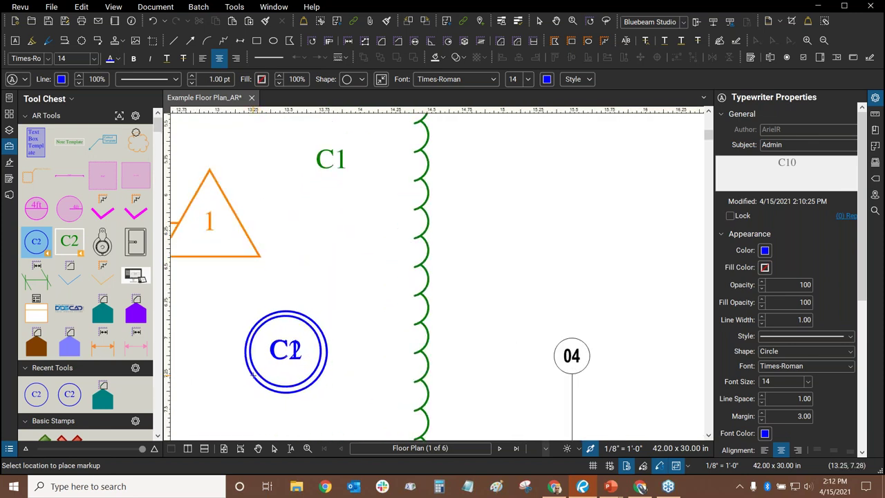
scroll(253, 374, down, 3)
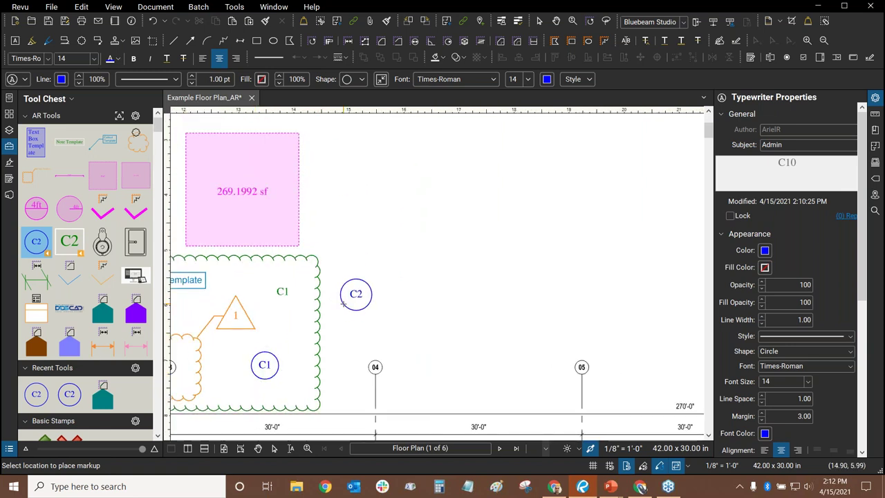
scroll(343, 304, down, 2)
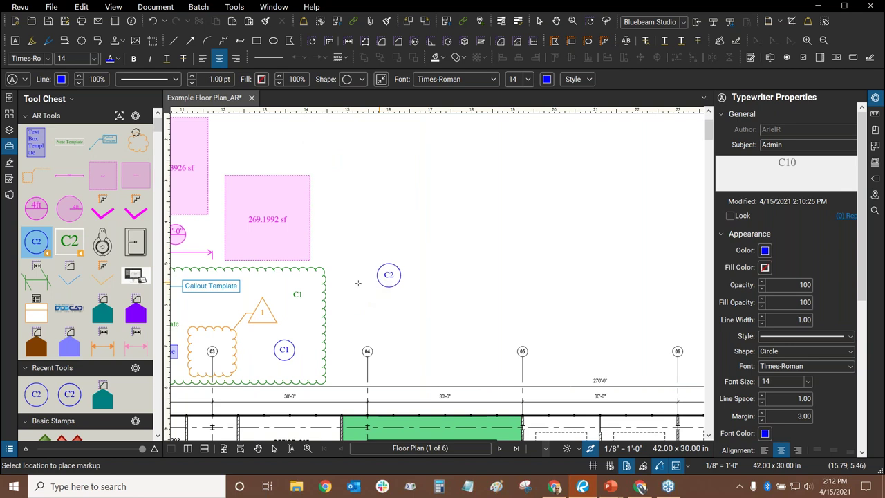
drag(396, 299, 460, 277)
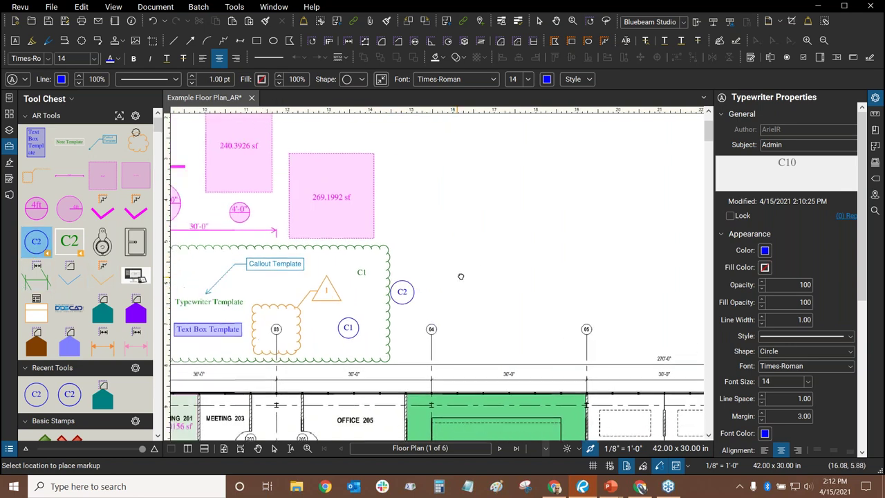
key(Escape)
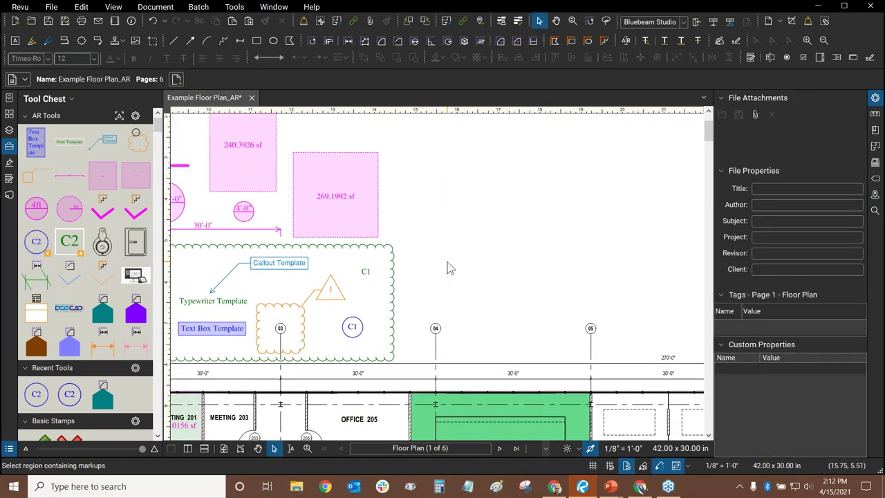
key(alt+Tab)
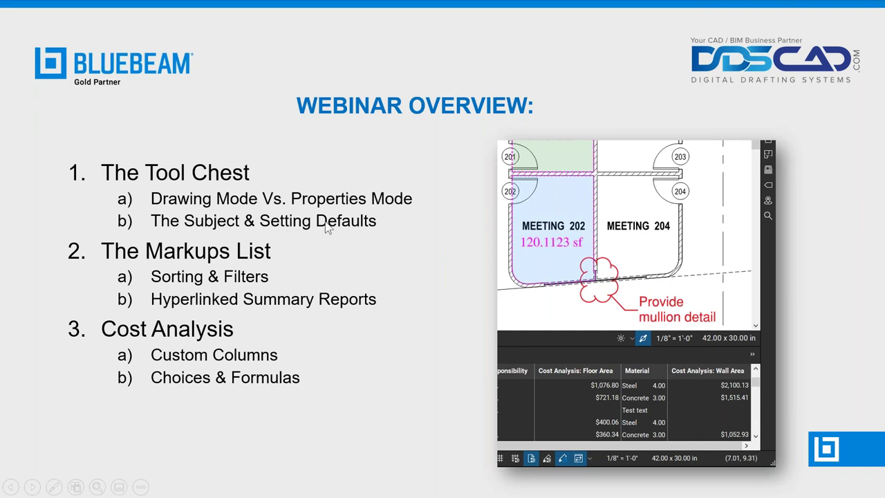
Step: Switch back to the Example Floor Plan_AR drawing in Bluebeam Revu
key(alt+Tab)
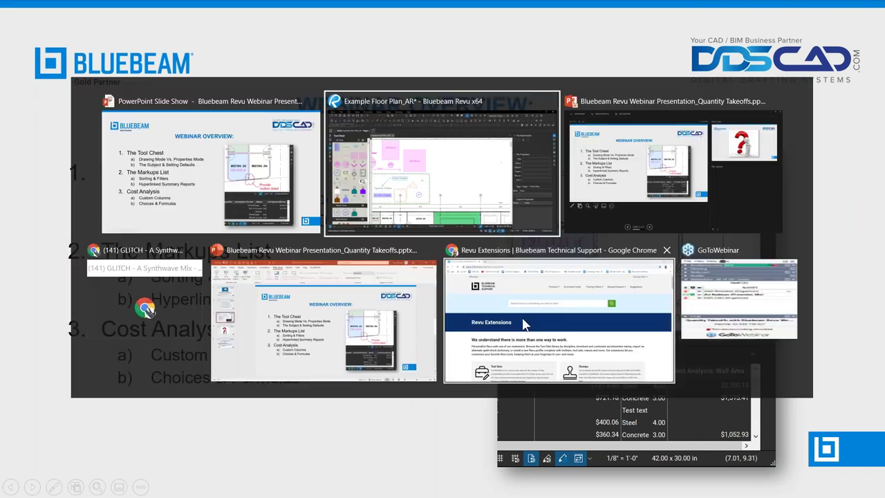
key(Tab)
key(Tab)
key(Tab)
key(Tab)
key(Tab)
key(Tab)
key(Tab)
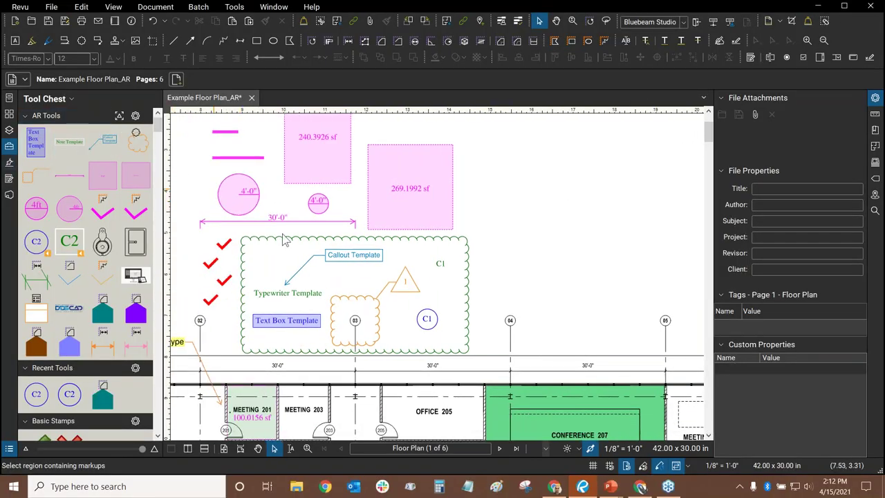
Step: Select the Admin cloud markup and open the Markups List
scroll(496, 234, up, 3)
click(484, 211)
click(782, 145)
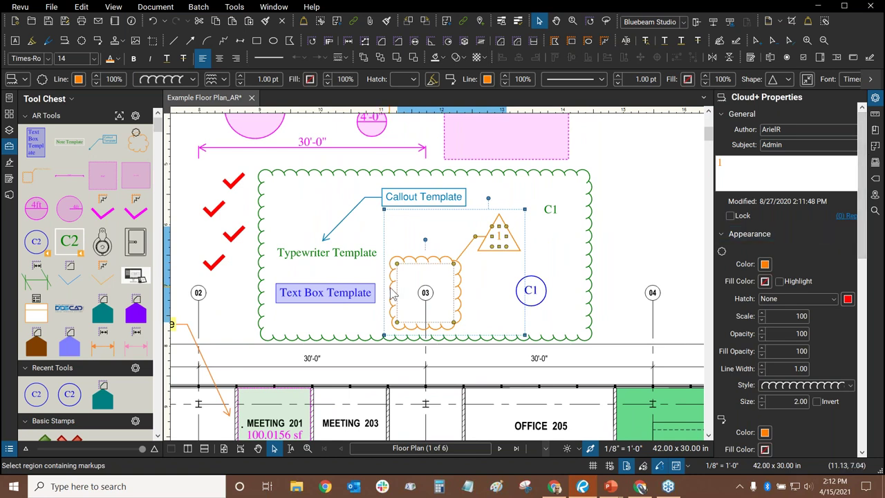
click(13, 452)
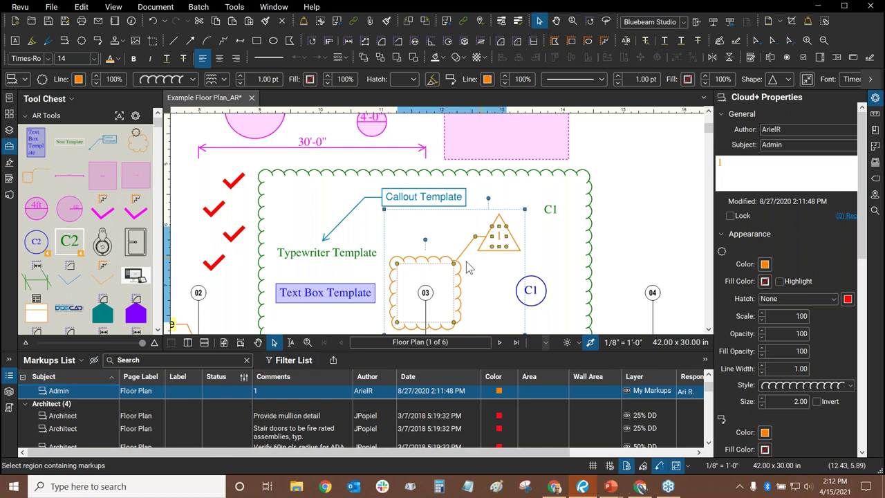
click(635, 182)
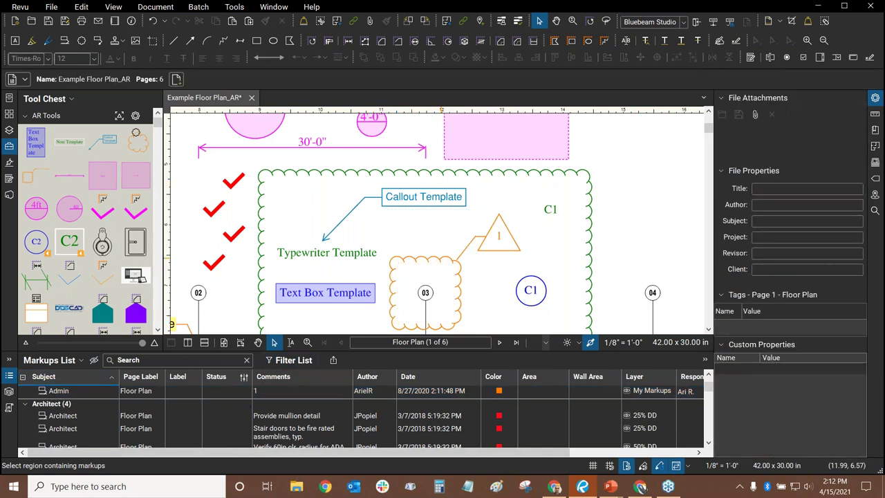
click(450, 268)
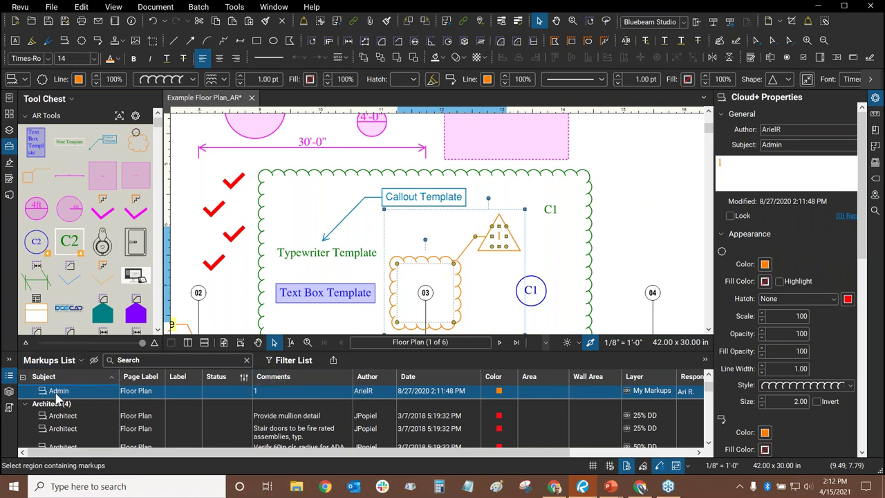
Step: Scroll the Markups List to the Admin (8) group and select the 269.1992 sf area
scroll(709, 377, up, 1)
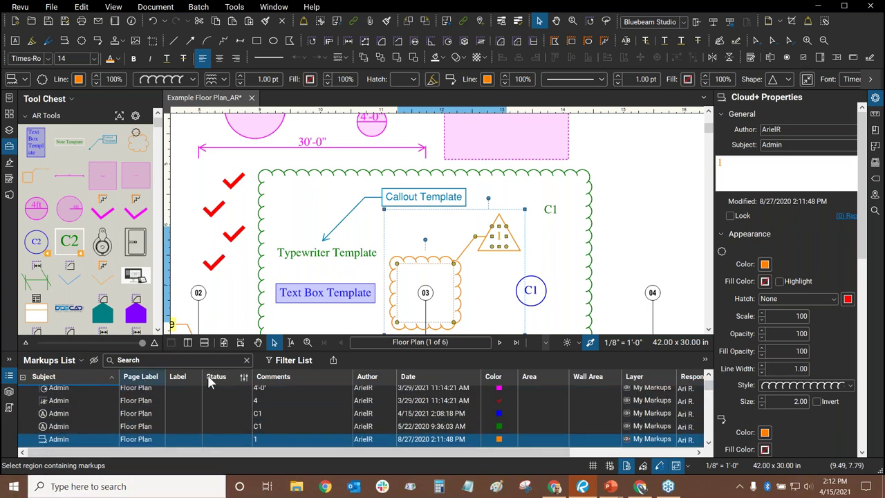
click(709, 377)
click(709, 377)
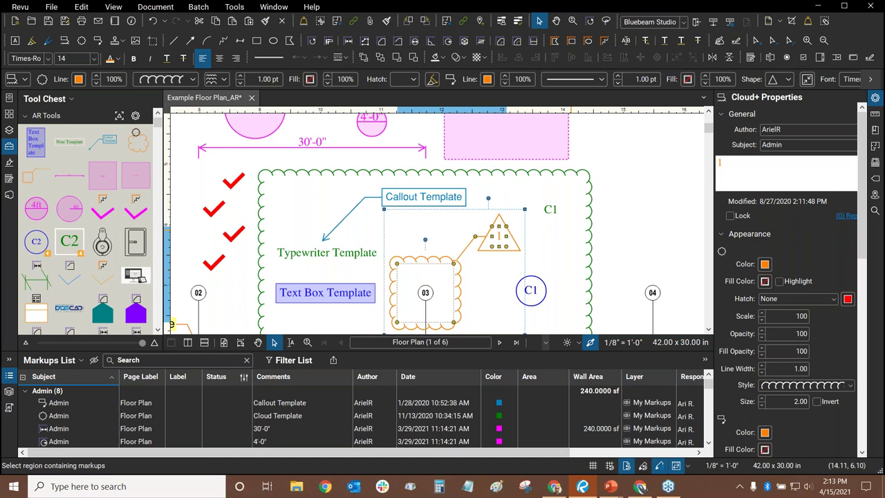
scroll(622, 261, down, 2)
scroll(562, 241, up, 1)
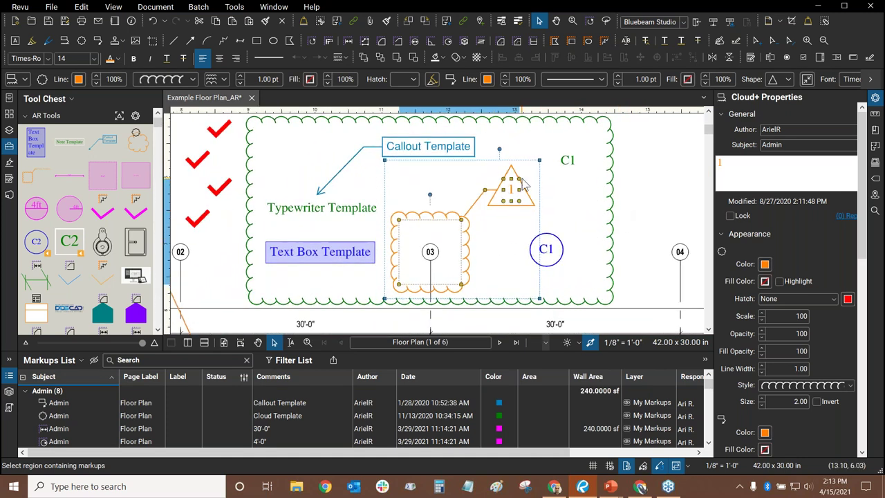
scroll(381, 200, up, 3)
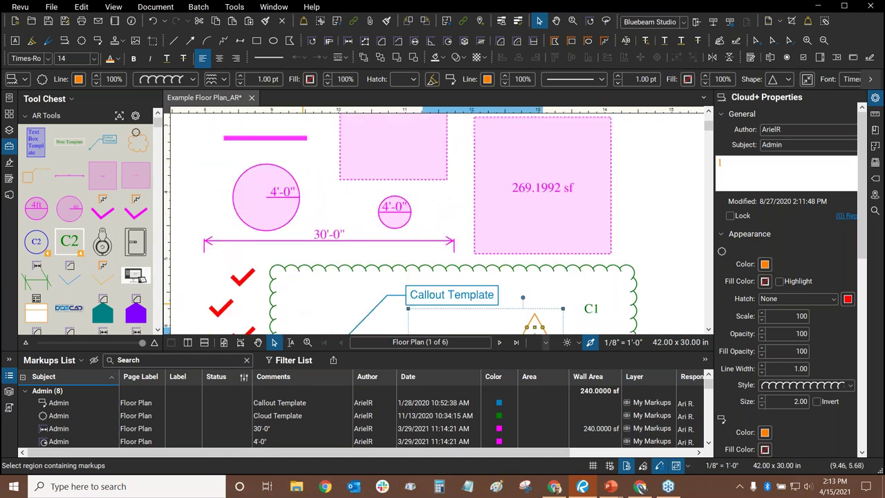
scroll(381, 200, up, 1)
scroll(367, 193, down, 2)
scroll(366, 193, down, 2)
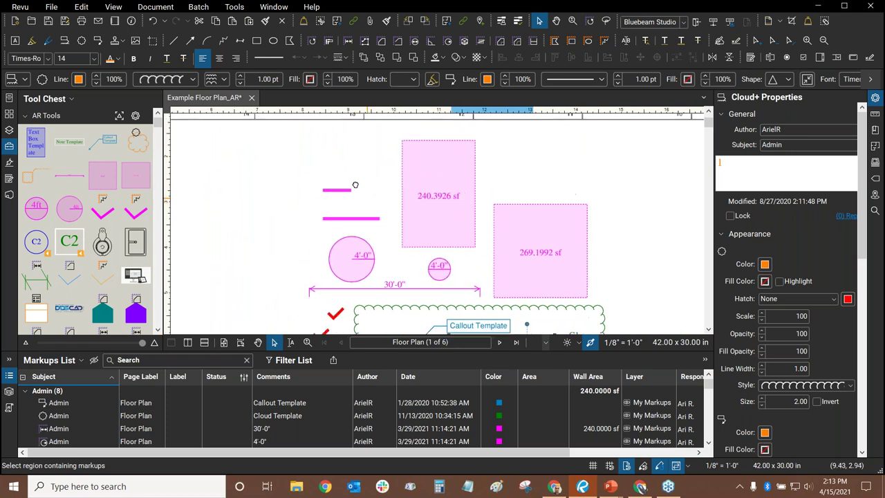
click(492, 187)
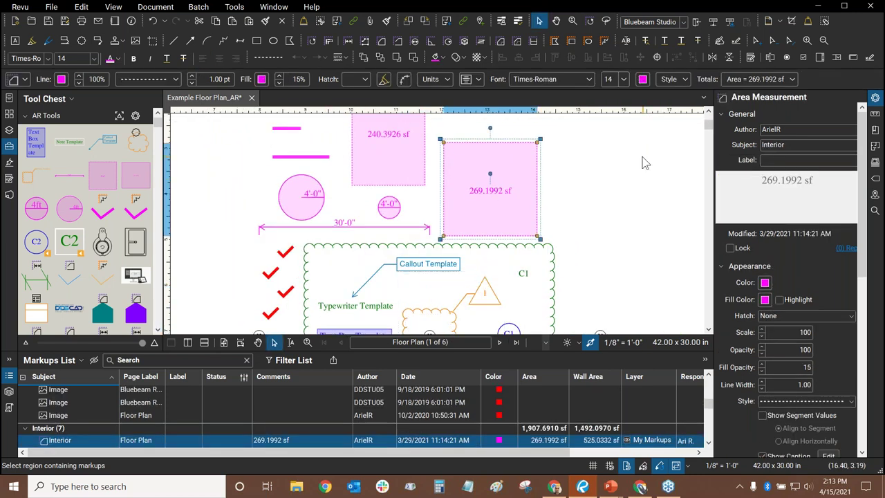
Step: Select the 269.1992 sf Interior area and confirm its Material stays Steel
click(788, 145)
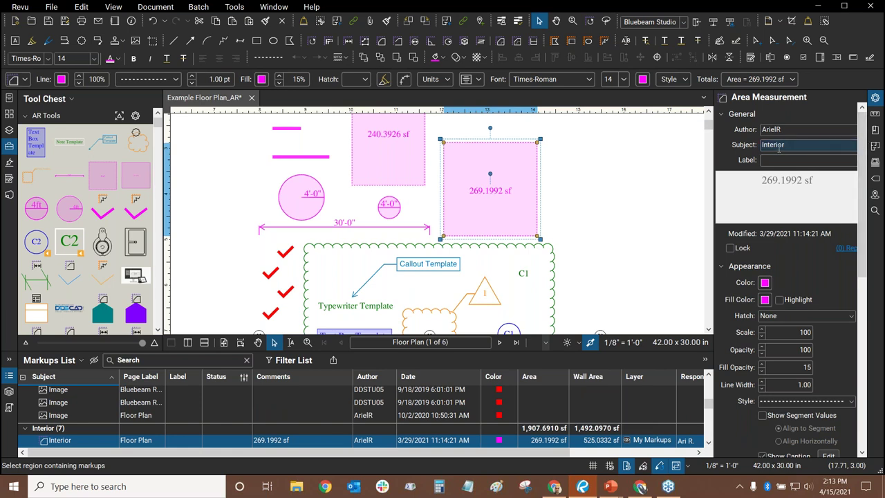
scroll(812, 194, down, 5)
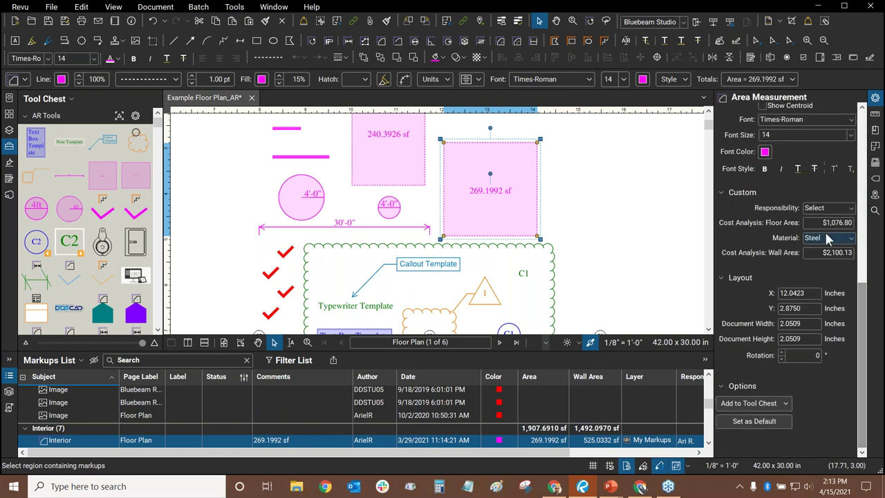
click(850, 238)
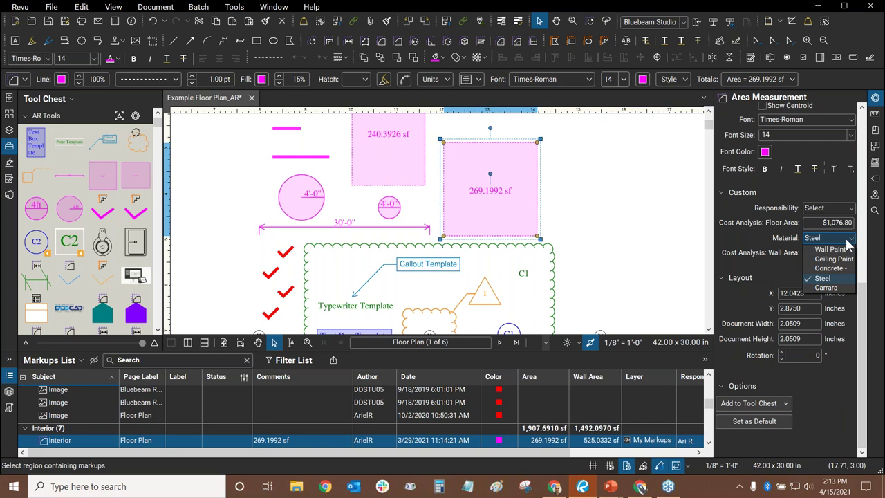
click(850, 241)
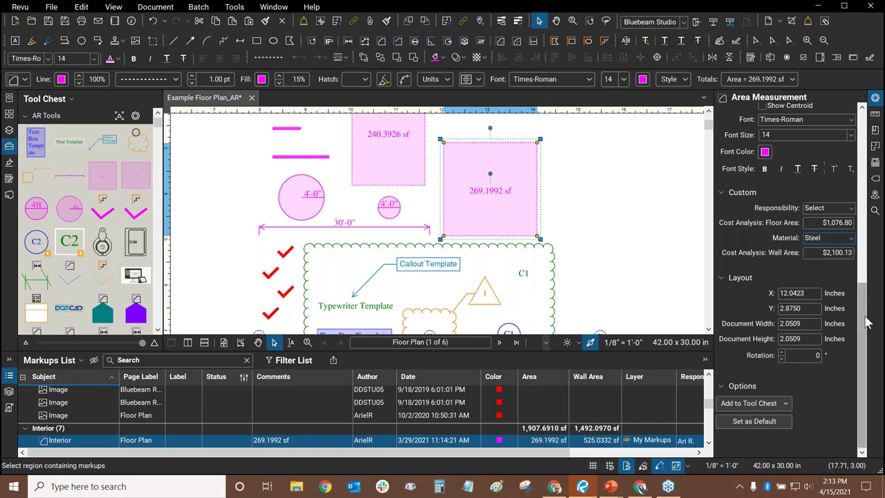
scroll(870, 208, up, 5)
scroll(870, 187, up, 2)
scroll(763, 415, down, 8)
Step: Save the Steel area markup's properties as the default
click(752, 423)
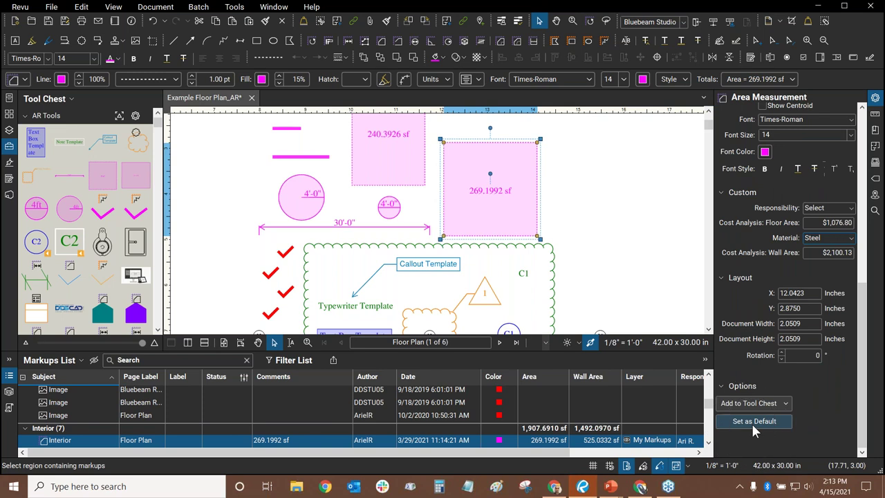
click(751, 421)
click(755, 422)
drag(862, 365, 862, 194)
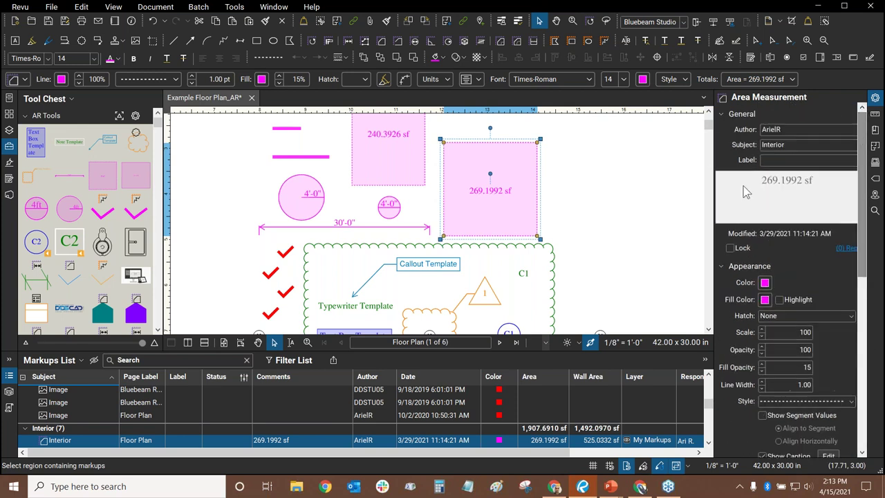
click(76, 367)
Step: Review the Manage Columns window and close it without changes
mouse_move(62, 378)
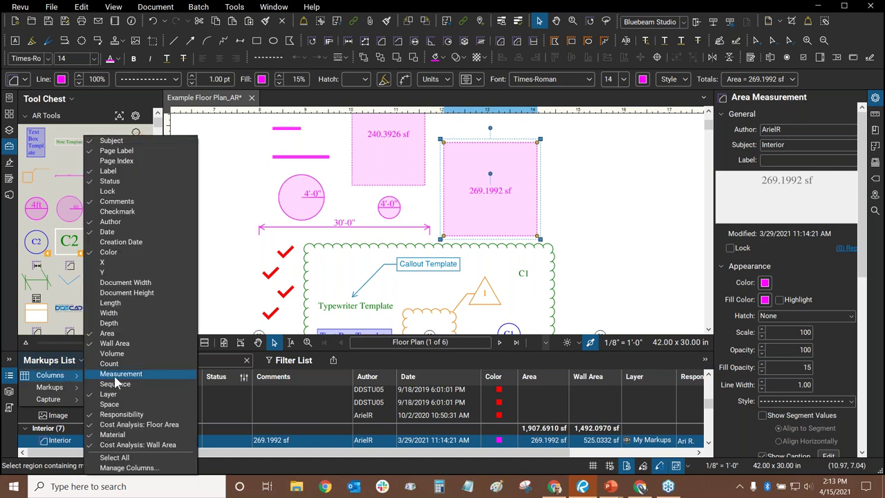
click(125, 468)
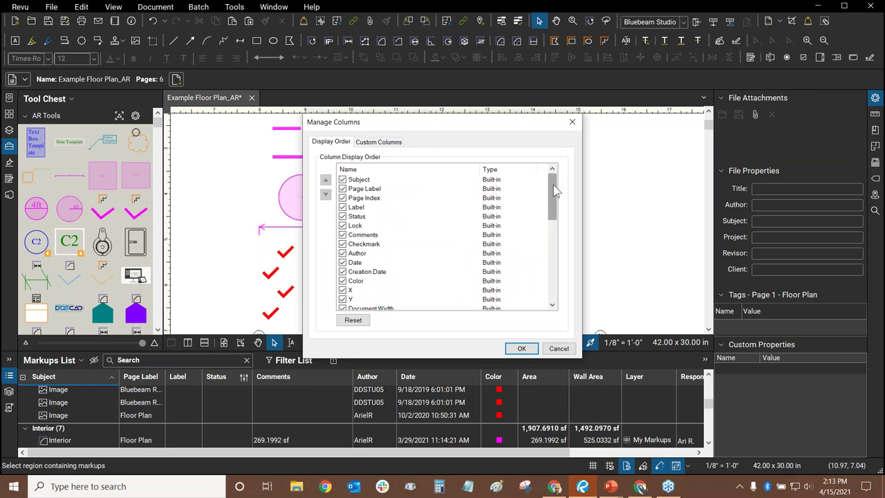
drag(553, 185, 427, 242)
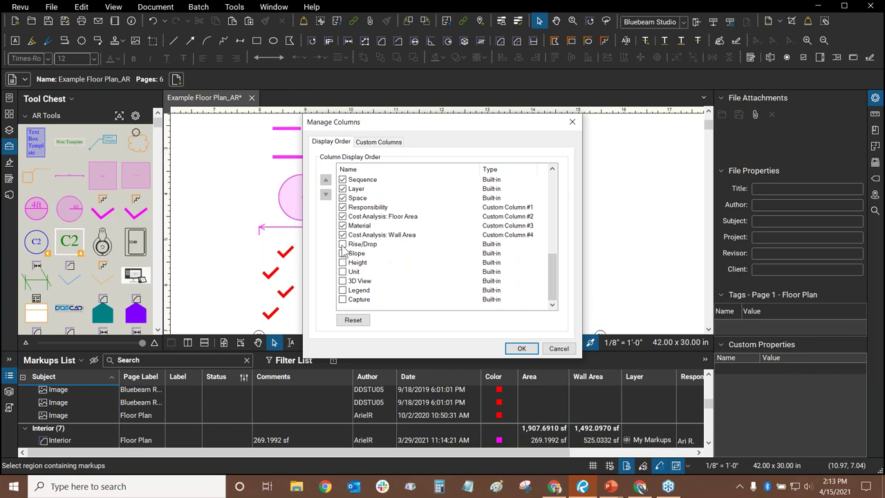
click(572, 350)
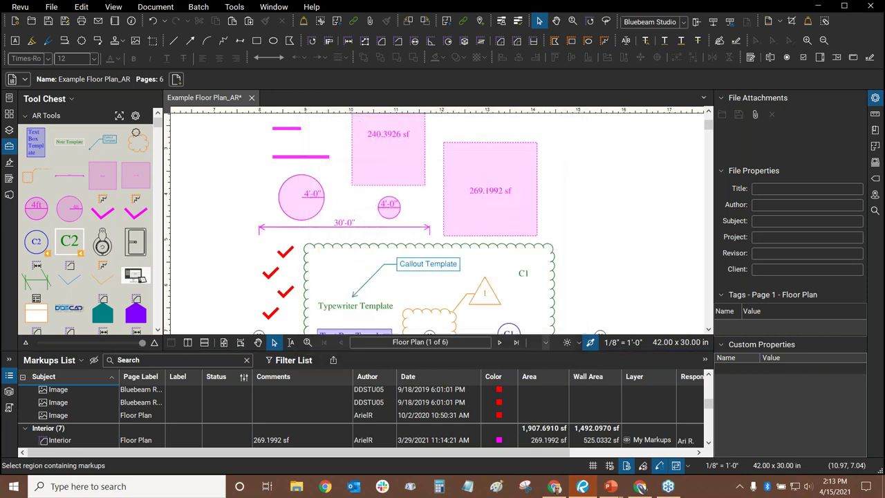
Step: Add a Volume column to the Markups List from the Columns submenu
click(54, 360)
mouse_move(50, 375)
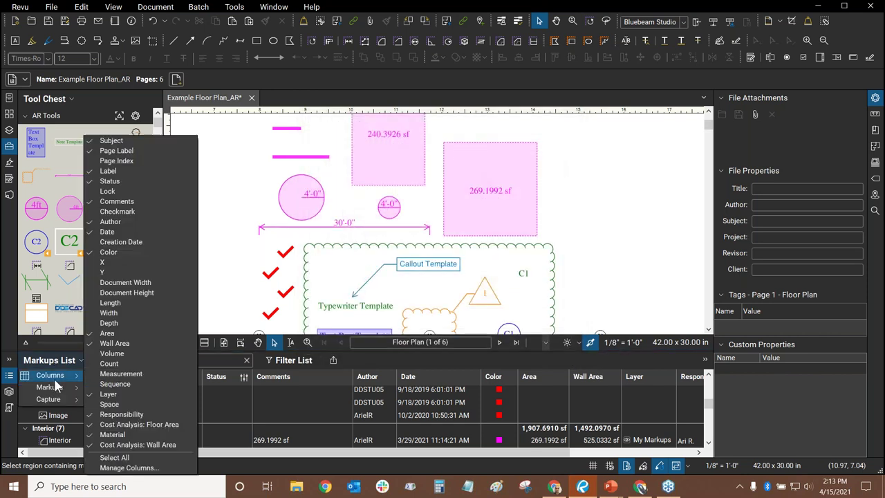
click(111, 151)
click(108, 152)
click(109, 158)
click(124, 356)
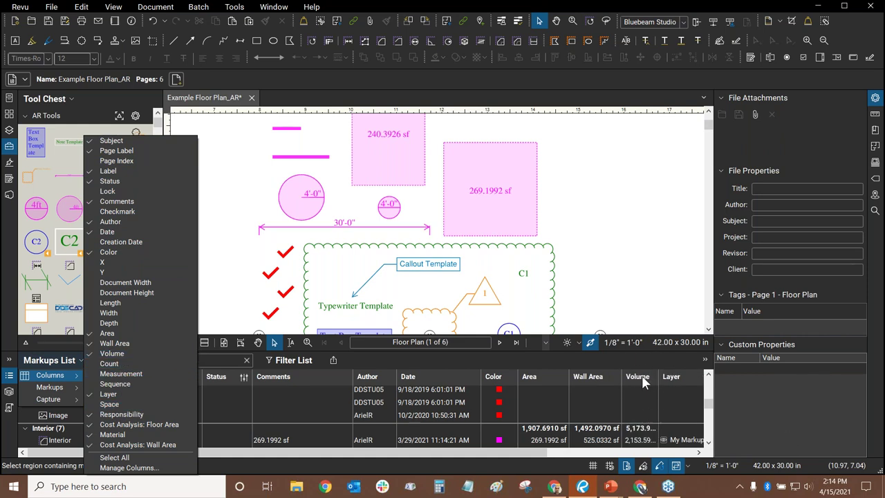
Step: In Manage Columns > Custom Columns, open the Responsibility column for modification
click(469, 369)
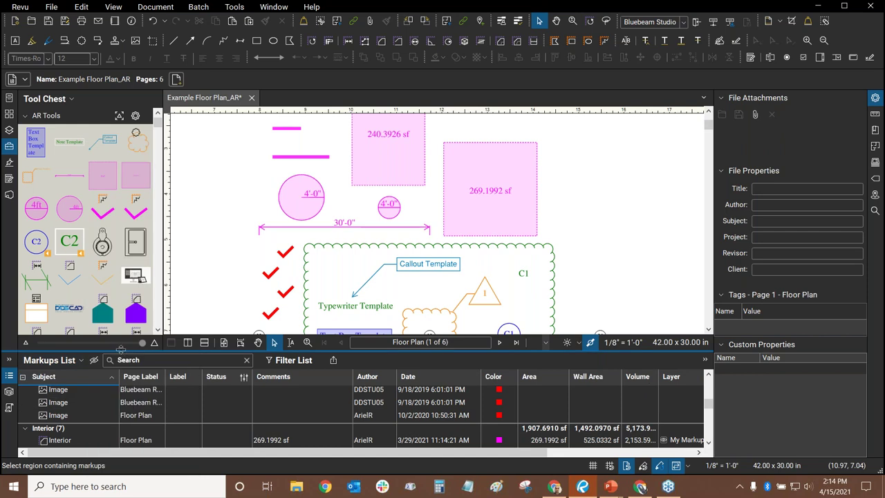
click(64, 360)
mouse_move(62, 377)
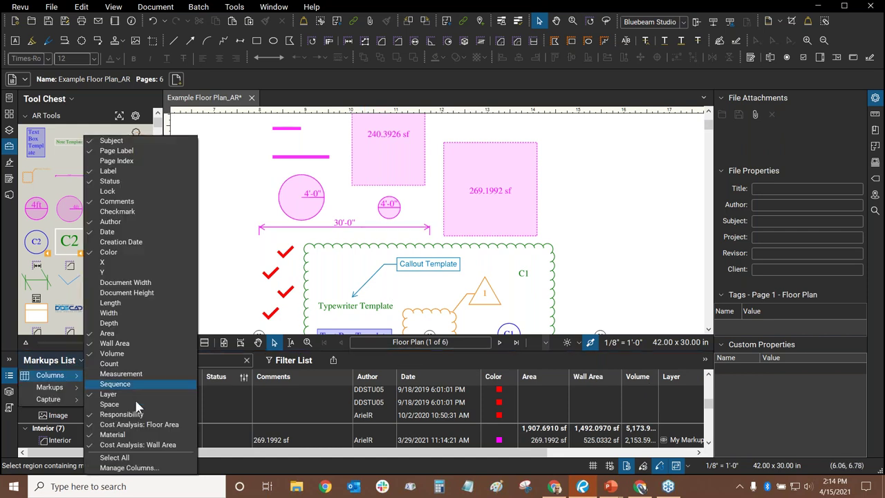
click(126, 470)
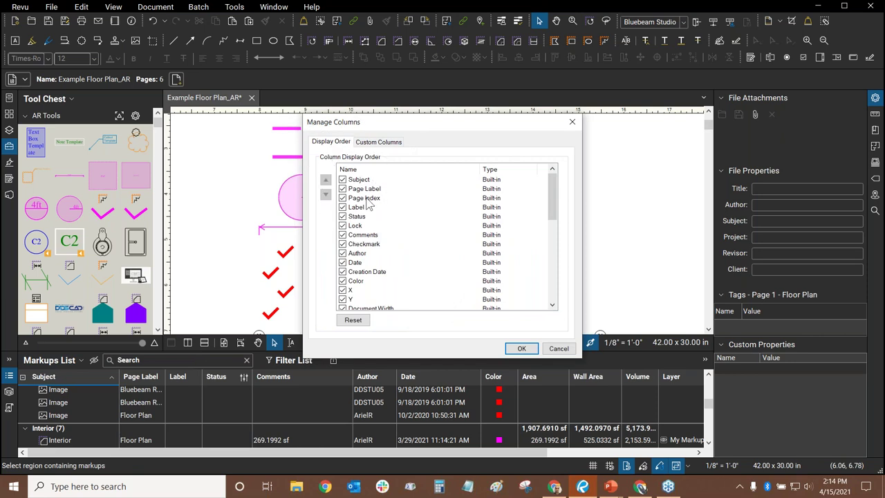
click(383, 142)
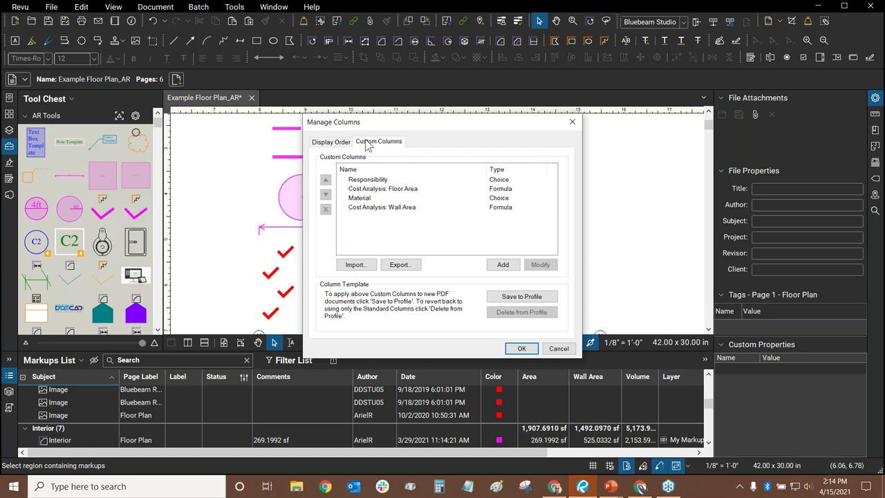
click(383, 181)
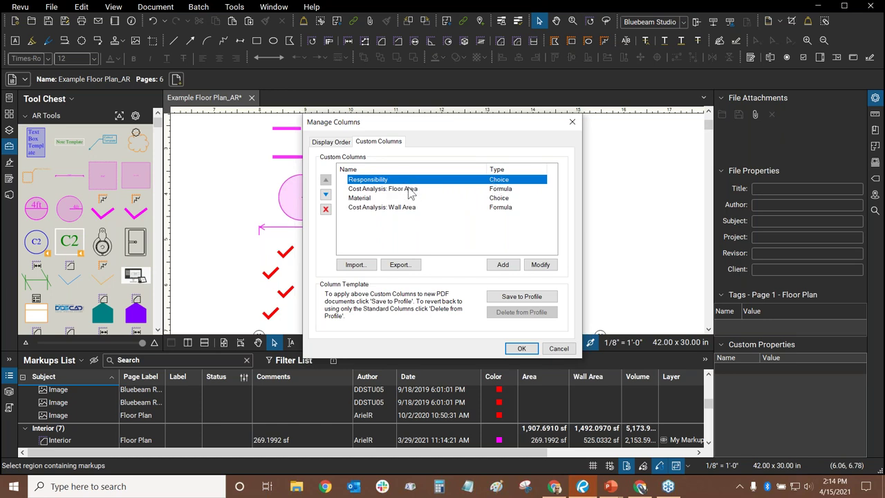
click(544, 271)
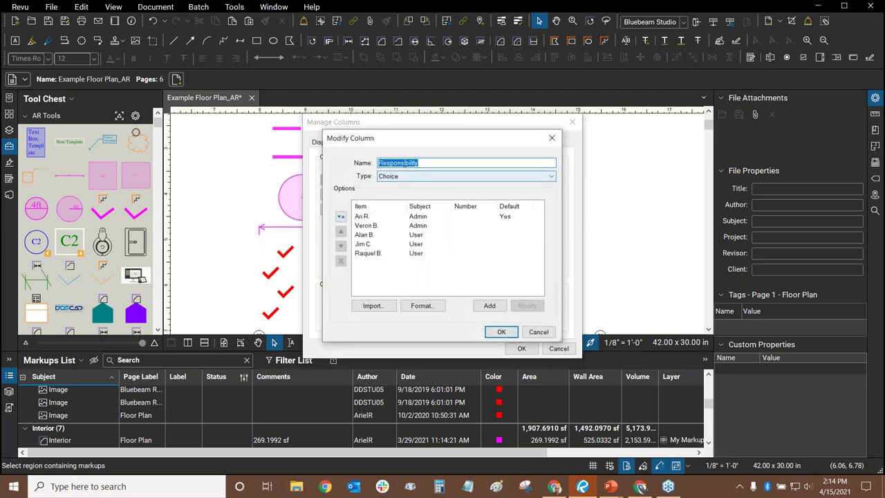
click(429, 162)
click(401, 177)
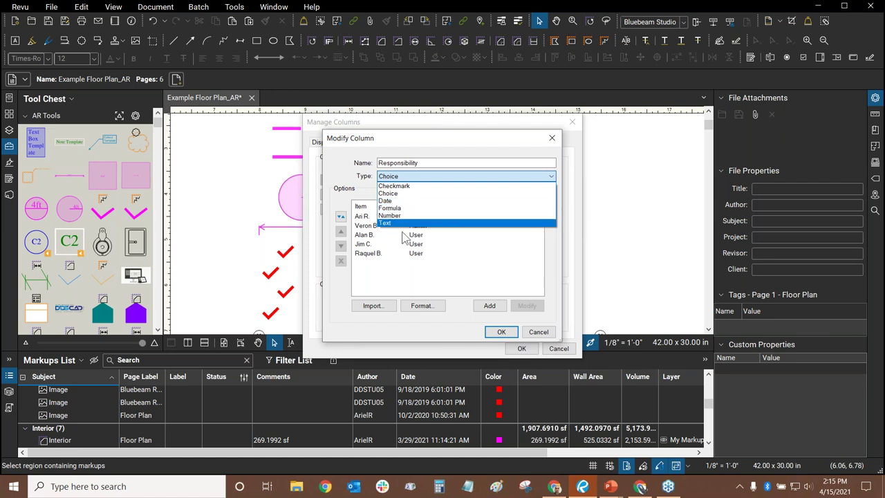
click(340, 185)
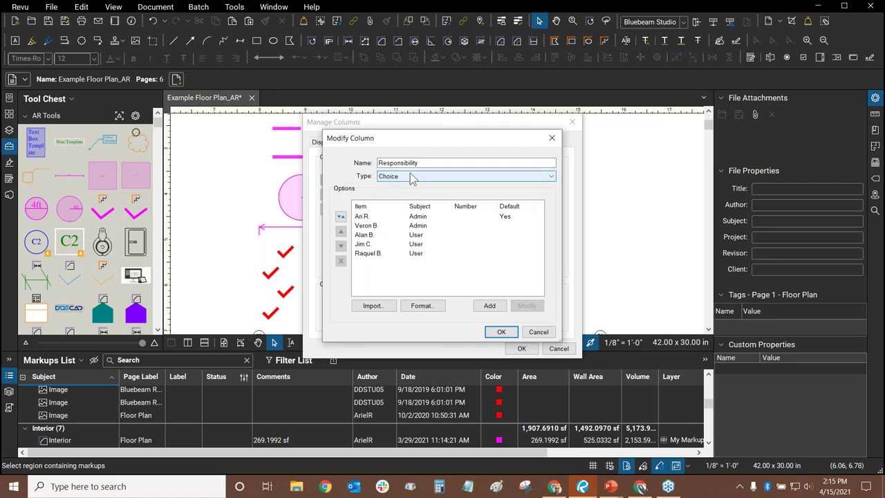
click(381, 217)
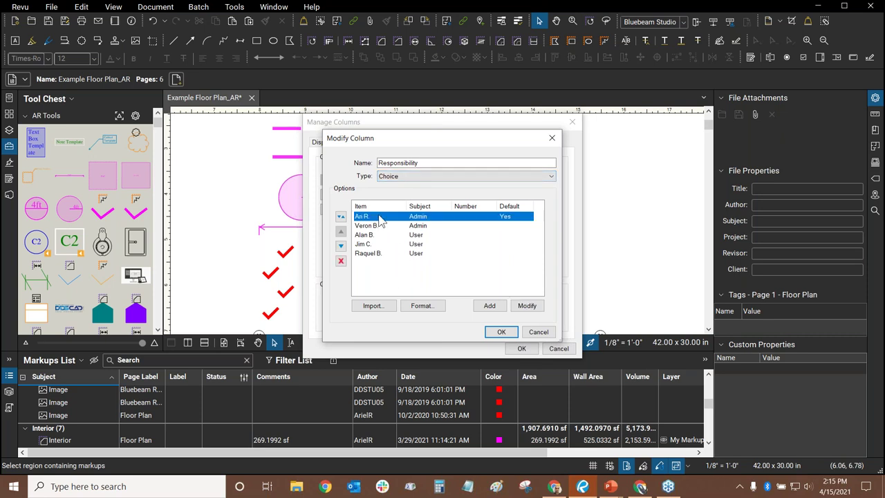
click(389, 226)
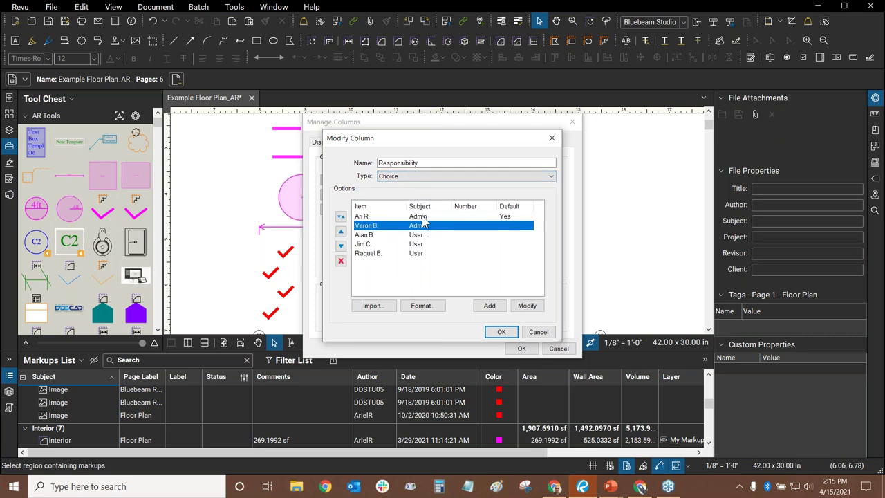
click(397, 244)
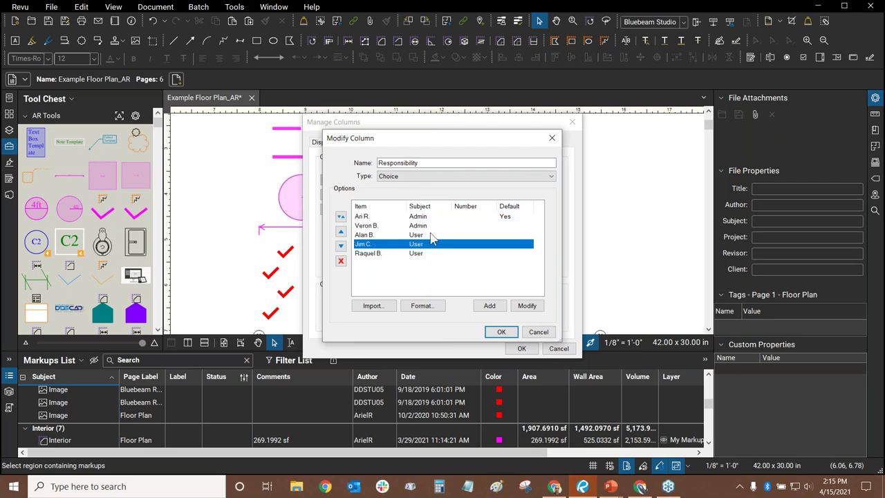
click(394, 235)
click(397, 248)
double_click(398, 244)
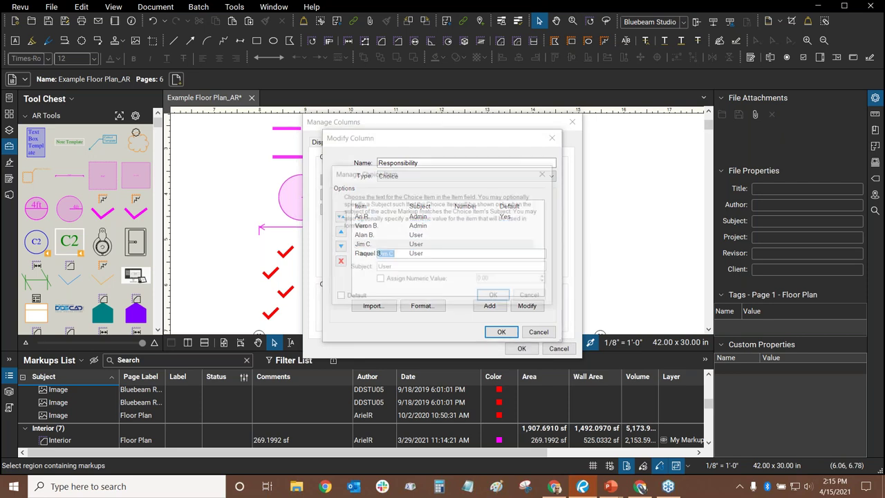
click(554, 306)
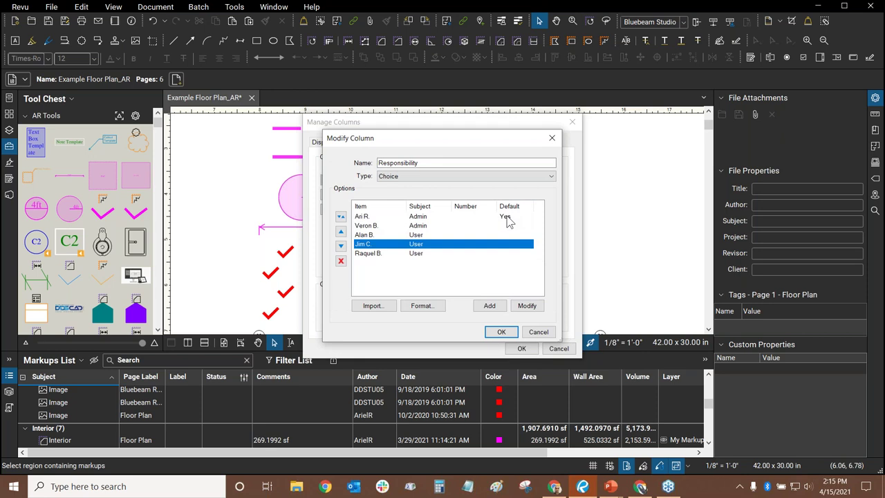
click(374, 217)
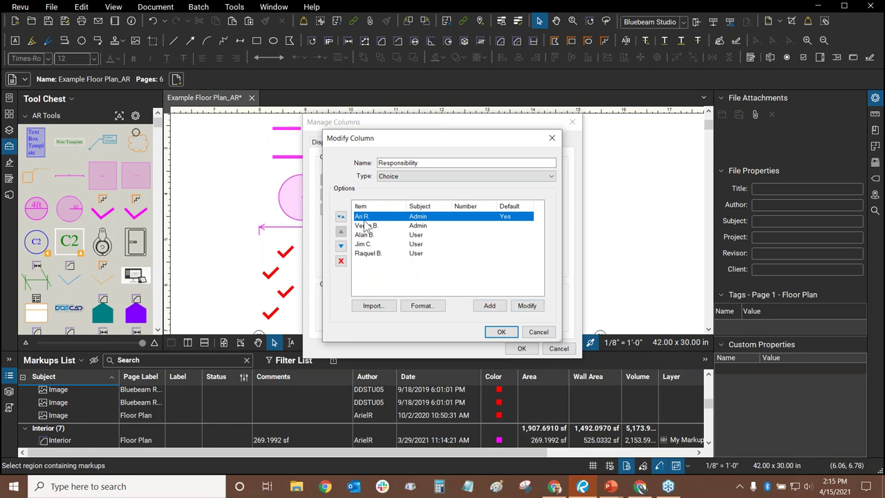
Step: Make the first Responsibility option, with subject Admin, the default choice
click(527, 307)
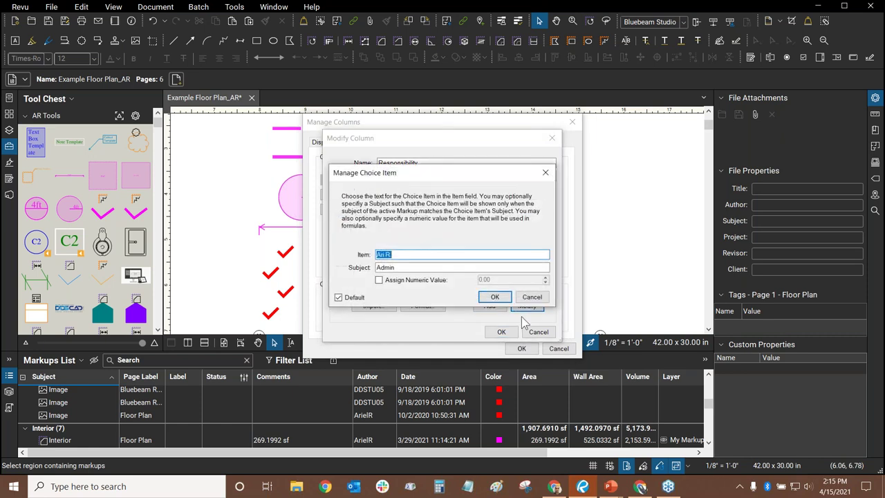
click(400, 267)
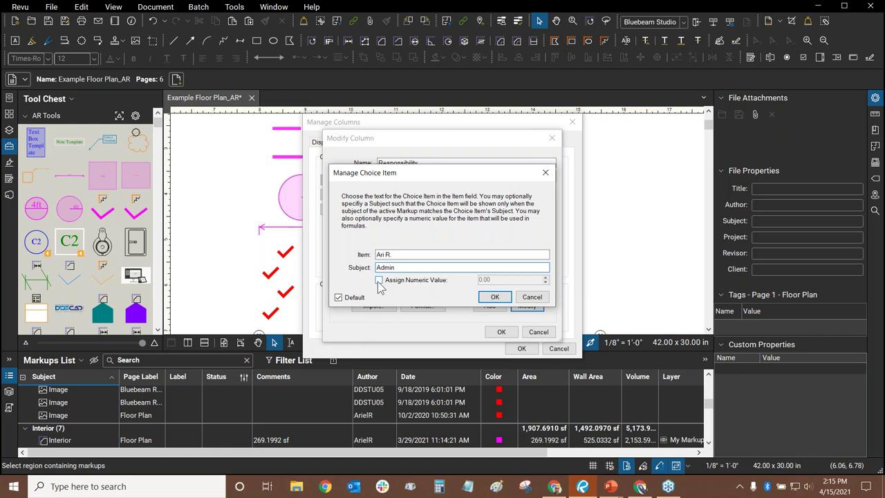
click(339, 297)
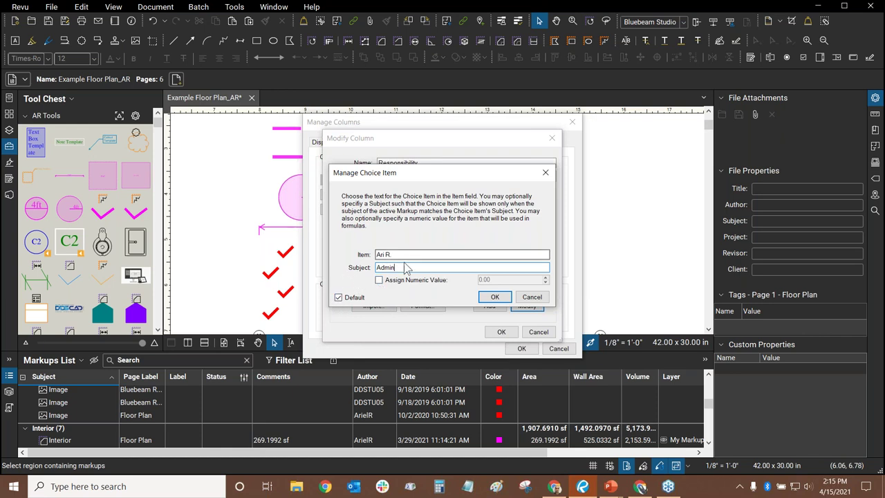
click(495, 297)
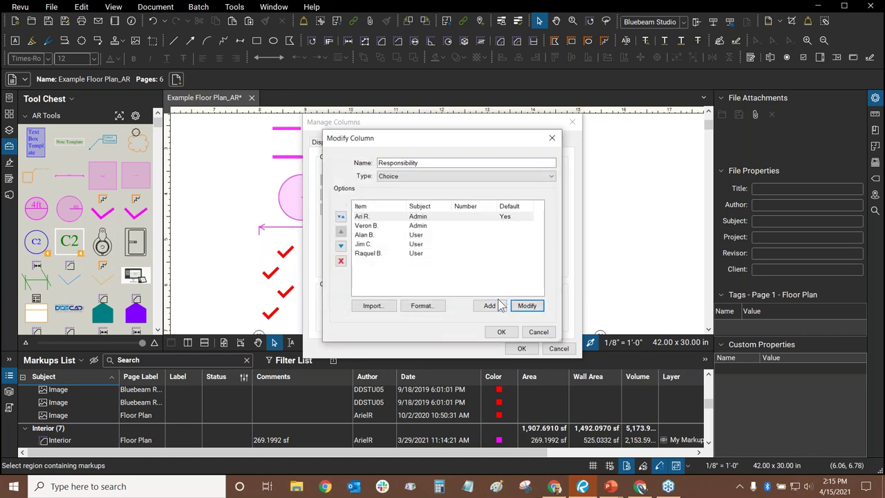
Step: Review the third option, then confirm Modify Column and Manage Columns with OK
click(368, 236)
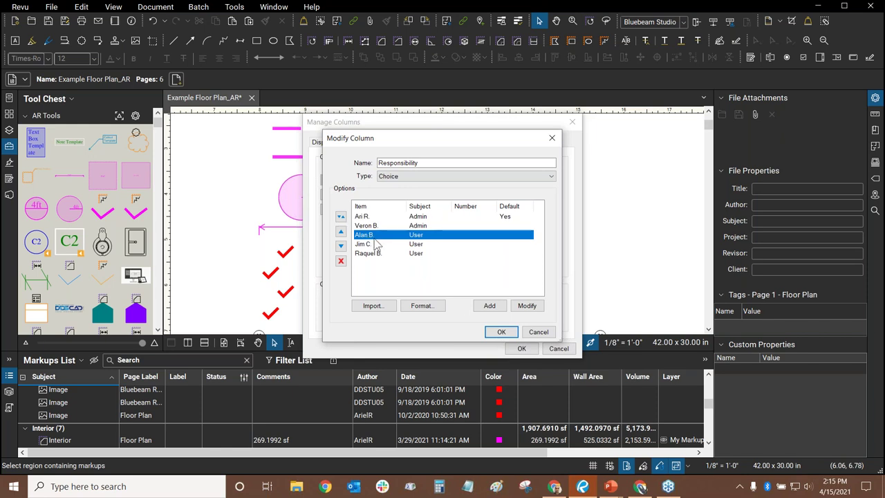
click(527, 305)
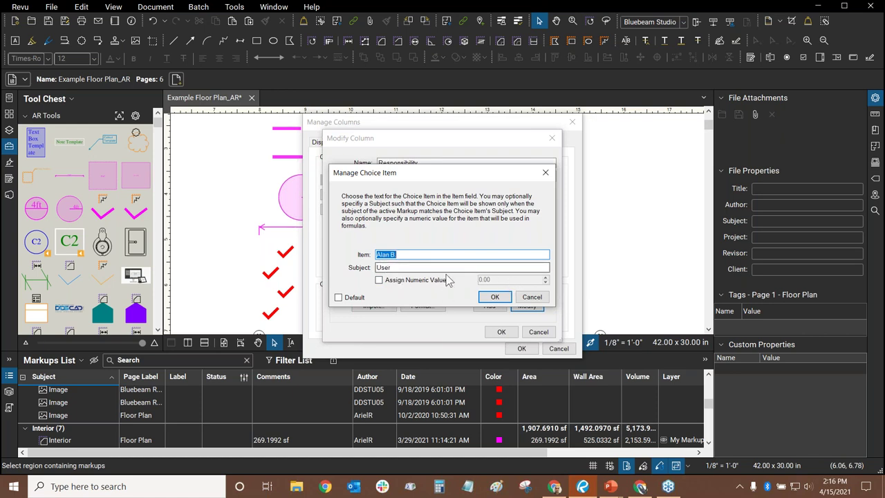
click(496, 297)
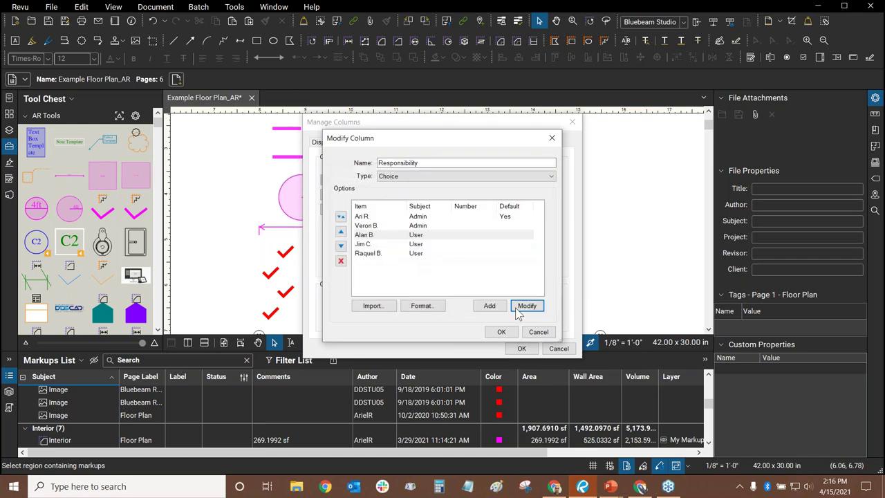
click(503, 332)
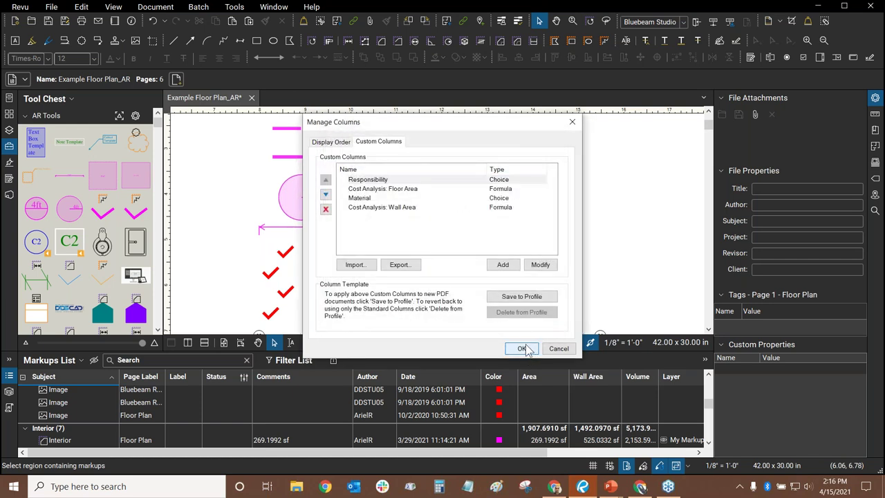
click(522, 348)
Step: Change the Text Box Template markup's subject from Text Box to Admin
scroll(562, 248, up, 1)
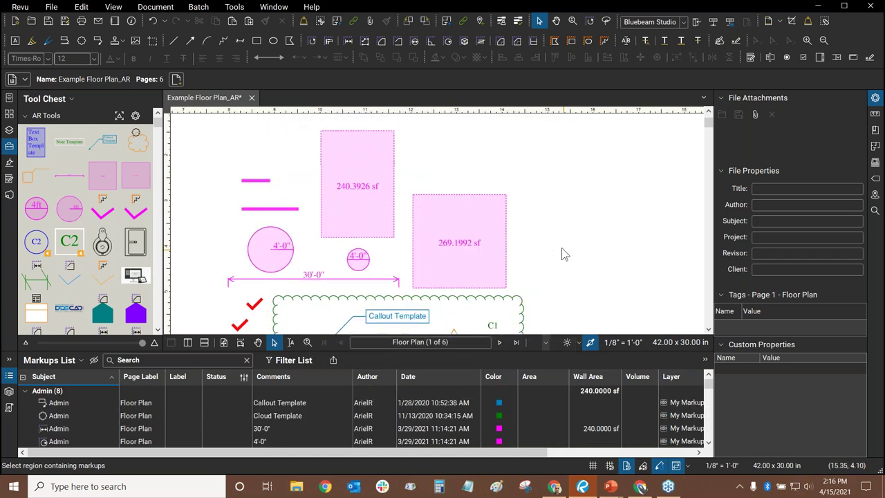
scroll(584, 276, down, 4)
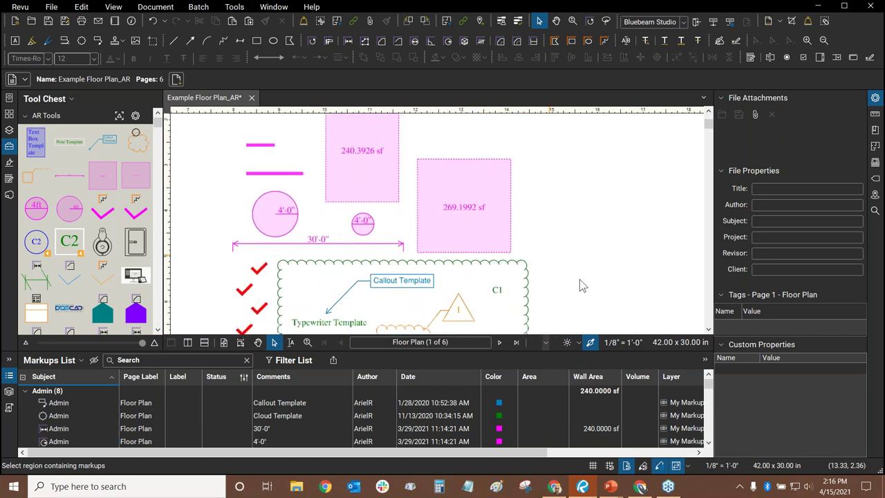
scroll(587, 277, down, 3)
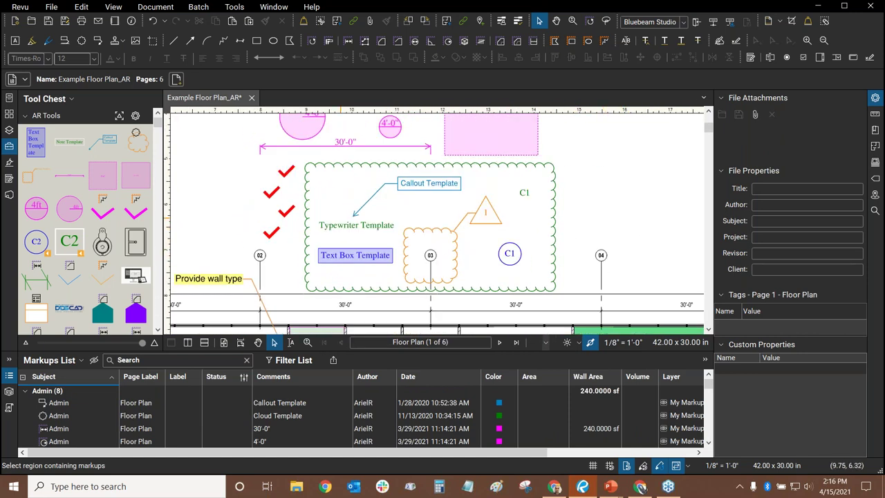
click(354, 260)
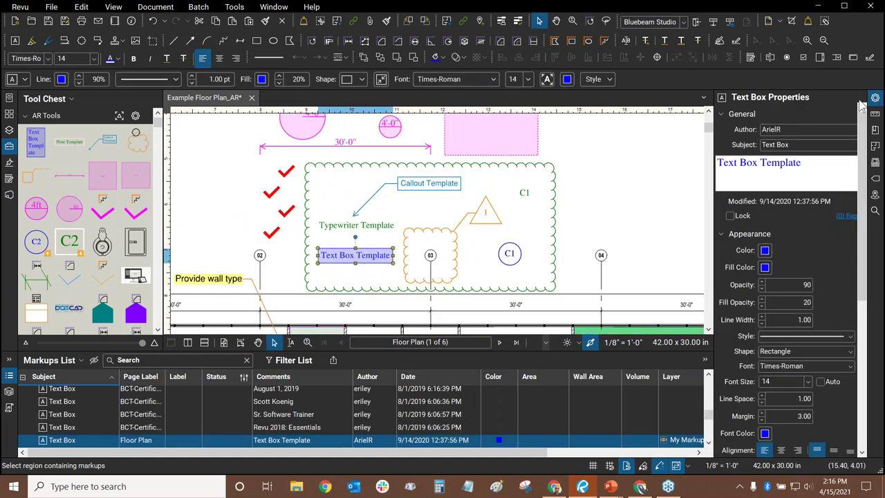
click(787, 146)
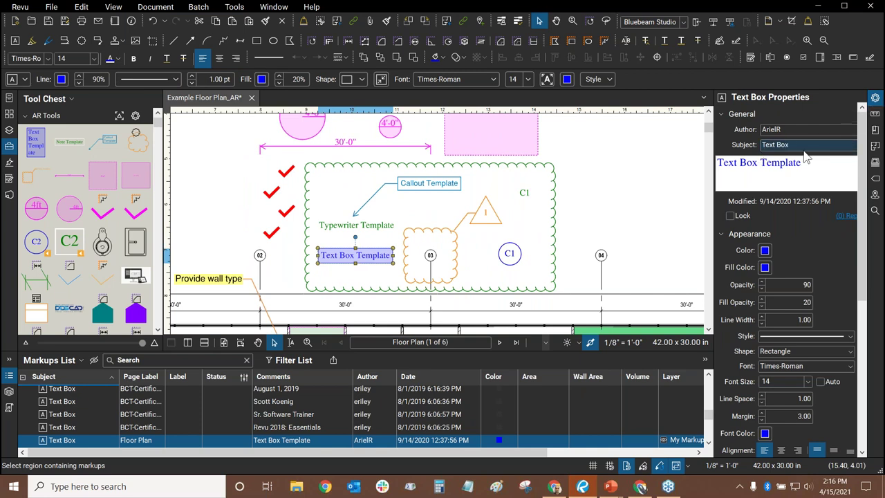
drag(393, 220, 465, 188)
scroll(465, 188, up, 5)
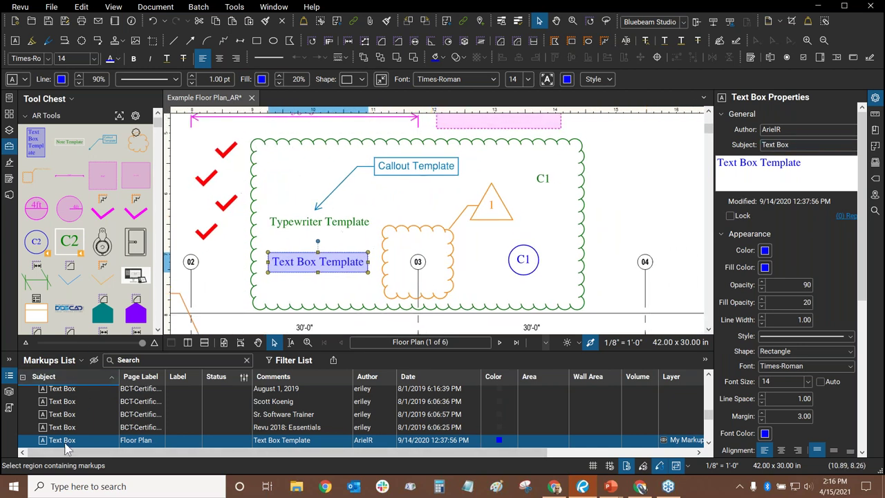
click(813, 146)
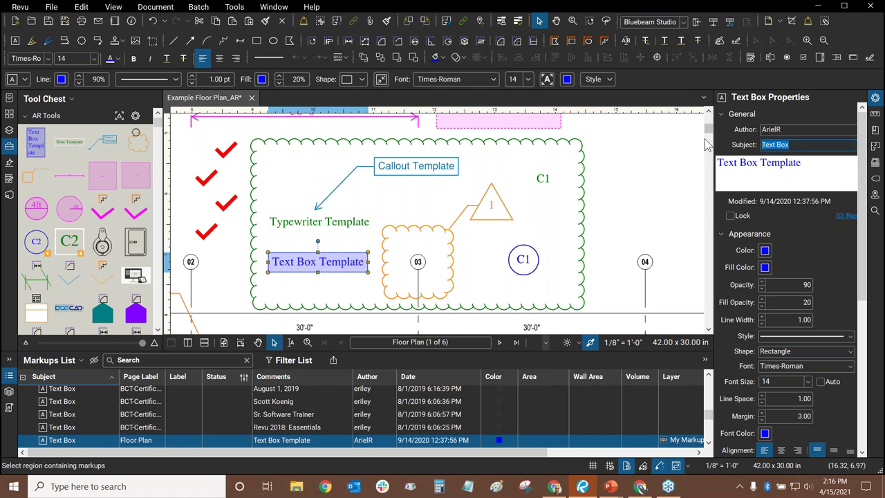
text(Admin)
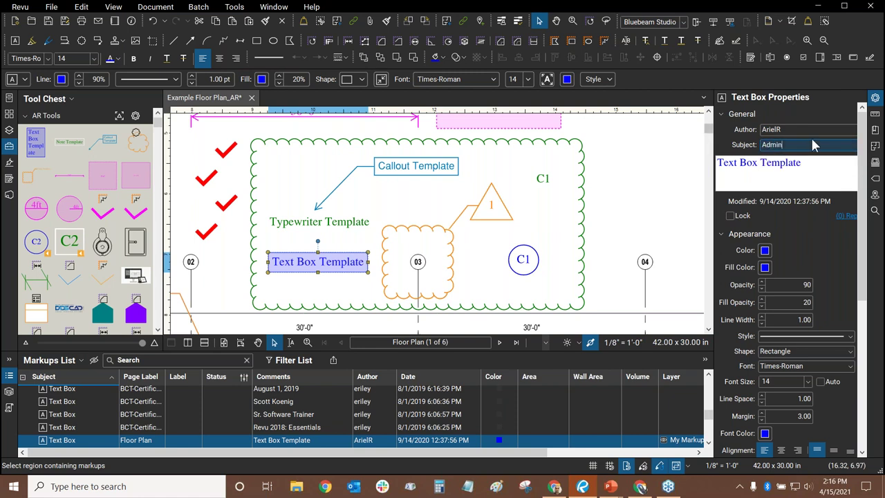
click(820, 129)
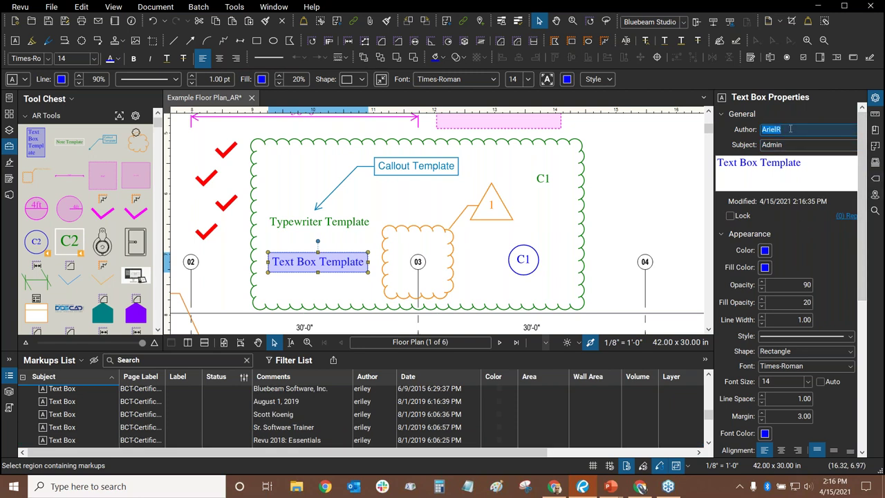
click(641, 175)
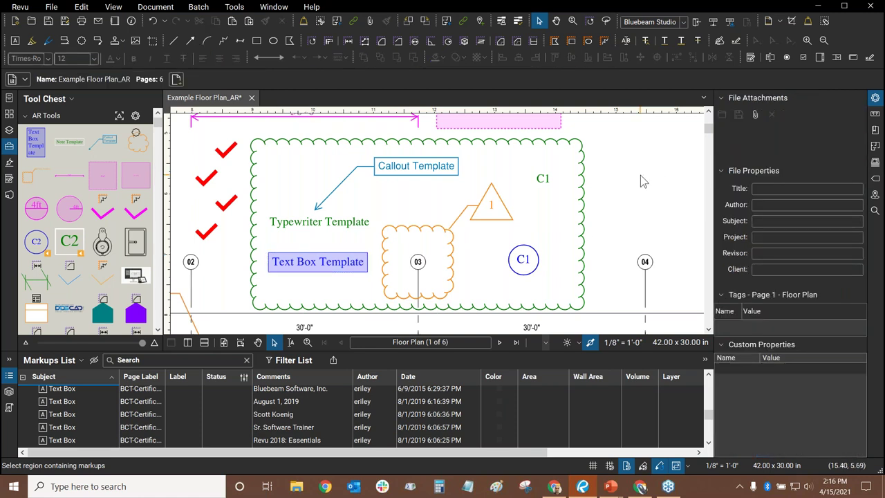
Step: Set the Text Box Template markup's font size to 12
click(317, 262)
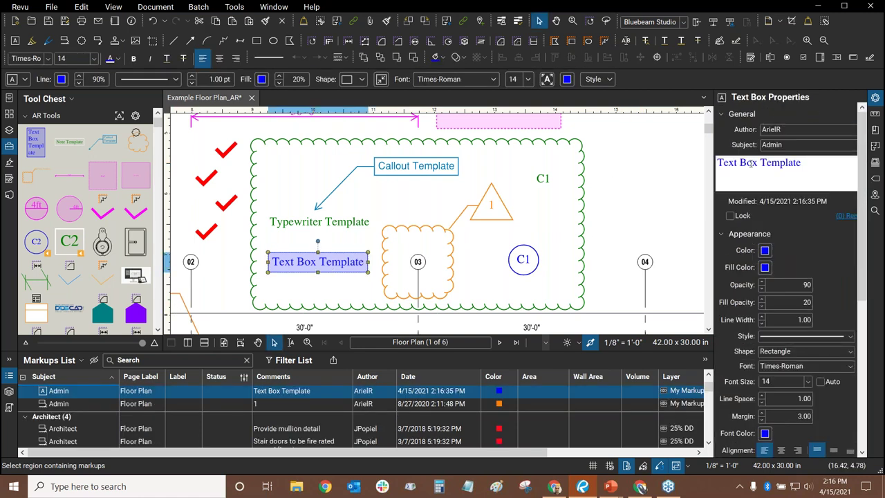
click(786, 145)
click(820, 382)
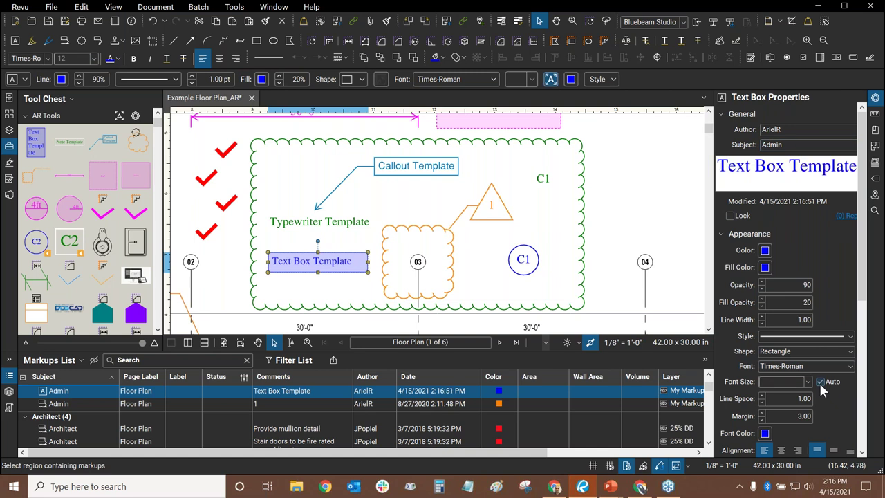
click(820, 382)
click(808, 382)
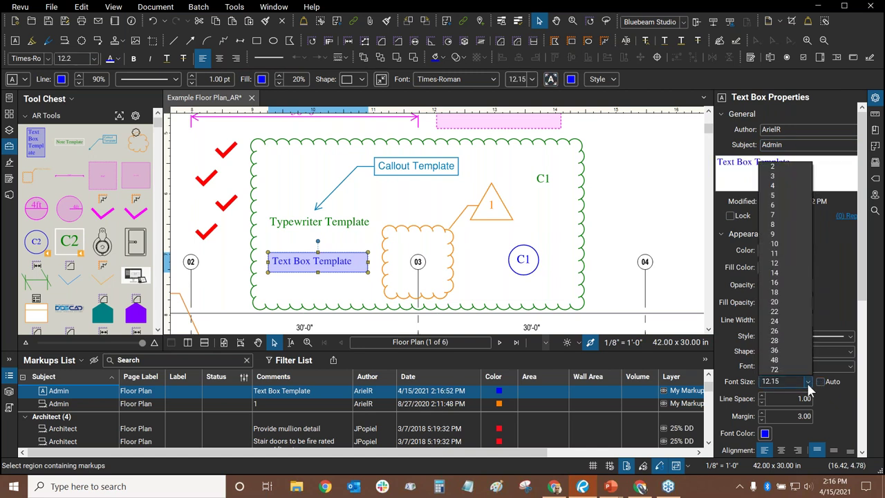
key(ctrl+z)
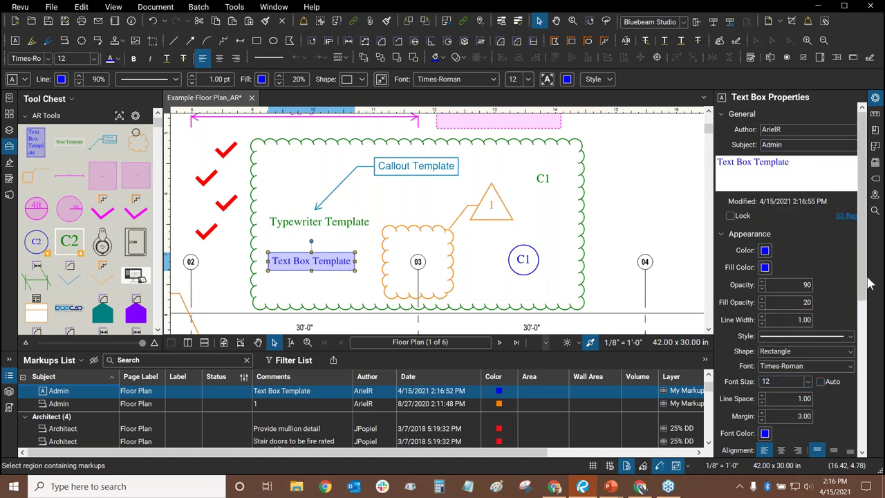
Step: Check the Responsibility dropdown and leave its choice unchanged
scroll(854, 388, down, 5)
scroll(854, 401, down, 2)
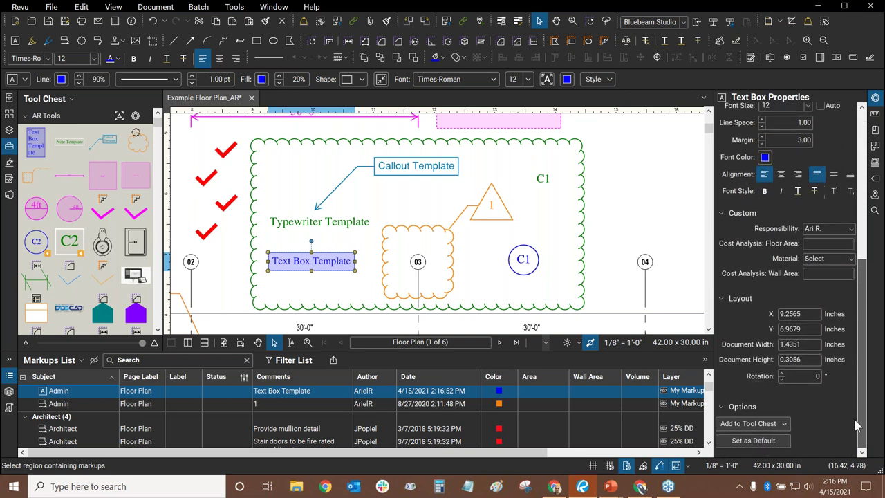
click(814, 232)
click(816, 233)
click(826, 229)
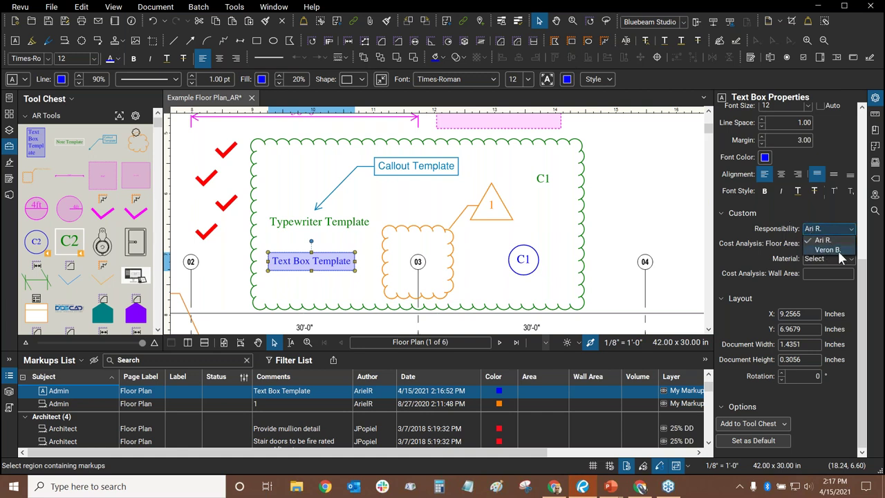
click(782, 214)
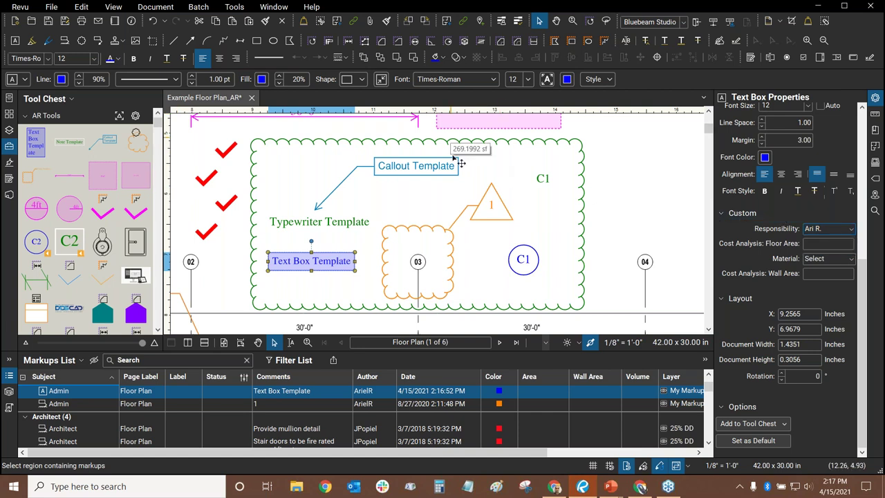
scroll(433, 220, up, 1)
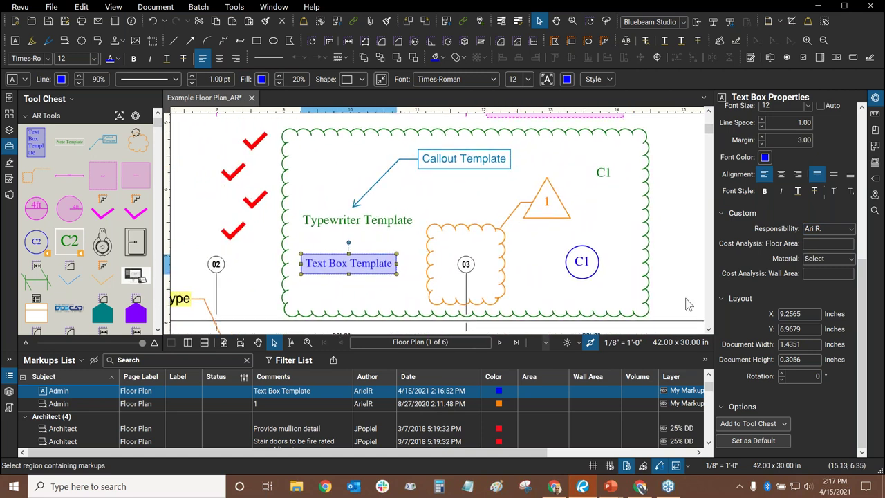
drag(862, 304, 861, 156)
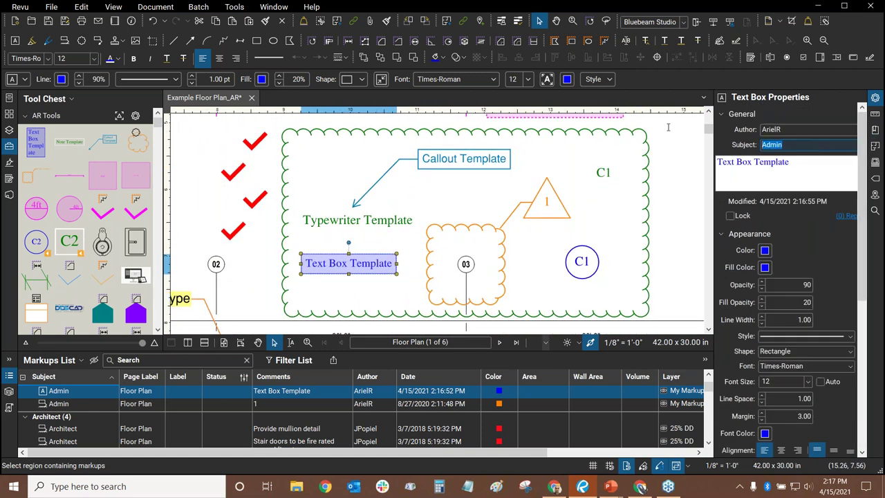
Step: Change the Text Box Template markup's subject to User
text(User)
key(Return)
click(807, 381)
click(807, 381)
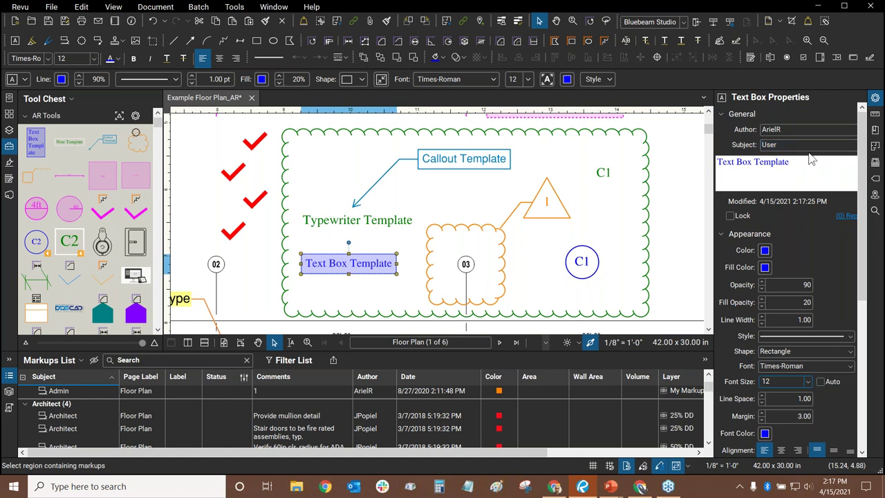
Step: Assign a responsible person from the Responsibility list, then deselect the markup and zoom out
scroll(773, 237, down, 5)
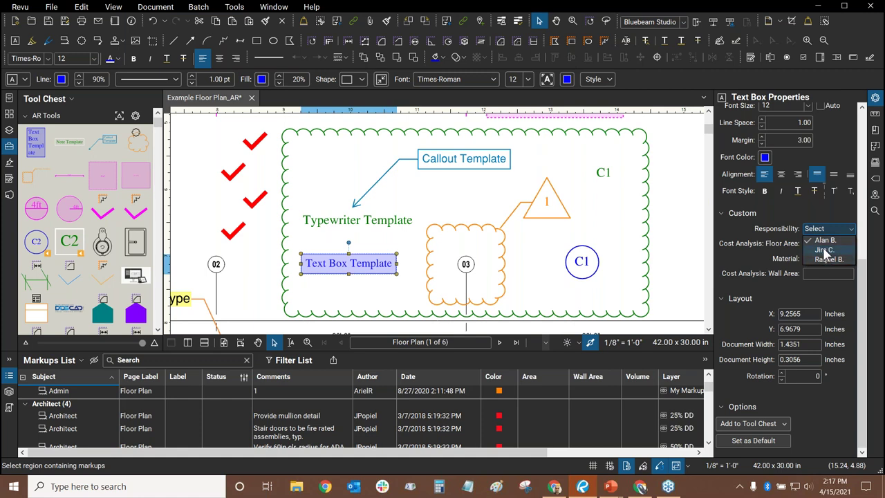
click(825, 250)
click(832, 258)
click(826, 229)
click(833, 241)
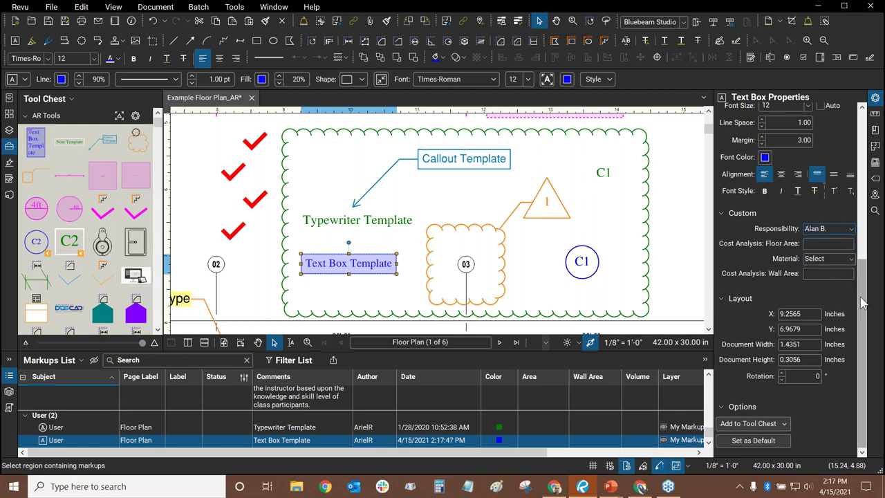
scroll(840, 178, up, 5)
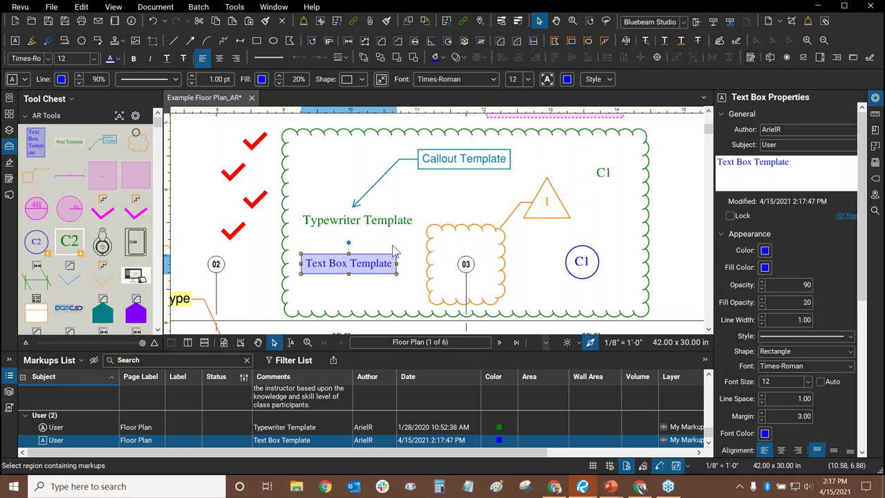
click(408, 245)
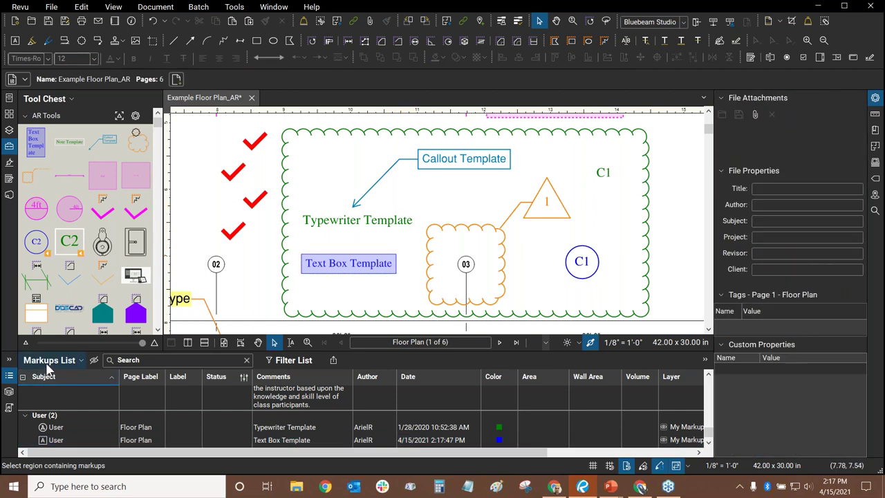
key(ctrl+minus)
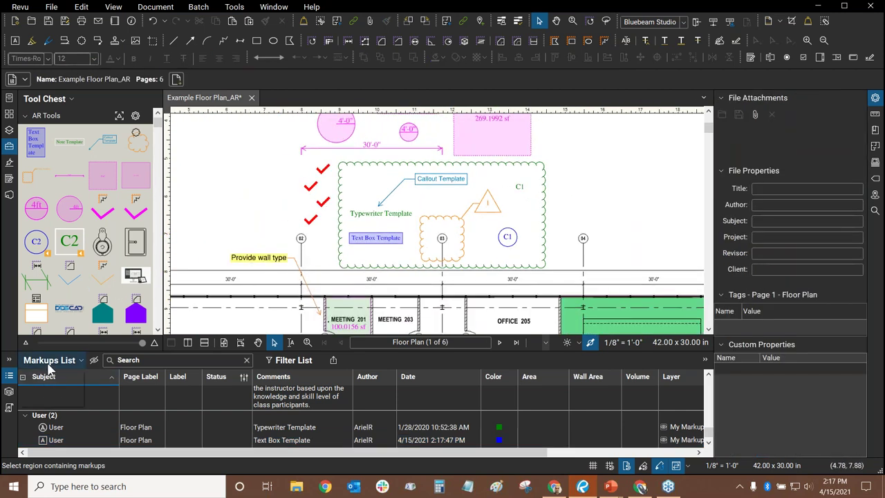
click(48, 364)
Step: In Custom Columns, glance at Cost Analysis: Floor Area, then open Material for modification
mouse_move(53, 375)
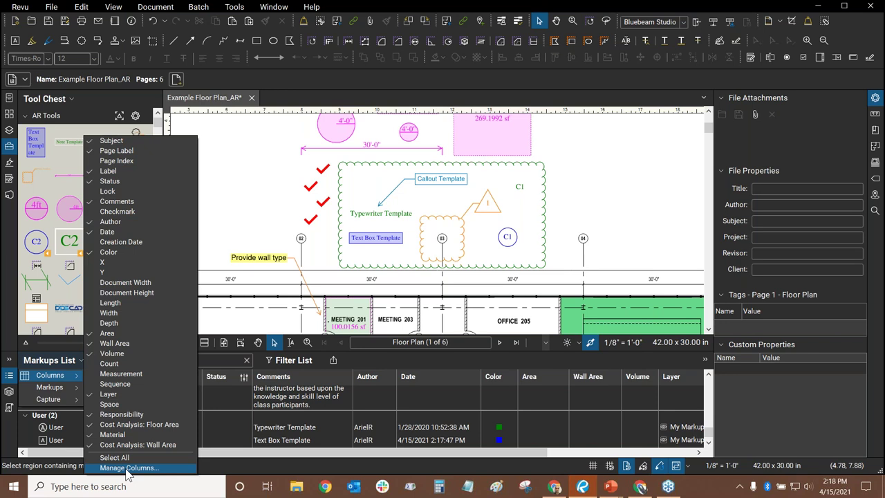
click(128, 468)
click(387, 146)
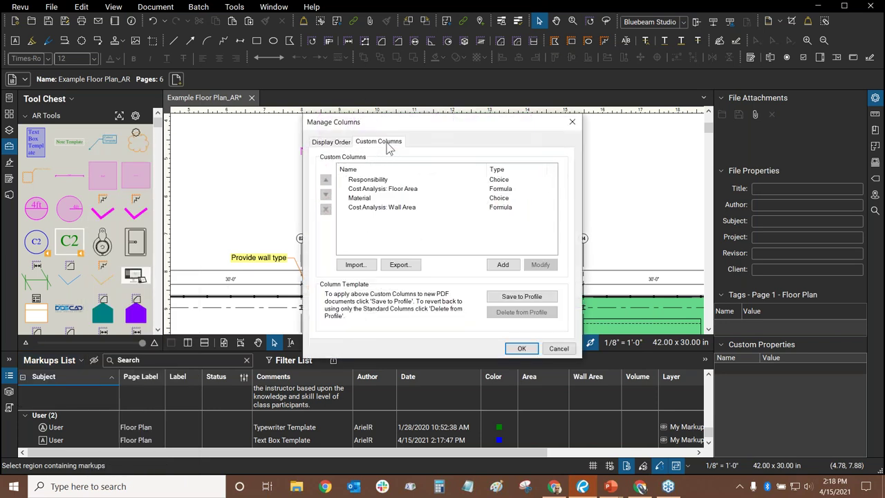
double_click(365, 190)
click(502, 332)
click(366, 199)
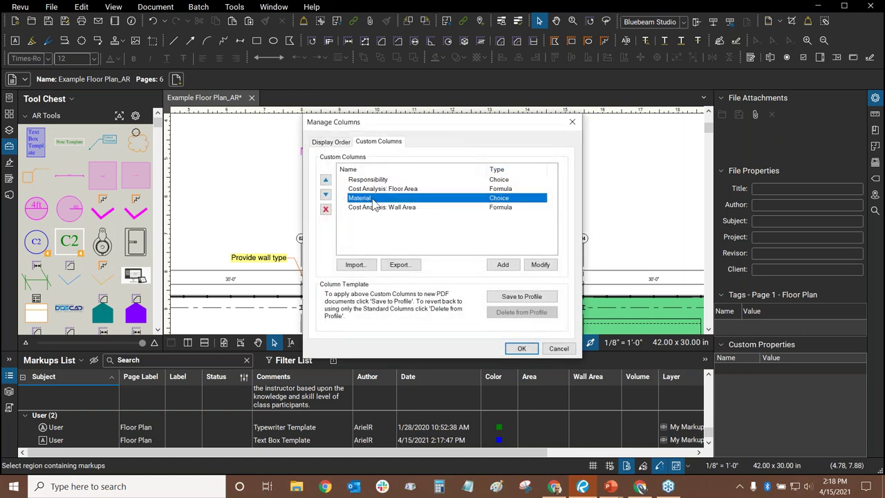
click(541, 266)
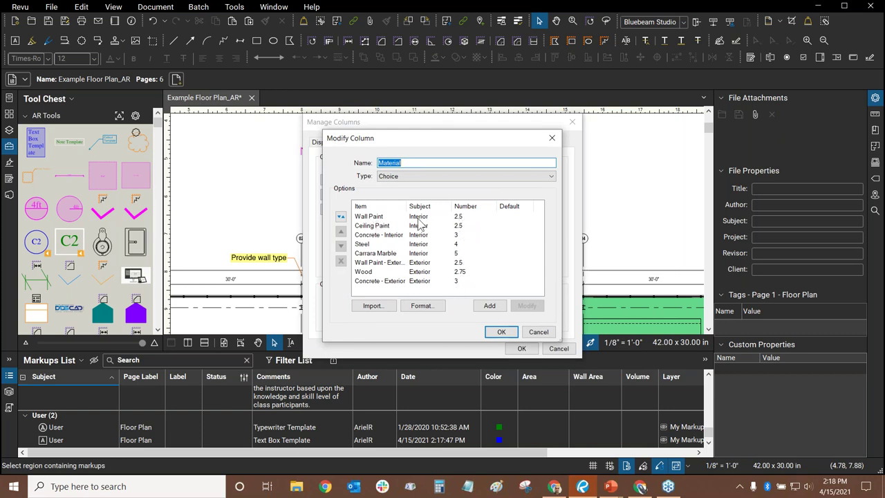
Step: Inspect the Wall Paint and Steel choice items without changing them
click(371, 217)
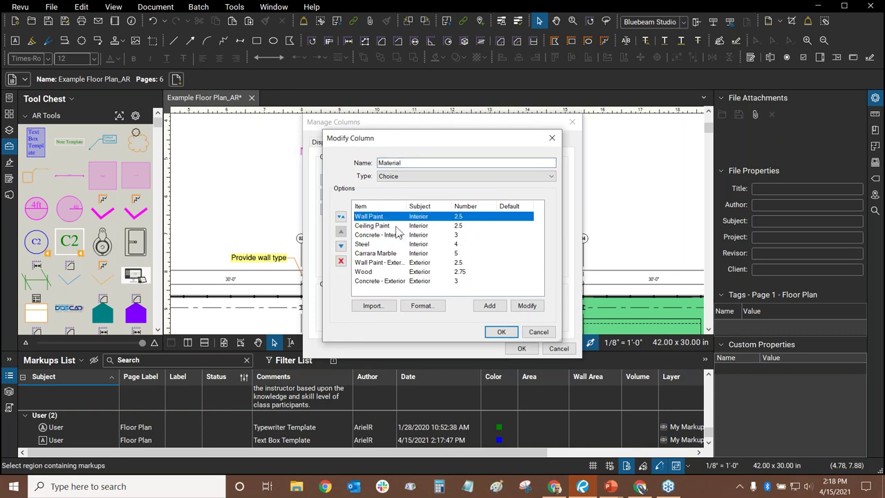
click(528, 307)
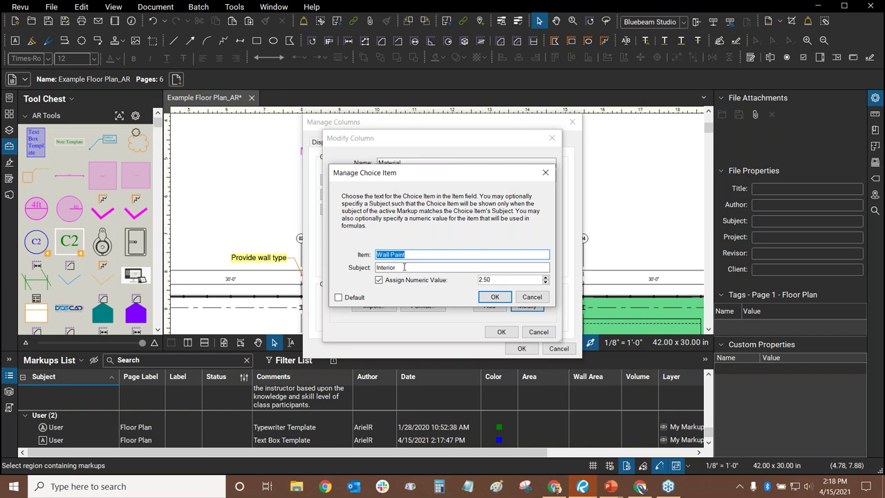
click(540, 303)
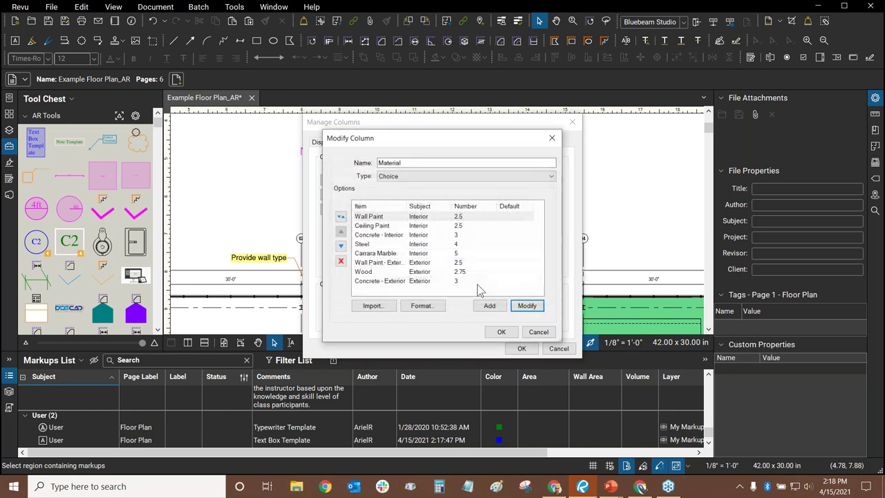
click(422, 236)
double_click(428, 245)
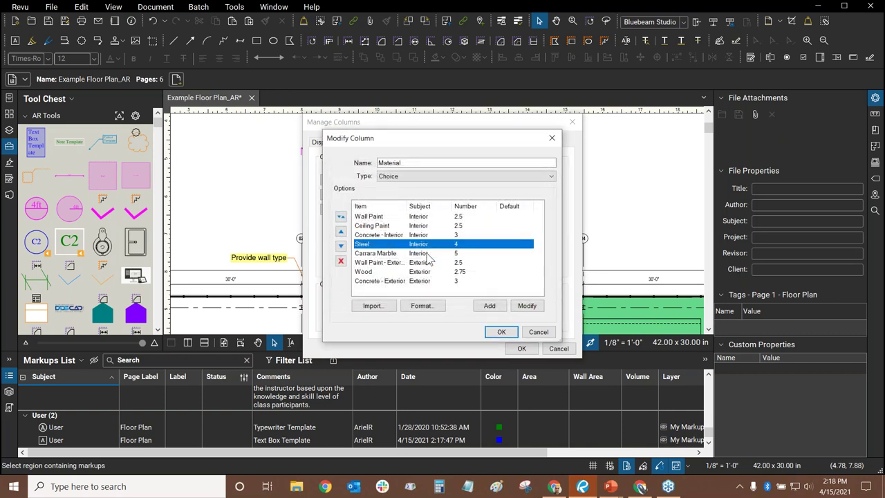
click(530, 296)
click(424, 263)
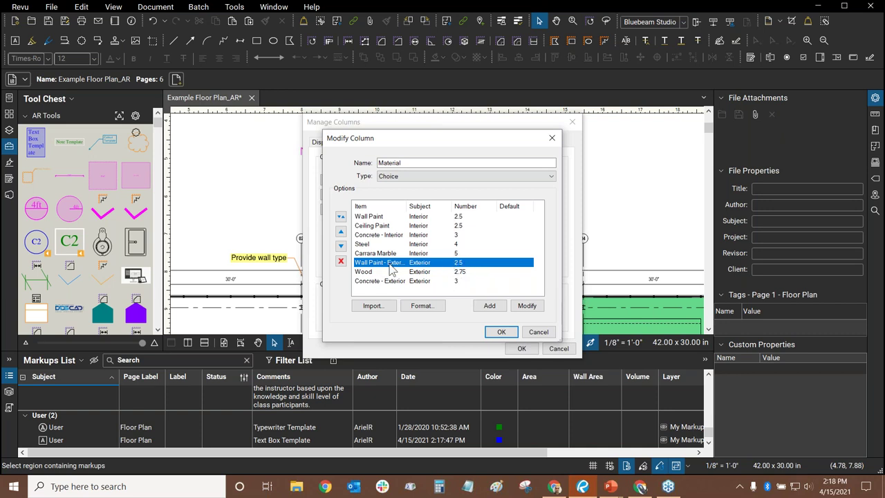
Step: Widen the Item column, compare Wall Paint items, and close both column windows unchanged
drag(407, 208, 416, 209)
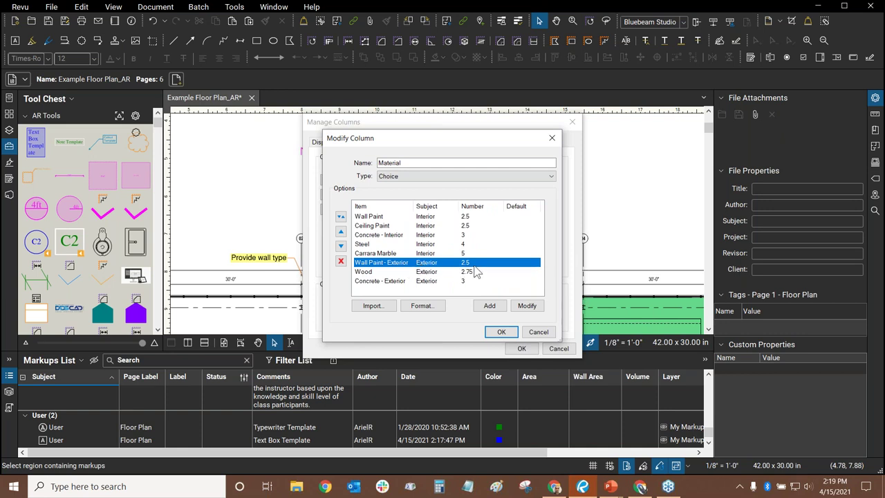
click(390, 219)
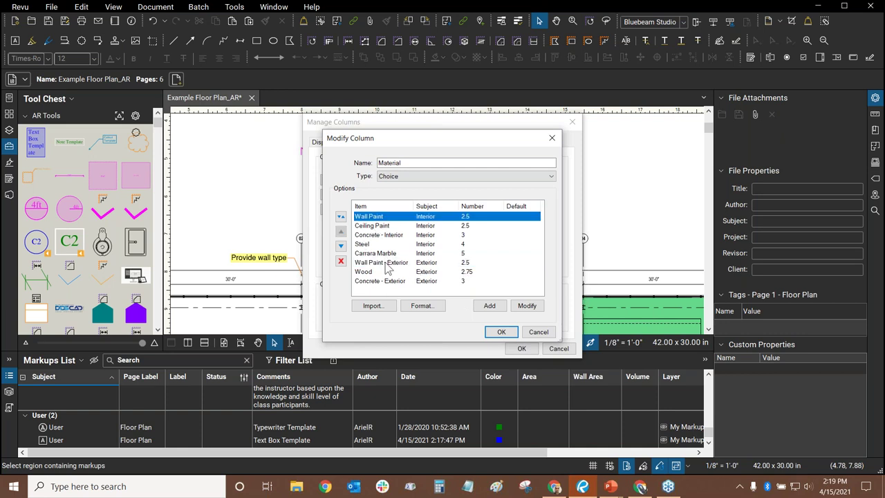
click(386, 264)
click(377, 220)
click(400, 263)
click(379, 220)
click(387, 264)
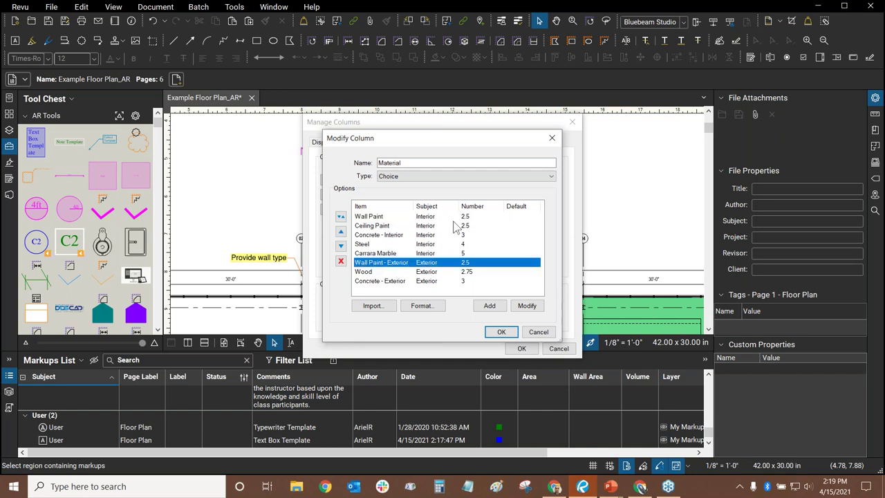
click(551, 333)
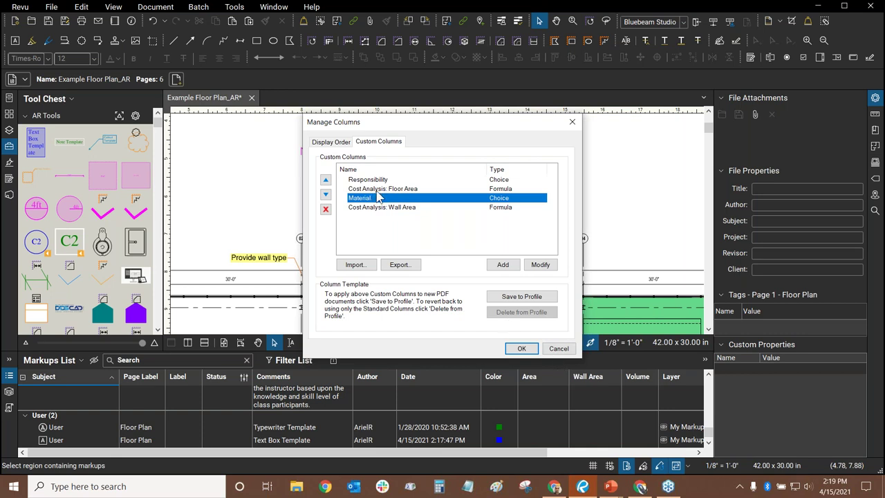
click(560, 349)
Step: Select the 269.1992 sf area and switch its material from Steel to Concrete - Interior
scroll(433, 219, up, 5)
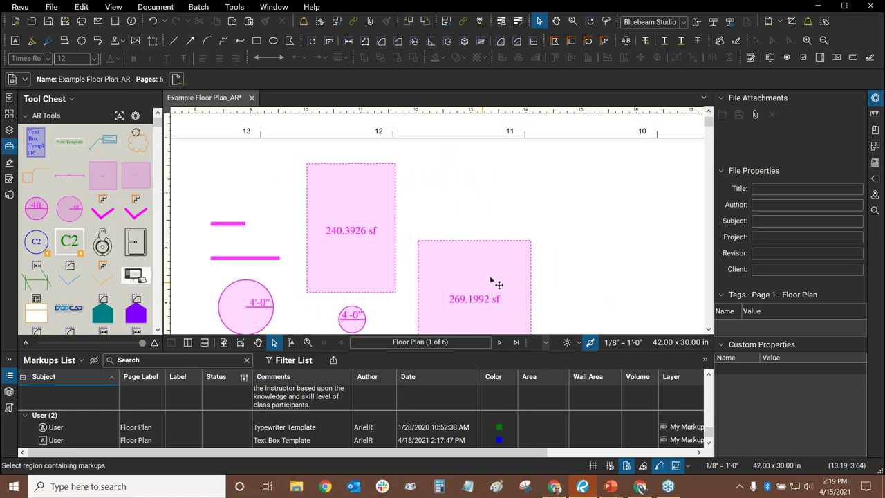
scroll(450, 207, down, 2)
click(468, 209)
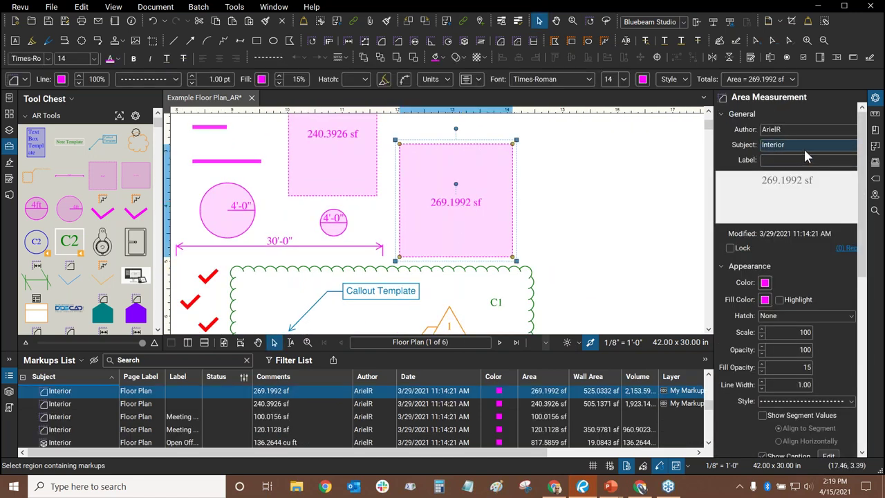
drag(863, 144, 863, 310)
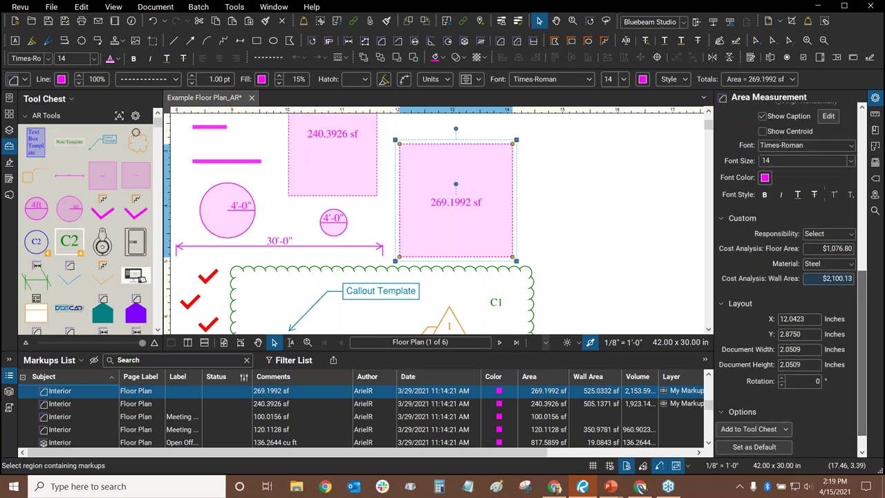
click(835, 263)
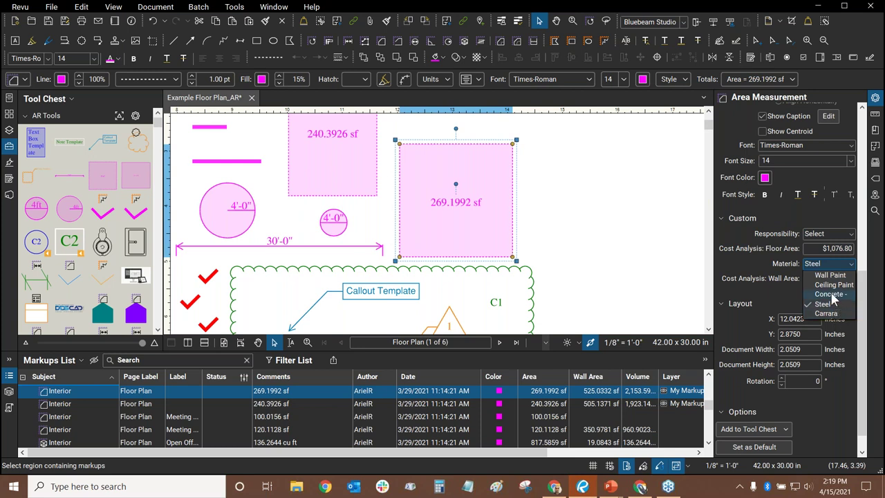
click(790, 208)
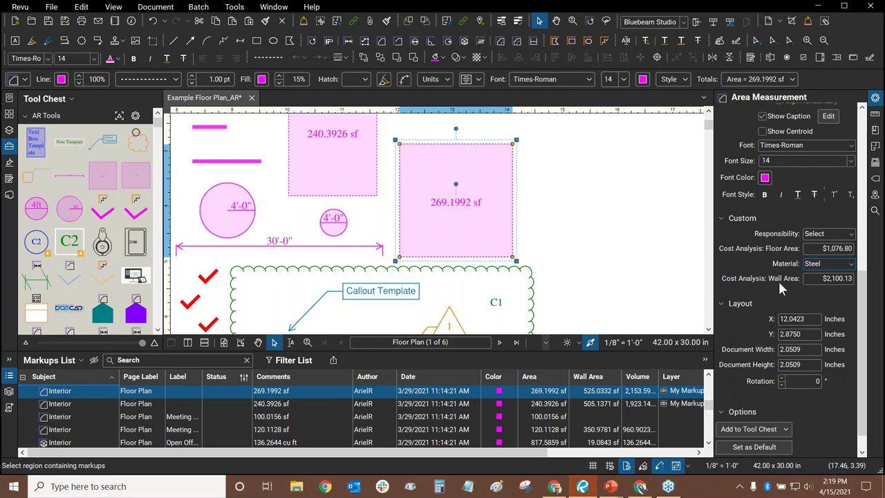
click(833, 266)
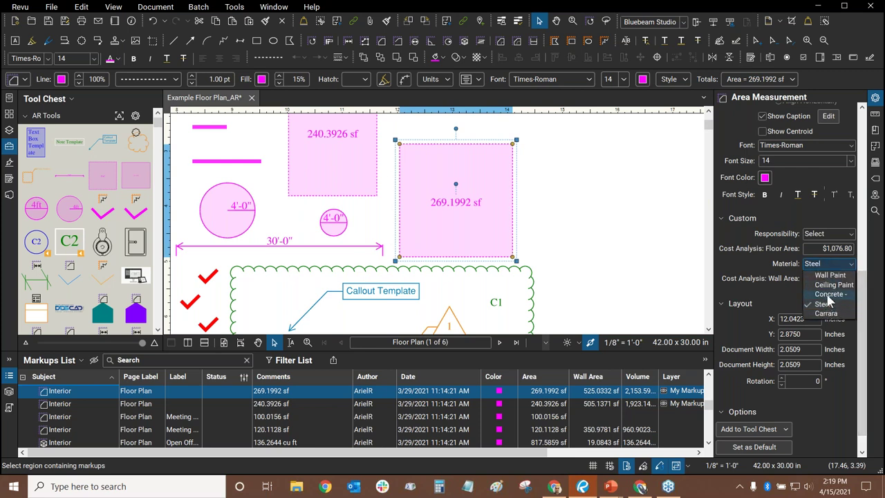
click(829, 294)
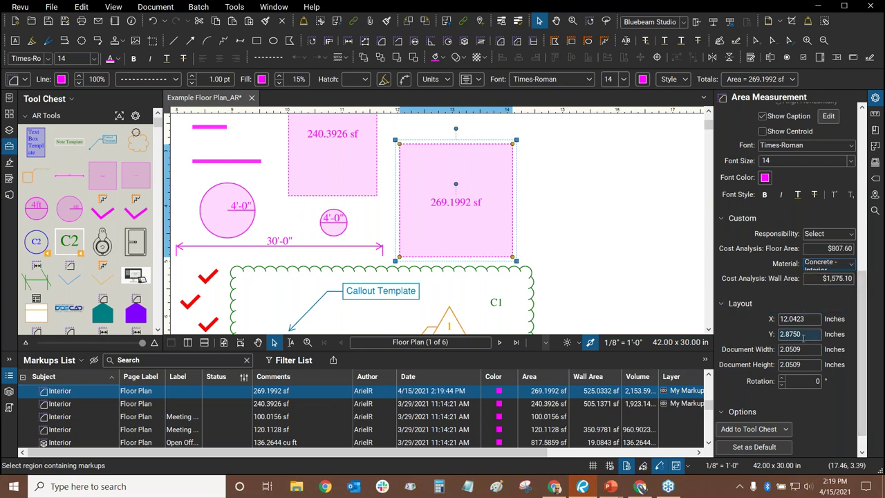
Step: Try Ceiling Paint, Wall Paint and Carrara Marble, then settle on Concrete - Interior
click(838, 266)
click(833, 285)
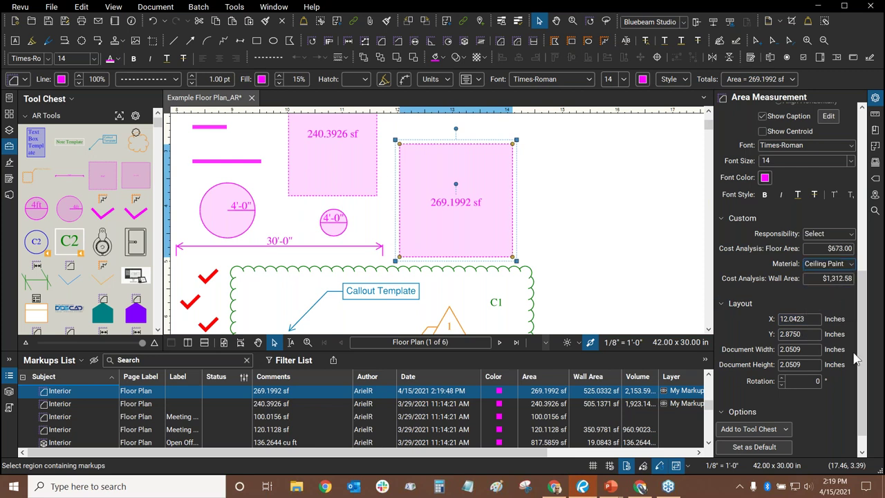
click(823, 263)
click(835, 275)
click(836, 262)
click(835, 312)
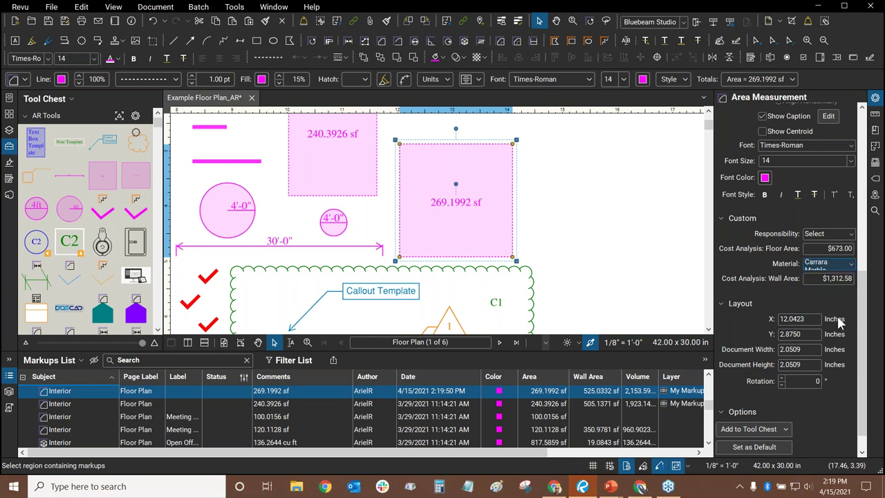
click(850, 269)
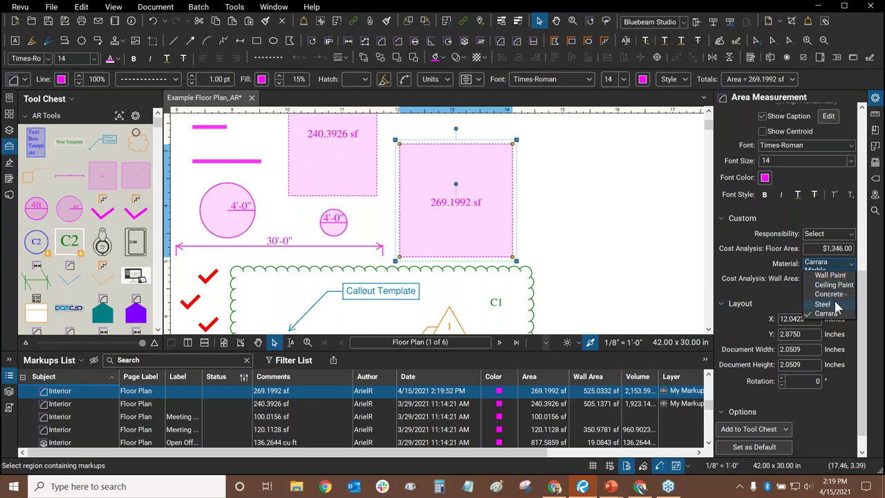
click(836, 294)
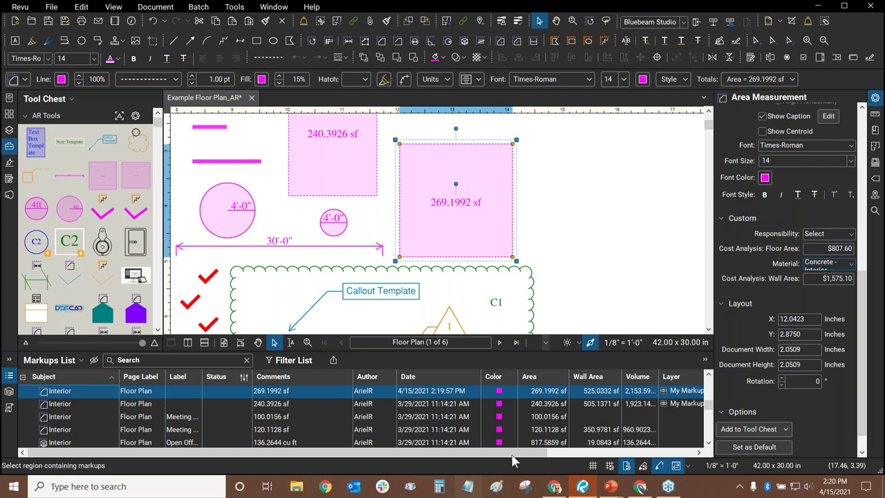
drag(512, 453, 643, 451)
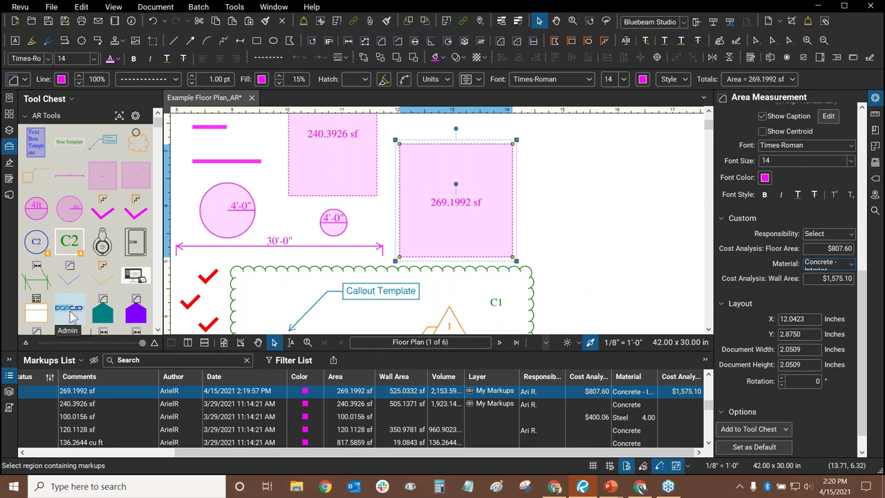
Step: Open the Cost Analysis: Floor Area custom column for editing from Manage Columns
click(58, 367)
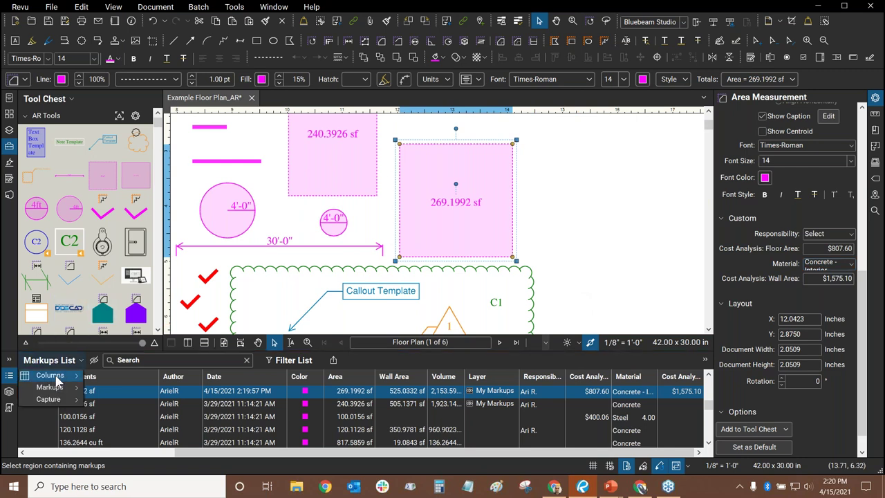
mouse_move(58, 381)
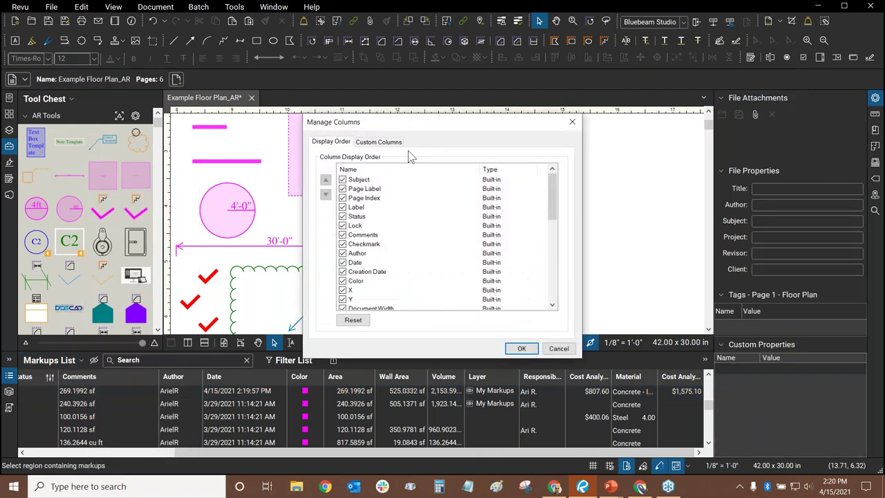
click(374, 142)
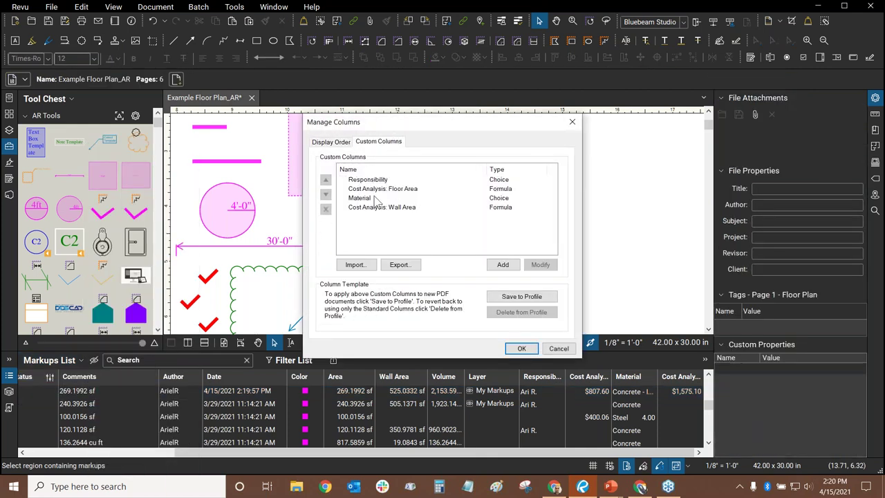
click(398, 192)
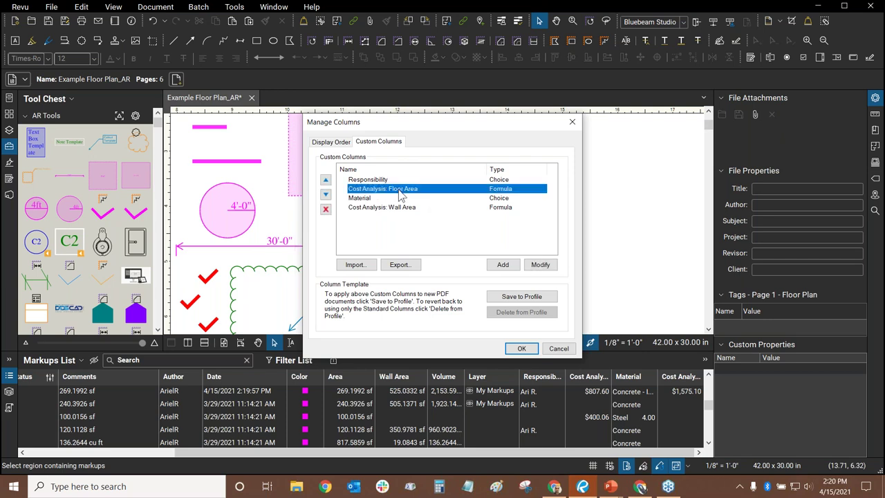
click(541, 266)
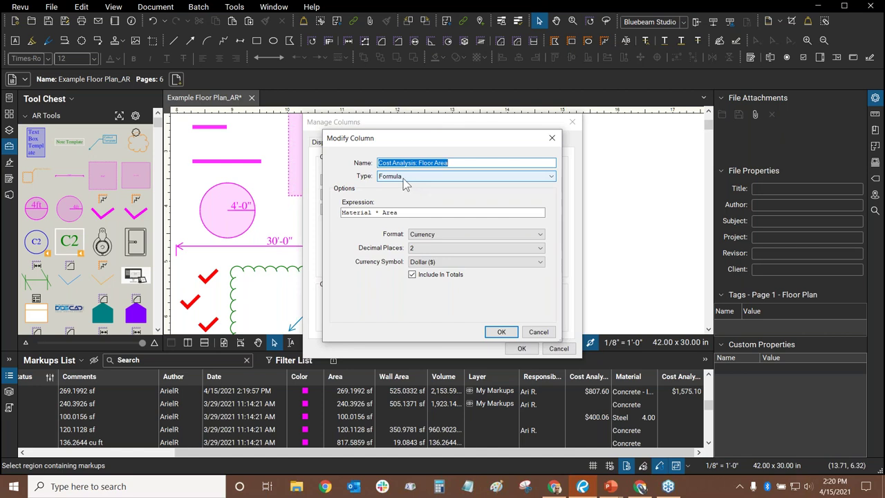
Step: Keep the column type as Formula and delete its Material * Area expression
click(417, 178)
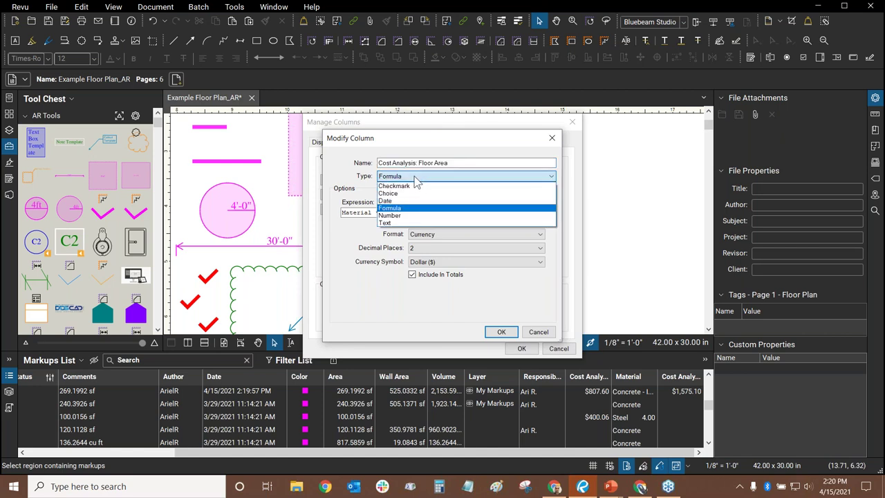
click(357, 179)
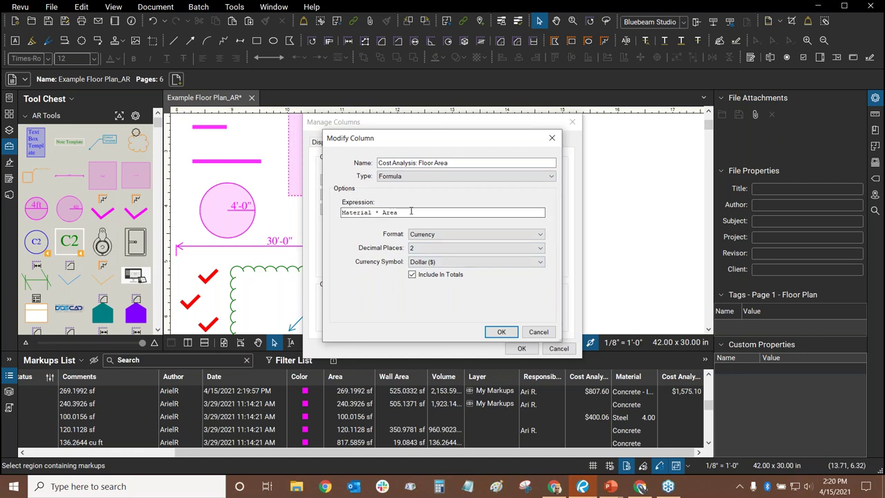
drag(421, 214, 346, 213)
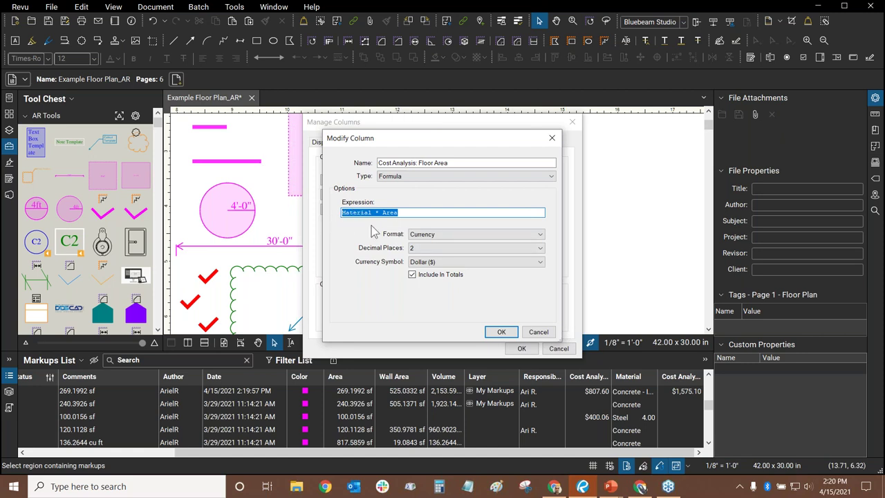
key(Delete)
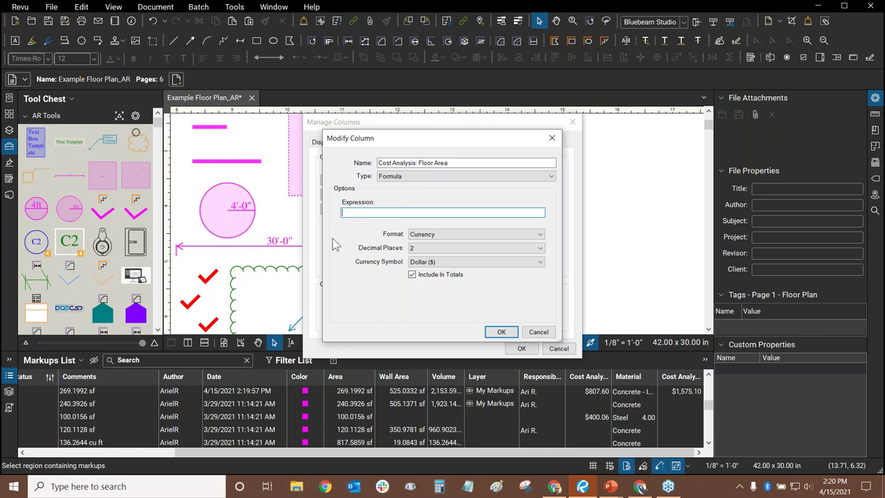
Step: Start the new expression by inserting the Material variable from the suggestions
text(m)
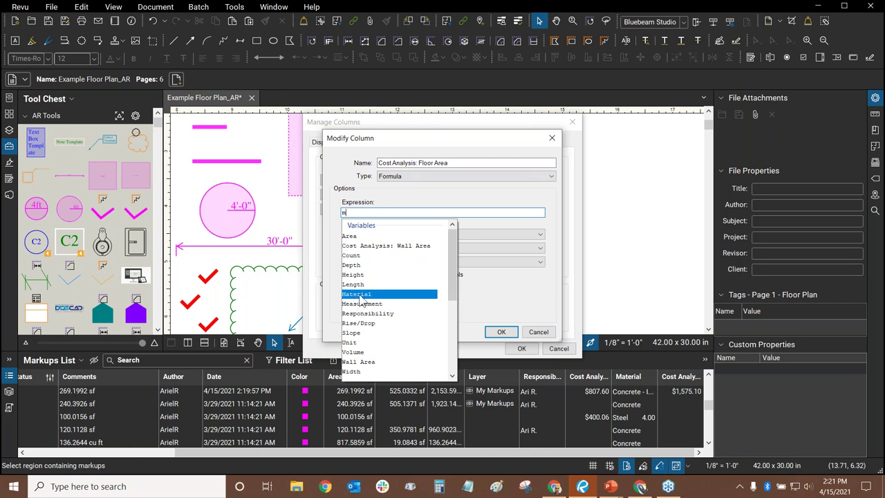
drag(362, 141, 550, 167)
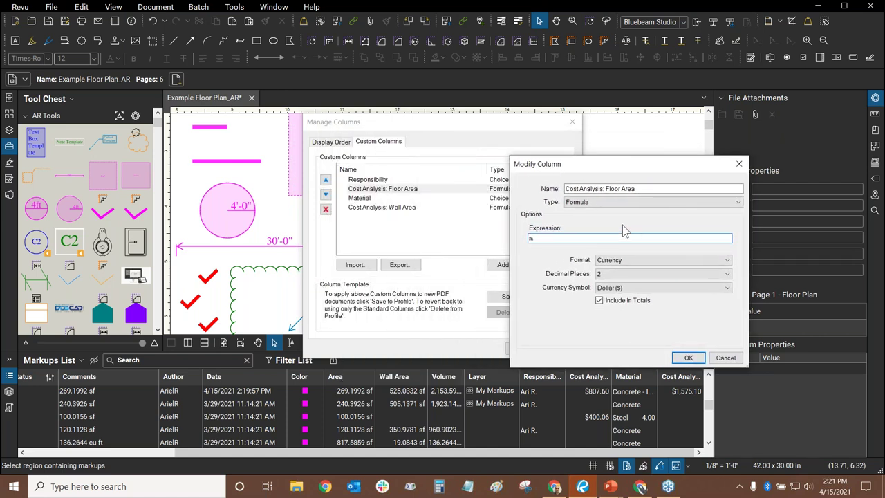
text(m)
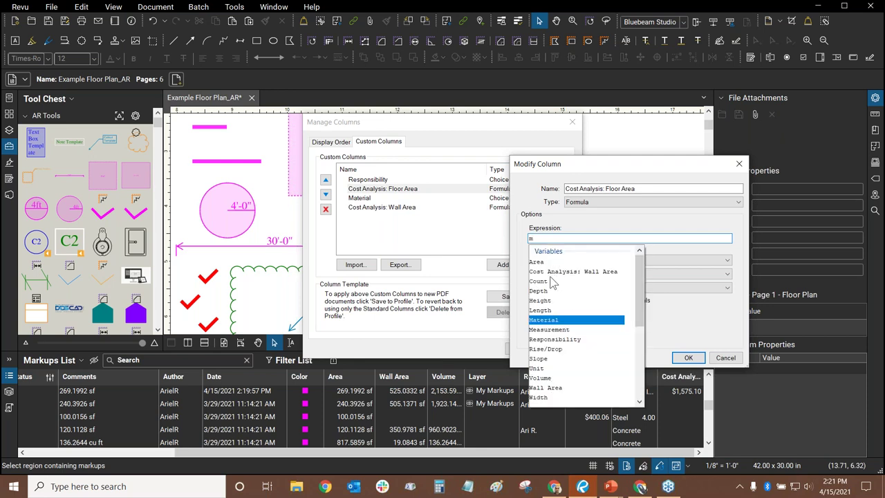
drag(640, 273, 645, 349)
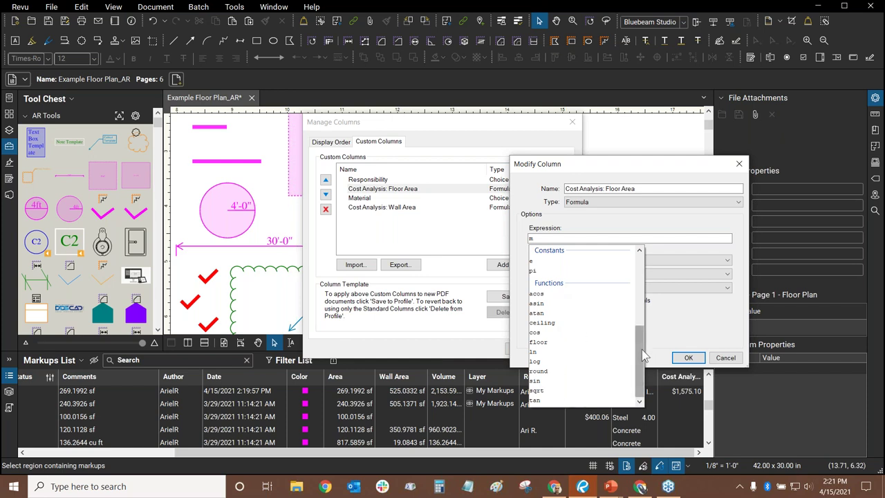
drag(640, 365, 641, 293)
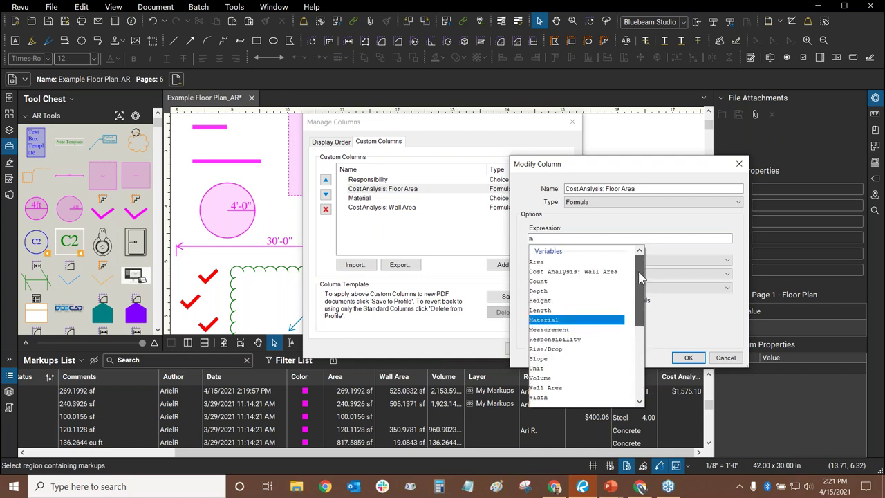
click(565, 321)
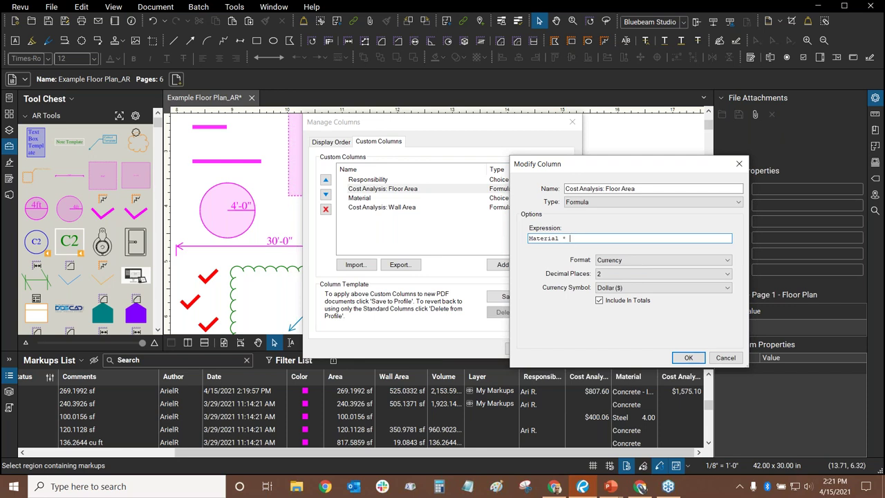
Step: Complete the expression as Material * Area and keep the Currency format
text(a)
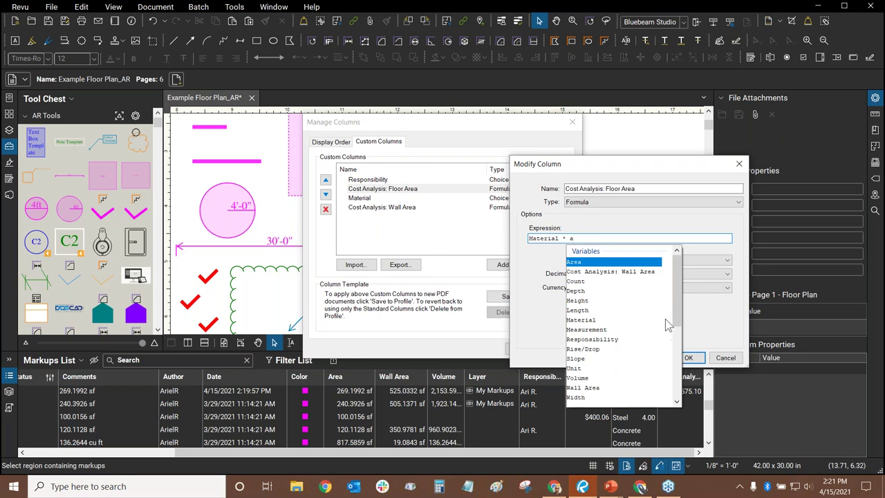
drag(681, 296, 681, 309)
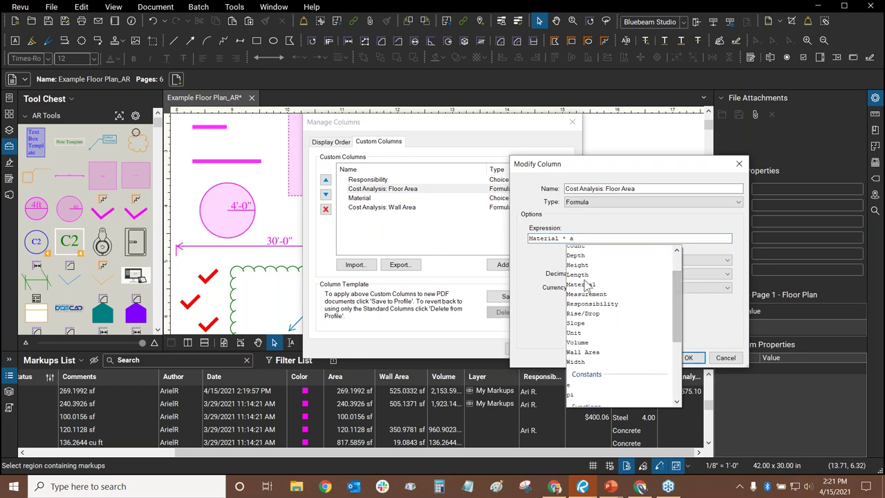
click(582, 275)
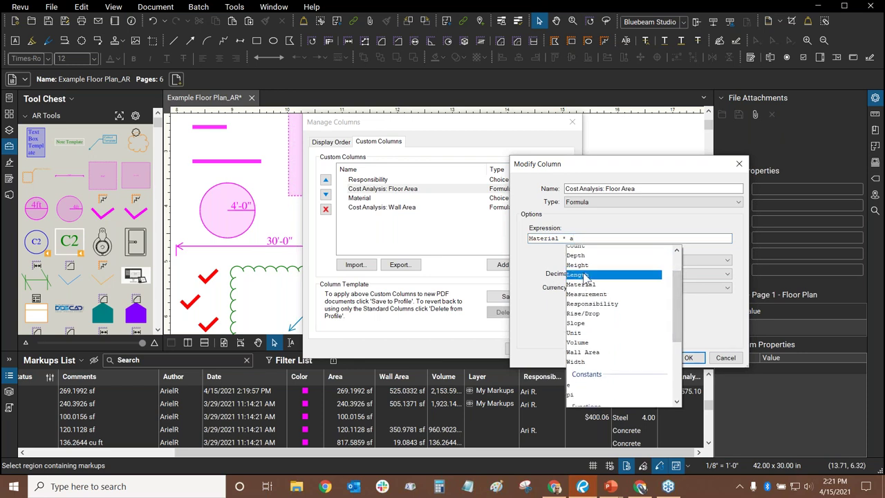
click(581, 363)
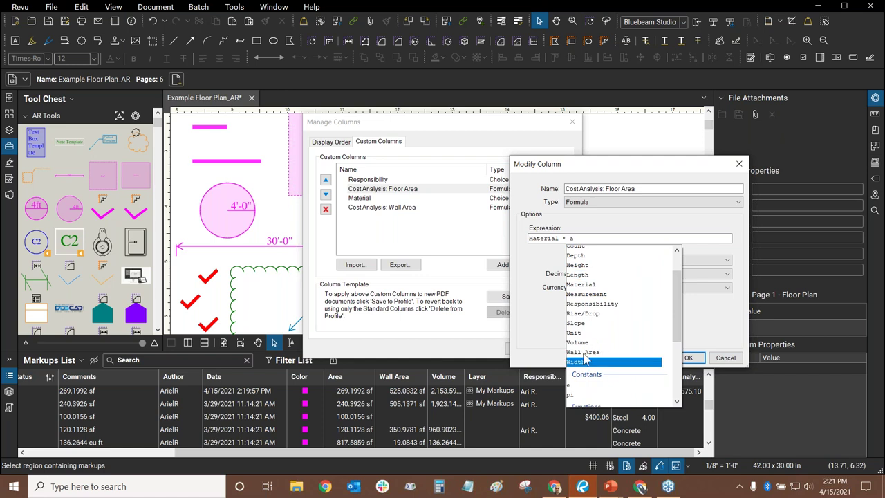
click(583, 352)
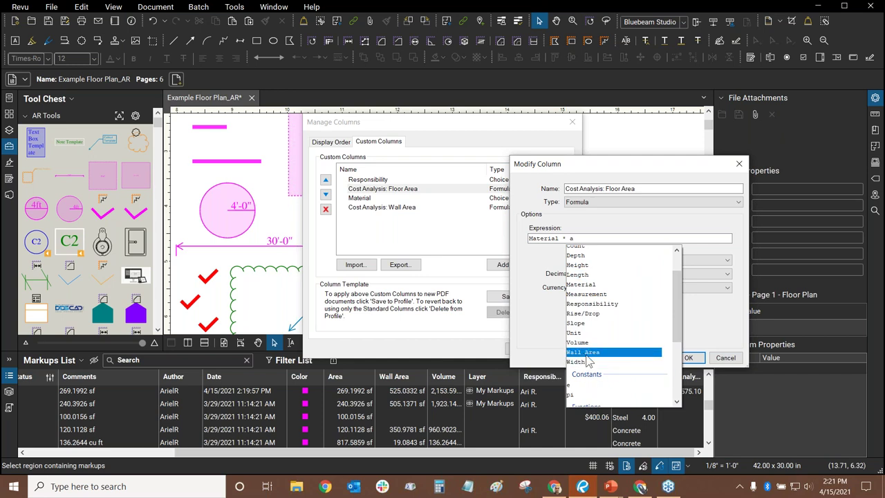
drag(678, 303, 678, 290)
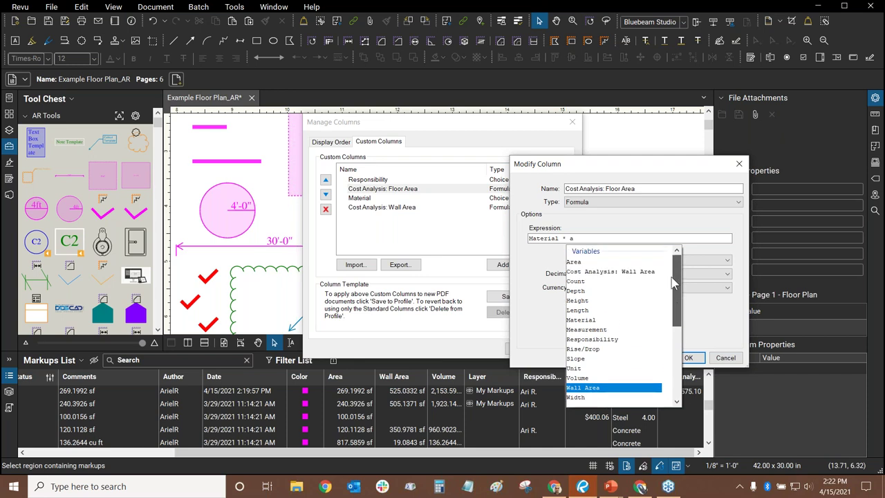
click(580, 311)
click(583, 303)
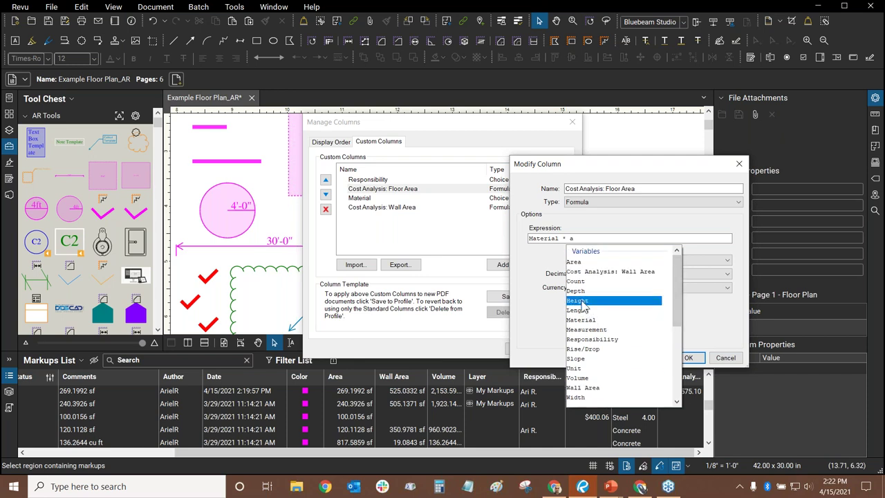
double_click(579, 262)
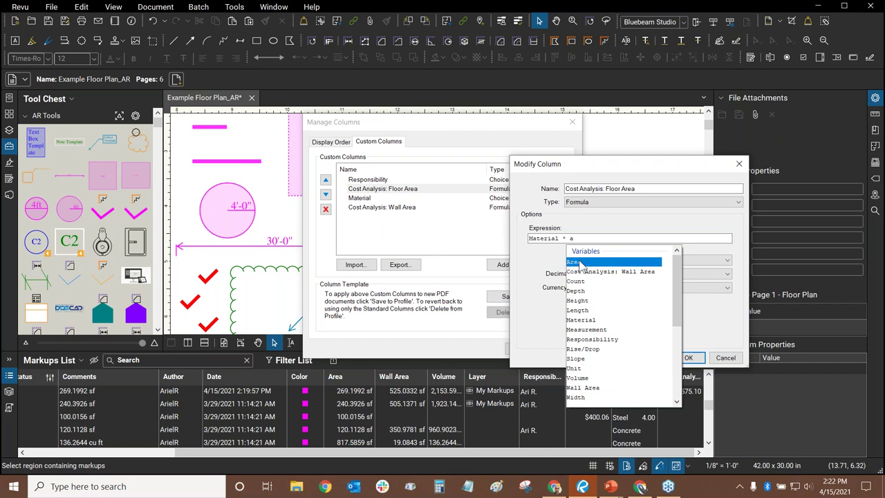
click(635, 261)
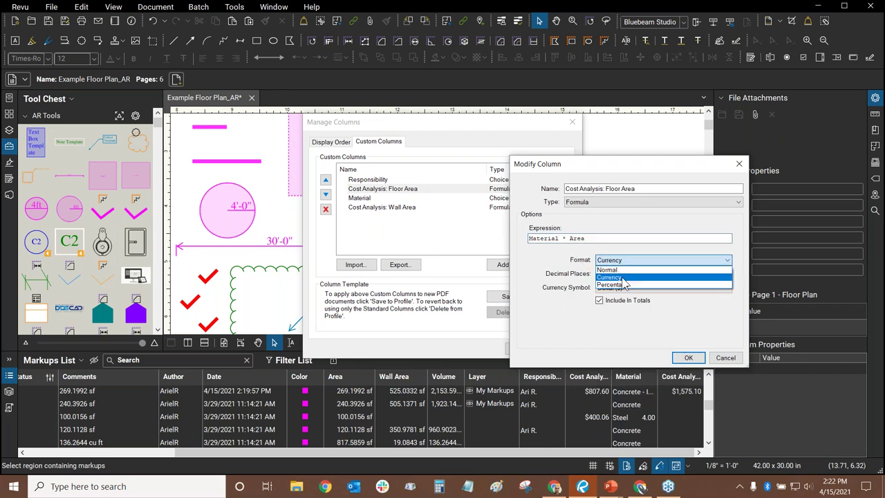
click(614, 277)
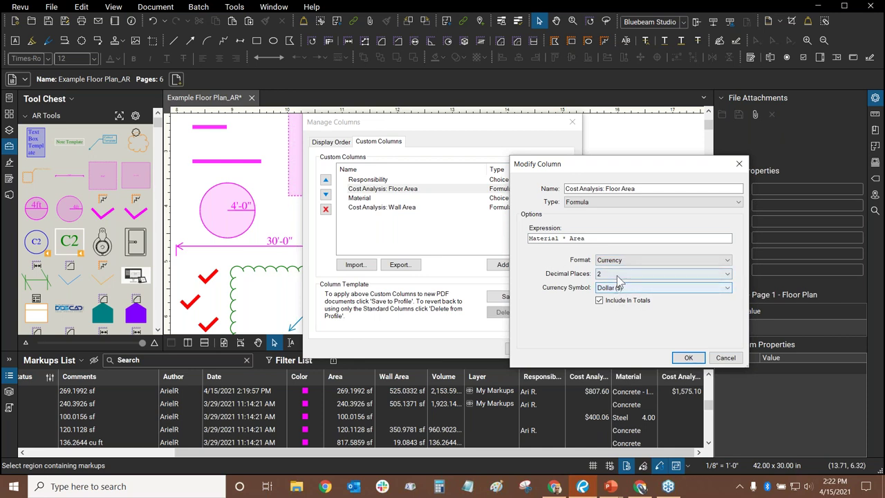
Step: Confirm the Floor Area column with 2 decimals and Dollar currency, then select Cost Analysis: Wall Area
click(610, 276)
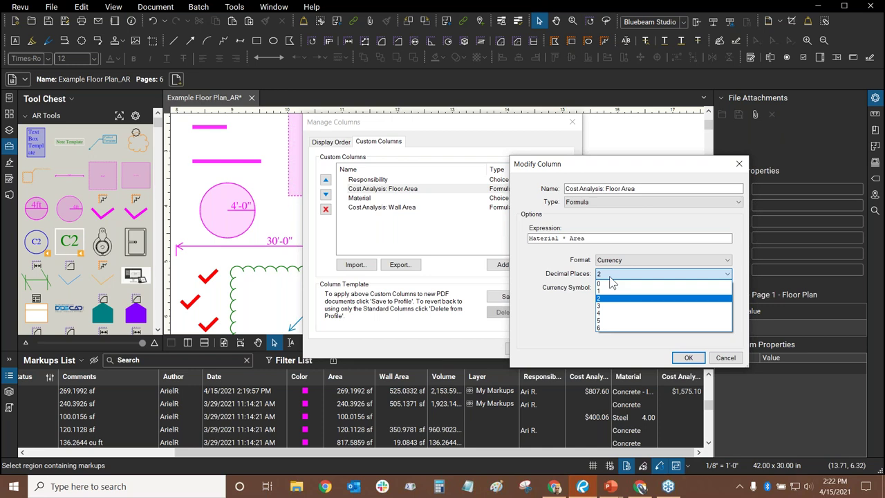
click(610, 278)
click(632, 288)
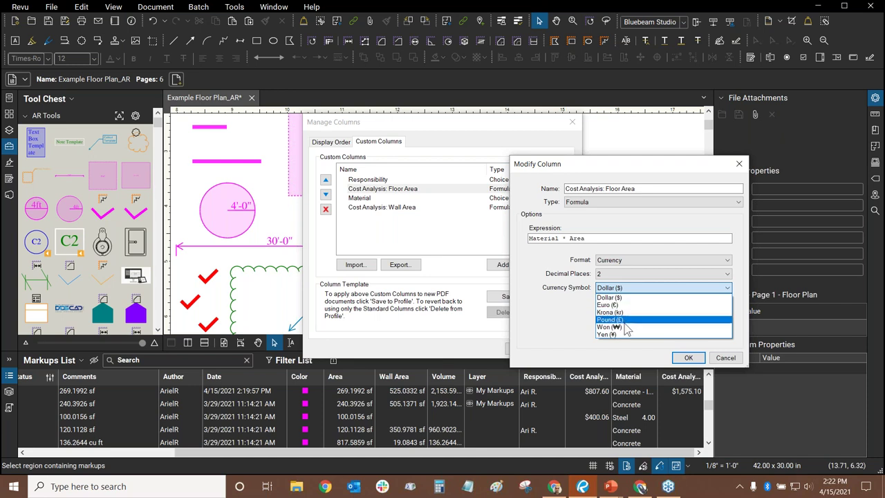
click(548, 312)
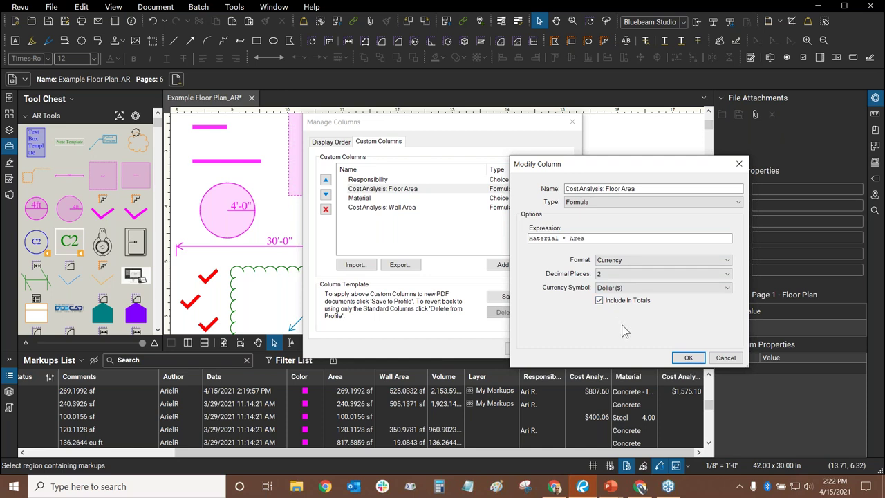
click(696, 362)
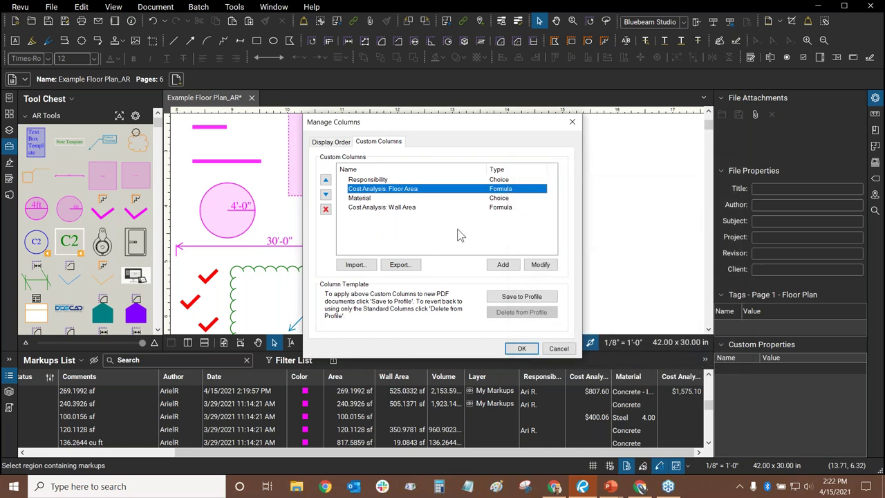
click(407, 208)
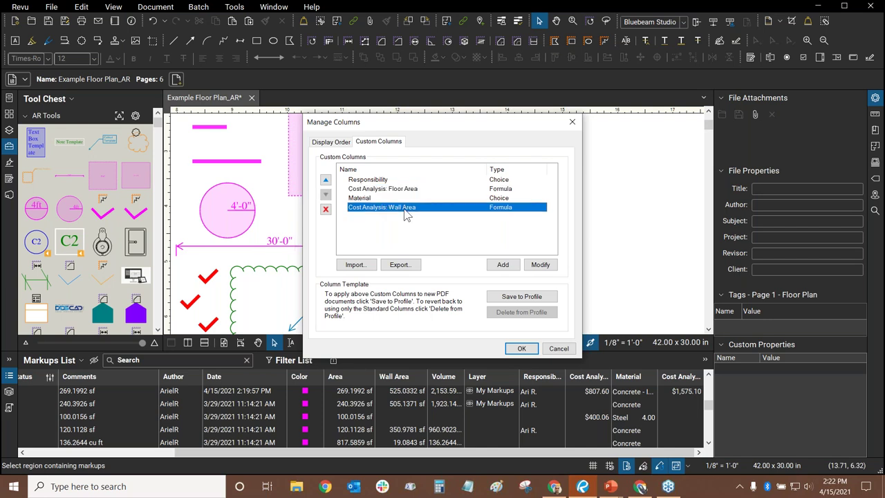
Step: Rebuild the Cost Analysis: Wall Area formula as Material * [Wall Area] and close Manage Columns
click(541, 264)
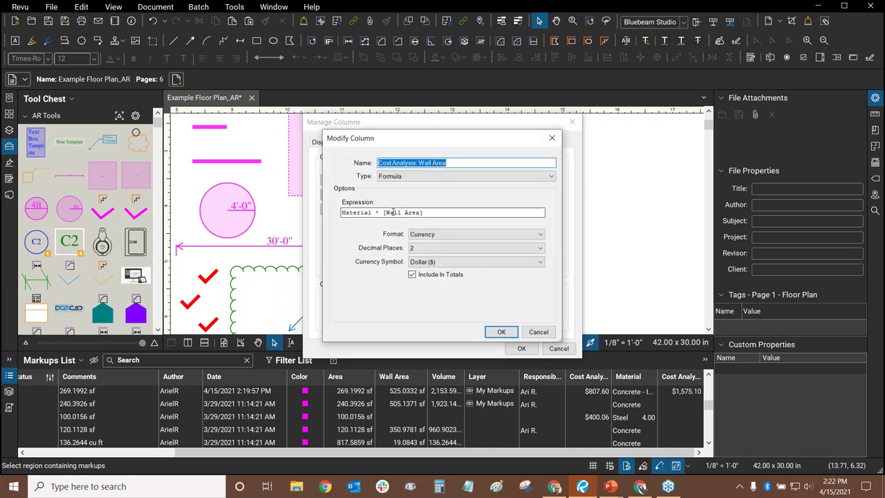
click(434, 213)
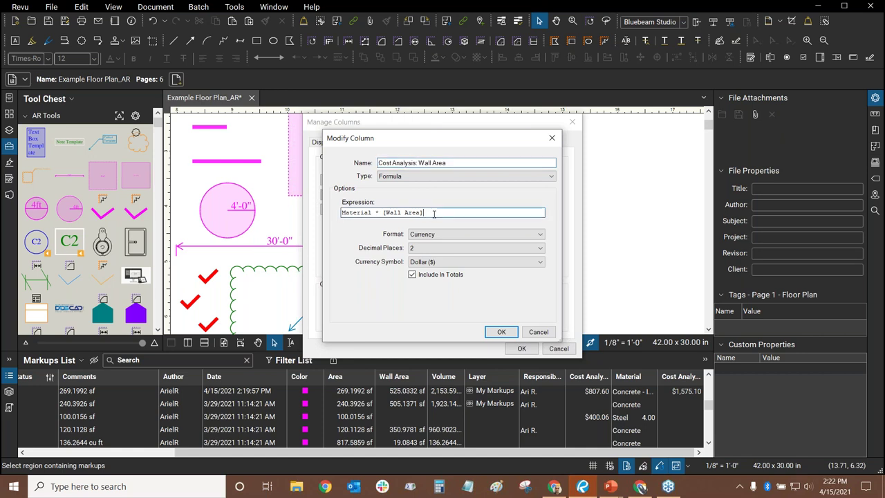
key(BackSpace)
key(BackSpace)
key(BackSpace)
key(BackSpace)
text(w)
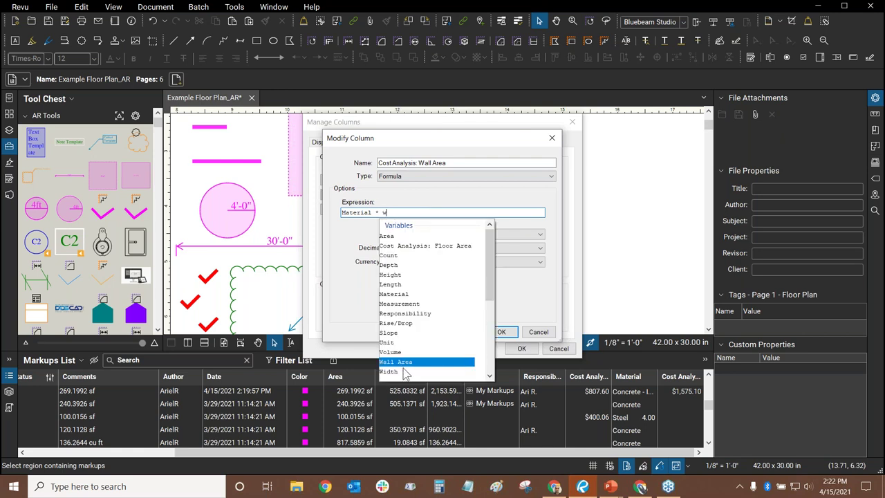
click(404, 363)
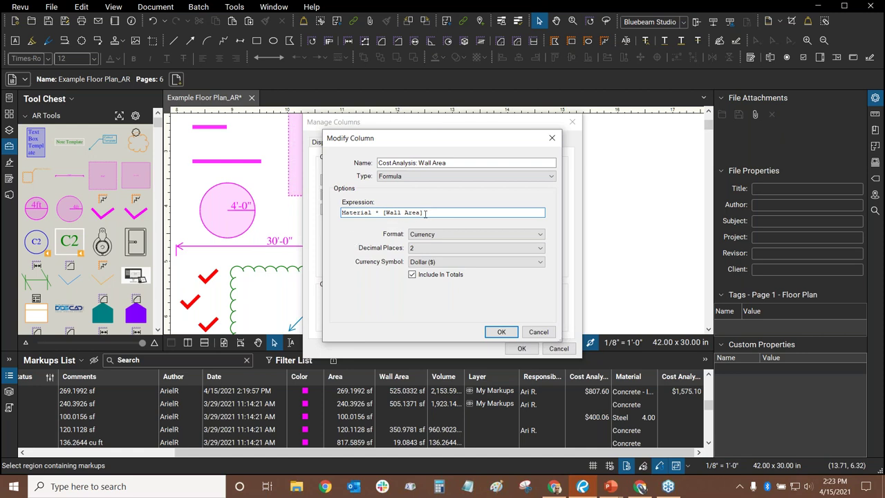
key(Left)
key(Left)
key(Left)
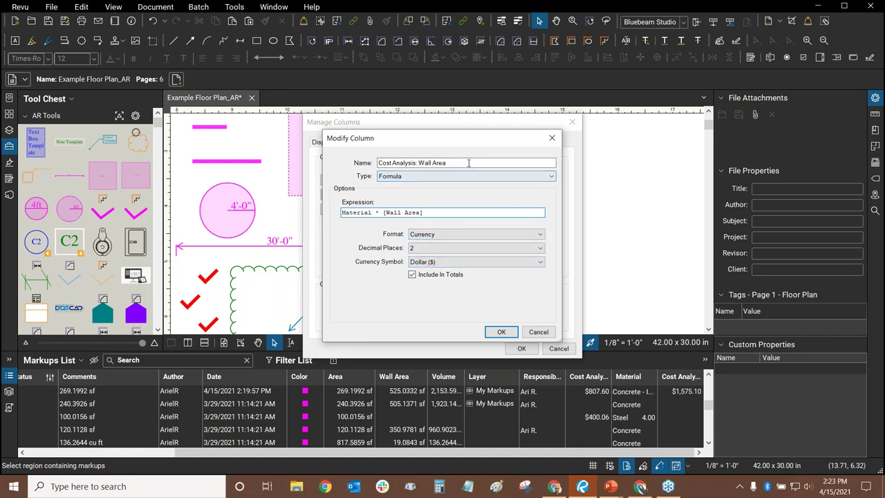
click(503, 332)
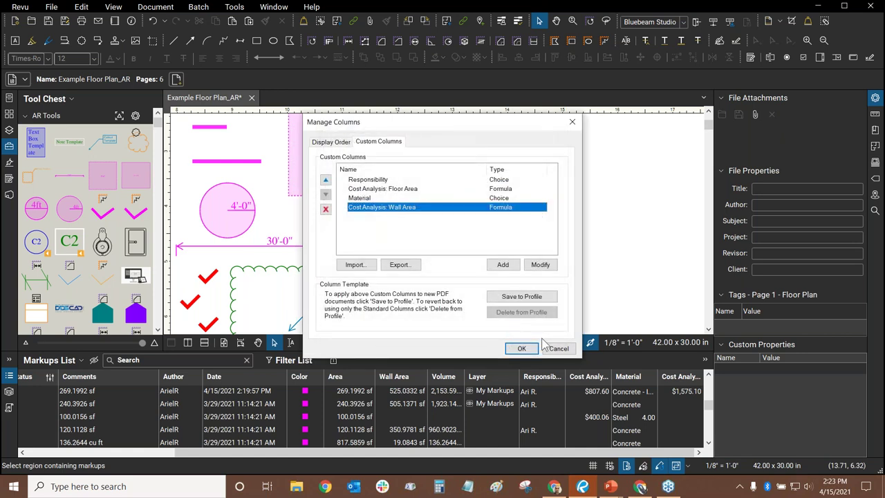
click(520, 349)
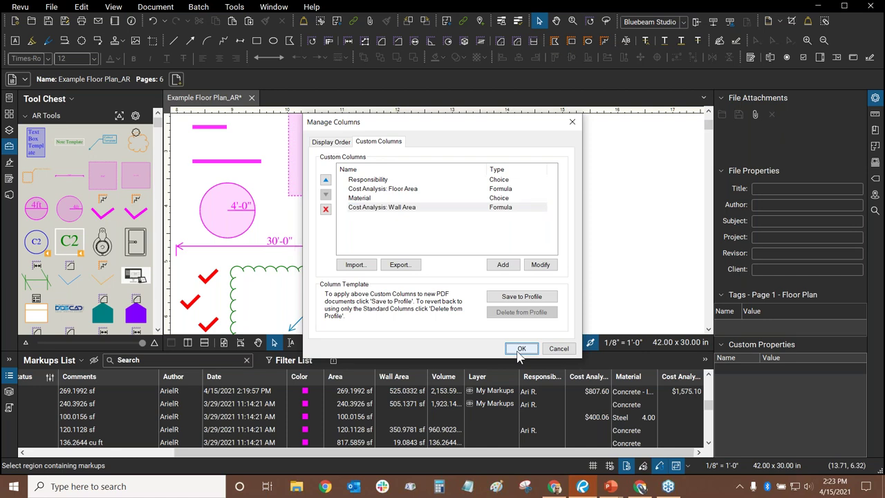
Step: Pan the floor plan and try the text box, typewriter, callout, cloud and cloud+ tools
scroll(550, 203, down, 5)
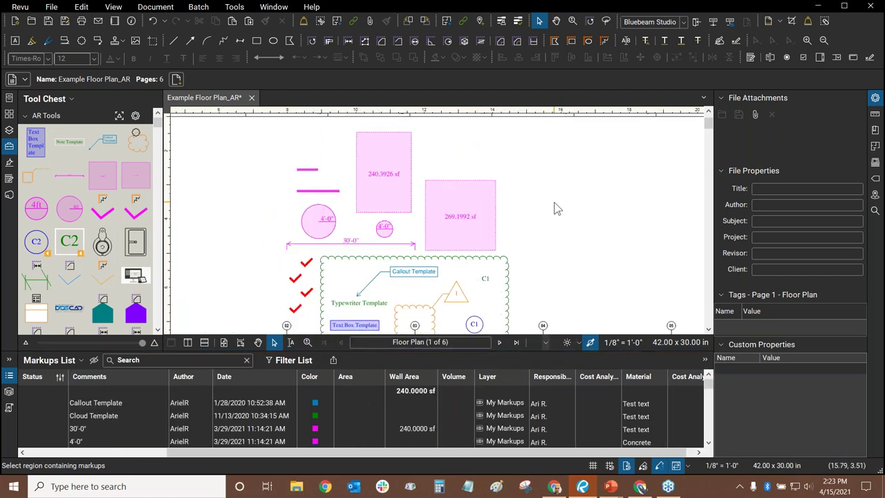
drag(507, 179, 470, 184)
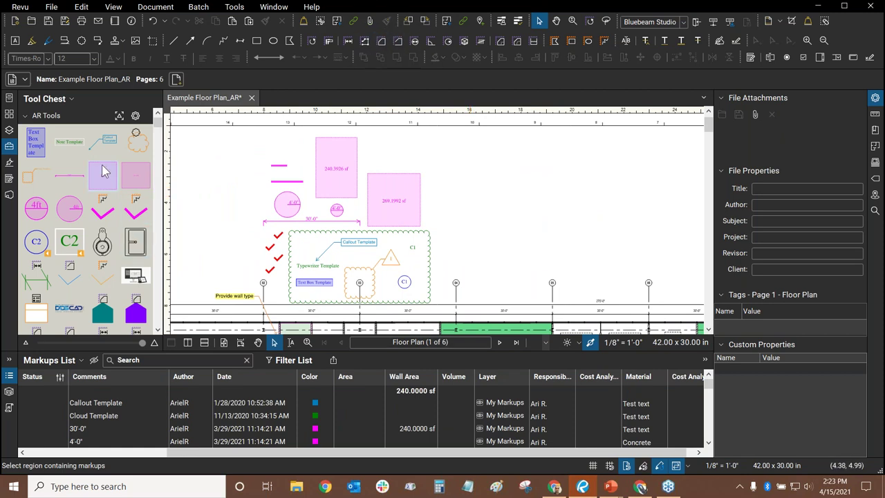
click(38, 149)
click(69, 144)
click(102, 144)
click(125, 148)
click(35, 177)
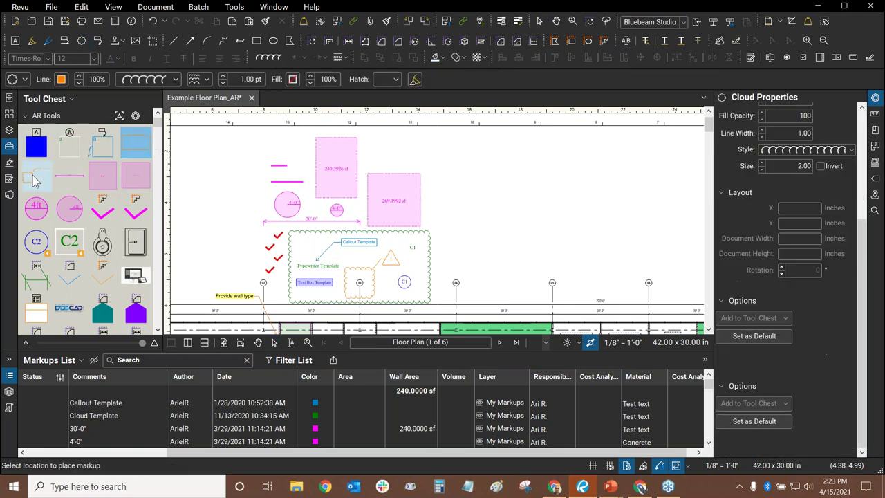
Step: Cycle through length, area, volume, diameter and radius measurements, settling on the Area tool
click(73, 181)
click(104, 178)
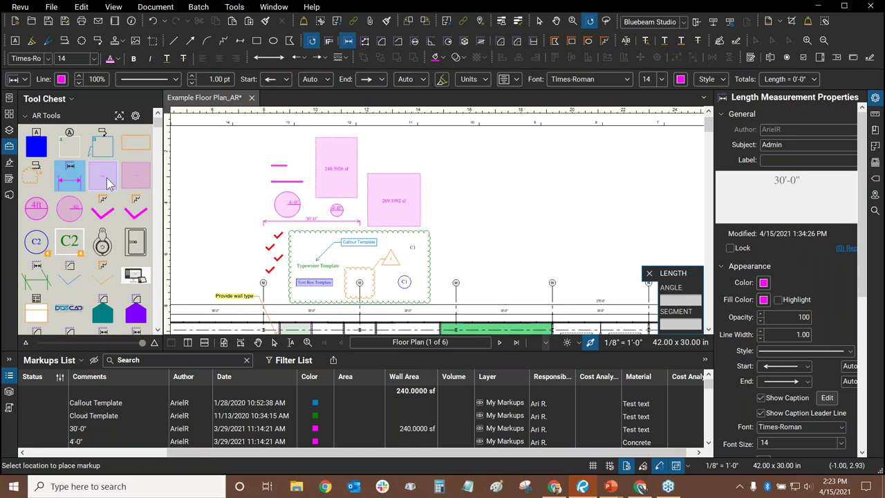
click(130, 183)
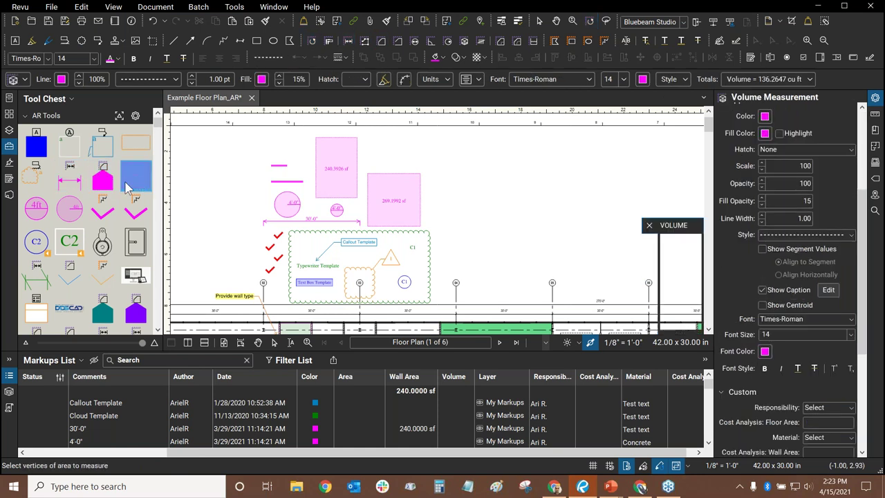
click(41, 215)
click(71, 215)
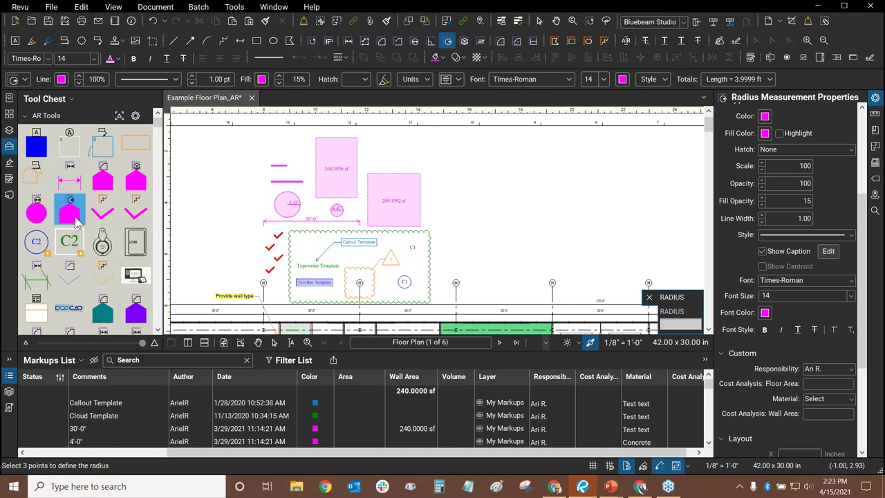
click(104, 178)
scroll(526, 207, right, 2)
scroll(861, 259, up, 1)
scroll(861, 259, up, 3)
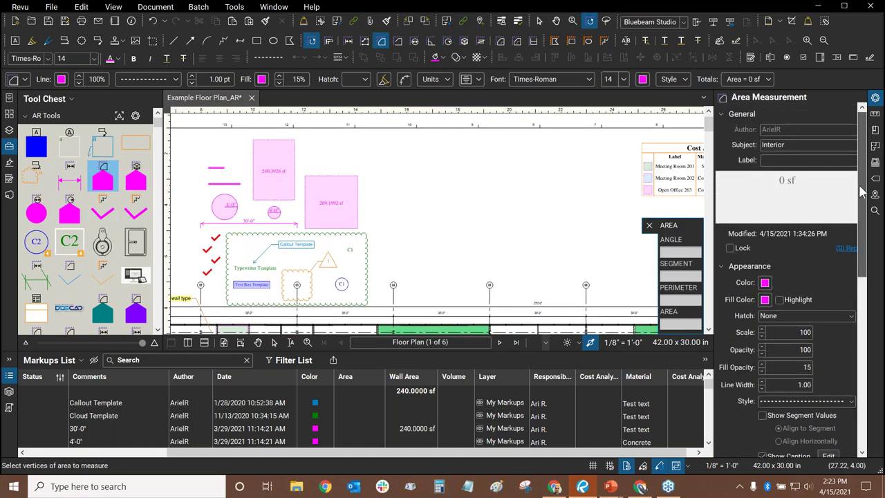
Step: Set the Area tool's subject to Exterior and its label to Concrete Area
double_click(802, 145)
text(Ex)
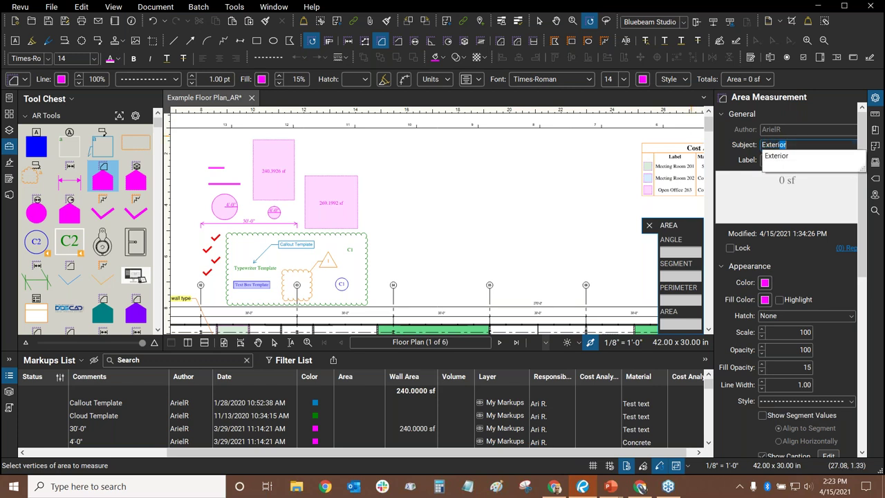
key(Tab)
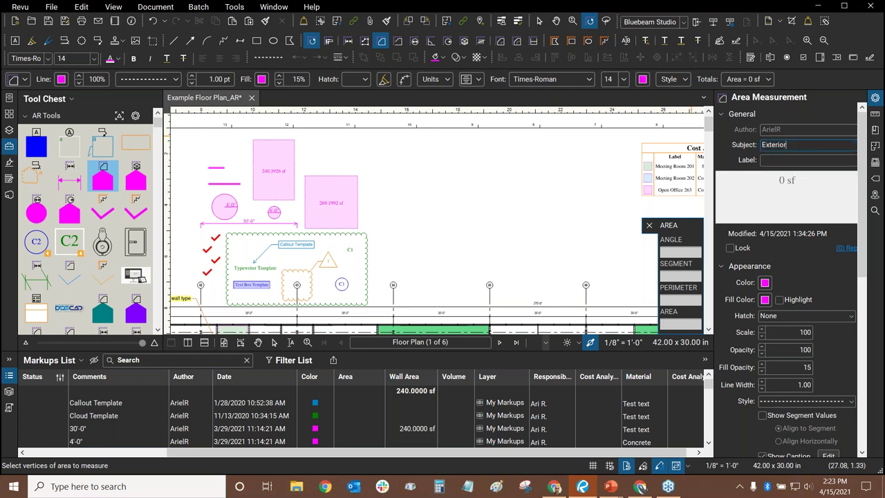
click(789, 162)
text(Concrete)
key(Return)
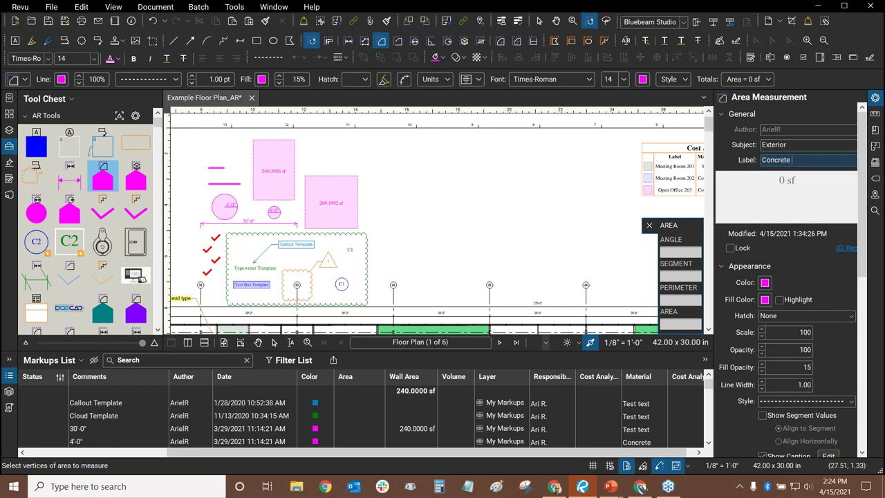
key(Return)
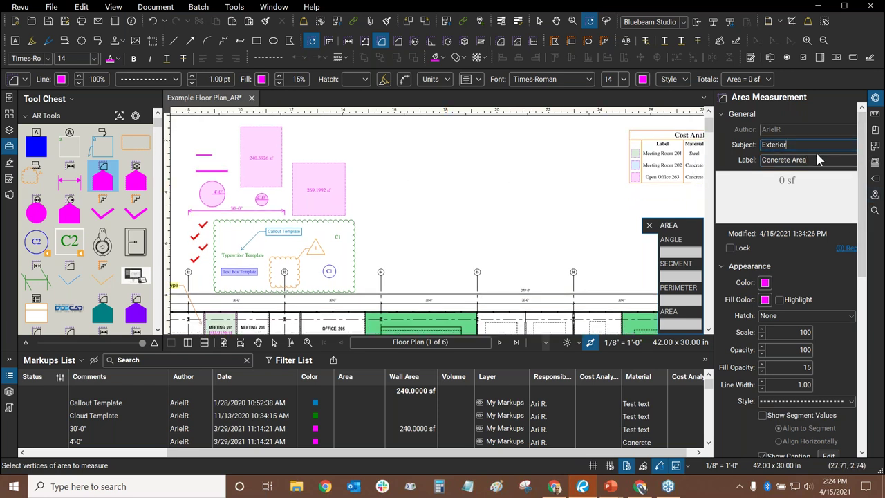
Step: Draw a 1,296.115 sf rectangular and a 583.4785 sf polygonal Concrete Area measurement
scroll(351, 189, right, 2)
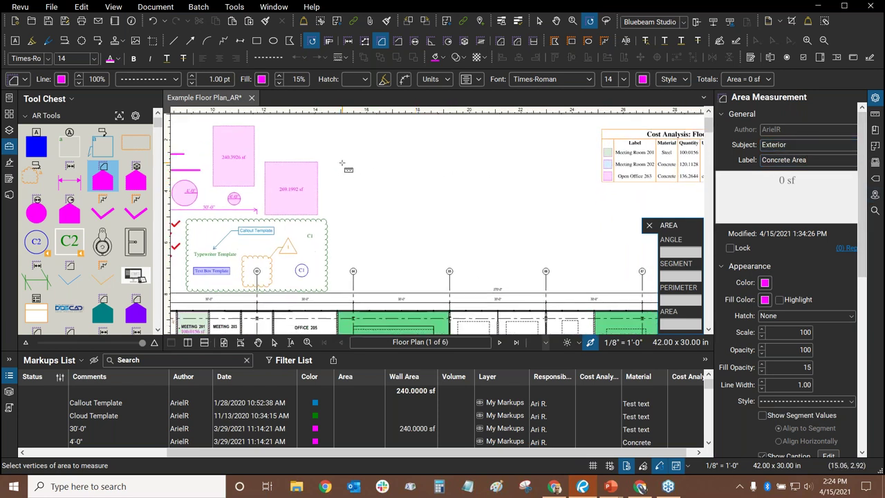
drag(345, 138, 496, 225)
scroll(429, 242, right, 3)
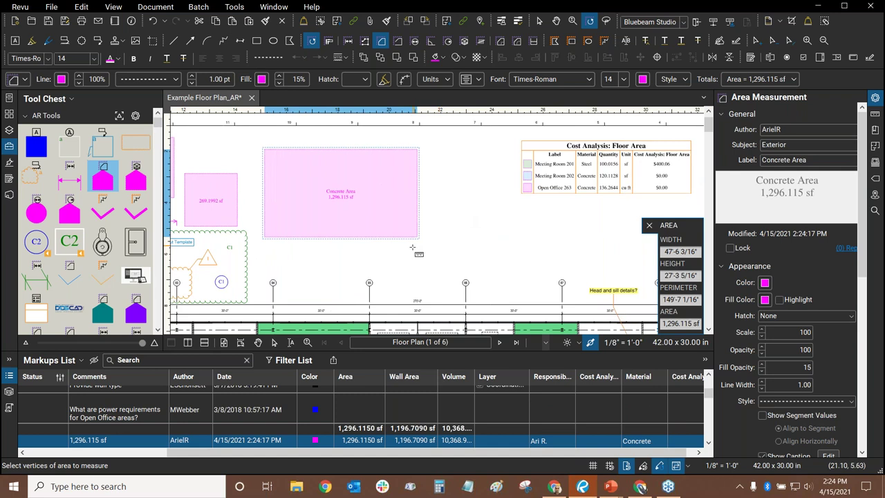
click(419, 256)
click(460, 201)
click(571, 210)
click(533, 249)
click(539, 278)
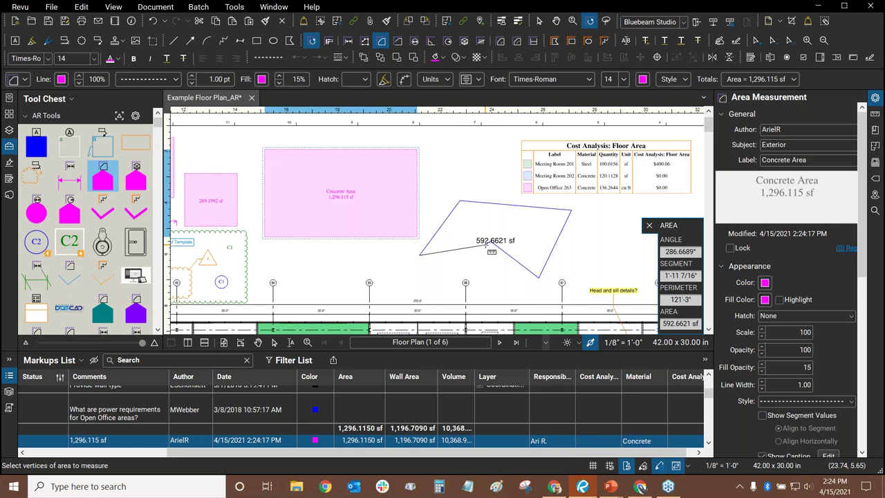
double_click(486, 244)
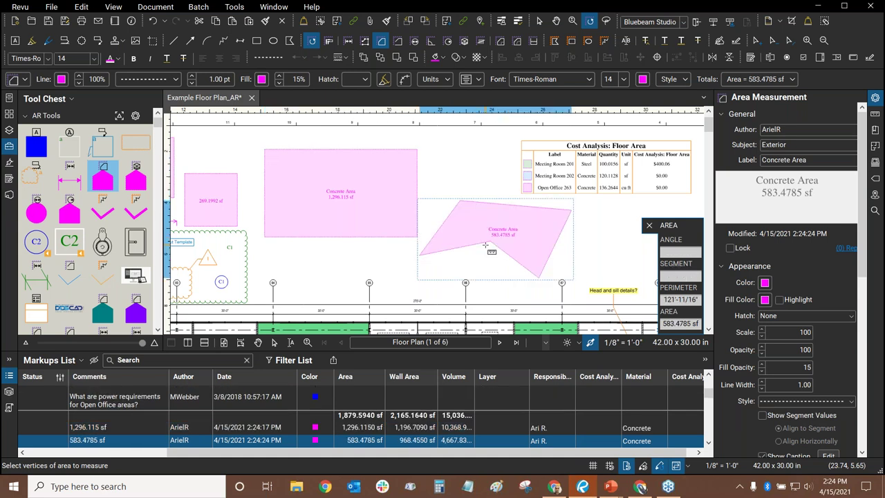
scroll(486, 245, up, 4)
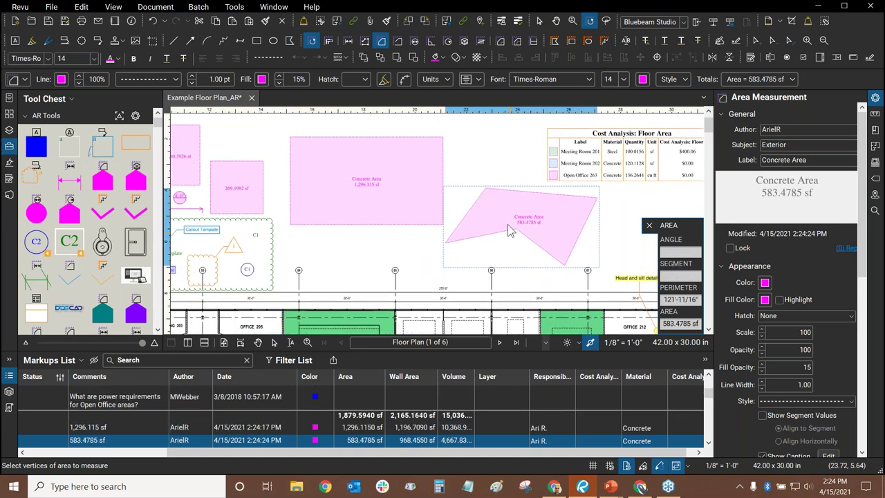
key(Escape)
scroll(507, 184, down, 4)
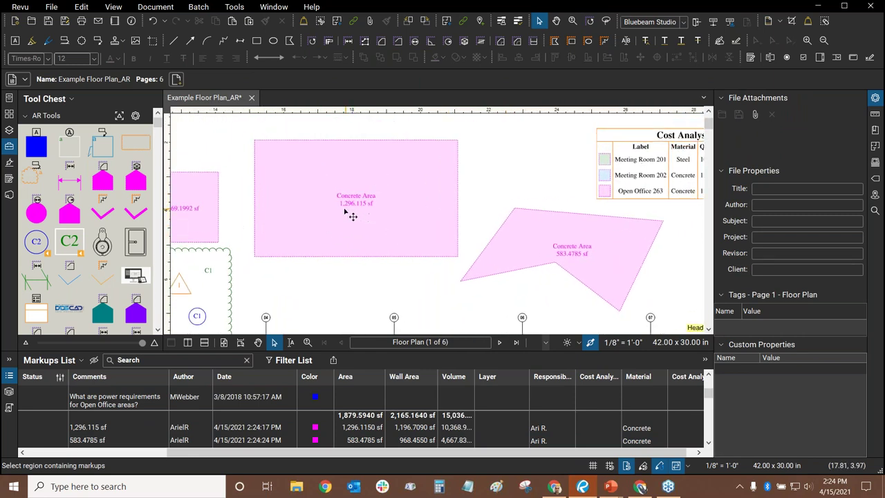
Step: Select the 1,296.115 sf Concrete Area rectangle and list its Material choices: Wall Paint, Wood, Concrete
click(381, 226)
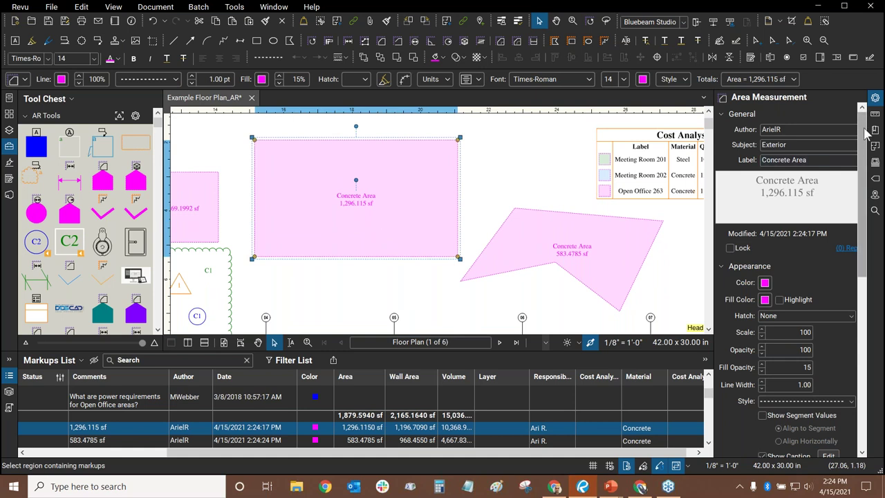
drag(863, 133, 847, 311)
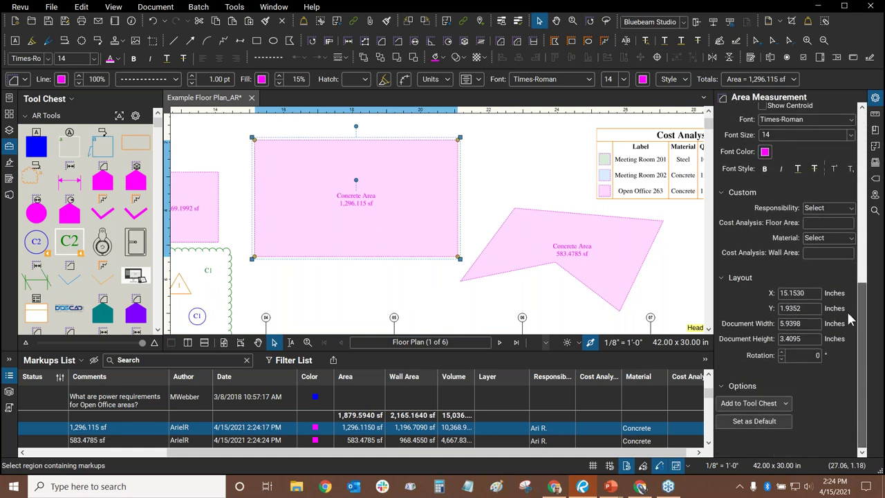
click(830, 240)
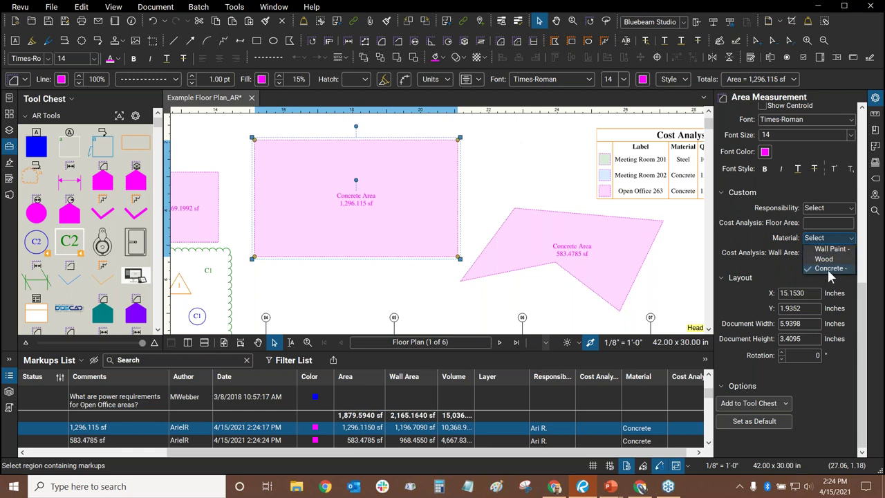
Step: Assign Concrete as the material of the 1,296.115 sf area, adding a $3,590.13 wall cost
click(823, 267)
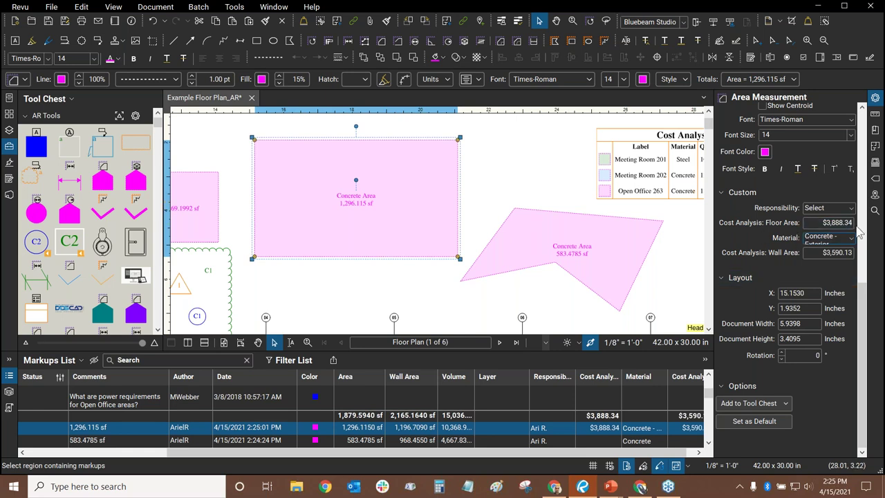
scroll(324, 193, up, 2)
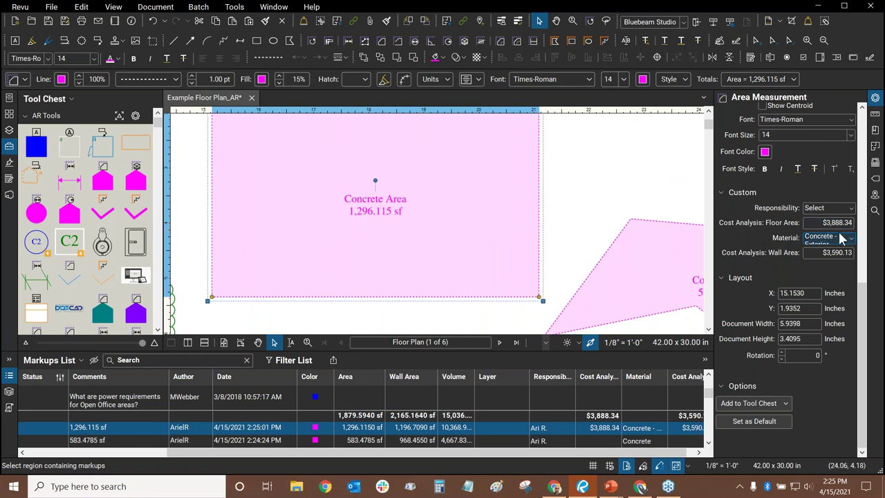
scroll(551, 153, down, 2)
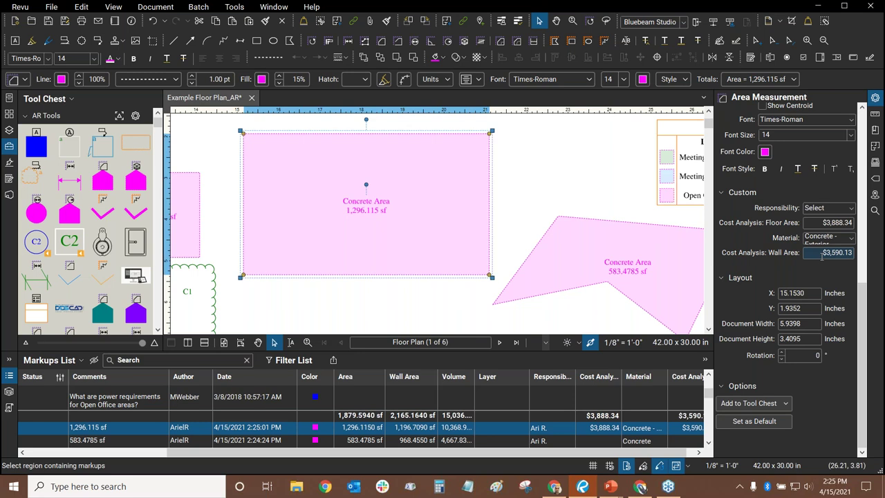
scroll(559, 167, down, 2)
drag(559, 167, 476, 169)
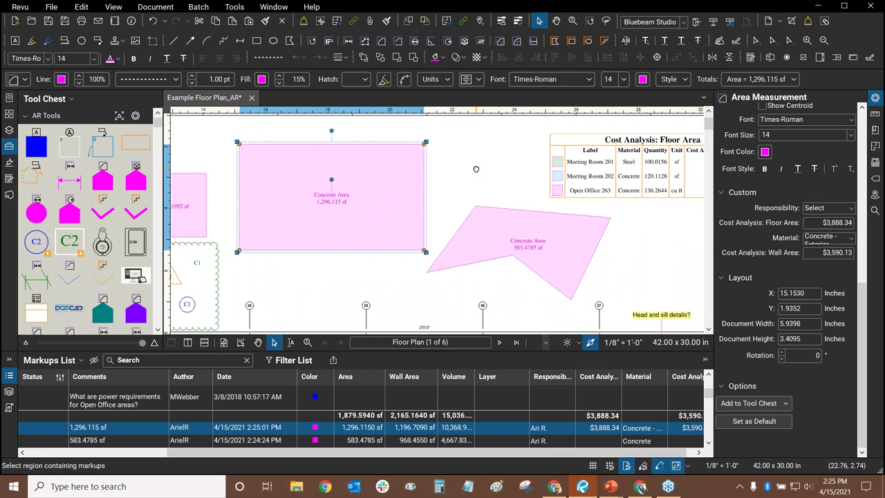
drag(468, 209, 484, 225)
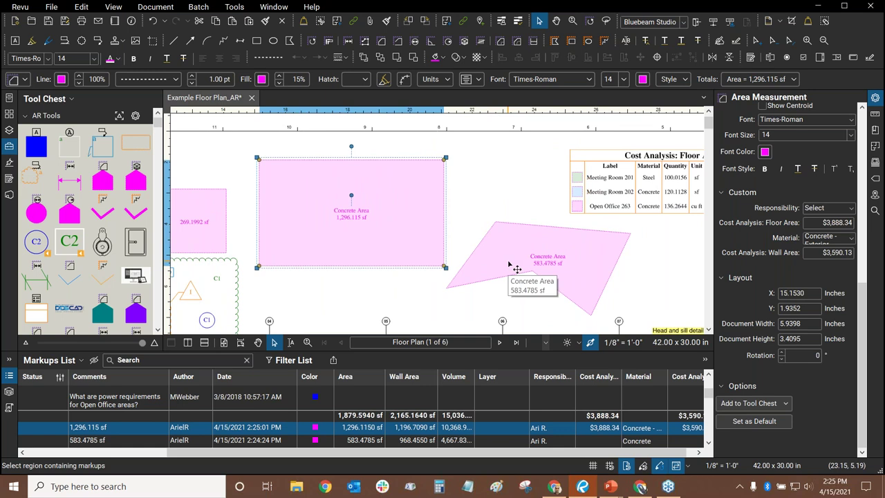
drag(509, 265, 654, 231)
key(Escape)
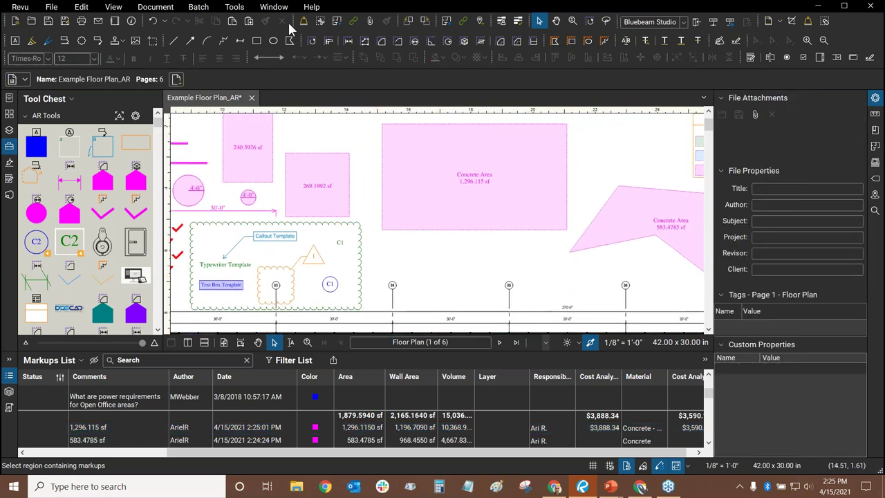
Step: Start the Length tool with its subject set to Interior
click(69, 180)
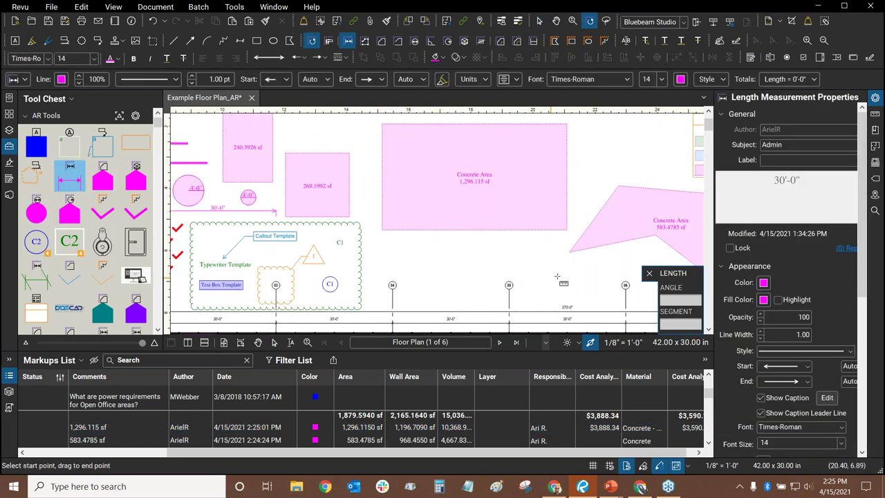
double_click(772, 145)
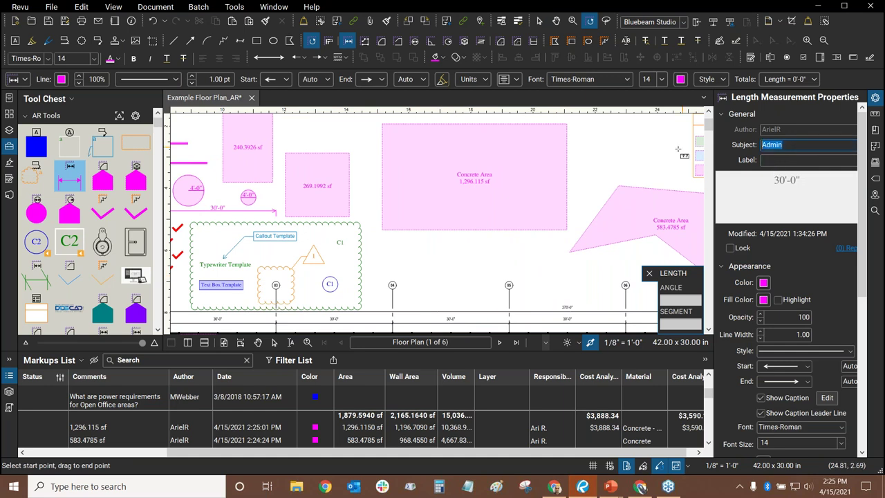
text(Interior)
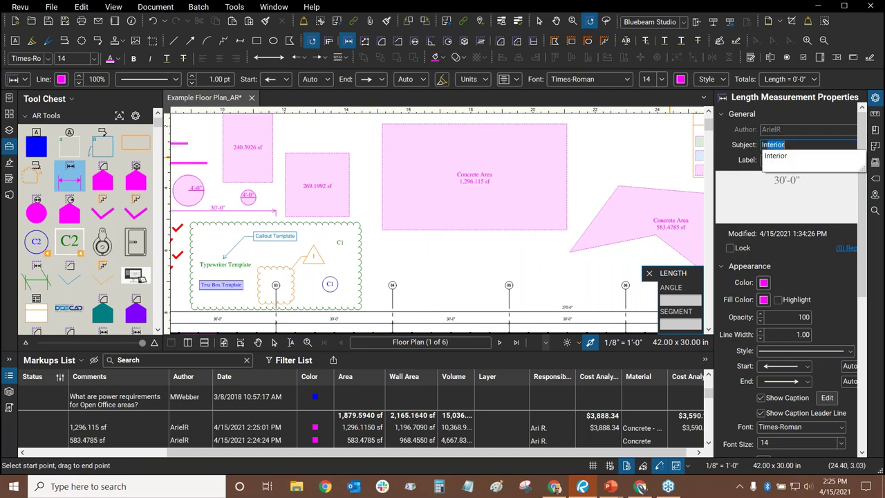
click(781, 159)
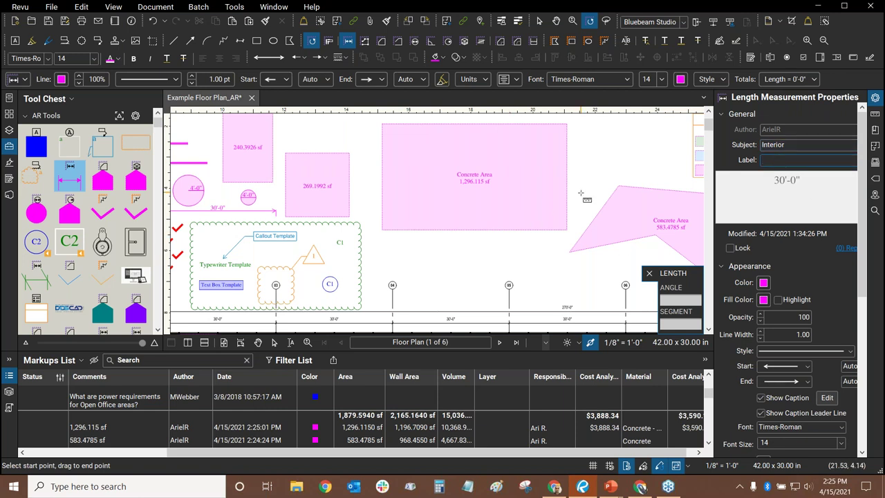
scroll(588, 200, right, 2)
Step: Draw a 23'-11 9/16" length measurement just above gridlines 04 and 05 and select it
drag(316, 262, 411, 250)
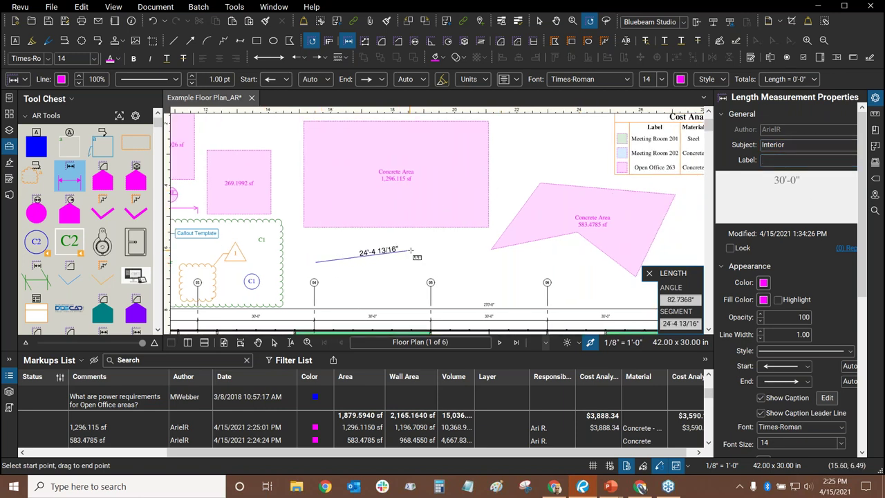
scroll(439, 199, up, 2)
mouse_move(439, 199)
mouse_down()
mouse_move(415, 208)
mouse_move(528, 223)
mouse_move(291, 236)
mouse_move(292, 217)
mouse_move(360, 173)
mouse_move(283, 256)
mouse_move(325, 207)
mouse_move(399, 266)
mouse_move(446, 268)
mouse_move(433, 264)
mouse_up()
scroll(291, 223, up, 3)
scroll(292, 219, down, 4)
scroll(292, 217, up, 2)
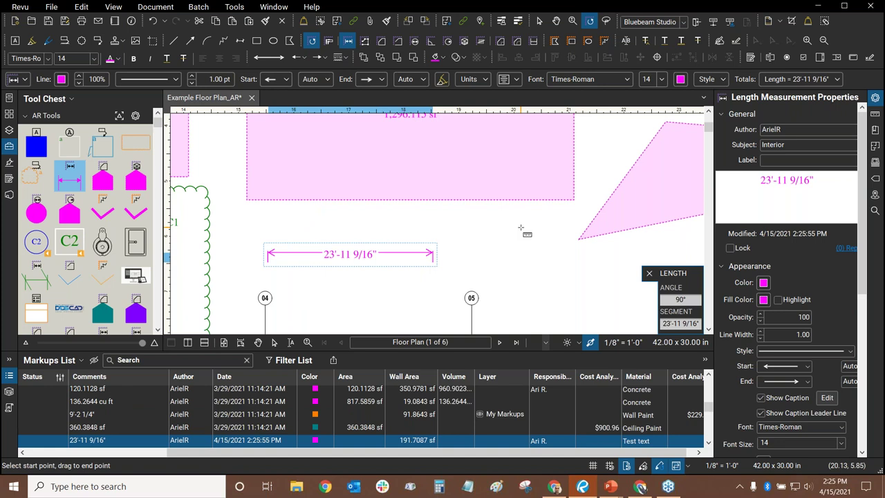
key(Escape)
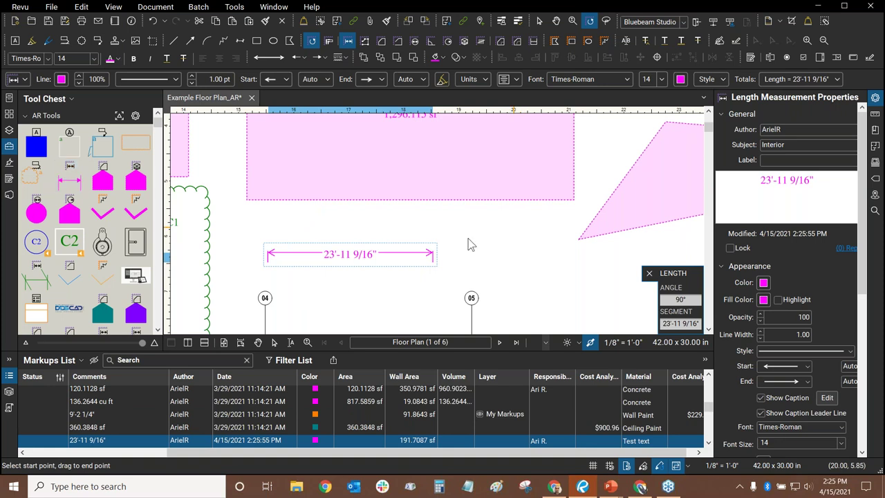
click(387, 255)
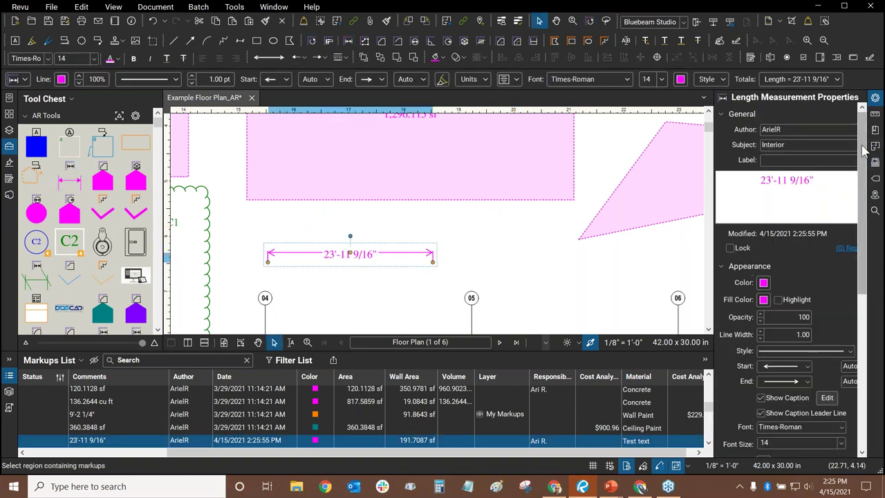
Step: Try Ceiling Paint as the length measurement's material
drag(863, 152, 861, 329)
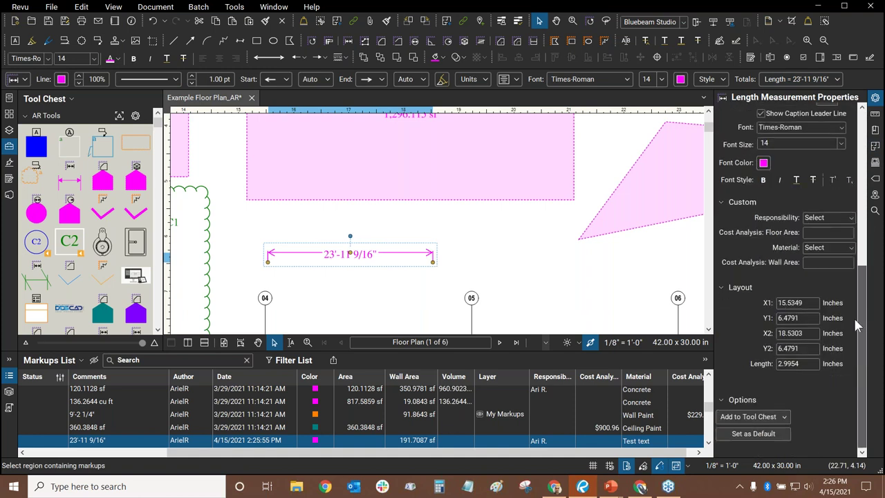
click(839, 250)
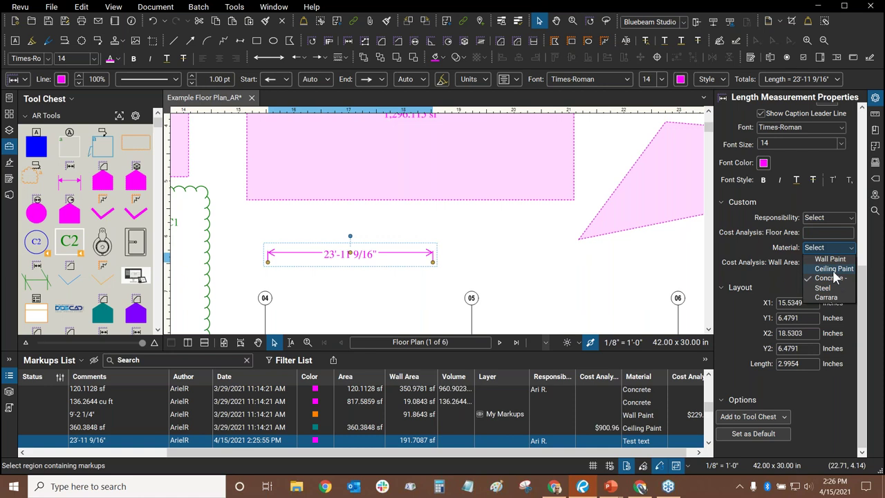
click(837, 269)
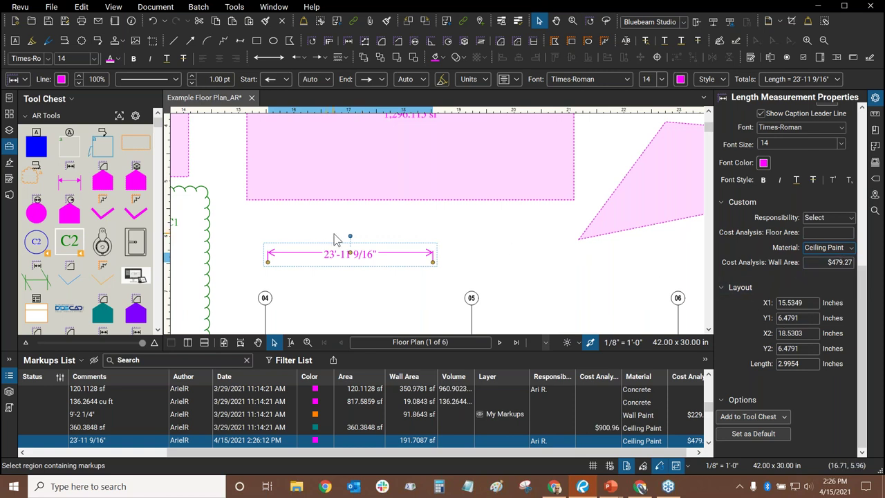
drag(330, 237, 448, 175)
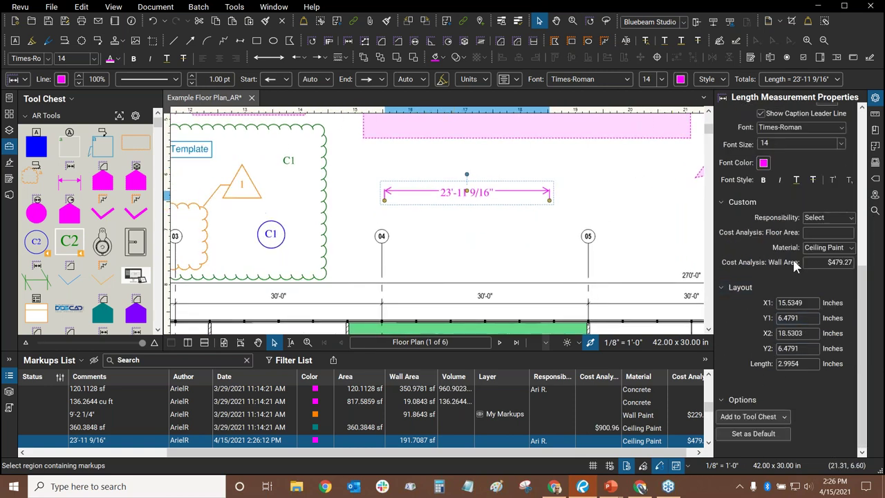
scroll(507, 239, up, 2)
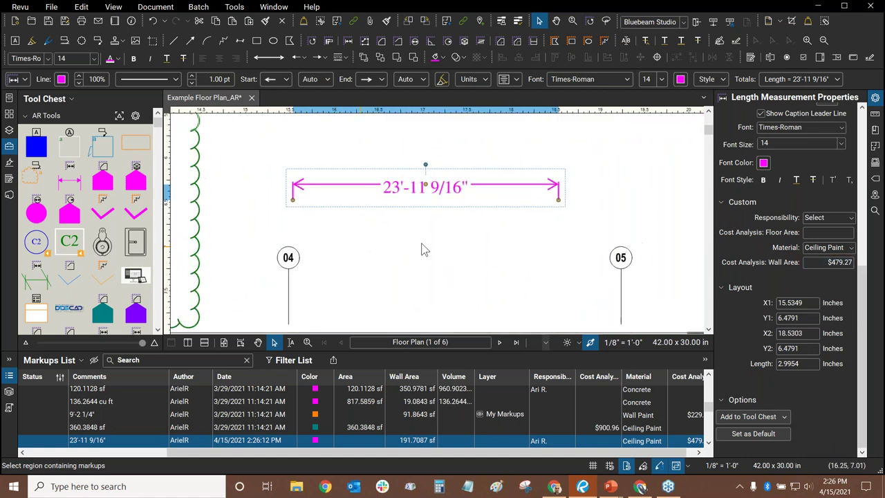
click(830, 262)
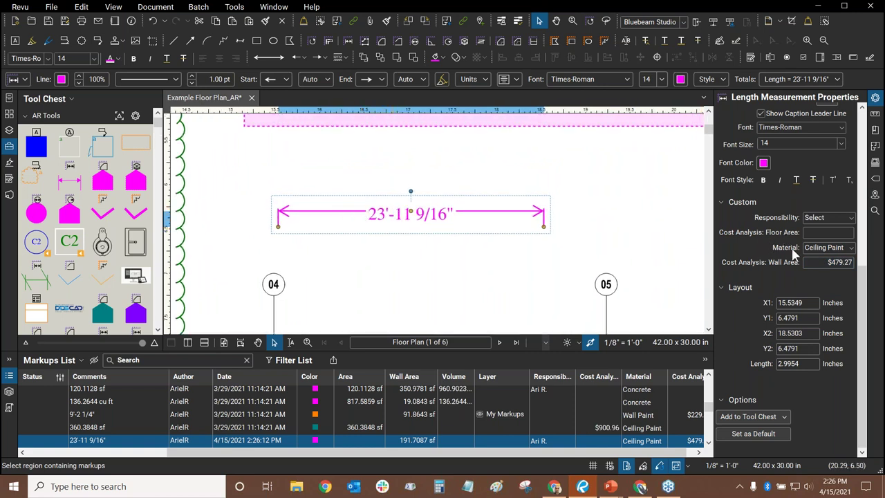
Step: Settle the measurement's material on Wall Paint, giving a $479.27 wall-area cost
click(850, 249)
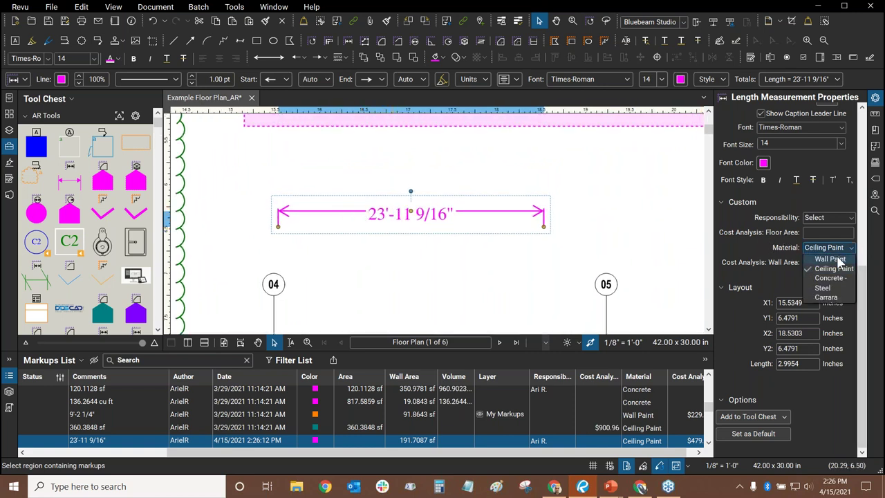
click(830, 258)
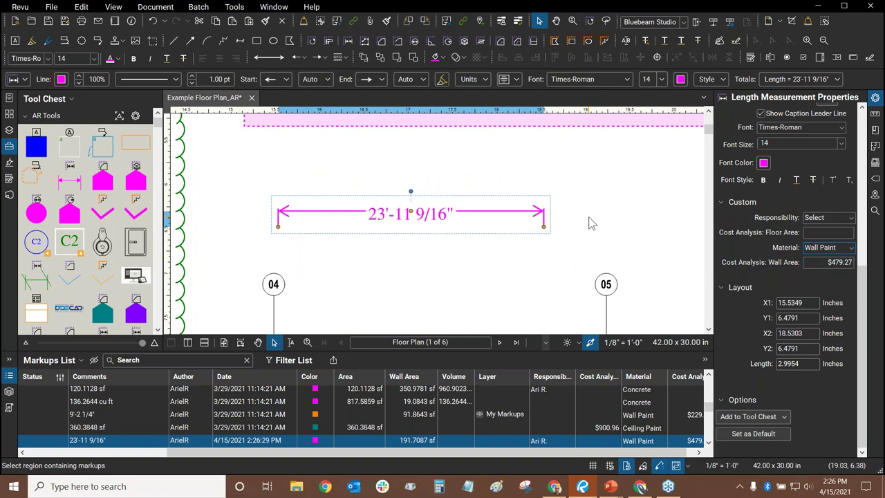
mouse_move(581, 229)
mouse_down()
mouse_move(610, 206)
mouse_move(600, 226)
mouse_up()
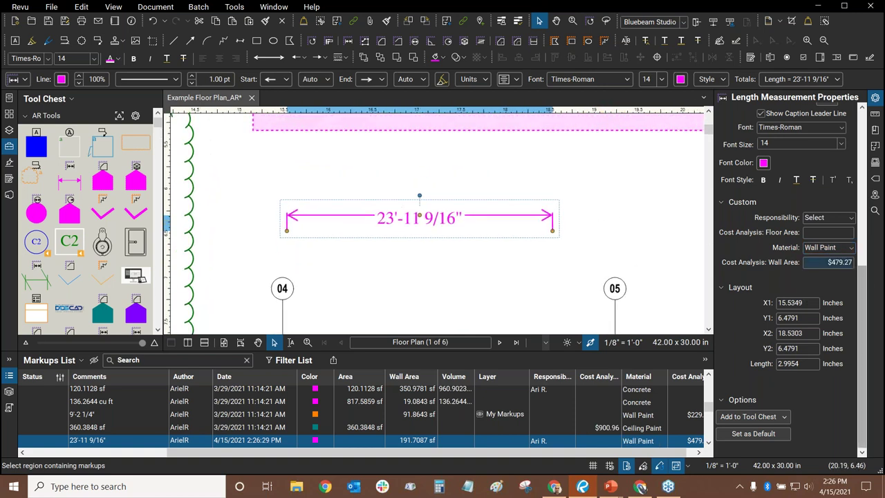
click(845, 251)
click(834, 269)
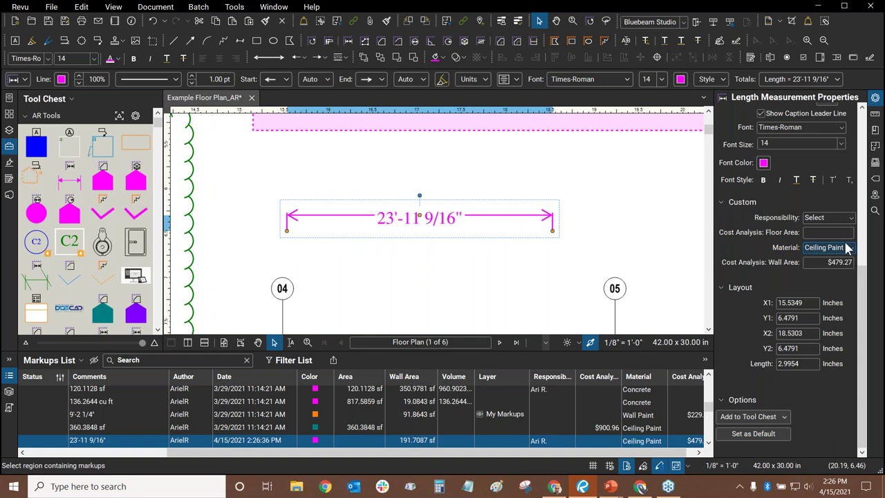
click(842, 254)
click(843, 258)
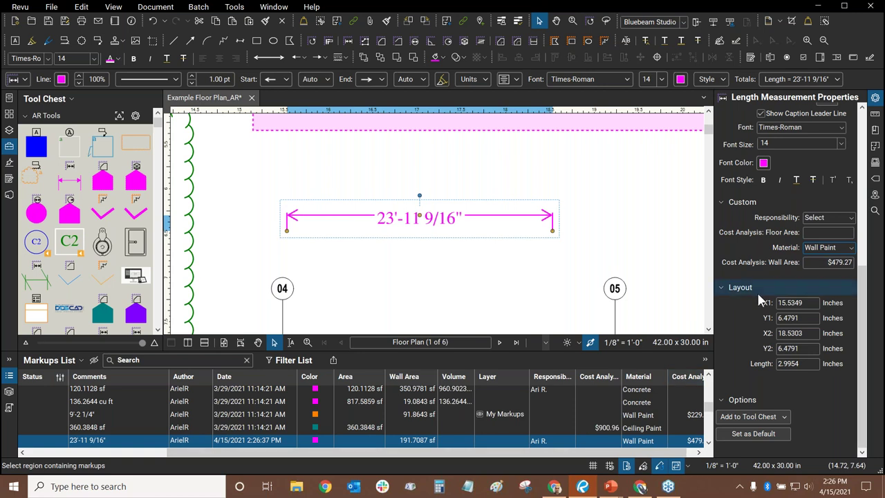
click(838, 249)
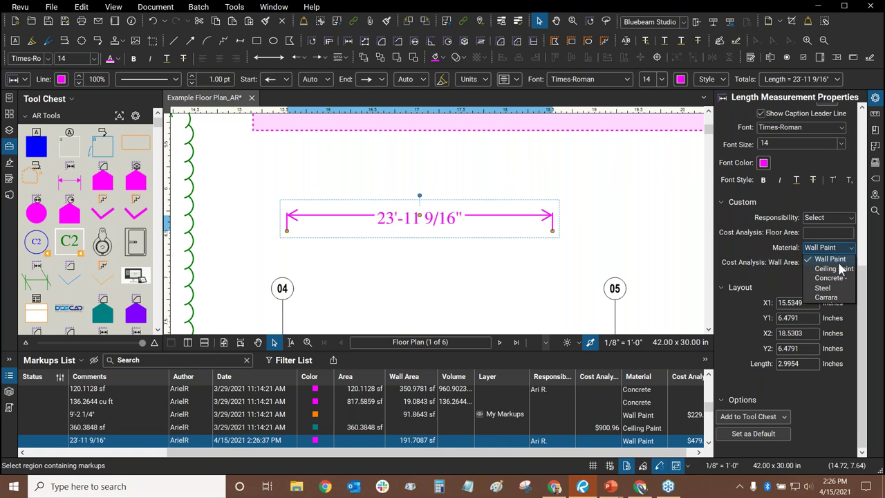
key(Escape)
click(837, 263)
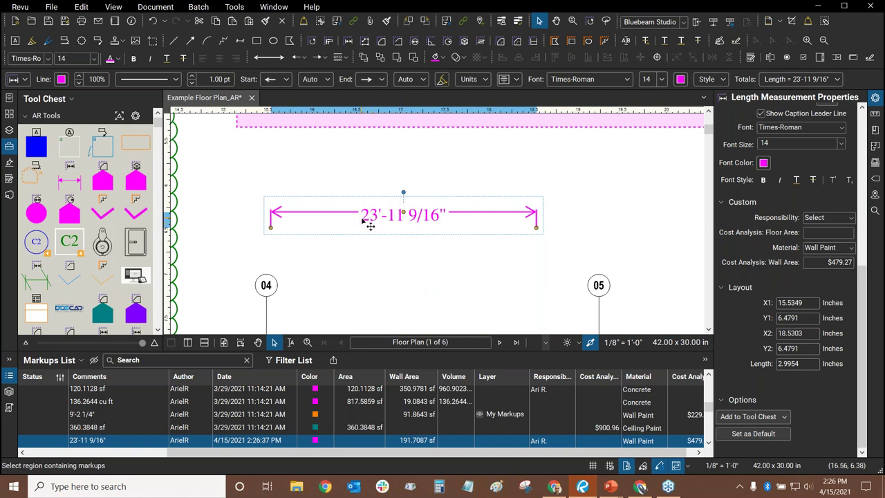
Step: Set the measurement's depth to 10 ft, giving 239.6359 sf wall area
click(876, 119)
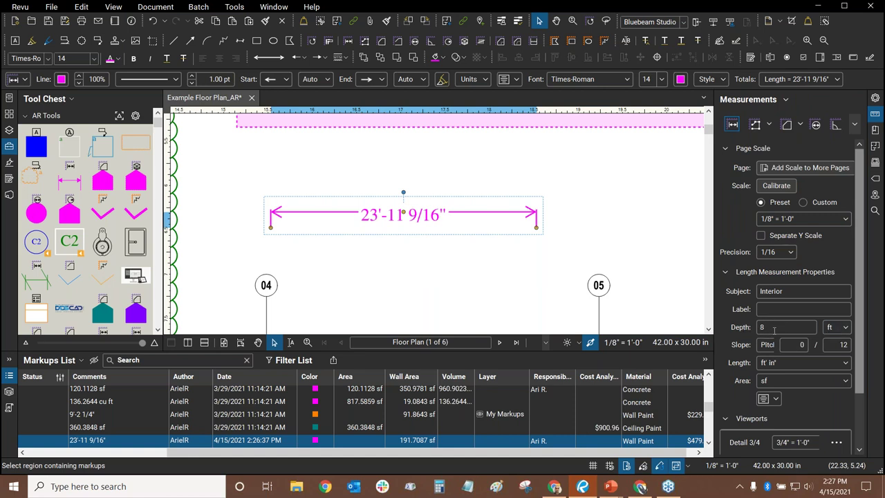
click(789, 328)
click(781, 313)
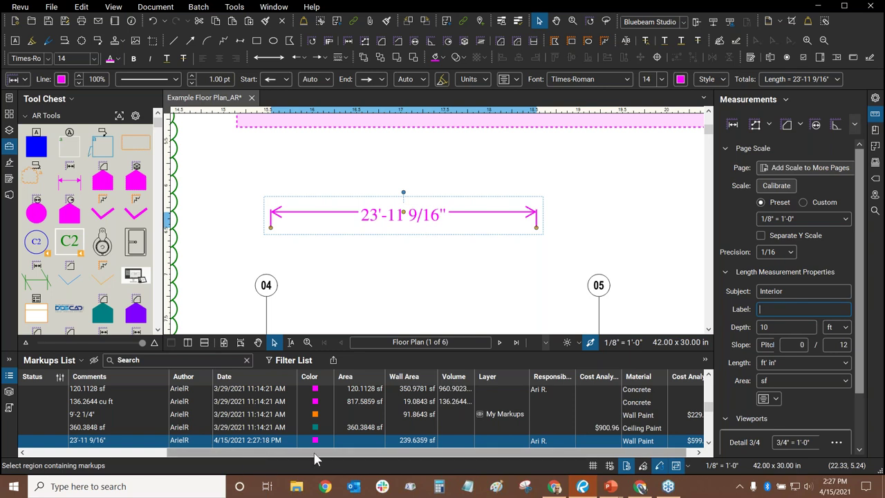
Step: Select the 23'-11 9/16" row in the Markups List and reveal its cost and material columns
drag(315, 458, 170, 453)
click(215, 223)
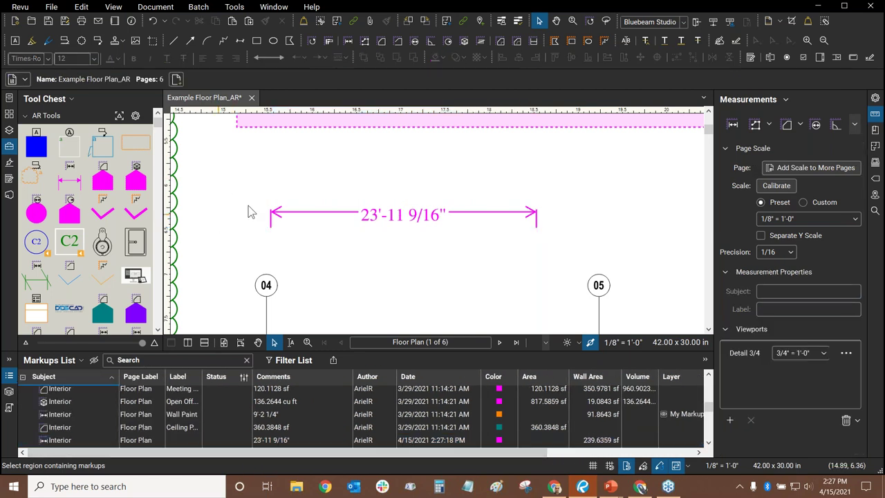
click(338, 219)
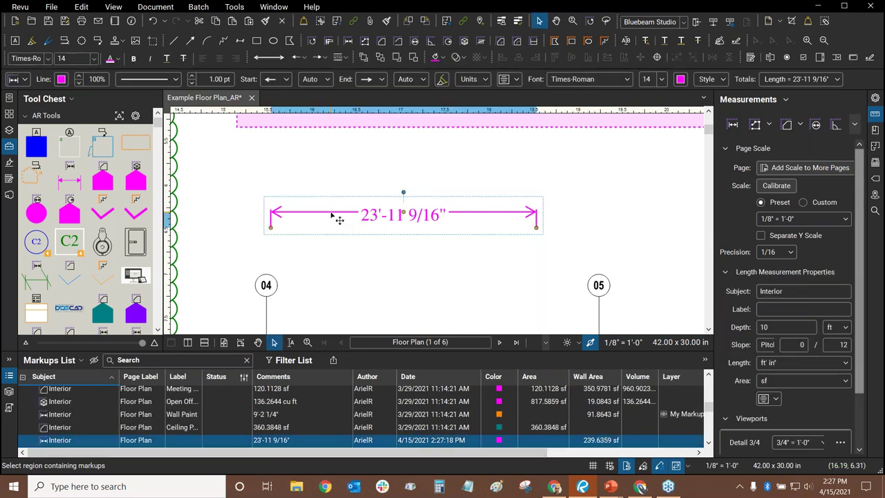
key(Escape)
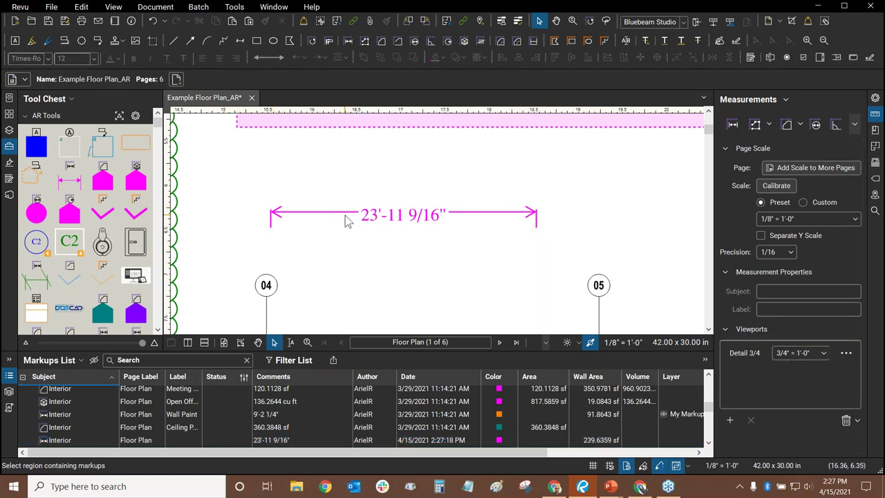
click(75, 440)
drag(118, 454, 291, 446)
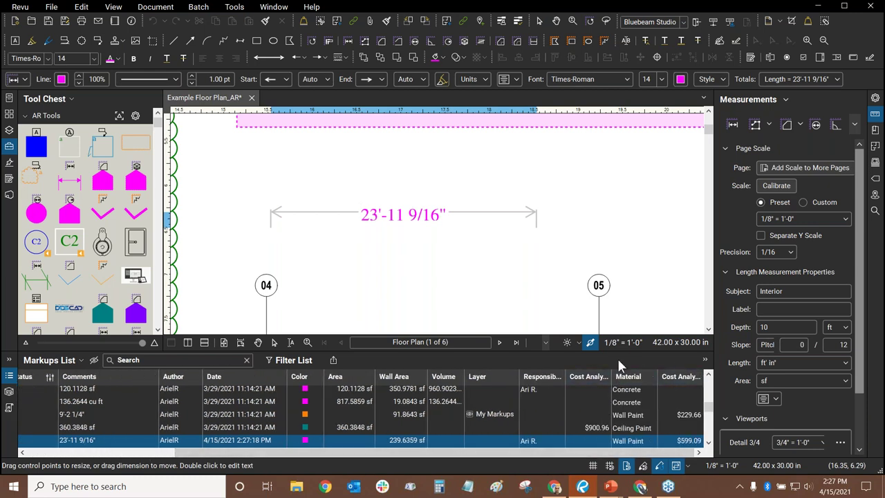
Step: Widen the Cost Analysis: Floor Area column to show its full heading, then scroll the list left
drag(611, 377, 656, 377)
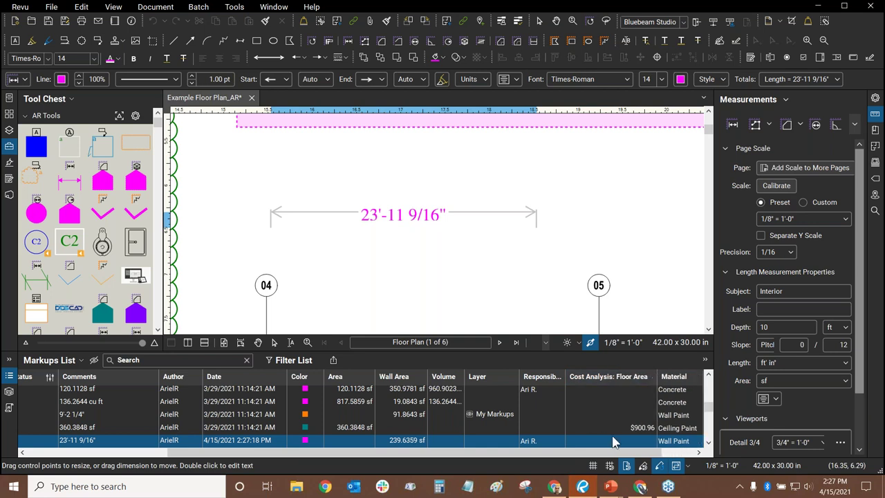
click(699, 452)
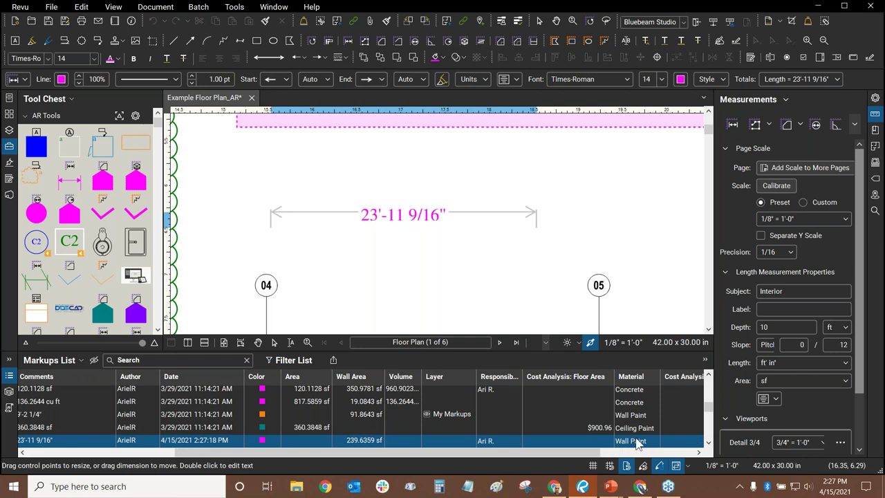
click(617, 454)
drag(617, 454, 686, 453)
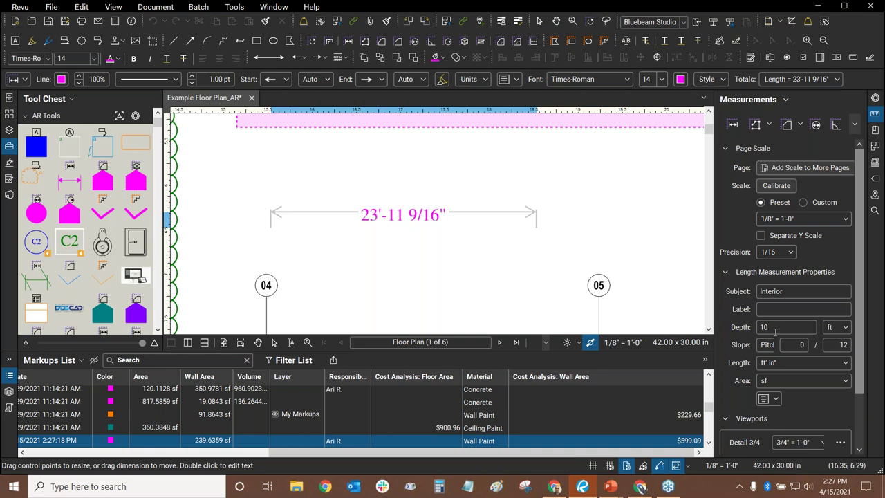
scroll(633, 198, down, 3)
scroll(502, 276, up, 2)
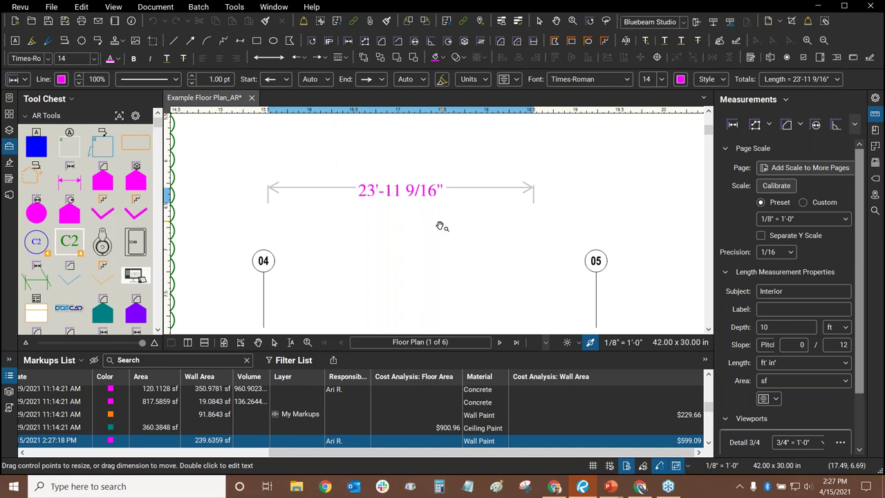
key(ctrl+a)
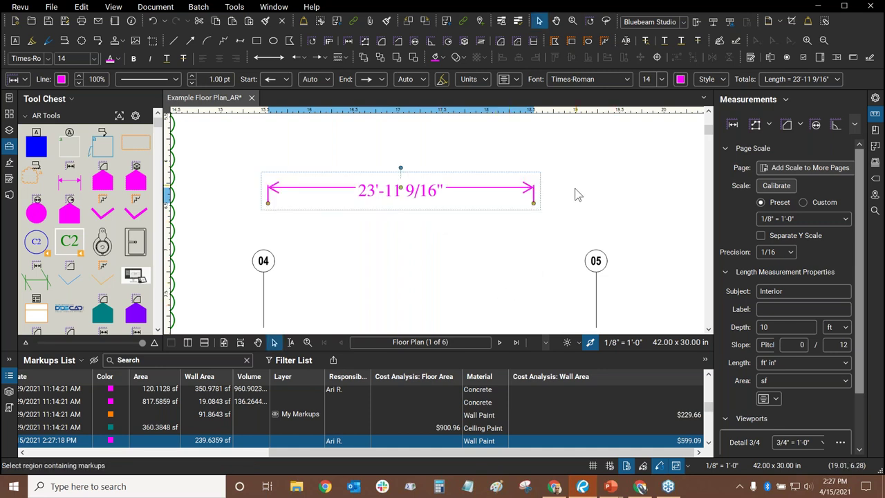
scroll(575, 194, up, 1)
scroll(575, 193, left, 2)
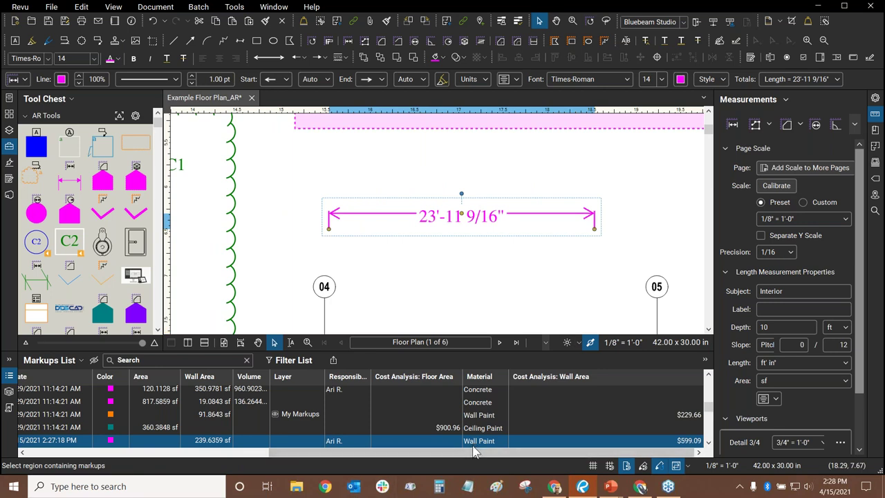
drag(444, 459, 175, 453)
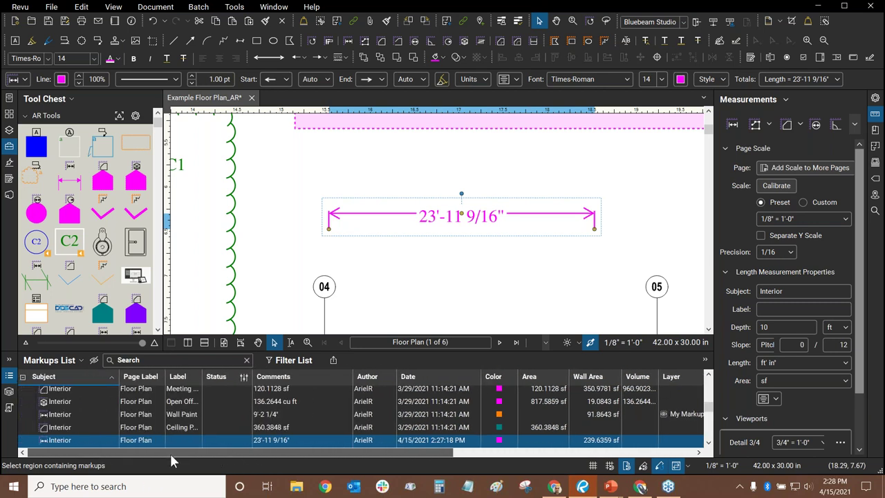
Step: Select and deselect the 23'-11 9/16" dimension and 1,296.115 sf Concrete Area on the plan
click(302, 238)
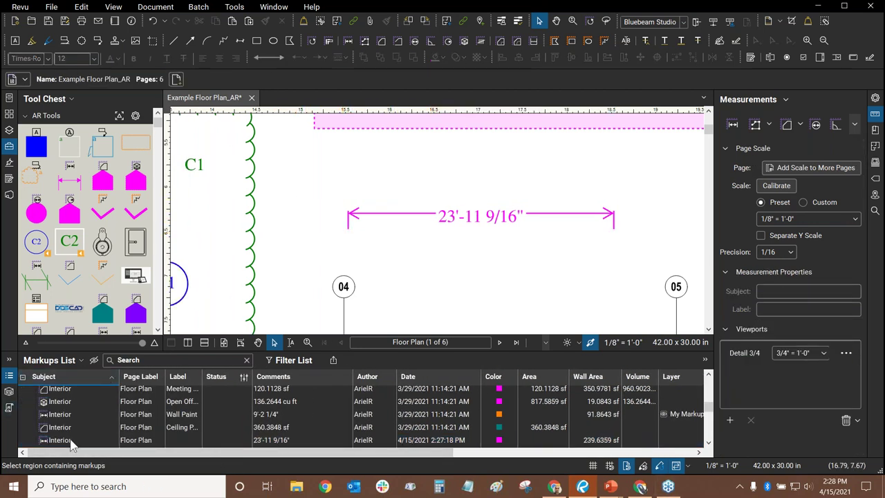
drag(362, 455, 213, 447)
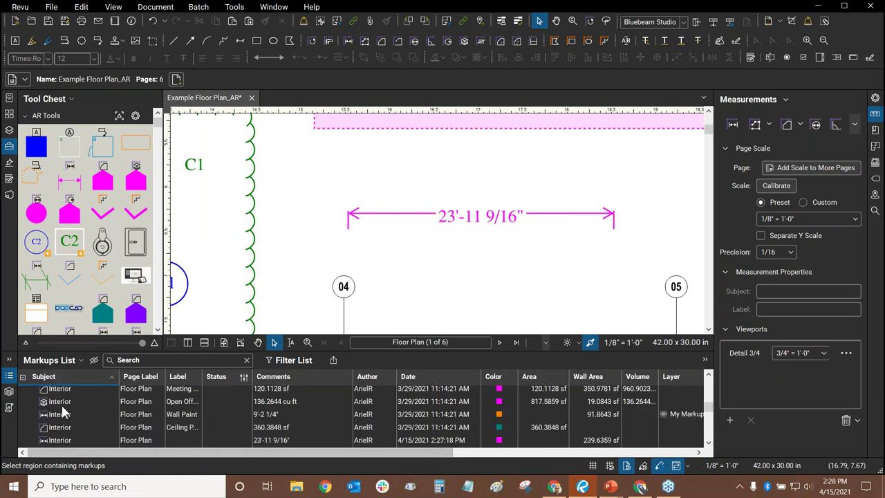
click(396, 220)
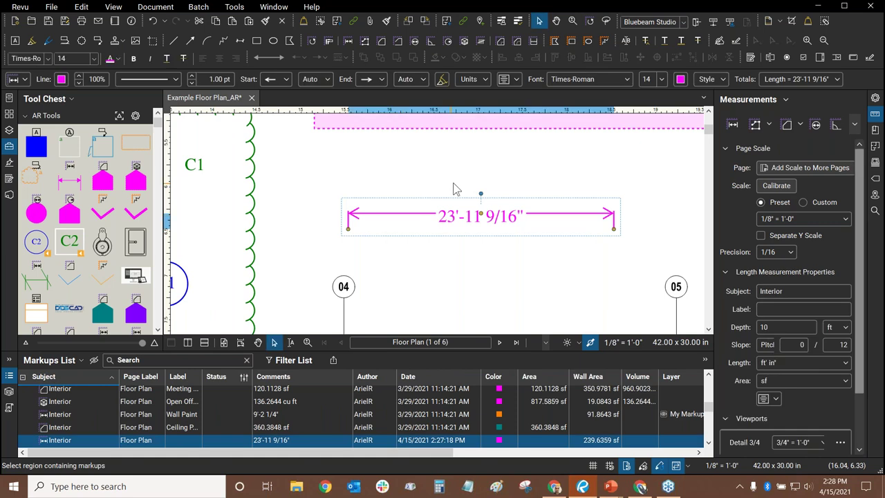
scroll(518, 256, down, 5)
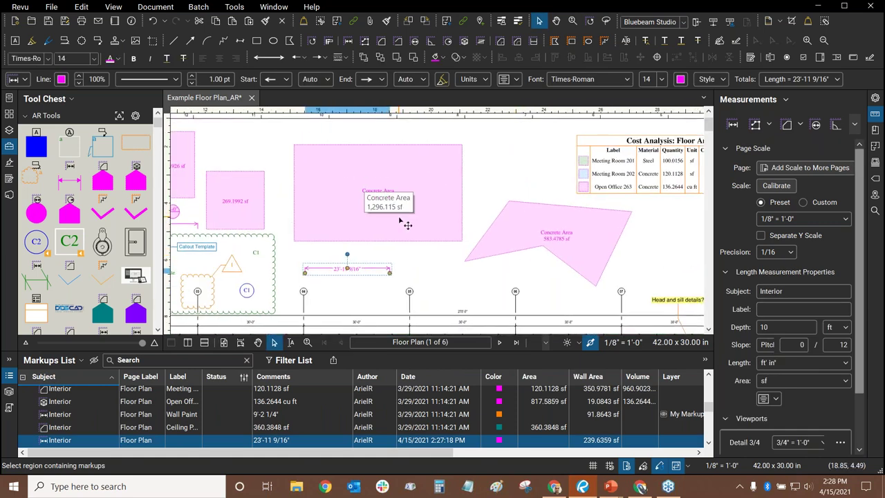
click(407, 221)
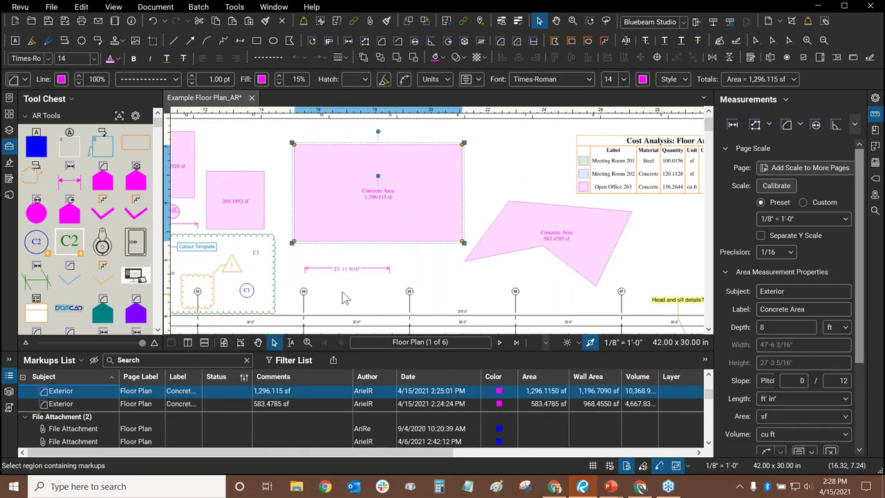
click(415, 296)
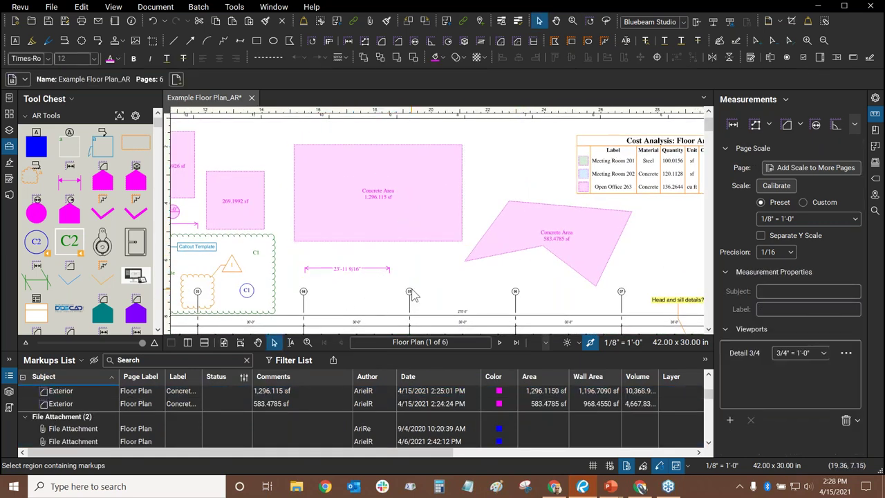
click(374, 270)
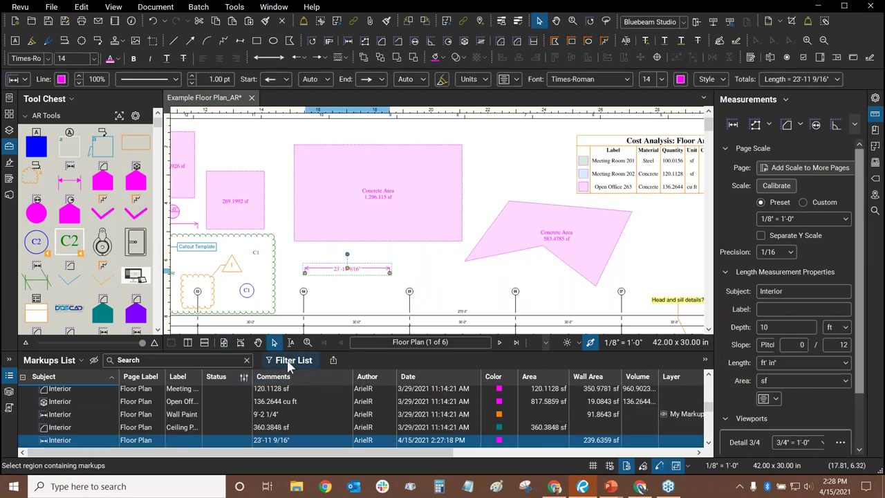
click(368, 301)
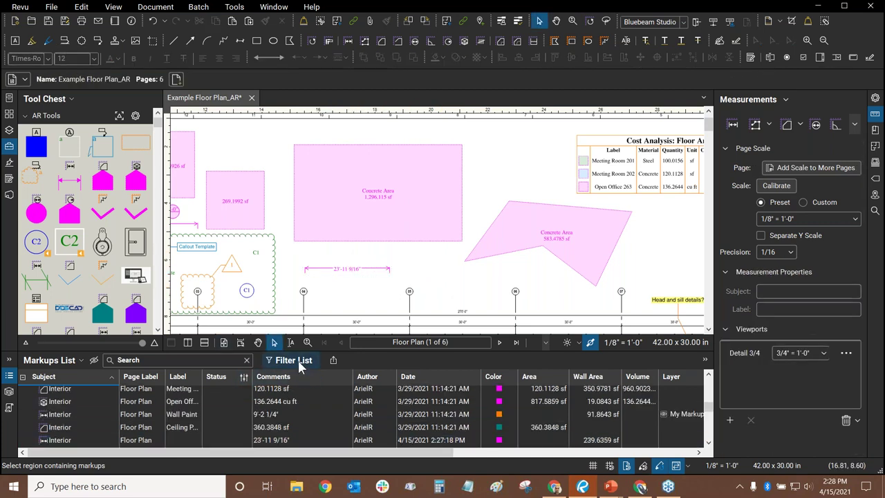
Step: Turn on Filter List for the Markups List and check the Saved Filters dropdown
click(290, 361)
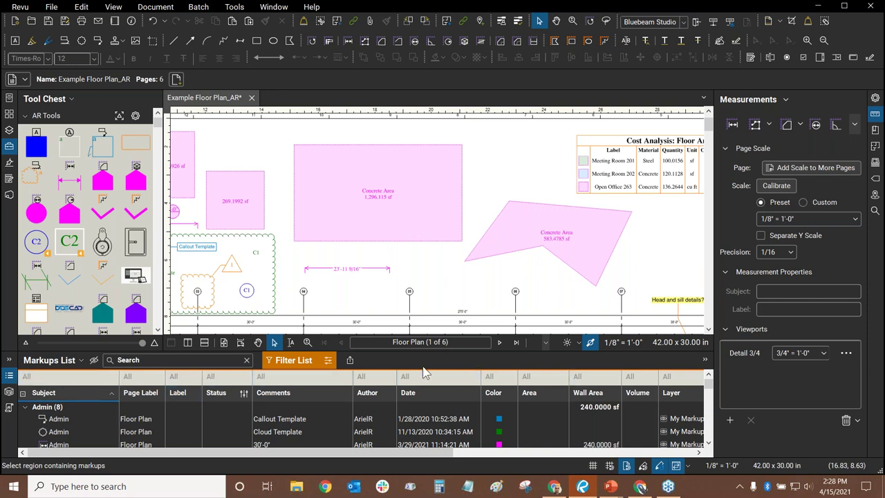
click(329, 361)
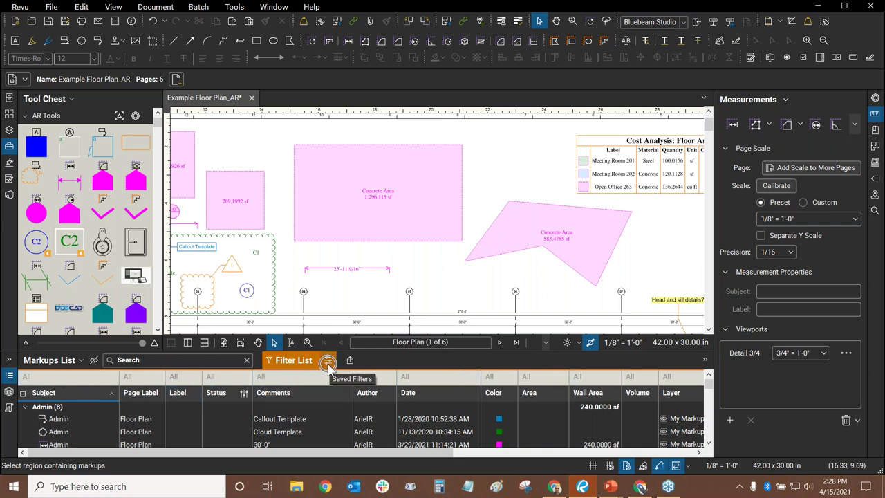
click(328, 361)
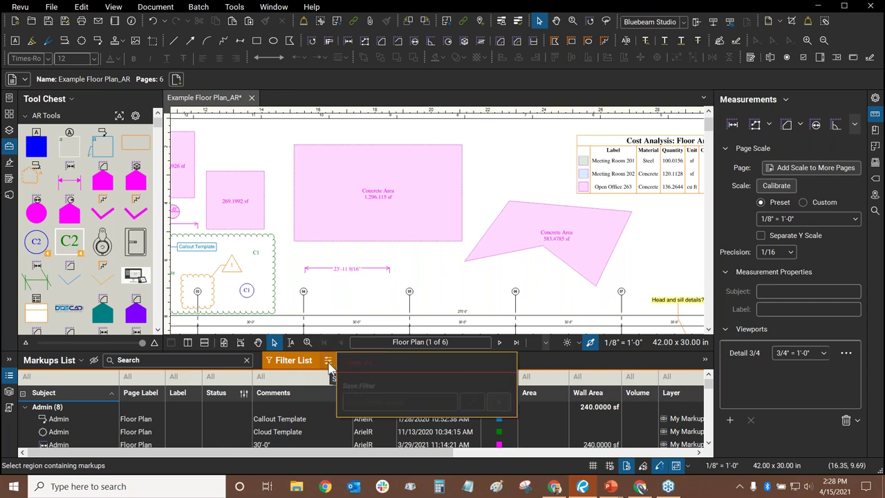
click(587, 365)
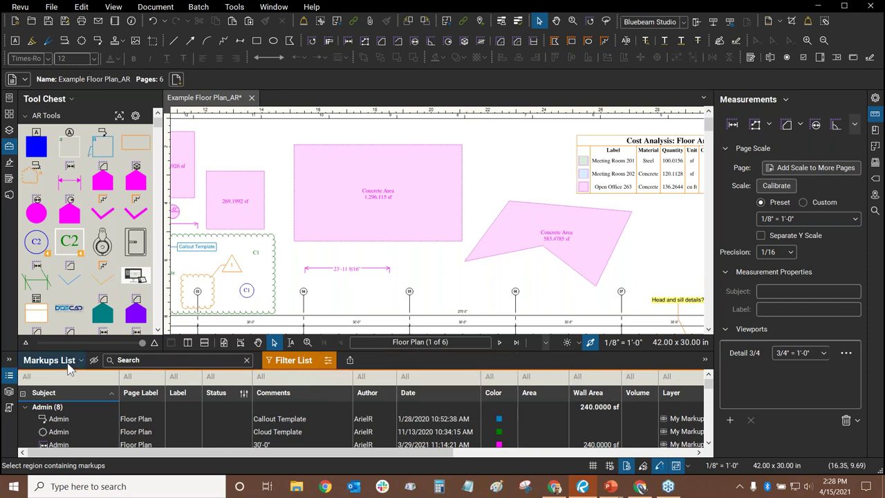
click(328, 360)
Step: Review the grouped markups starting with Admin (8) and bring up the Subject filter
scroll(493, 256, down, 2)
scroll(411, 271, up, 2)
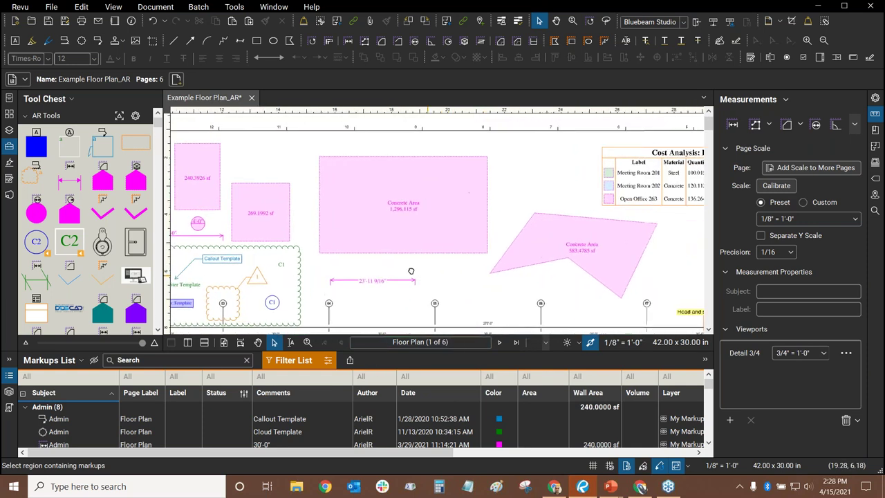
scroll(411, 272, down, 2)
scroll(468, 273, up, 2)
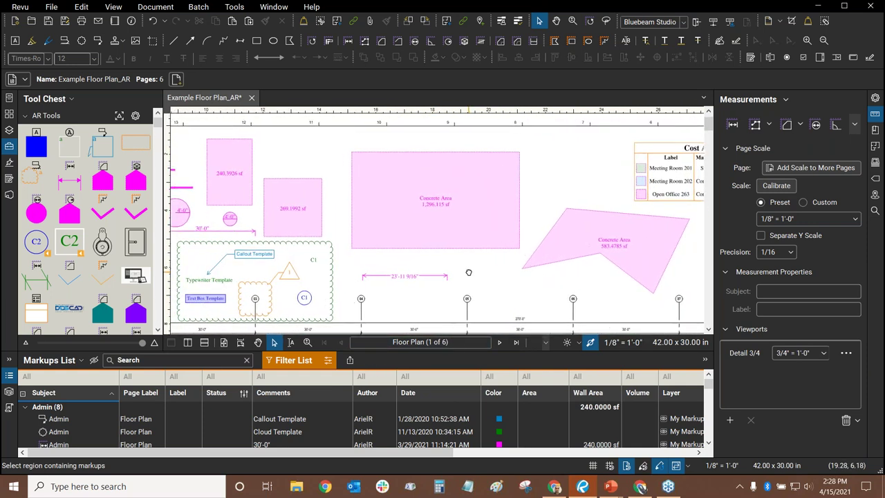
scroll(468, 272, down, 2)
scroll(440, 281, up, 2)
scroll(470, 285, down, 2)
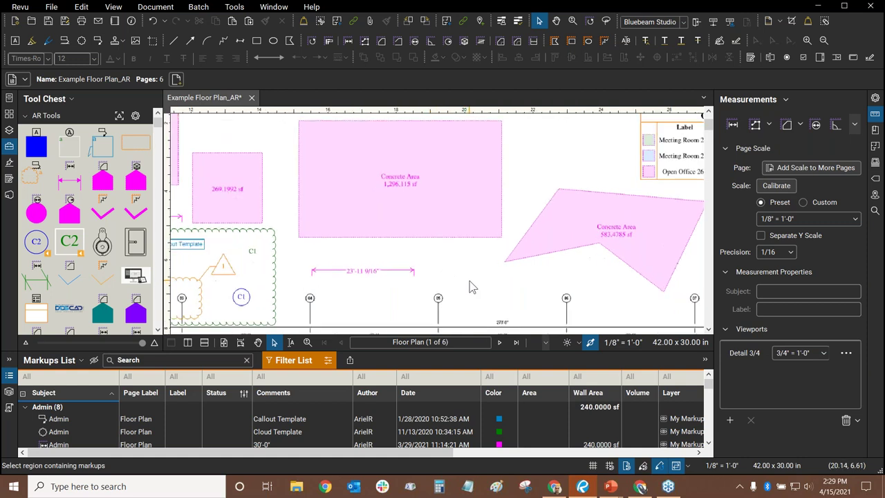
scroll(470, 285, up, 3)
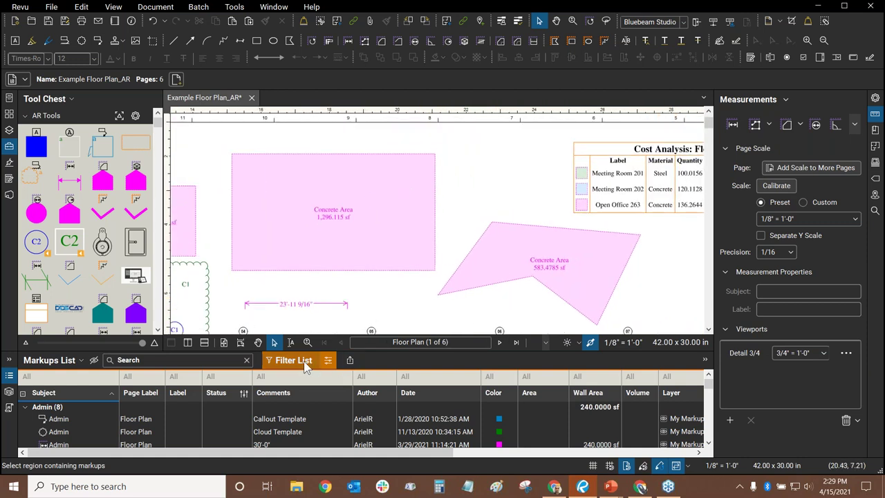
click(76, 380)
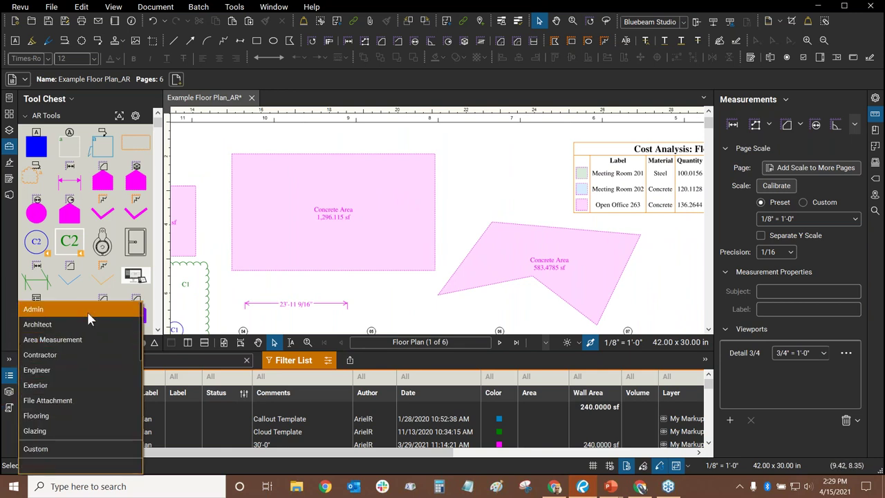
Step: Filter the Subject column to Exterior, leaving two Concrete Area markups totalling 1,879.5940 sf
scroll(106, 358, down, 2)
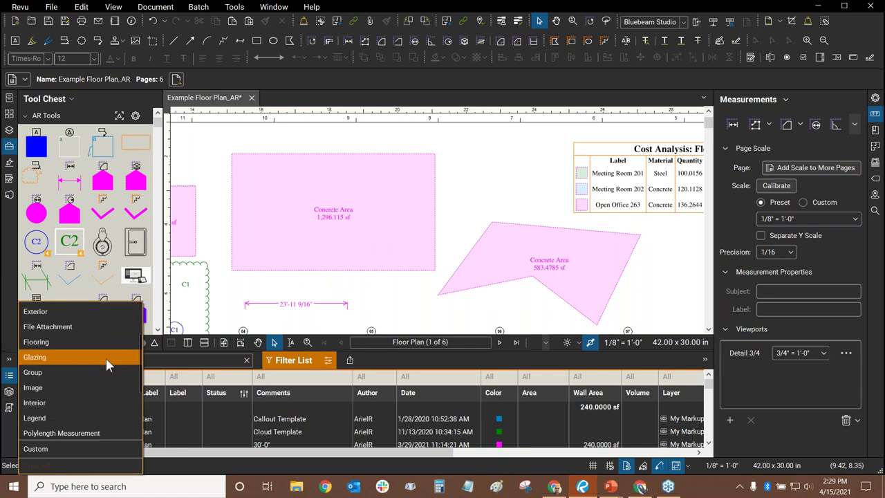
scroll(60, 401, down, 3)
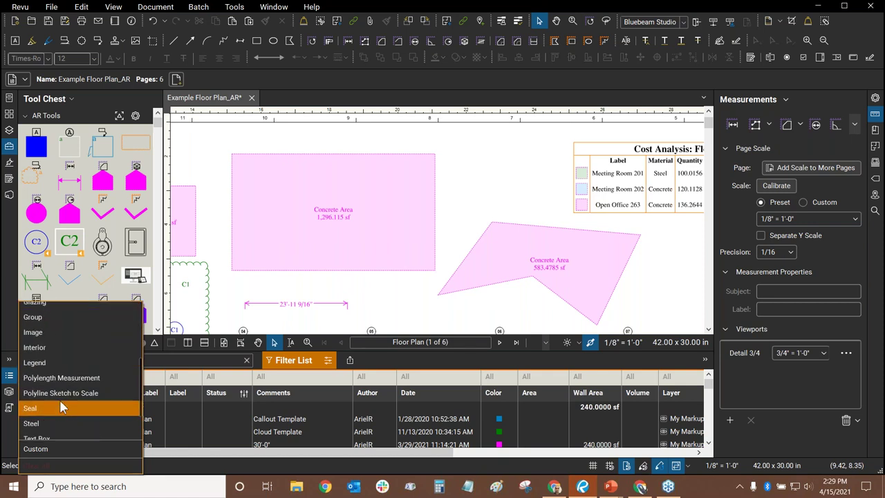
scroll(69, 391, up, 3)
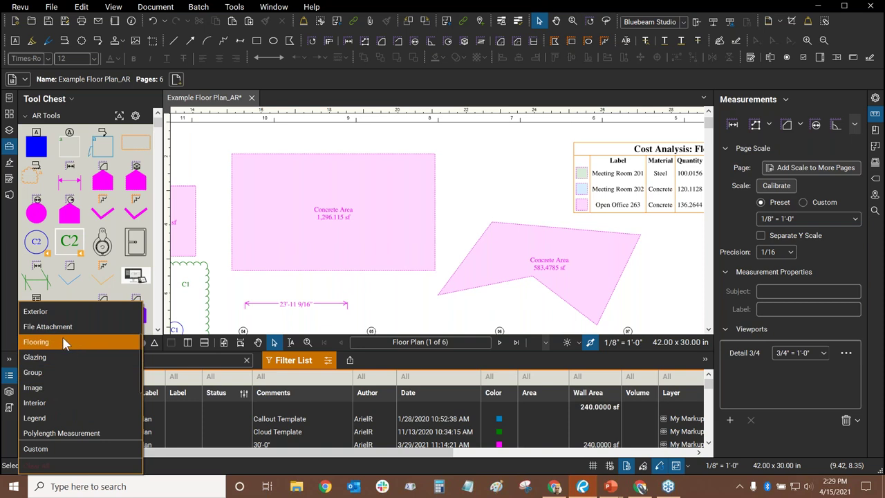
click(61, 316)
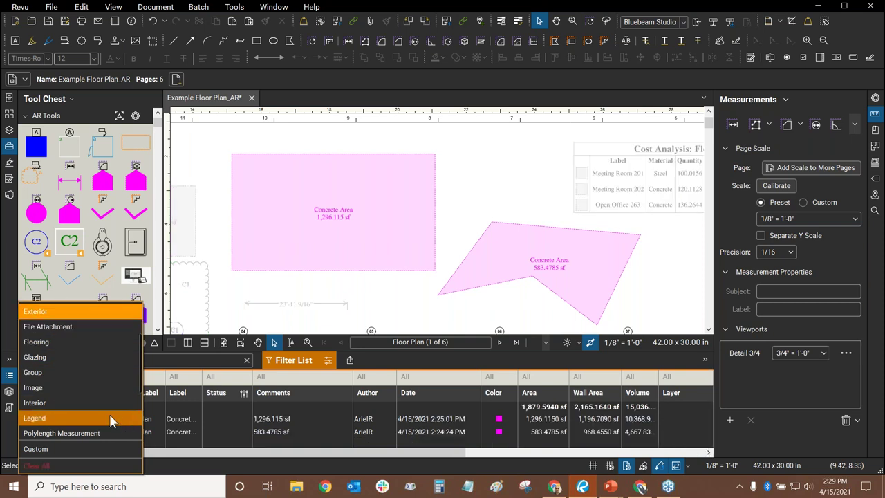
click(446, 370)
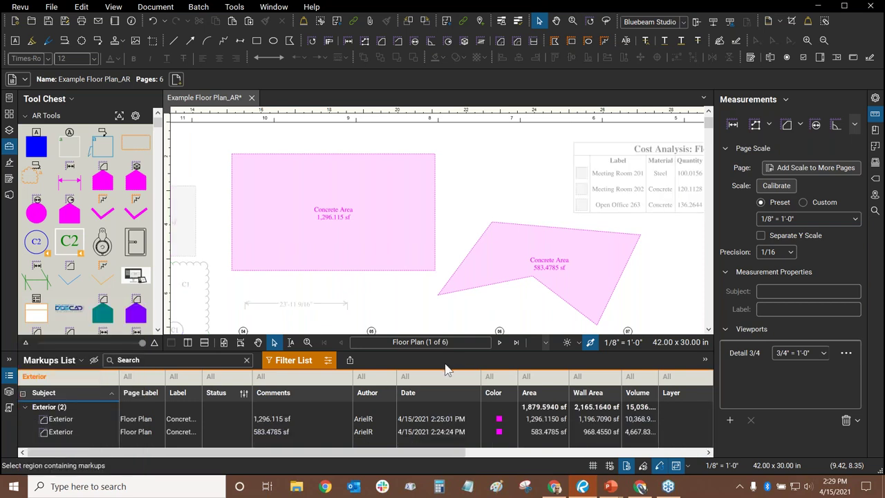
drag(412, 457, 688, 470)
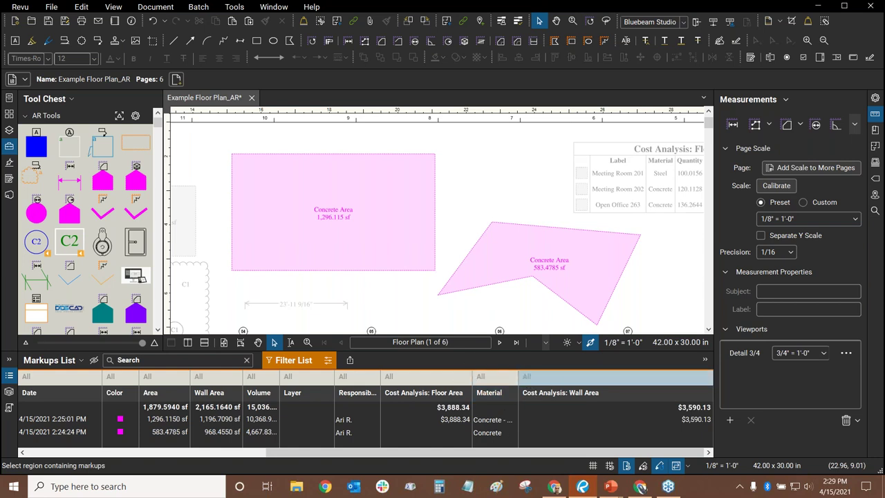
Step: Widen the Material column and filter it to Concrete - Exterior
drag(518, 375, 579, 376)
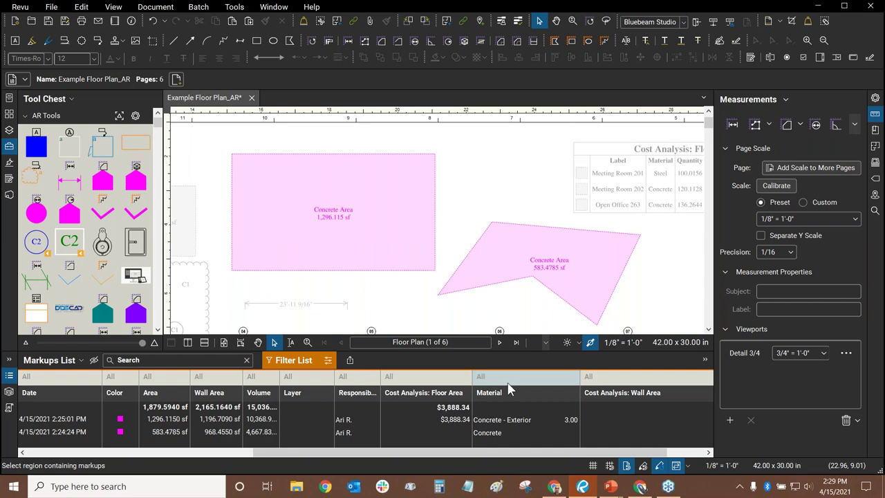
click(509, 377)
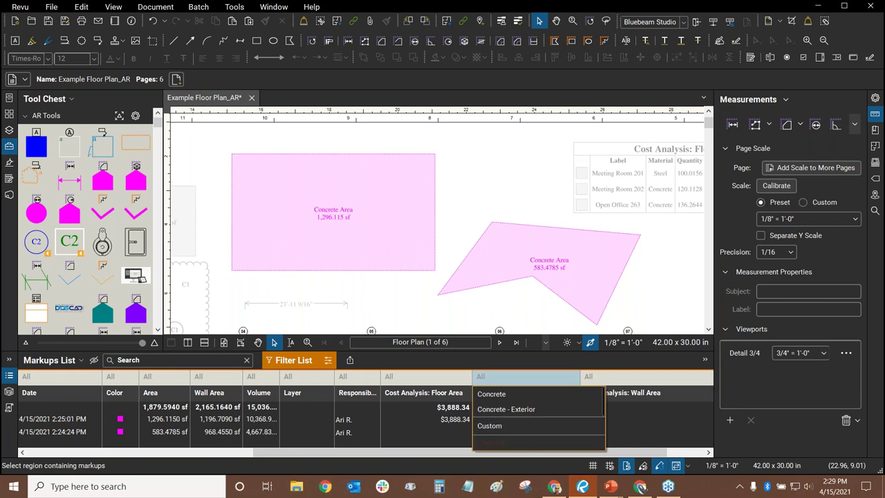
click(503, 410)
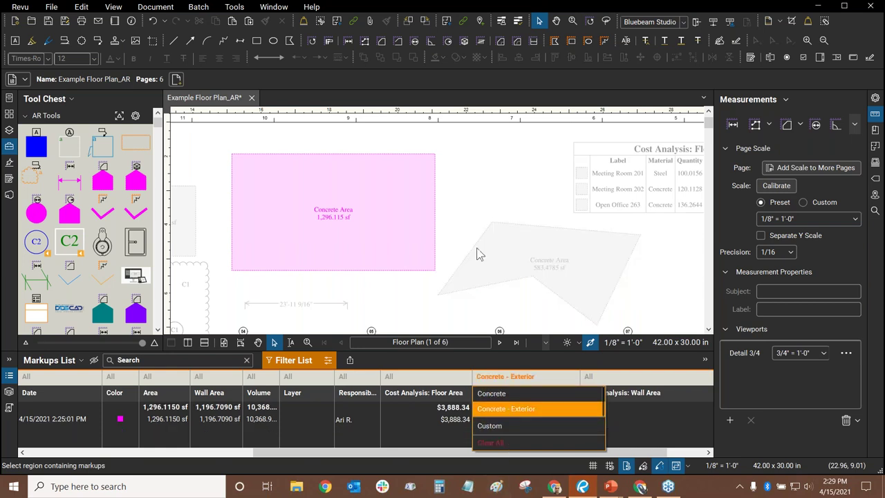
scroll(609, 267, down, 3)
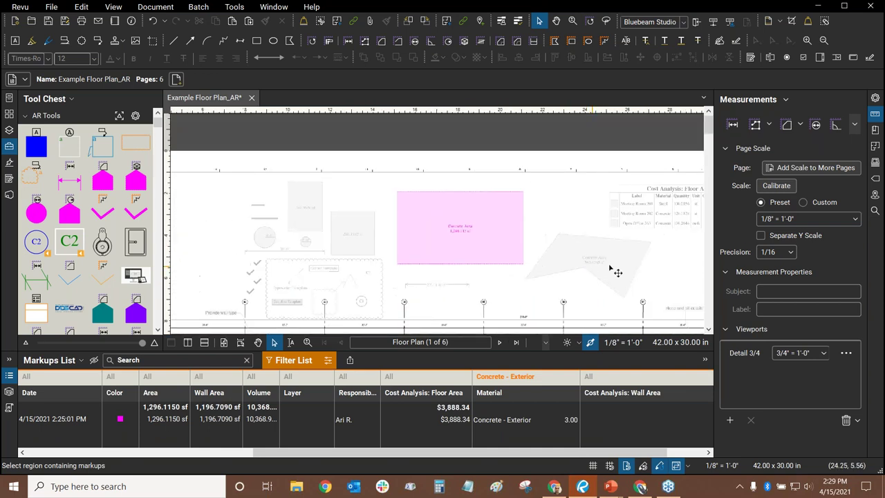
scroll(607, 259, down, 5)
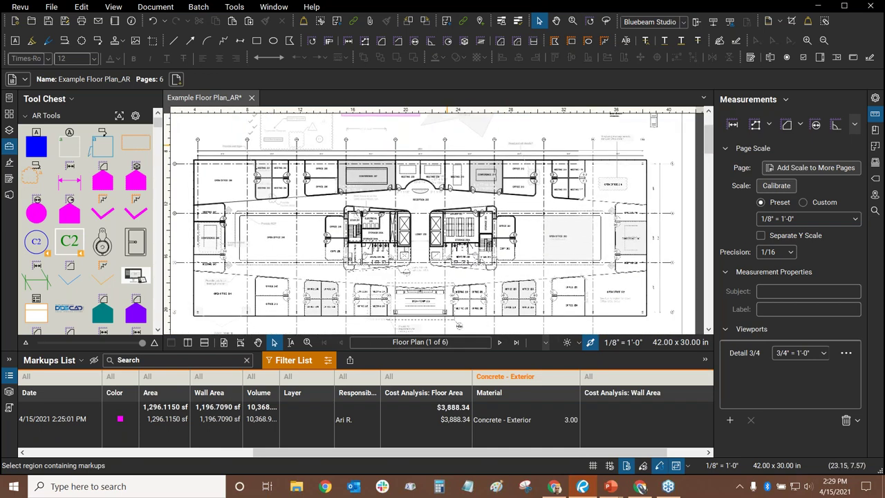
scroll(431, 163, up, 5)
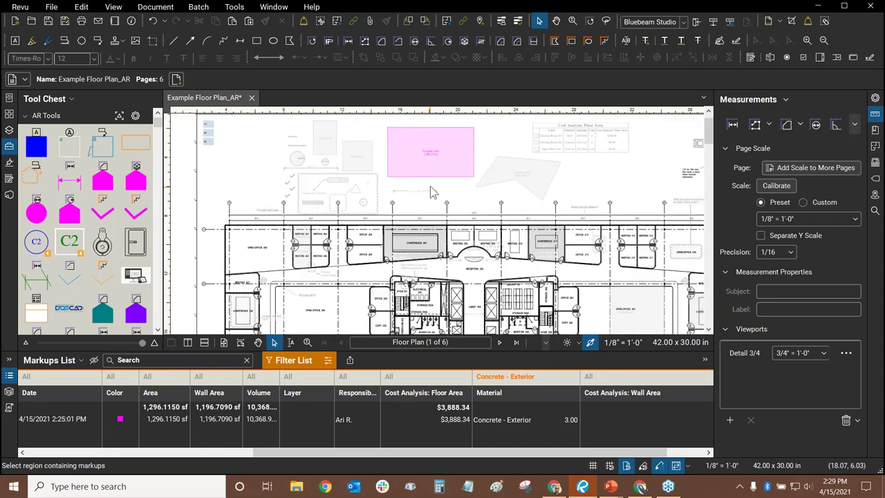
scroll(430, 163, up, 2)
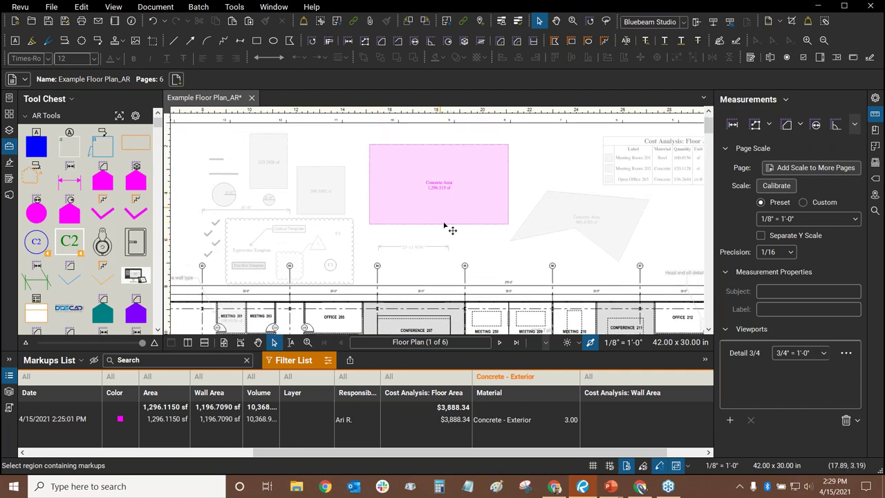
Step: Change the Material filter to Concrete only, dropping Concrete - Exterior
click(529, 379)
click(511, 395)
click(516, 377)
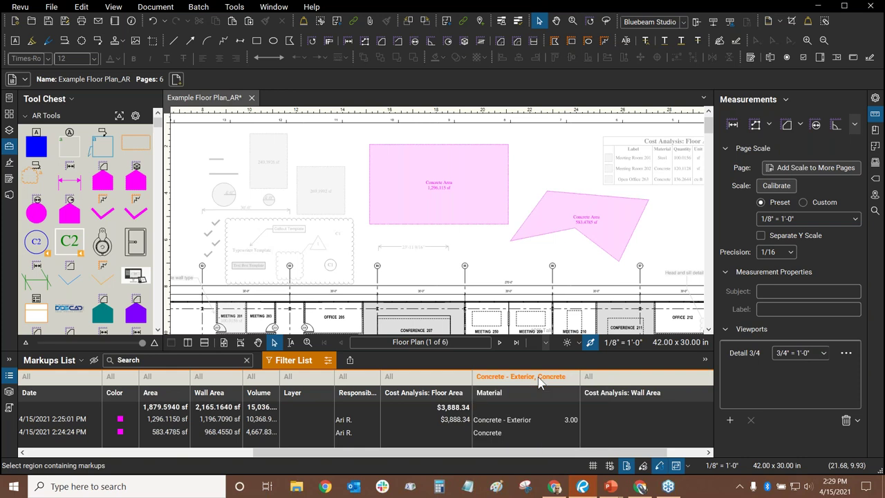
click(515, 377)
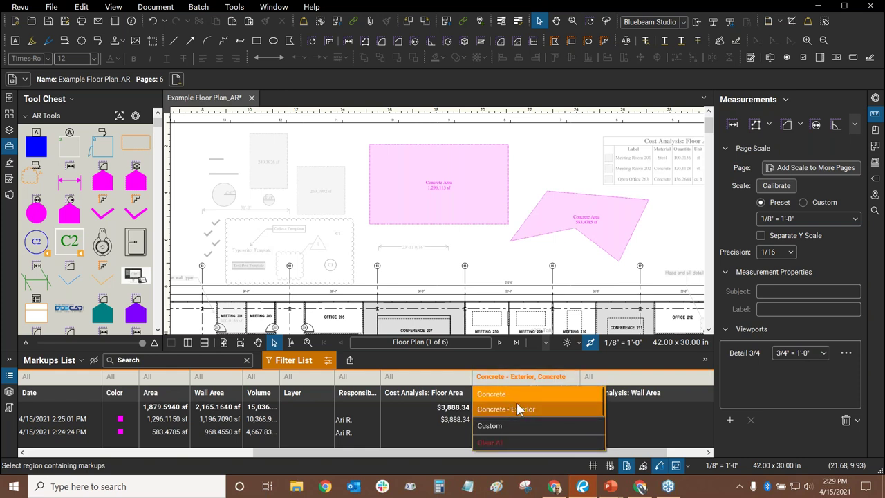
click(507, 412)
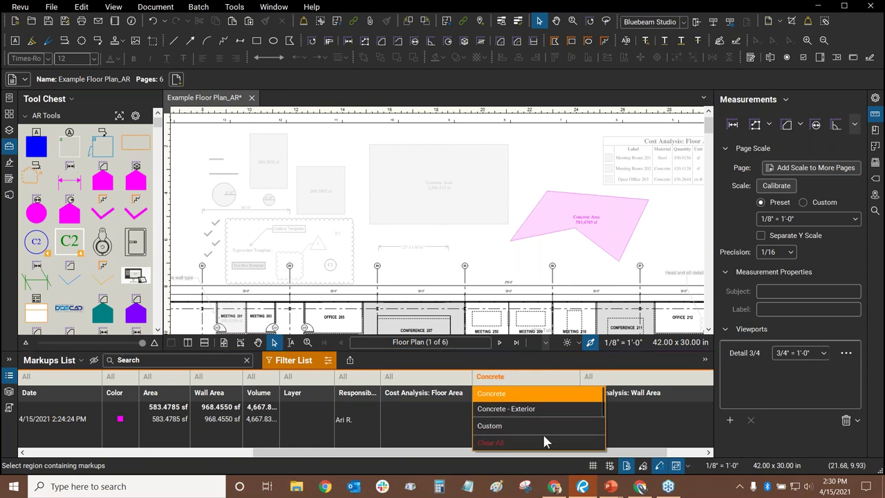
click(529, 181)
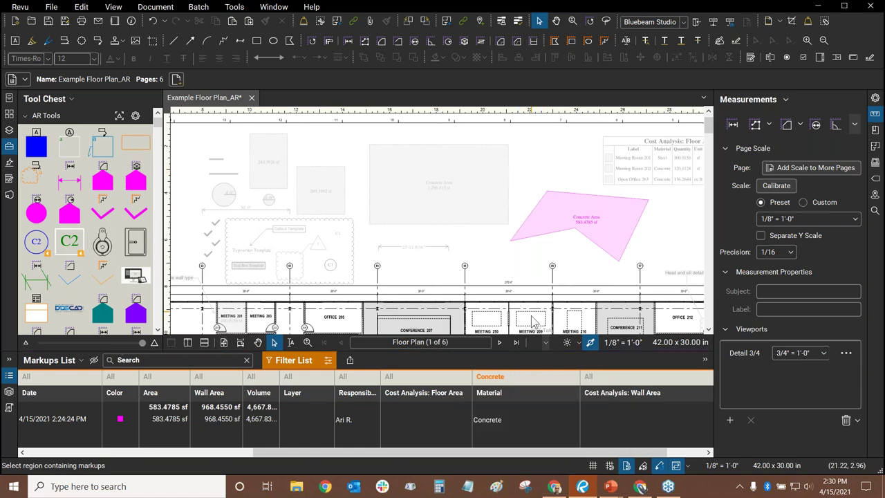
Step: Select the pink 583.4785 sf Concrete Area polygon on the plan
scroll(540, 252, down, 4)
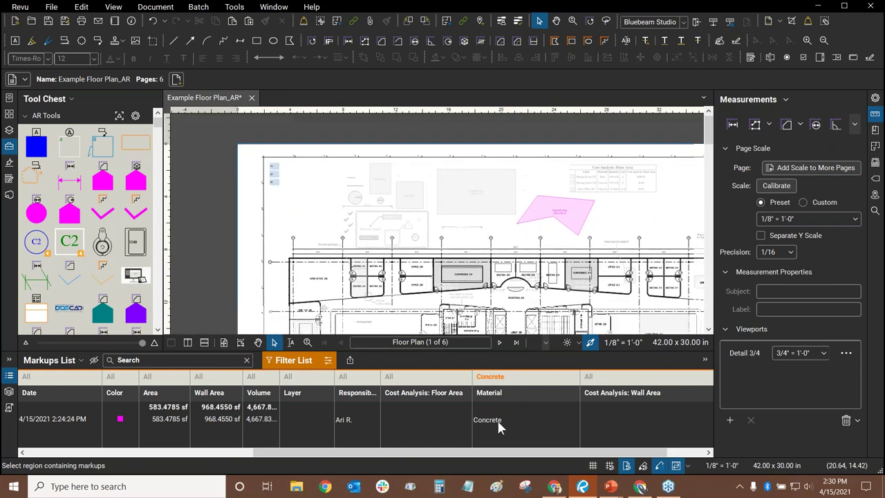
click(536, 381)
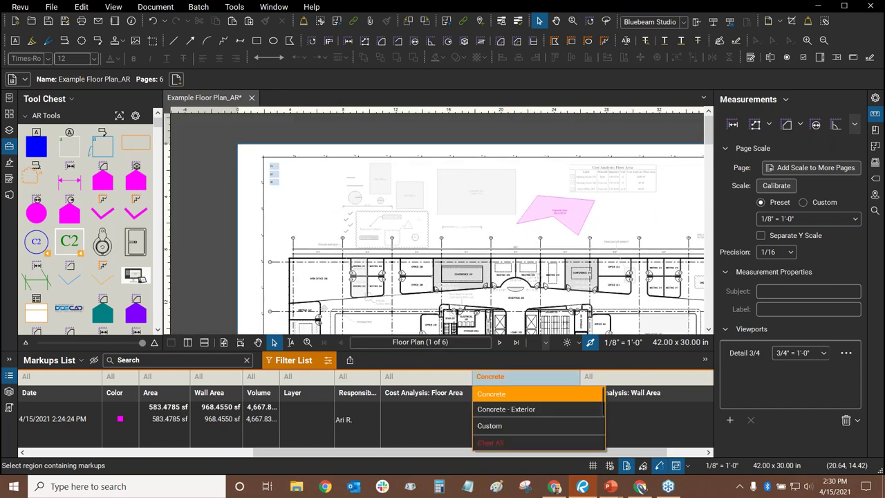
click(489, 222)
drag(523, 204, 483, 168)
scroll(483, 167, down, 2)
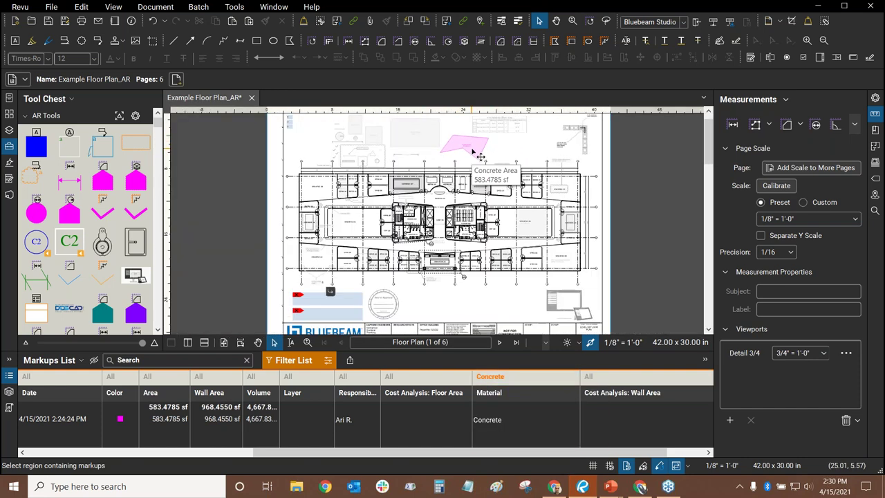
click(477, 152)
scroll(429, 117, up, 4)
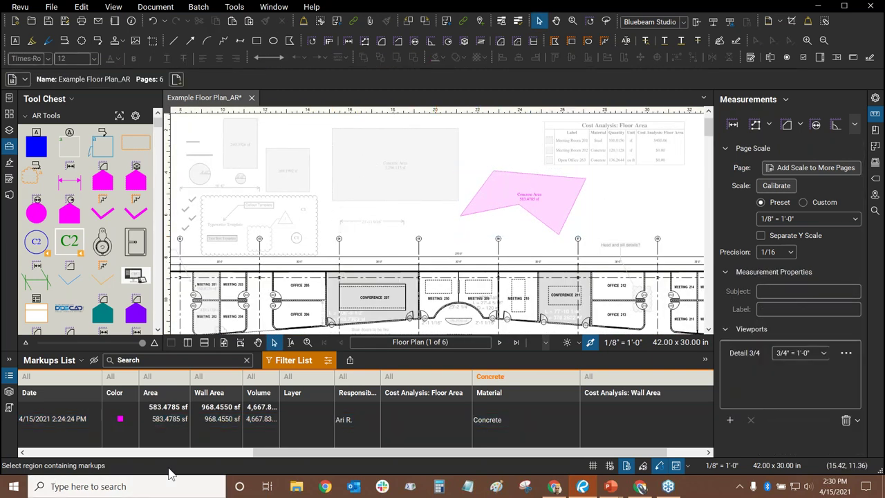
drag(266, 452, 72, 450)
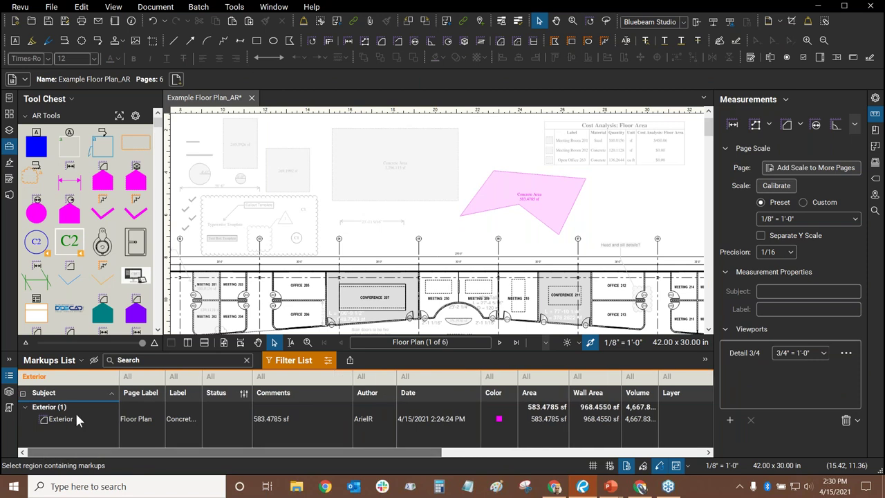
Step: Check the 1,296.115 sf rectangle's properties: Exterior subject and Concrete - Exterior material
click(409, 191)
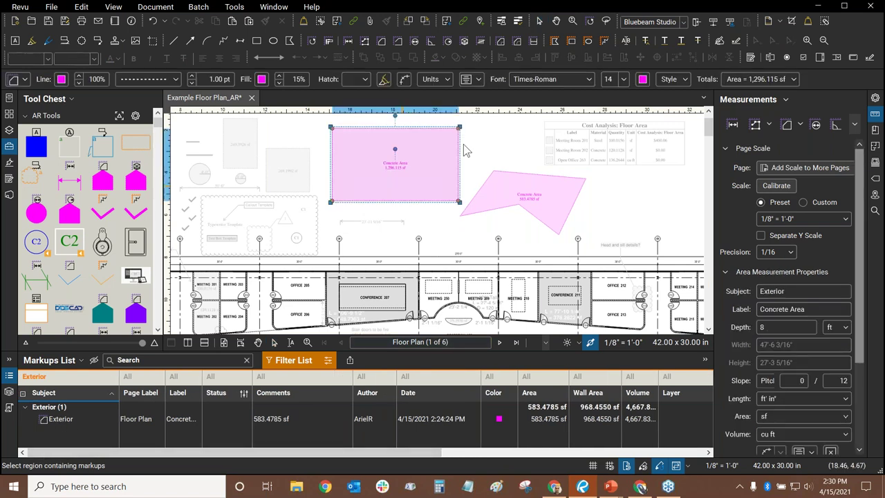
drag(408, 192, 474, 219)
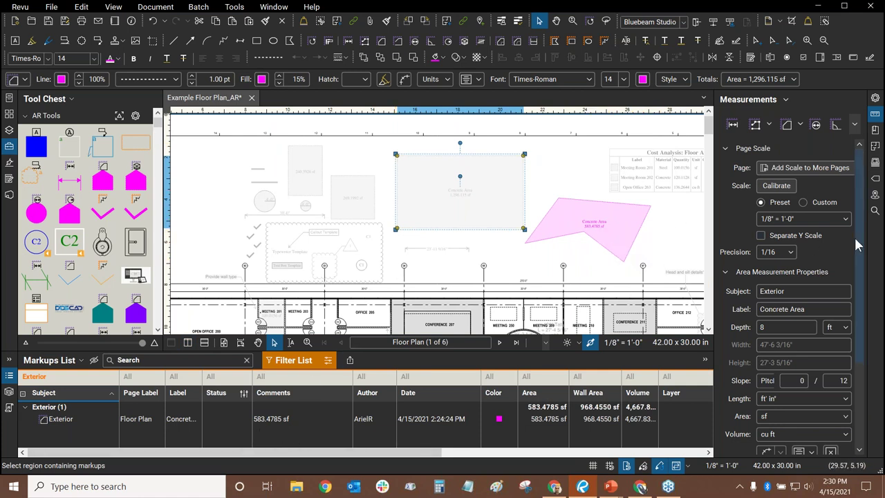
click(876, 97)
drag(864, 148, 864, 118)
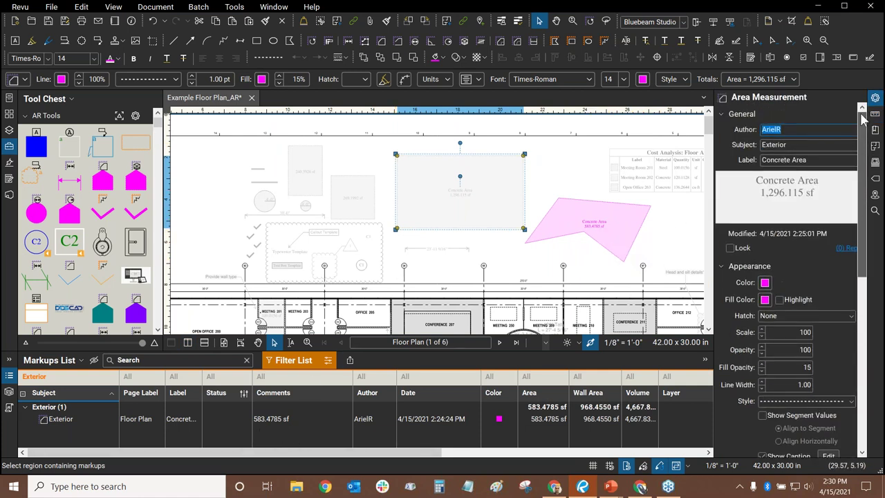
scroll(864, 138, down, 5)
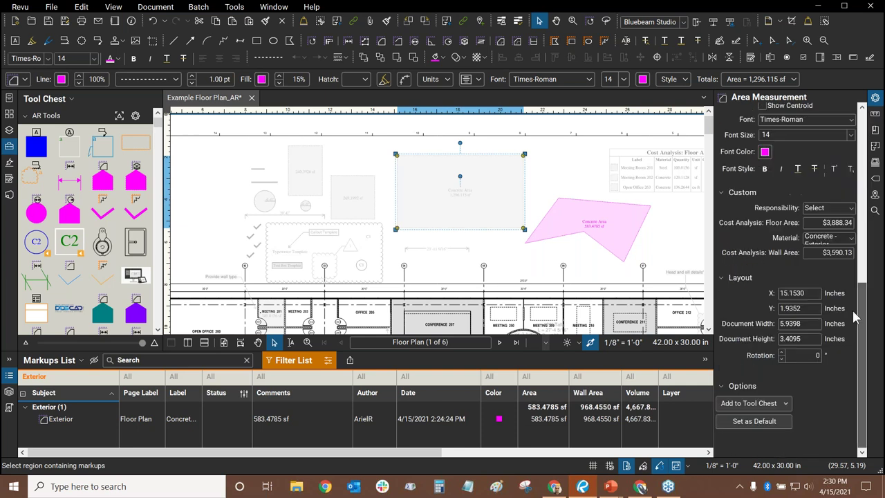
click(846, 238)
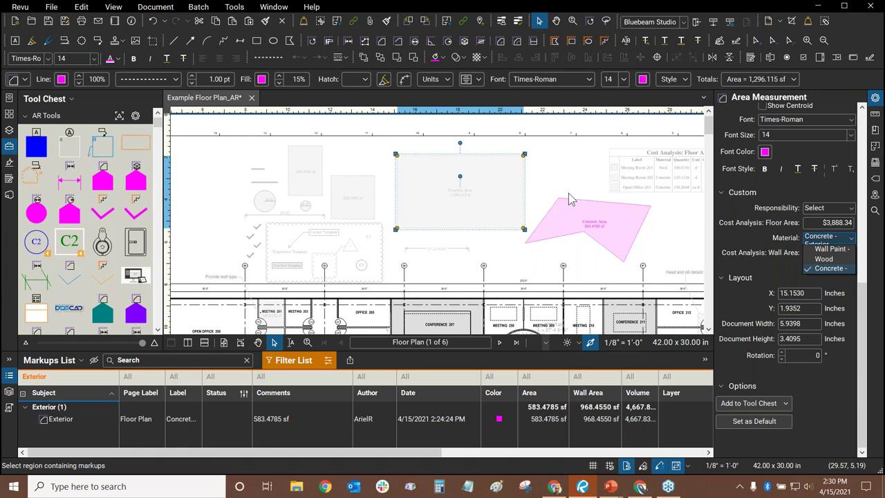
click(558, 167)
scroll(840, 148, up, 6)
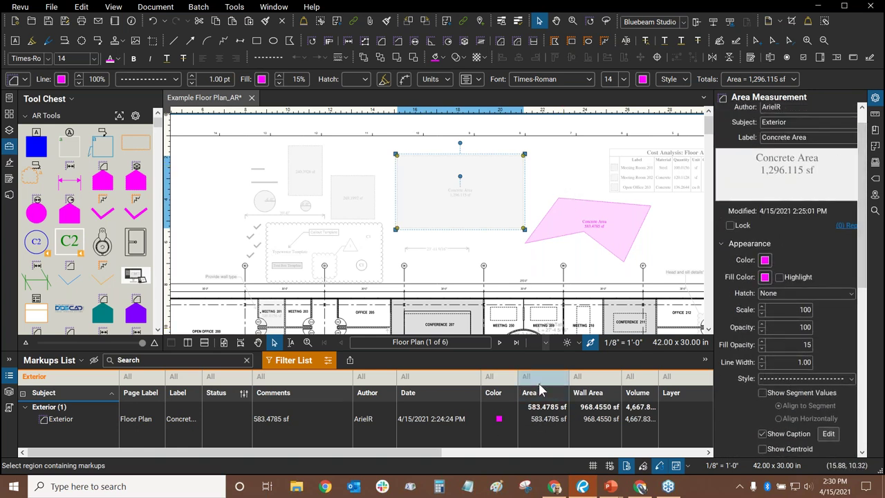
Step: Switch the Material filter to Concrete - Exterior, listing only the 1,296.115 sf Concrete Area
drag(364, 462, 597, 457)
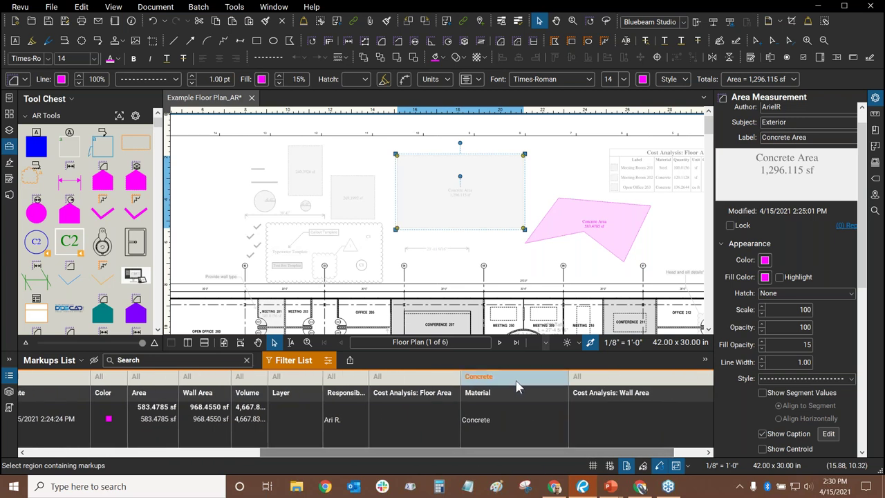
click(511, 377)
click(513, 398)
click(514, 380)
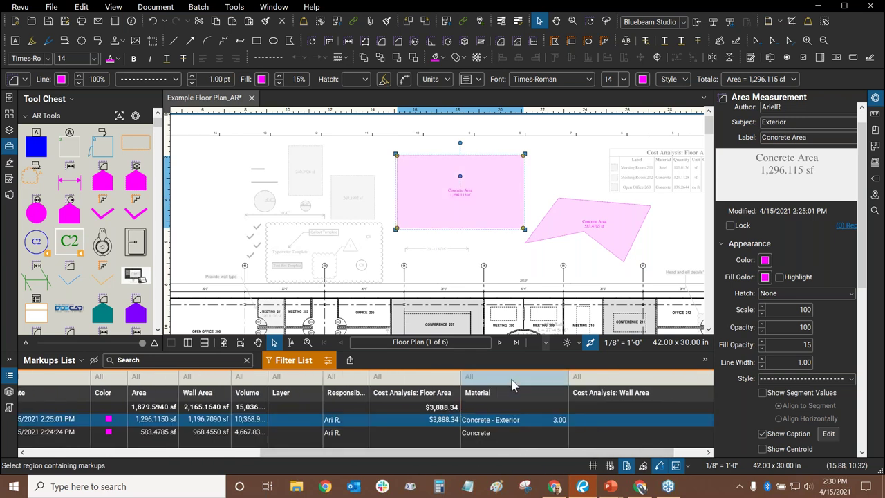
click(514, 381)
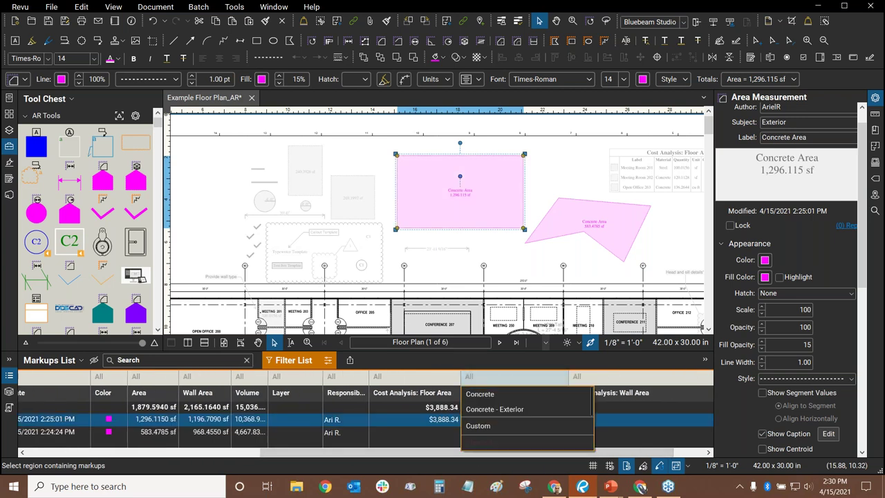
click(498, 409)
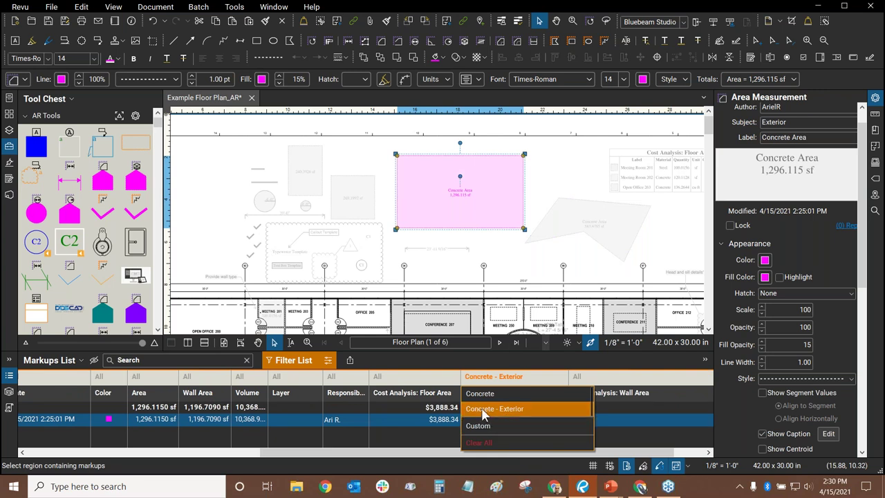
click(467, 352)
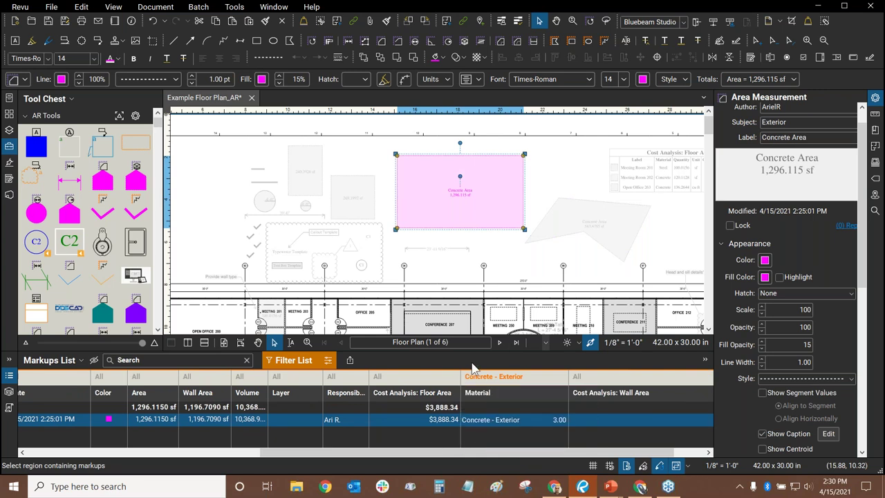
drag(435, 453, 197, 440)
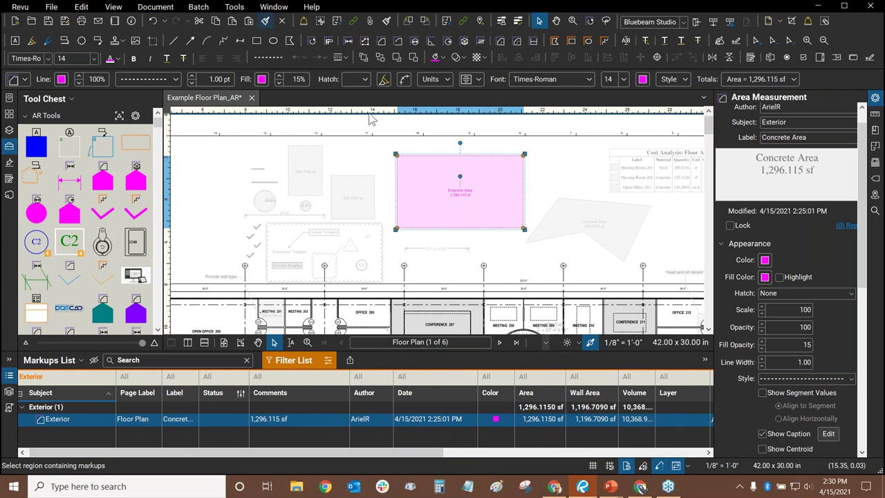
click(268, 23)
click(93, 8)
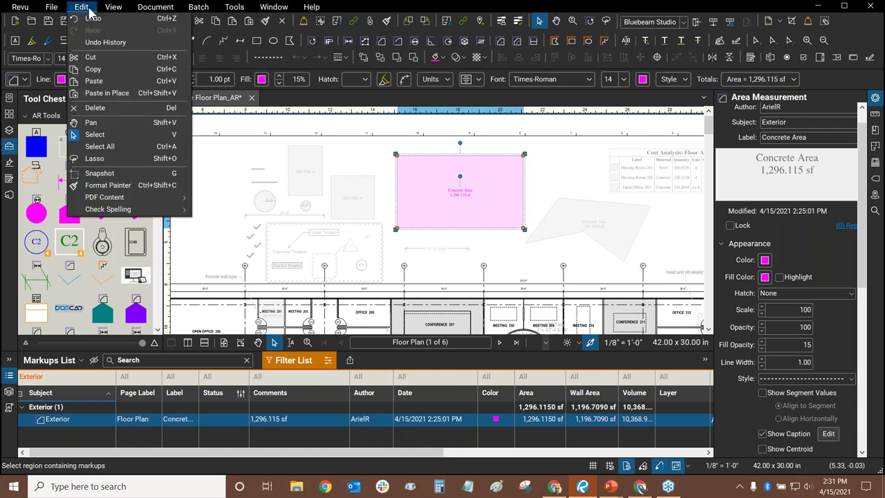
click(90, 185)
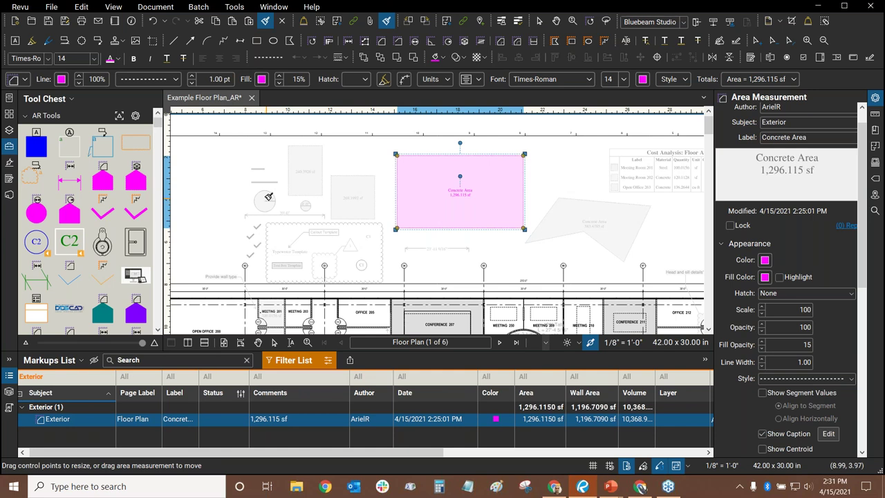
key(Escape)
click(459, 192)
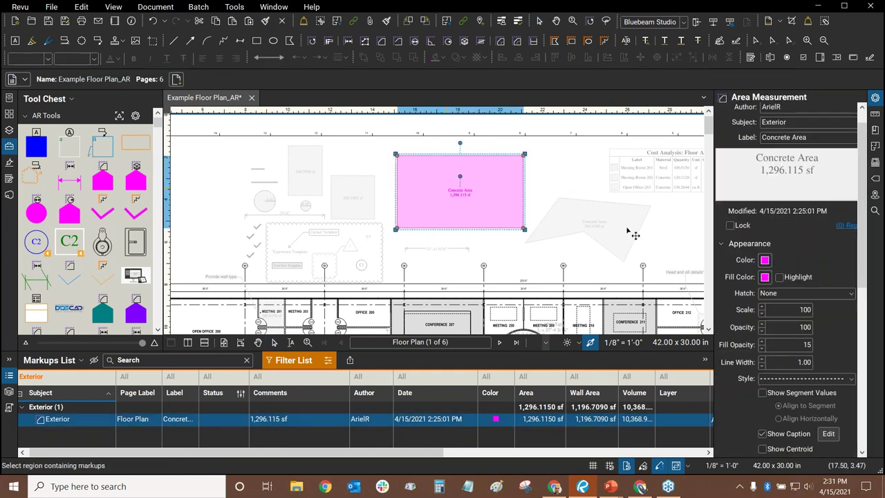
scroll(544, 178, right, 1)
scroll(562, 199, up, 1)
scroll(370, 244, up, 2)
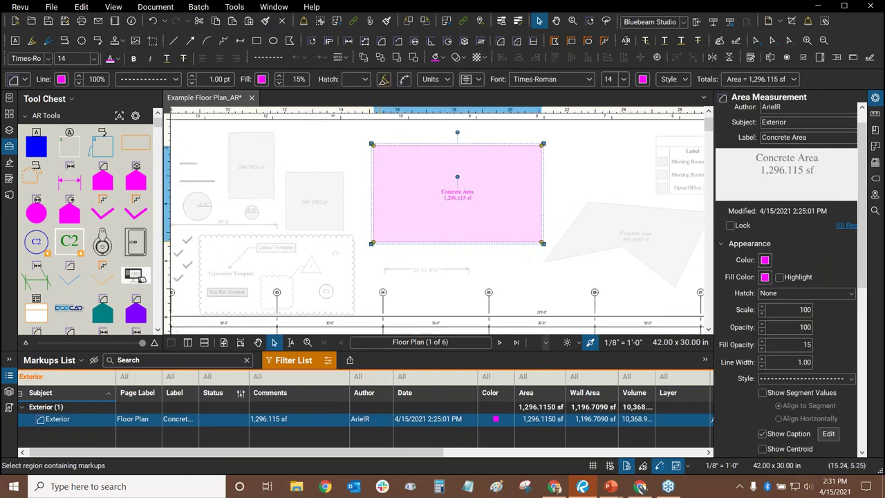
Step: Clear the Material filter to show all areas, then filter back to Concrete - Exterior
drag(450, 454, 713, 456)
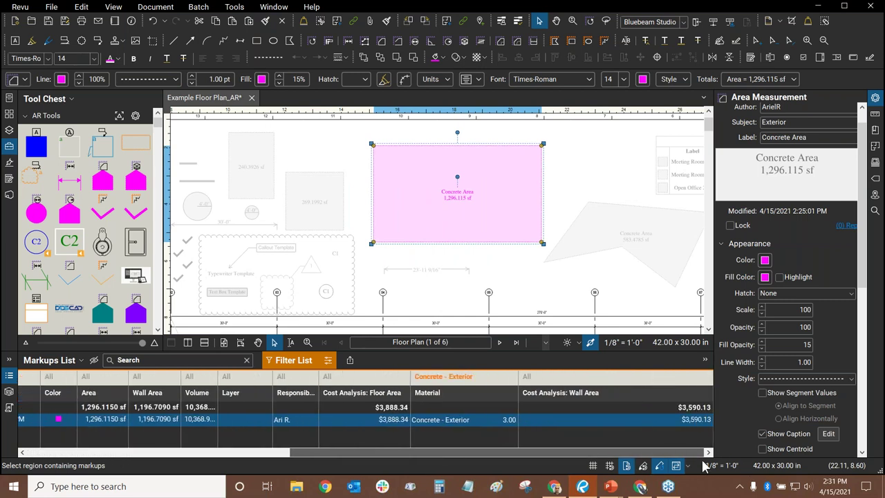
click(463, 380)
click(473, 409)
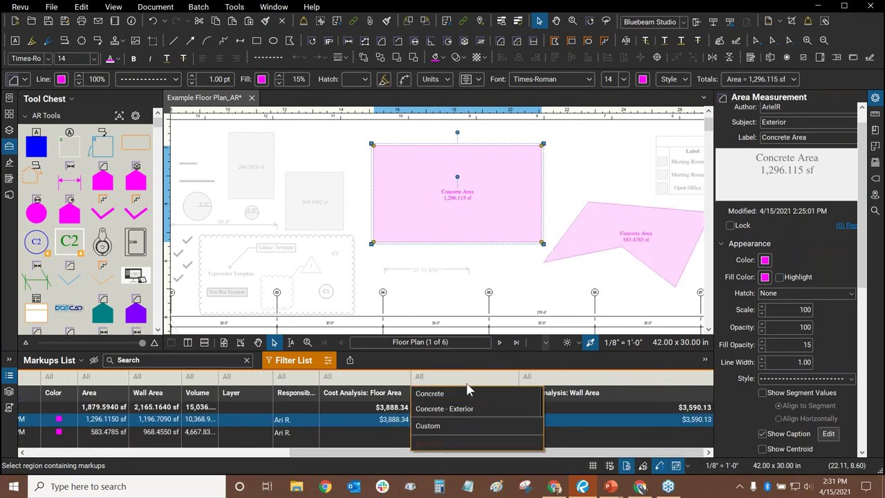
click(463, 409)
Step: Check the rectangle's Subject property, then select the 583.4785 sf Concrete Area polygon
mouse_move(533, 282)
mouse_down()
mouse_move(509, 256)
mouse_move(450, 290)
mouse_up()
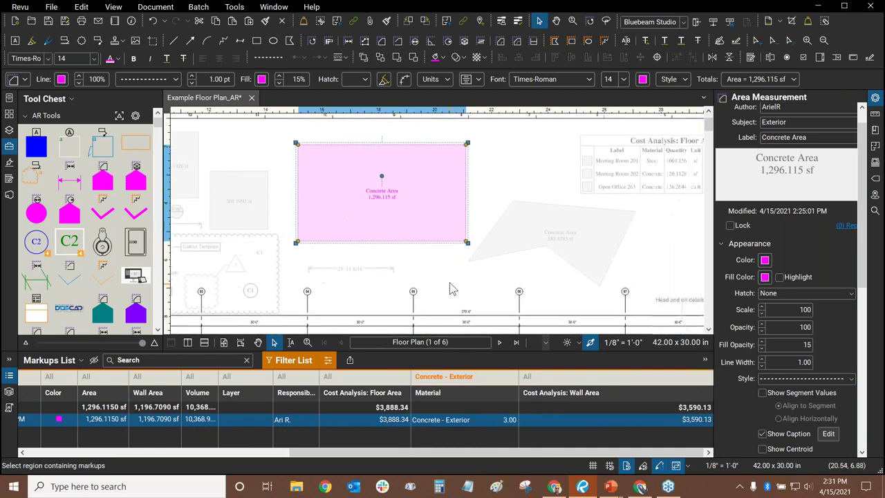
drag(524, 171, 556, 189)
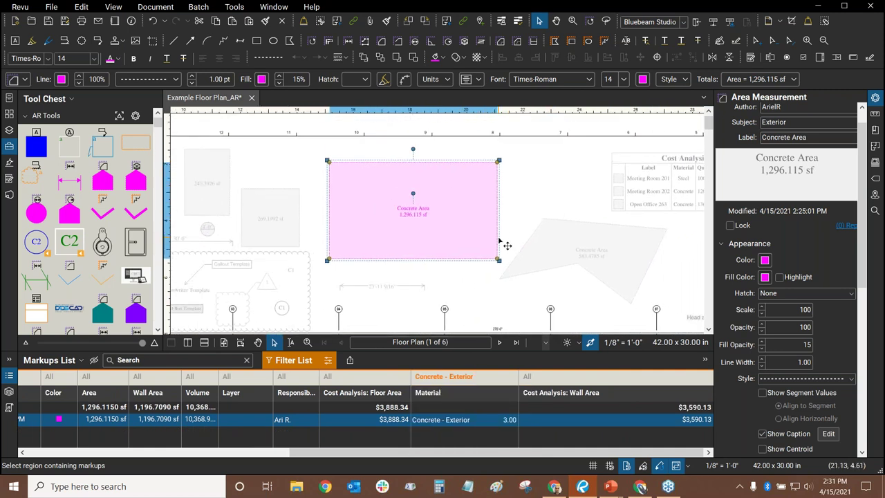
drag(519, 203, 538, 185)
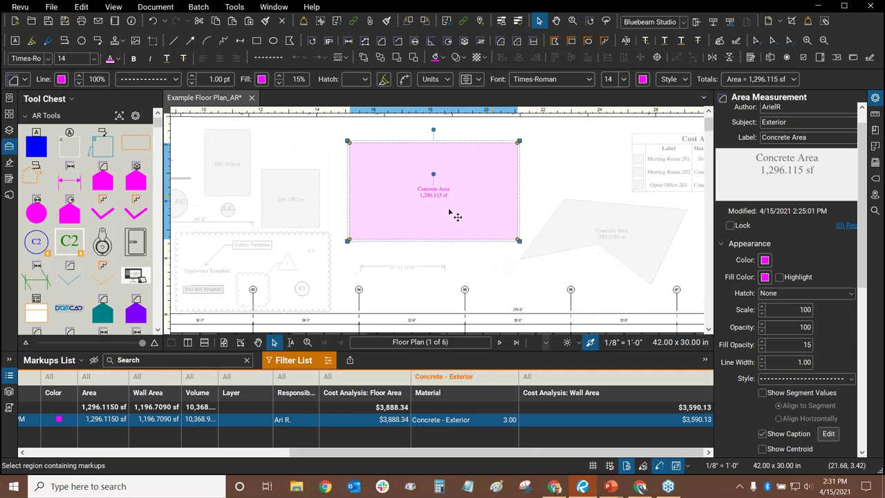
scroll(439, 205, up, 2)
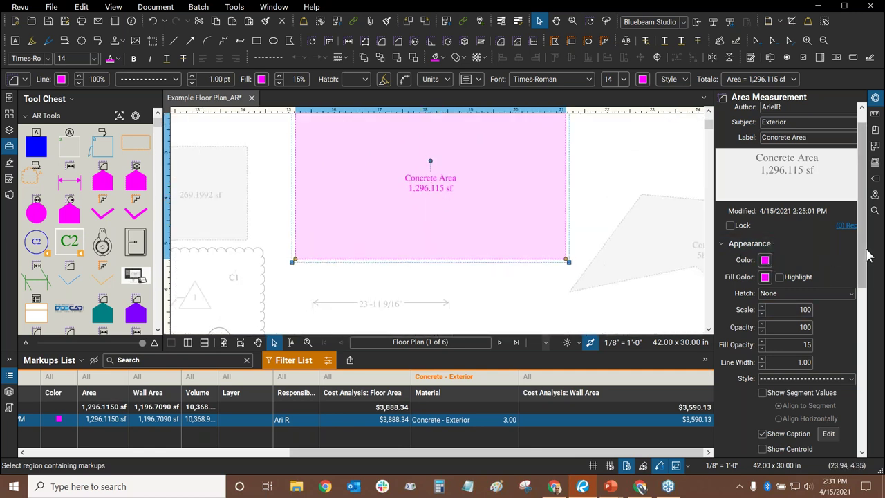
scroll(865, 263, down, 5)
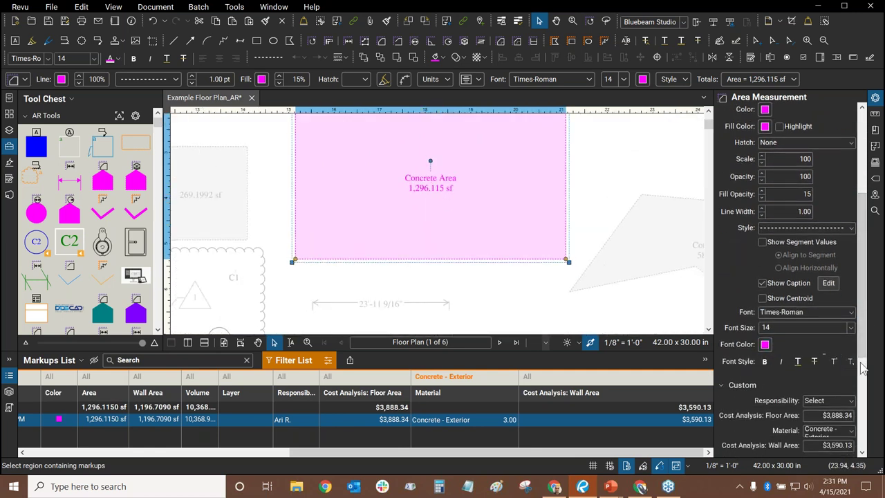
drag(863, 368, 864, 291)
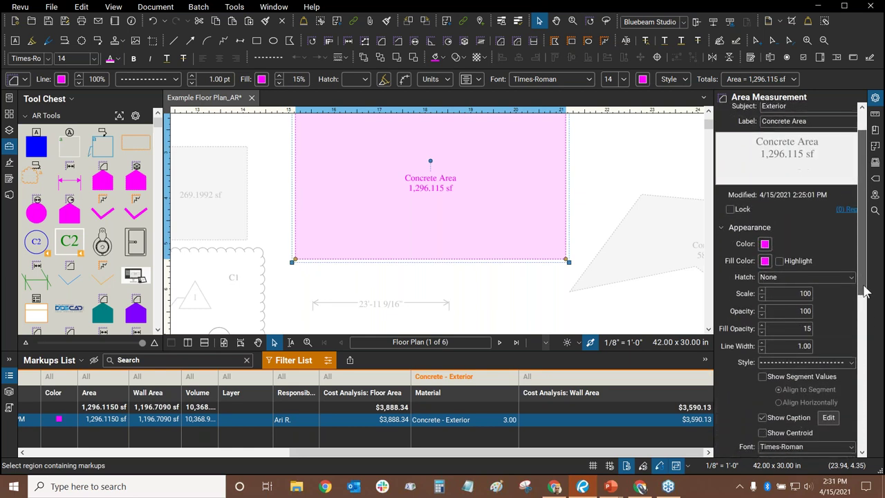
scroll(865, 290, down, 2)
scroll(581, 188, right, 3)
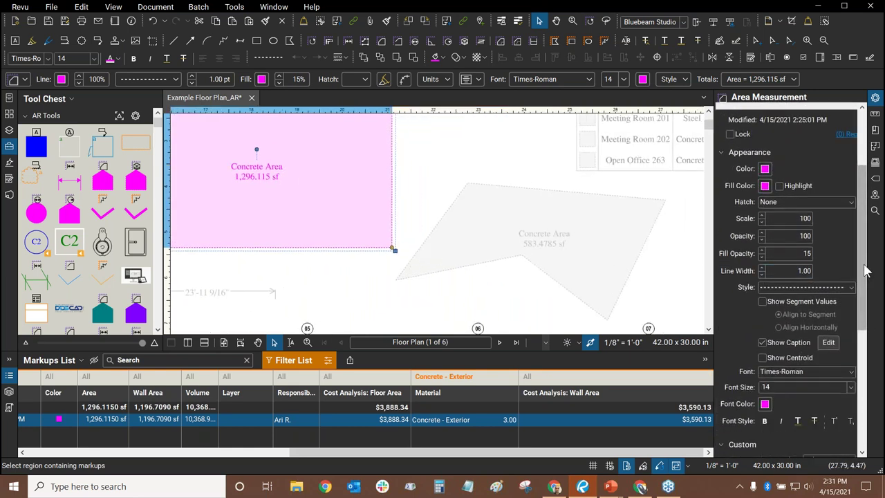
scroll(868, 271, up, 3)
click(773, 145)
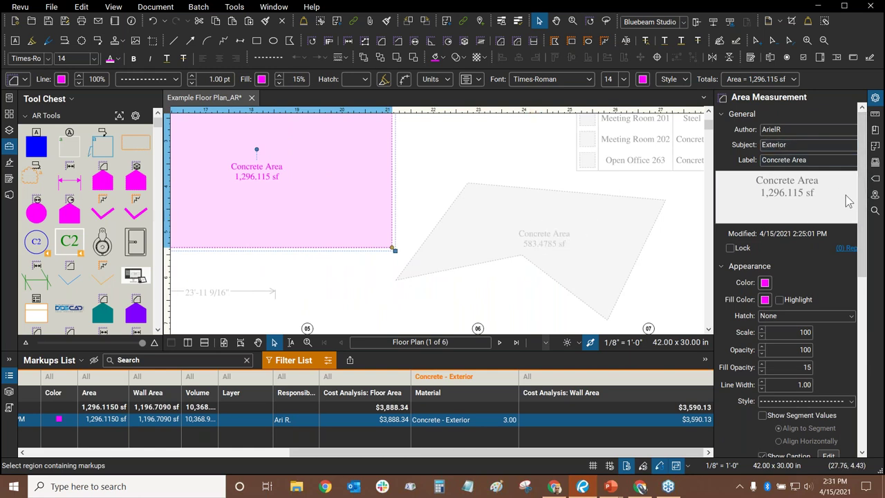
scroll(849, 200, down, 5)
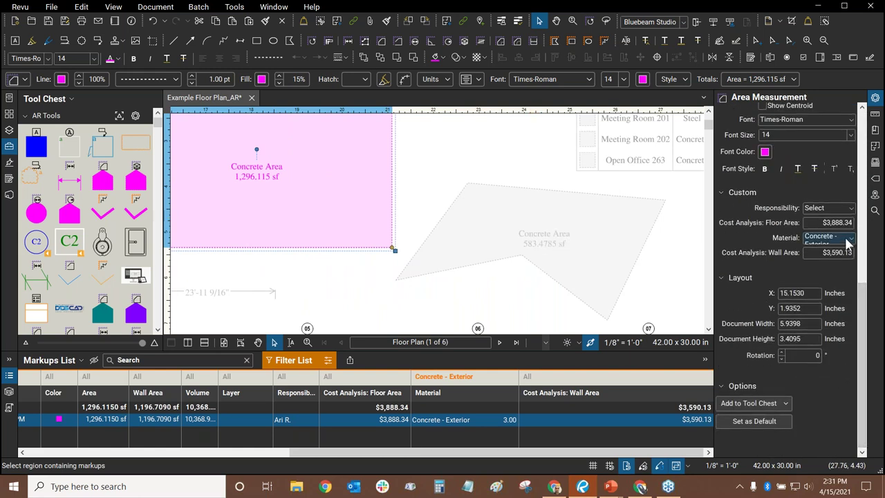
click(501, 239)
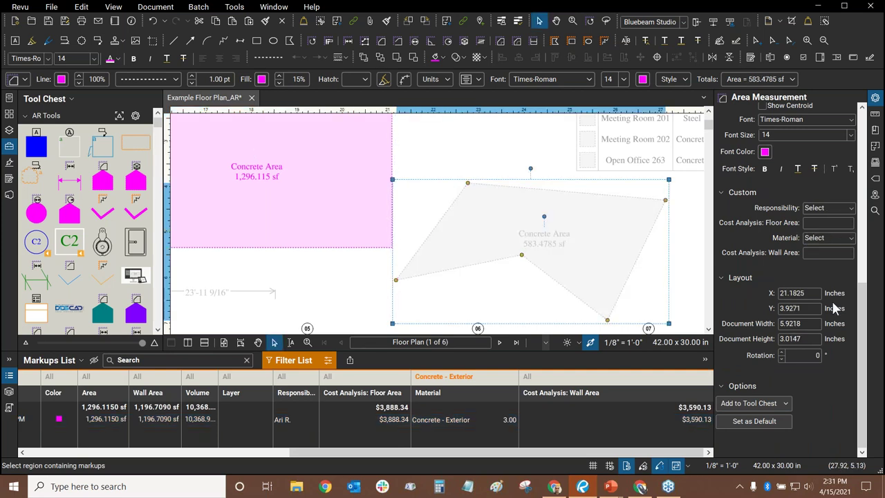
Step: Set the 583.4785 sf polygon's material to Concrete - Exterior
drag(862, 308, 865, 122)
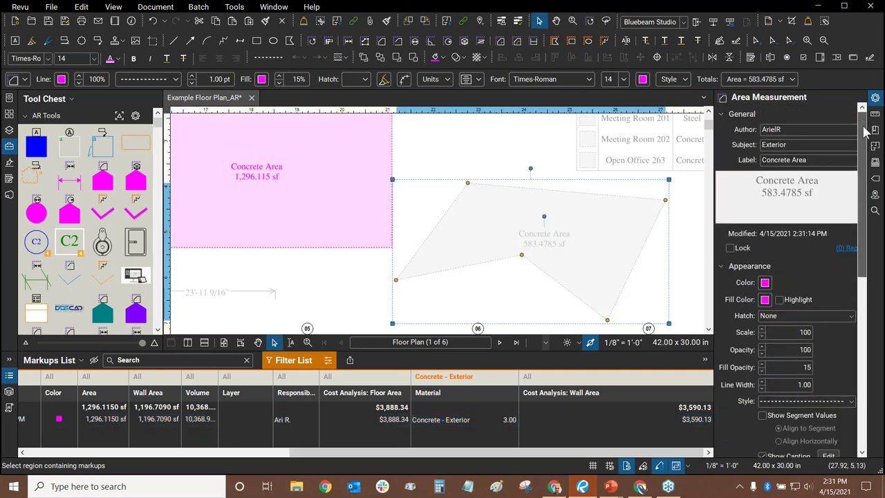
scroll(851, 207, down, 5)
click(833, 239)
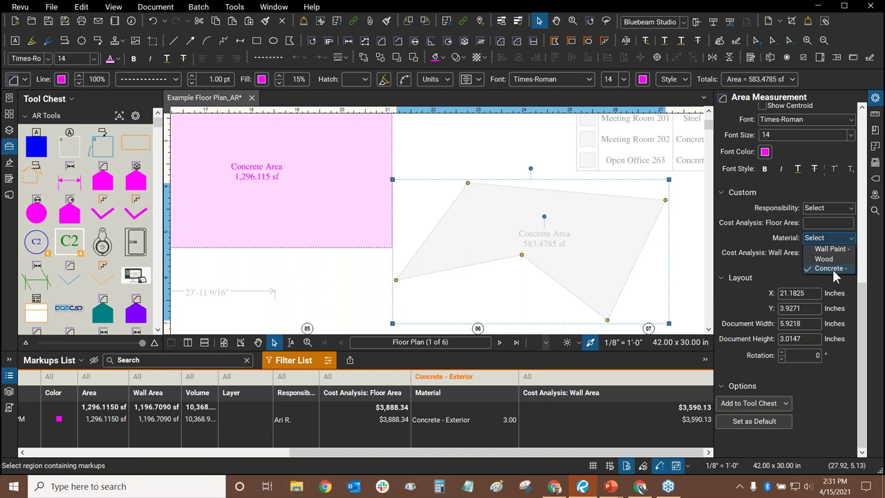
click(833, 269)
Step: Select the 269.1992 sf area rectangle and change its Subject from Interior to Exterior
scroll(239, 297, left, 2)
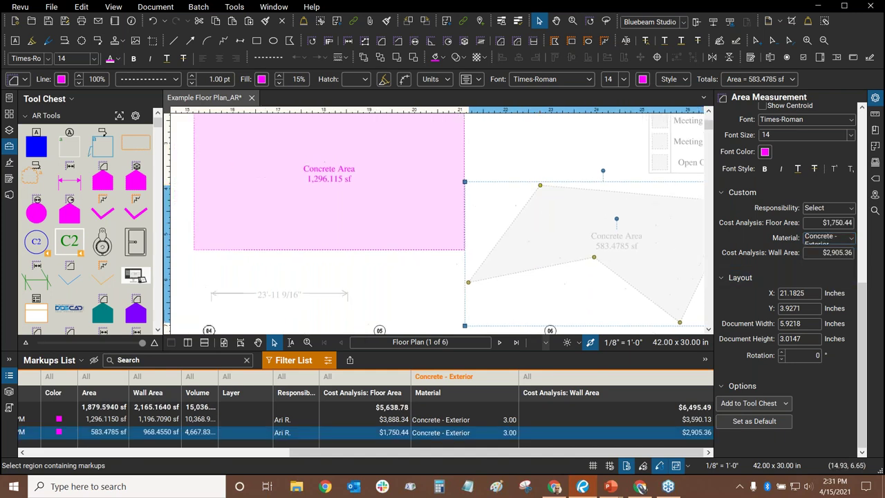
drag(319, 452, 76, 451)
scroll(609, 214, down, 4)
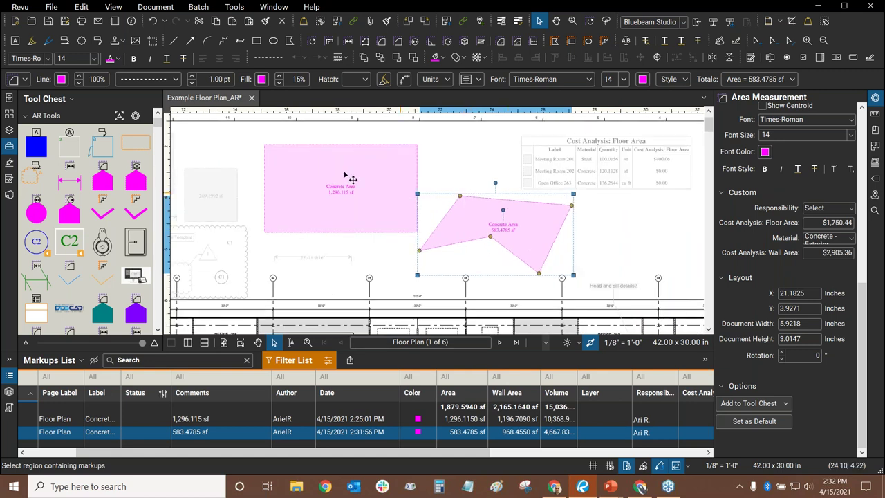
drag(411, 195, 493, 199)
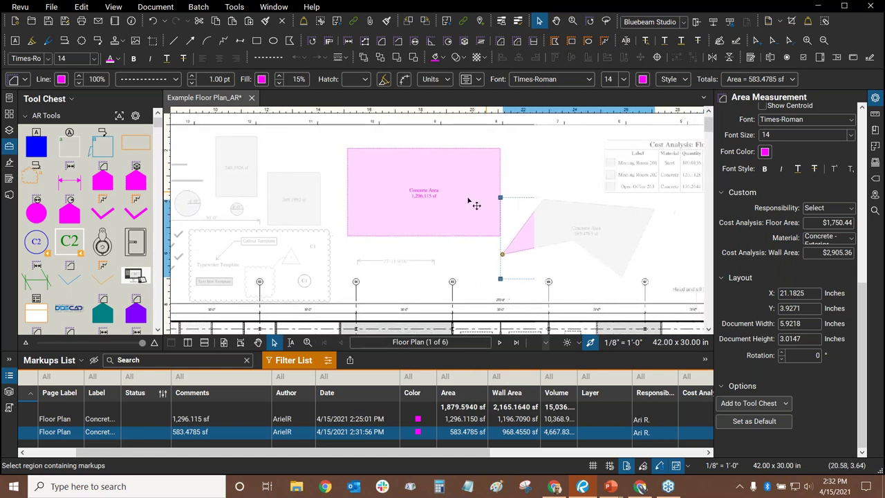
click(297, 219)
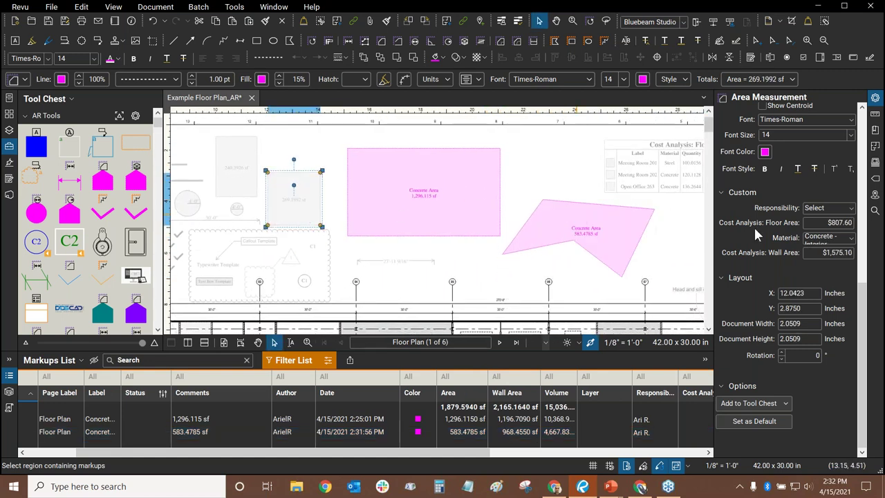
click(844, 241)
click(844, 241)
drag(869, 273, 858, 101)
click(817, 144)
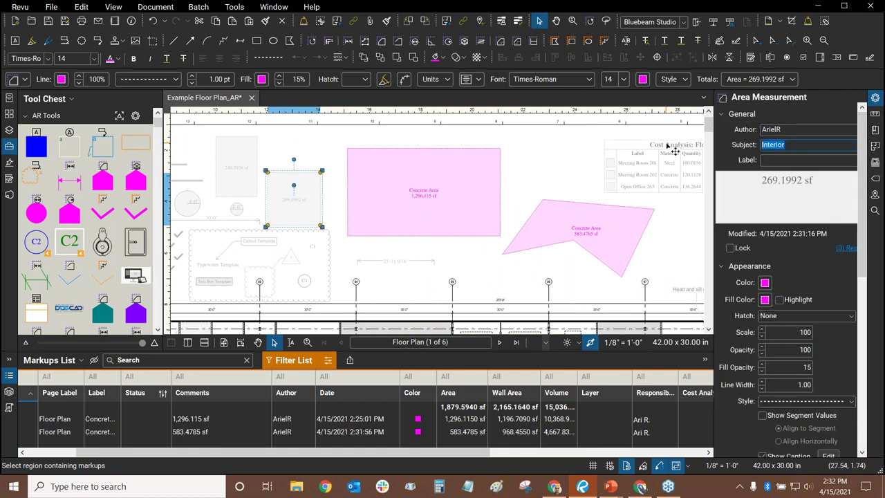
text(Exterior)
key(Tab)
Step: Set the 269.1992 sf rectangle's material to Concrete - Exterior, then deselect it
drag(862, 227, 857, 365)
scroll(858, 365, down, 1)
click(834, 239)
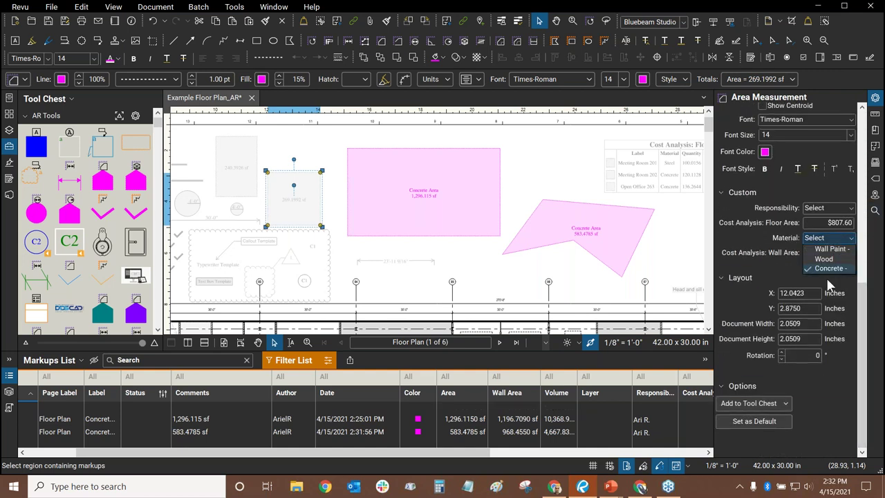
click(830, 268)
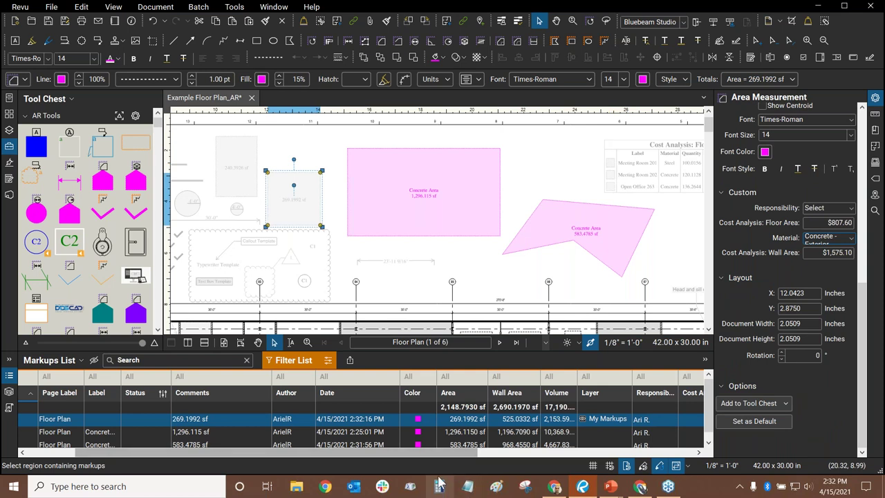
drag(431, 455, 285, 450)
scroll(358, 227, down, 2)
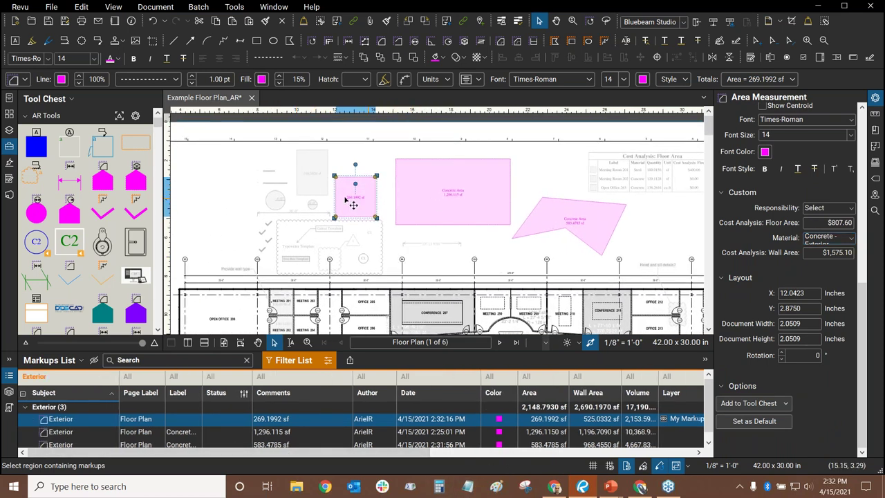
scroll(357, 228, up, 1)
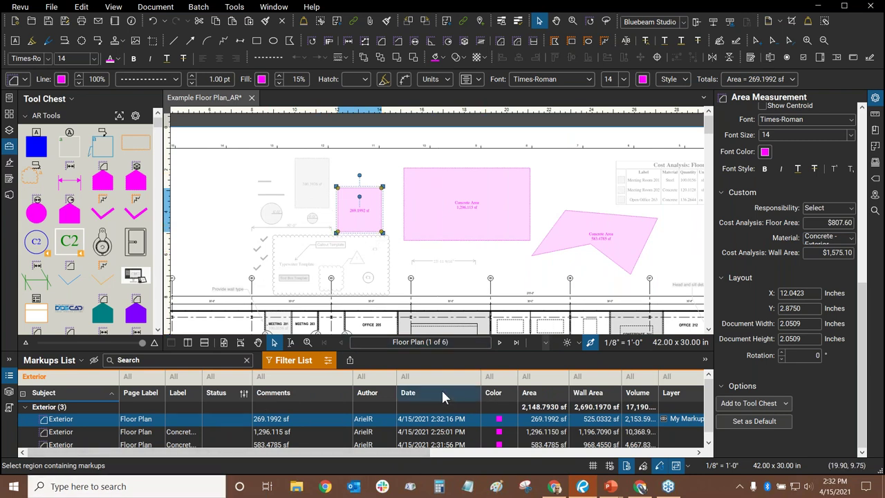
click(213, 218)
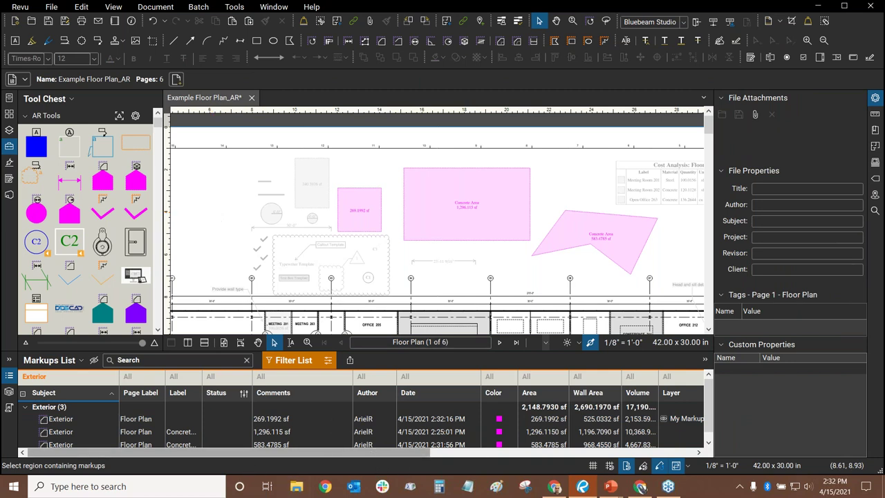
Step: Save the current filter as 'Concrete Exterior', clear all filters, then reapply the saved filter
mouse_move(574, 349)
mouse_down()
mouse_move(572, 334)
mouse_move(573, 343)
mouse_up()
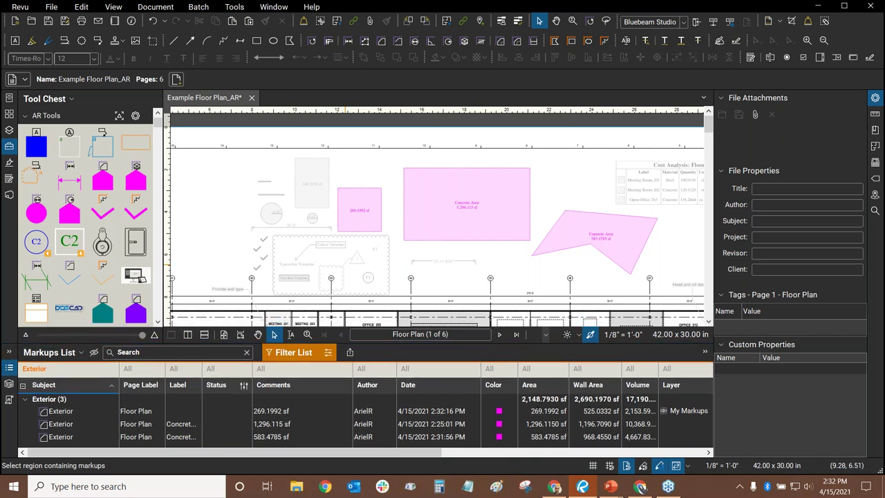
click(325, 359)
click(398, 394)
text(Con)
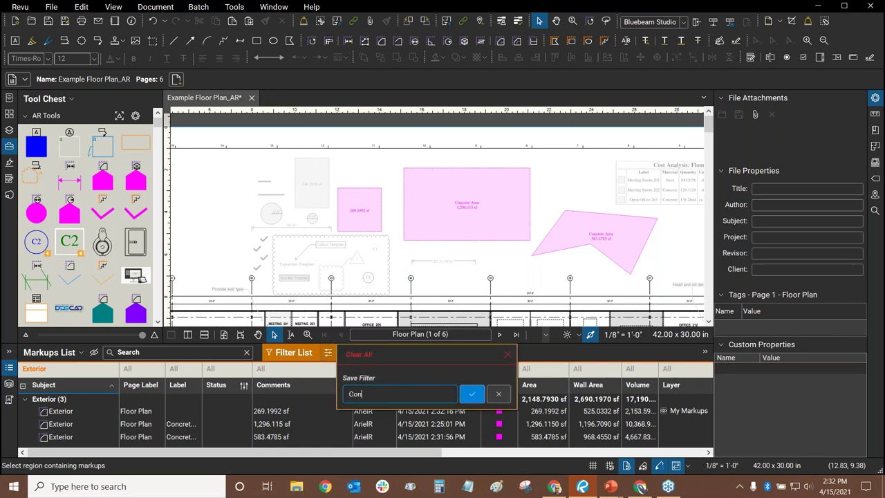
text(crete Exterior)
click(474, 392)
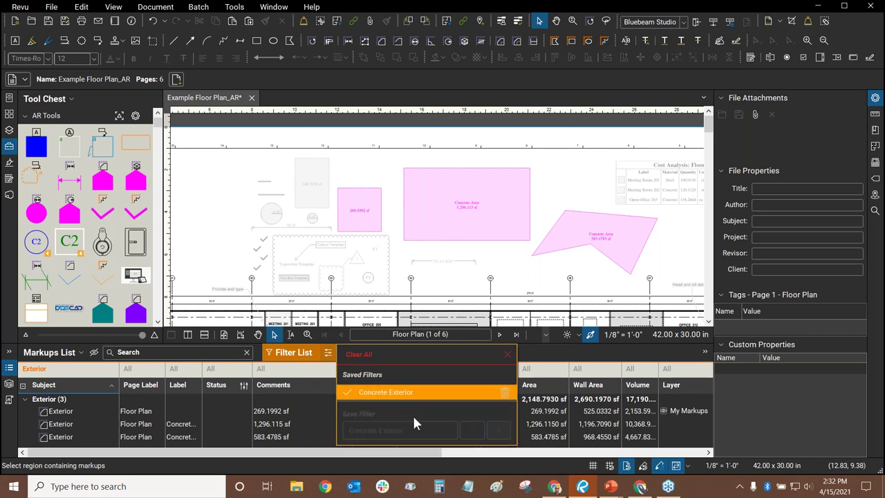
click(360, 353)
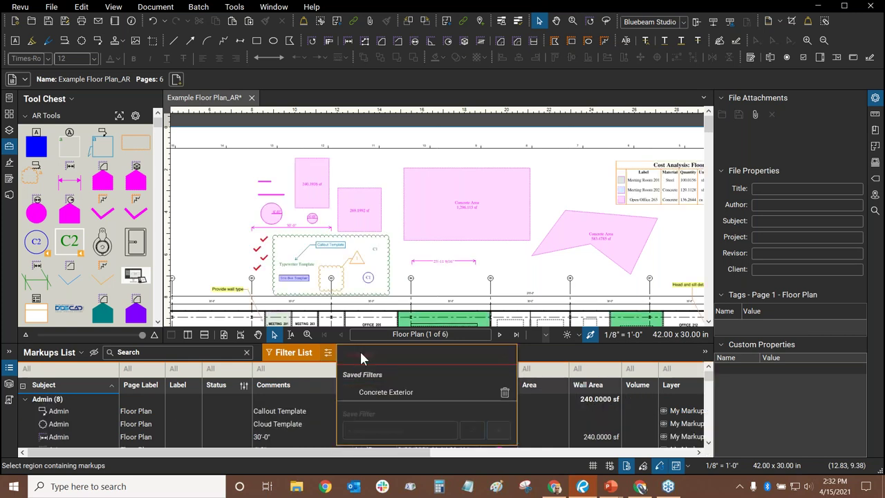
click(365, 393)
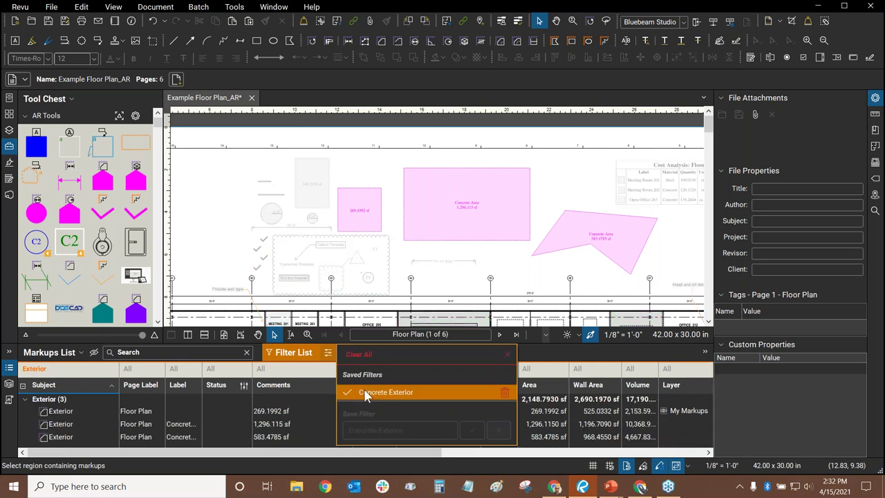
click(307, 322)
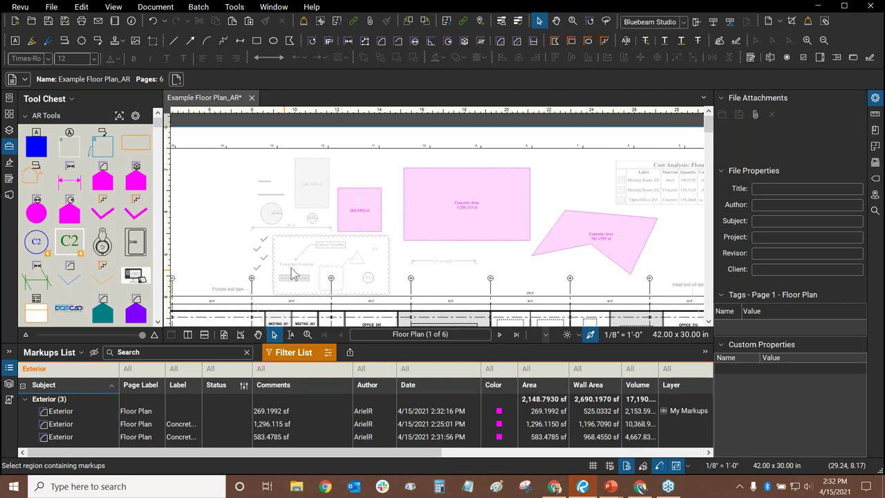
Step: Start a PDF Summary of the markups and view its Filter and Sort settings
click(350, 353)
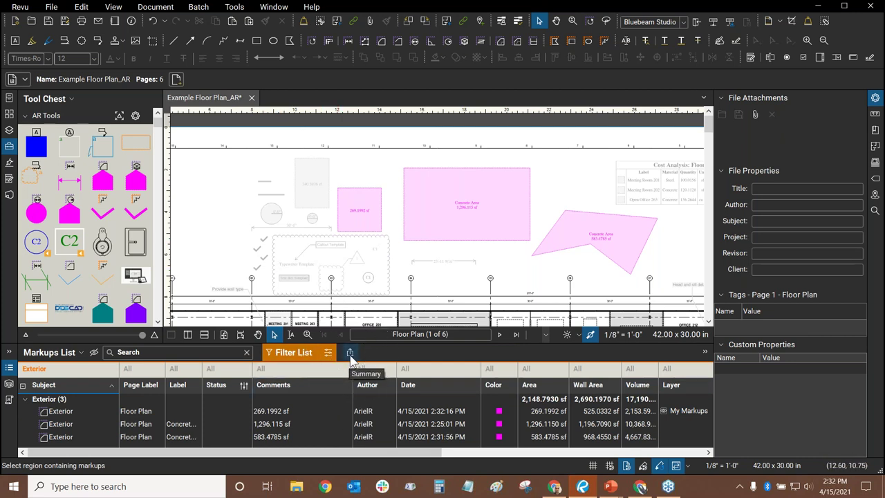
click(350, 354)
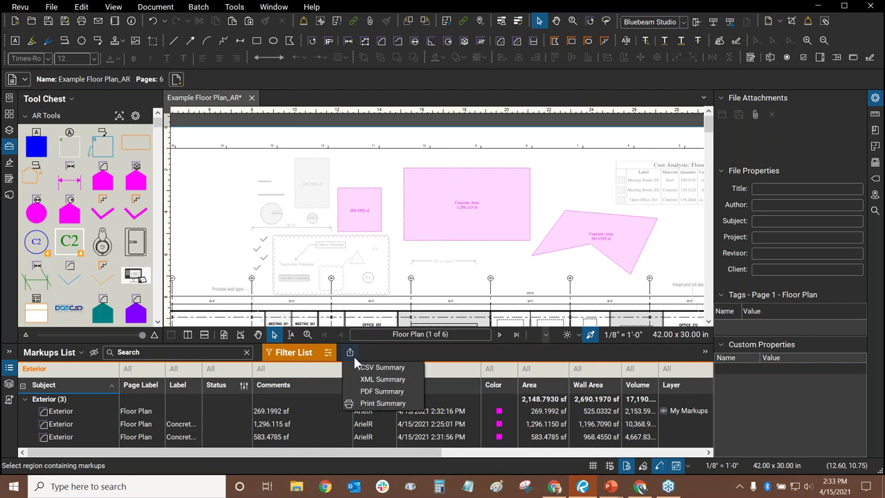
click(368, 392)
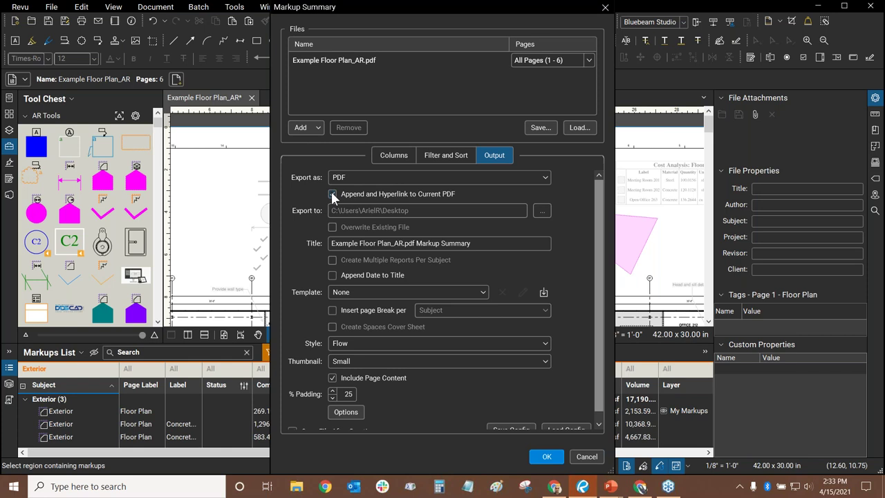
click(440, 155)
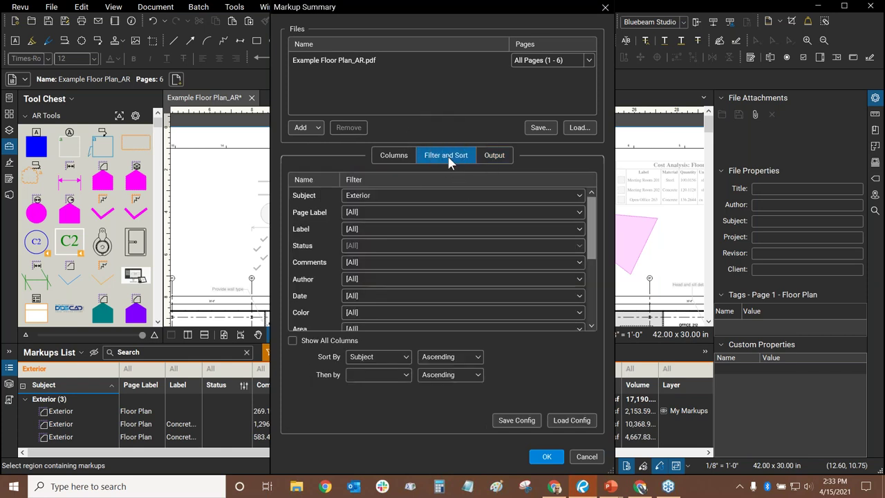
Step: Confirm the summary's Subject filter is set to Exterior
click(374, 196)
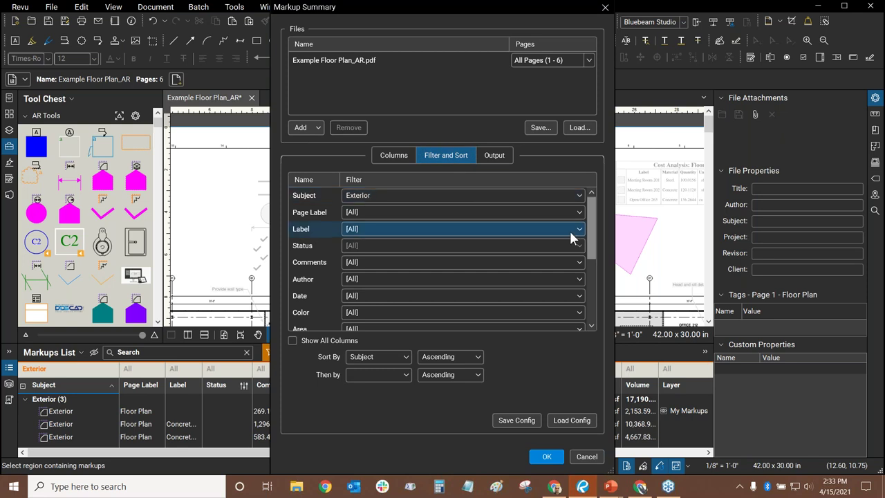
mouse_move(591, 215)
mouse_down()
mouse_move(593, 292)
mouse_move(588, 207)
mouse_up()
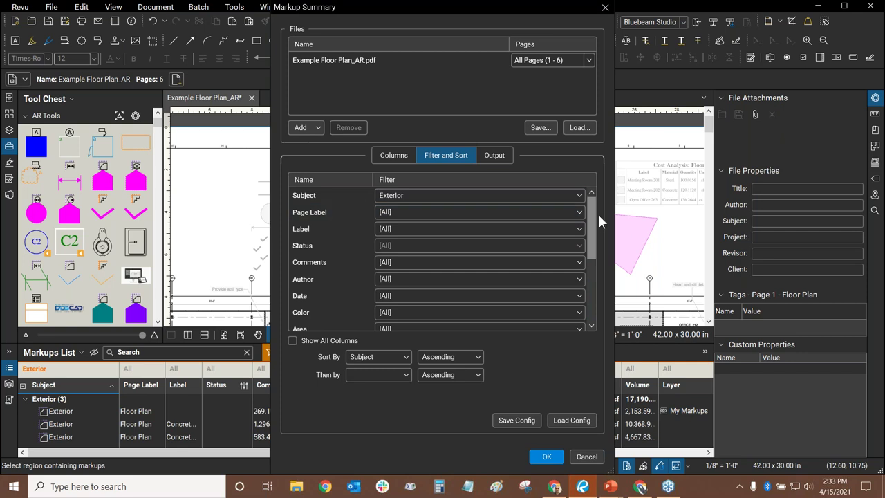
drag(588, 209, 600, 277)
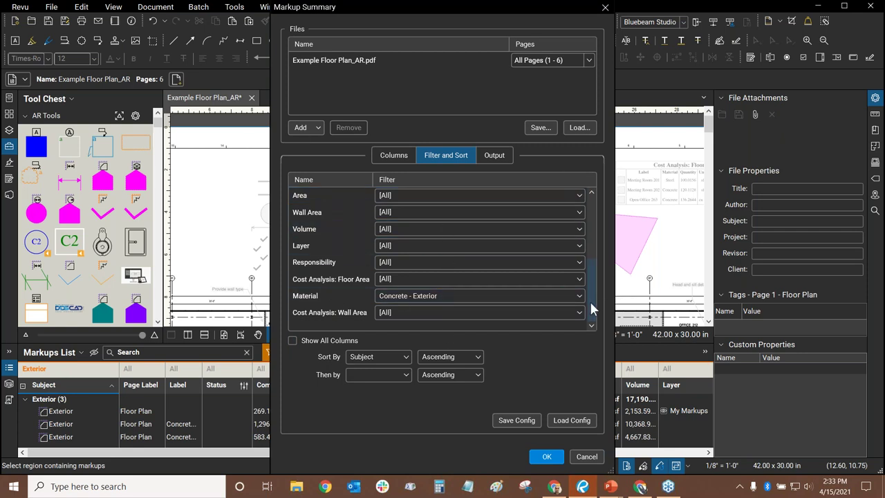
drag(590, 299, 598, 239)
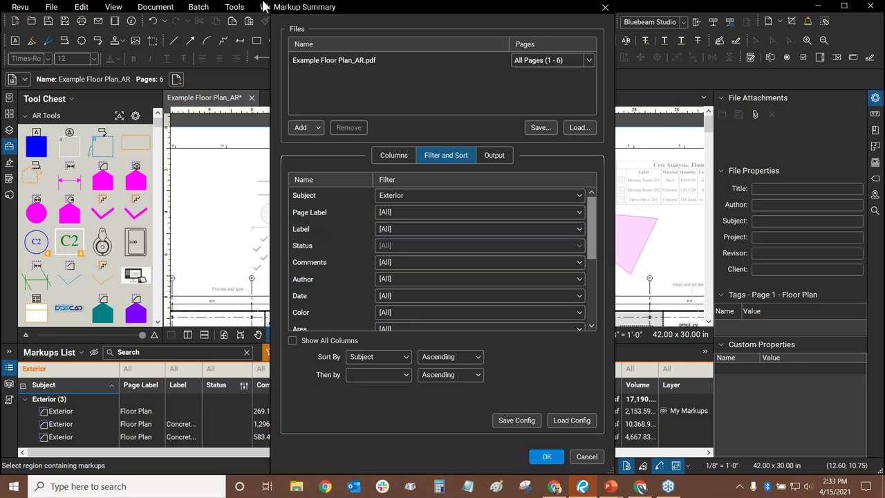
Step: Exclude the Volume and Status columns and generate the summary appended to the current PDF
click(397, 155)
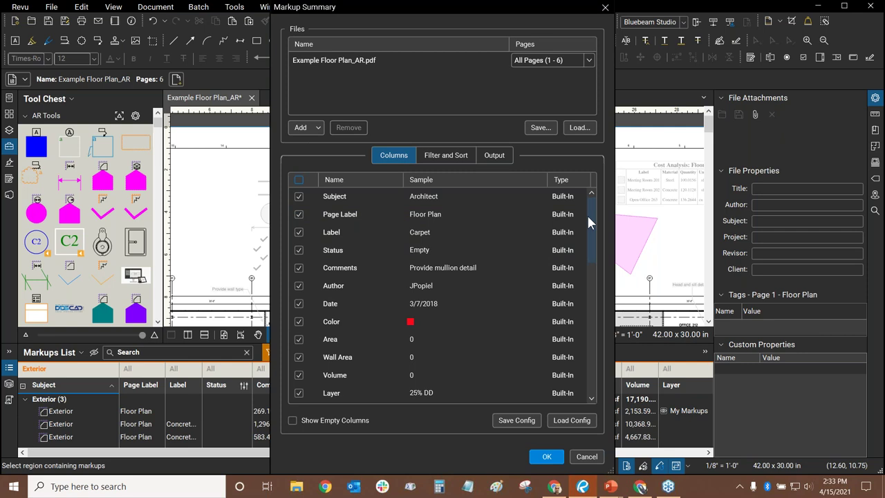
drag(594, 224, 594, 253)
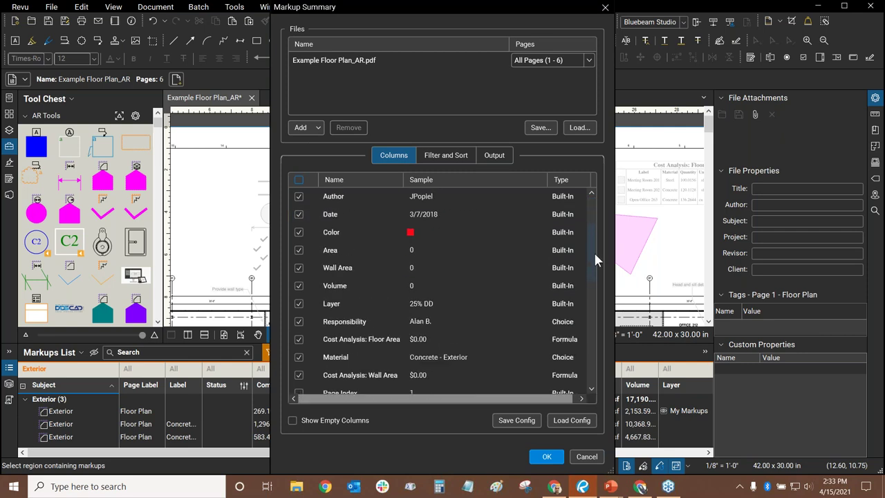
click(298, 286)
scroll(590, 260, up, 1)
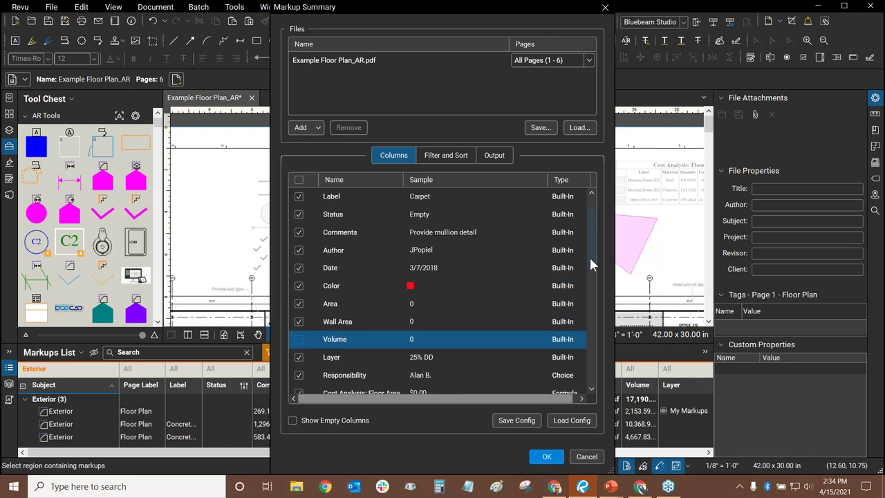
scroll(589, 254, up, 1)
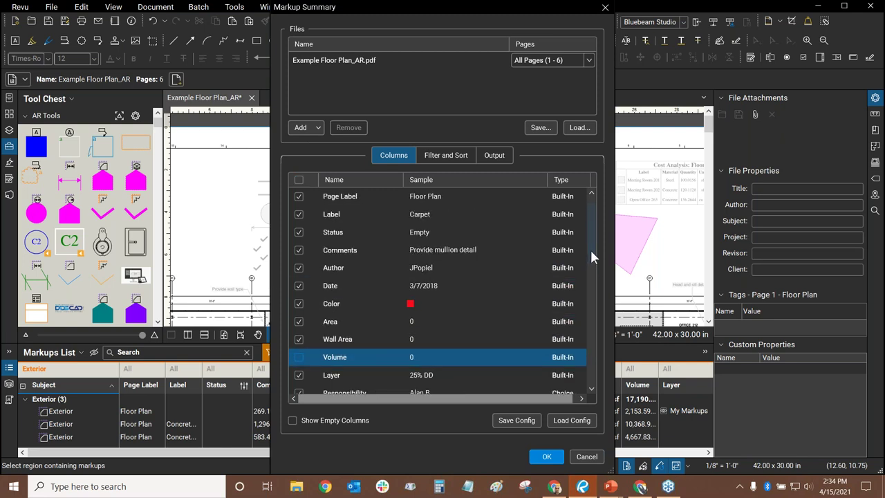
click(298, 233)
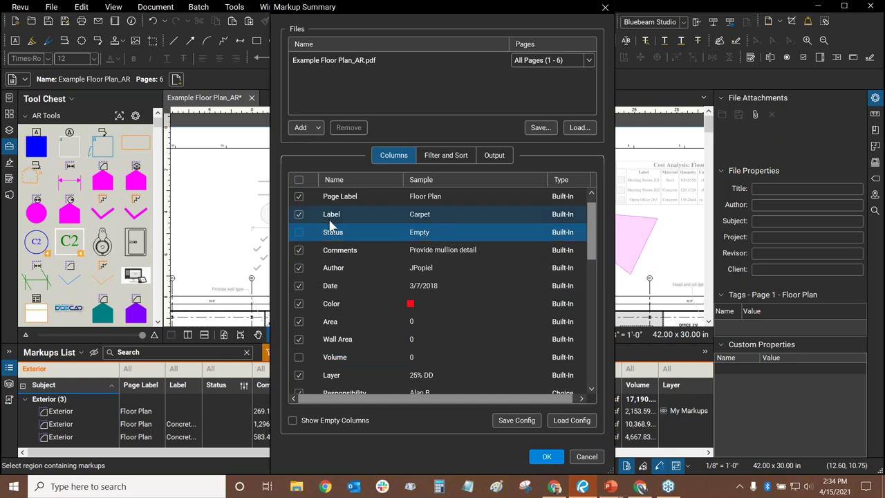
click(493, 155)
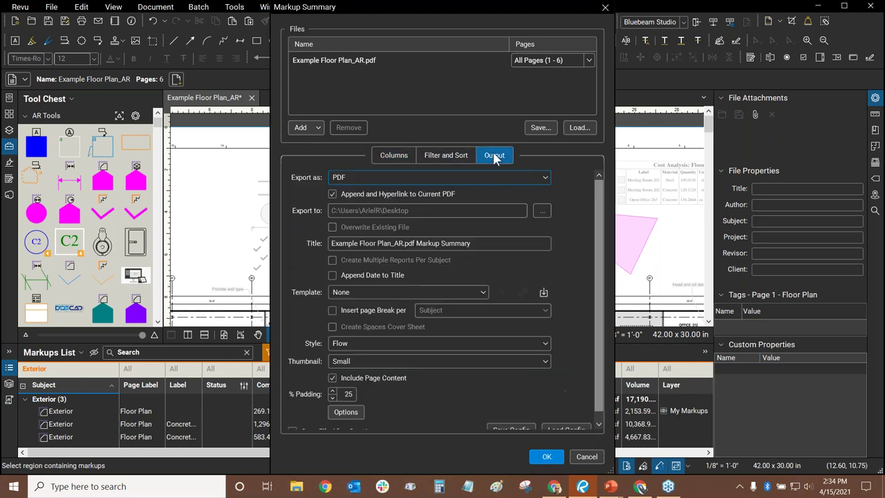
click(548, 457)
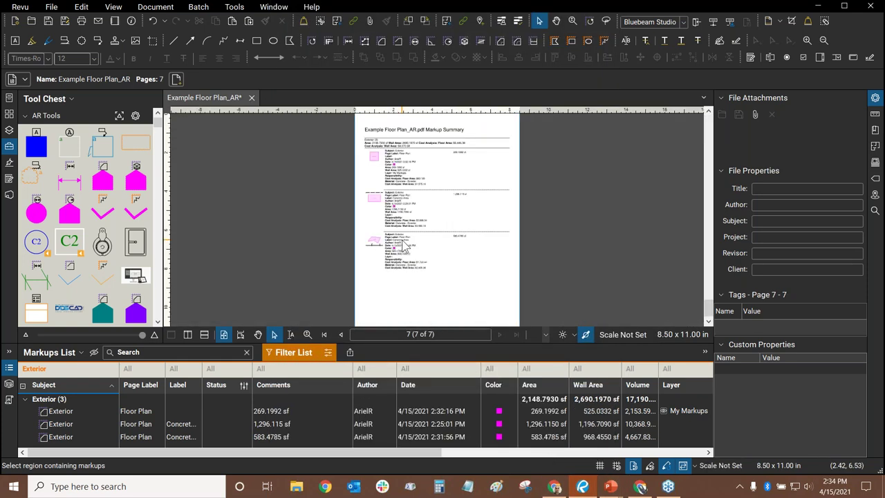
Step: Scroll through the page 7 summary report, then follow the 269.1992 sf area's thumbnail link
scroll(400, 190, up, 1)
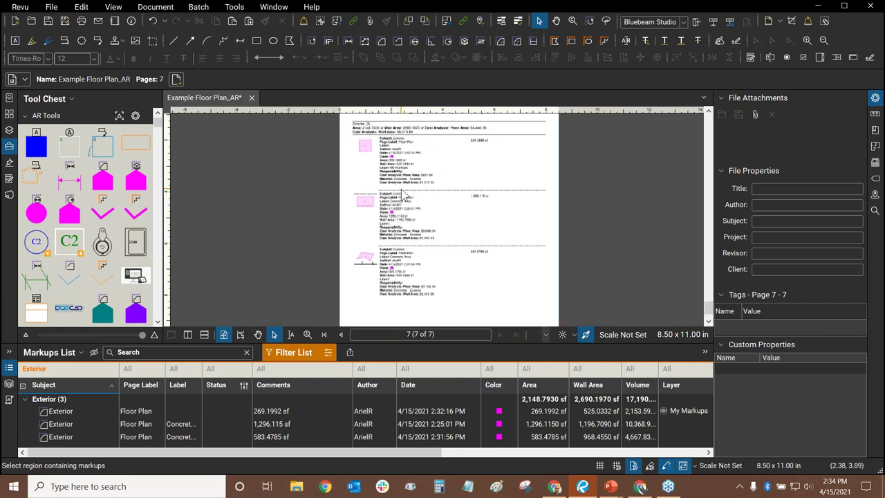
scroll(399, 190, up, 1)
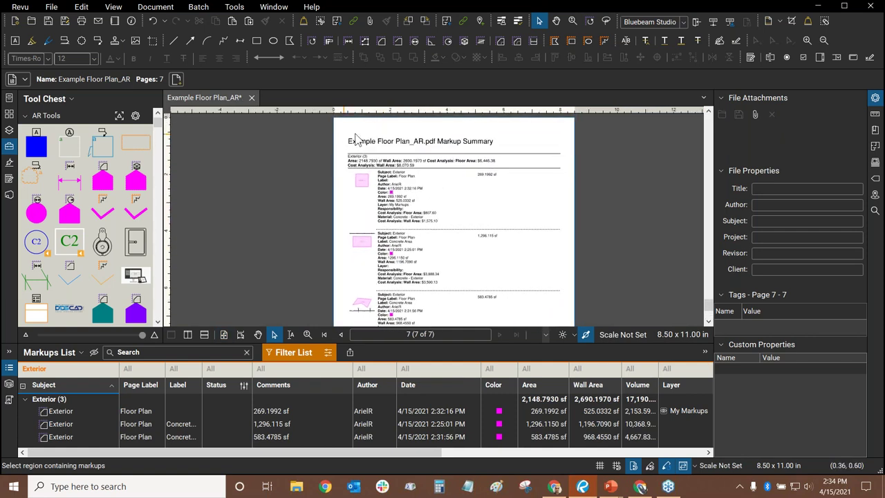
scroll(348, 140, up, 2)
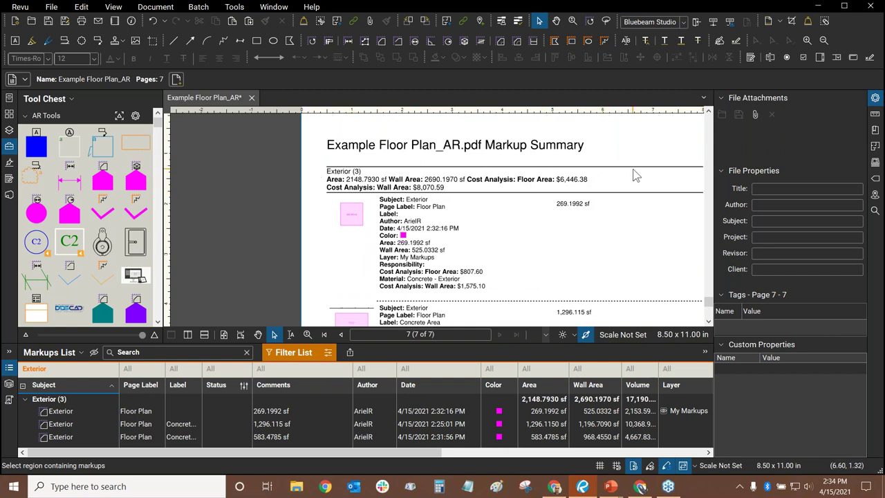
scroll(549, 186, up, 1)
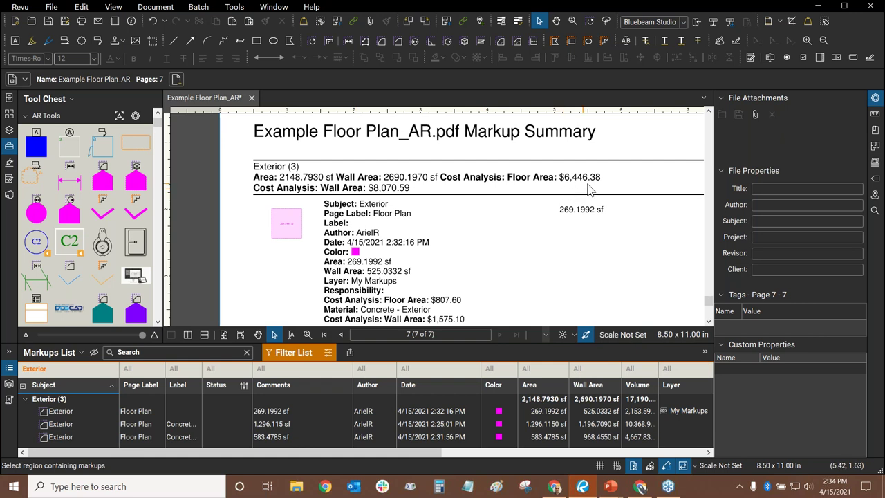
scroll(592, 190, down, 1)
scroll(516, 125, down, 3)
scroll(512, 131, up, 1)
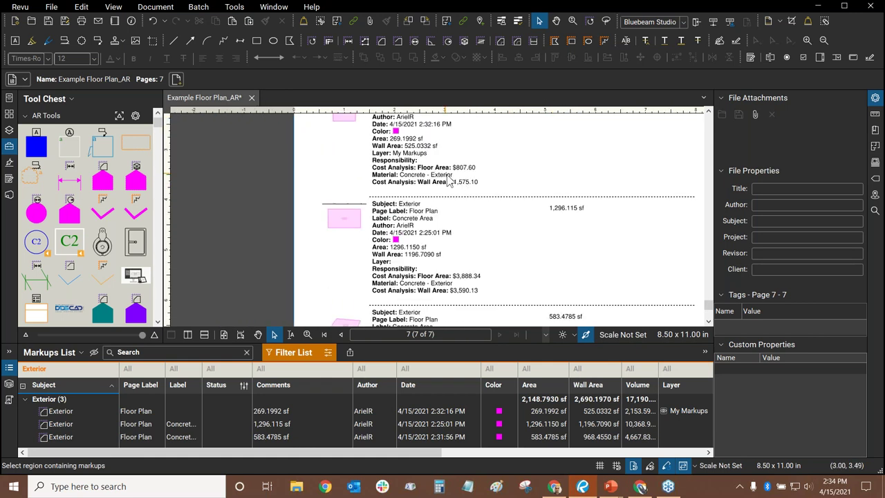
scroll(512, 181, down, 2)
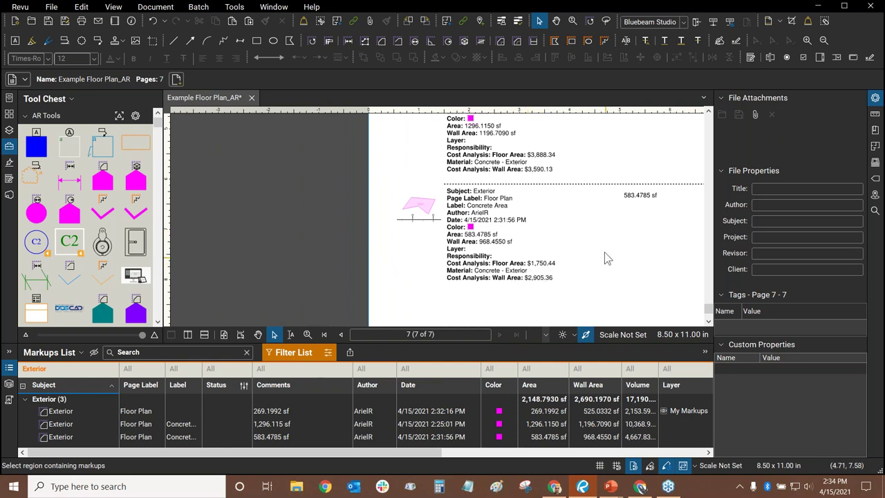
scroll(637, 164, up, 5)
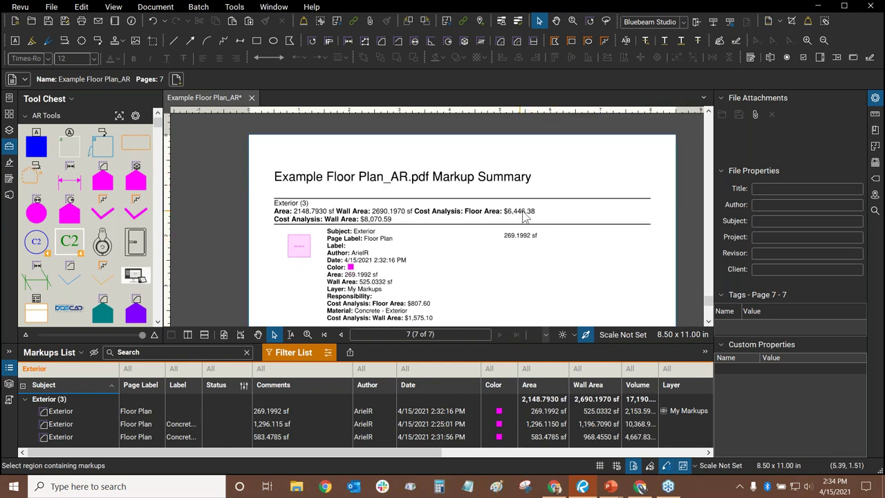
scroll(495, 242, down, 1)
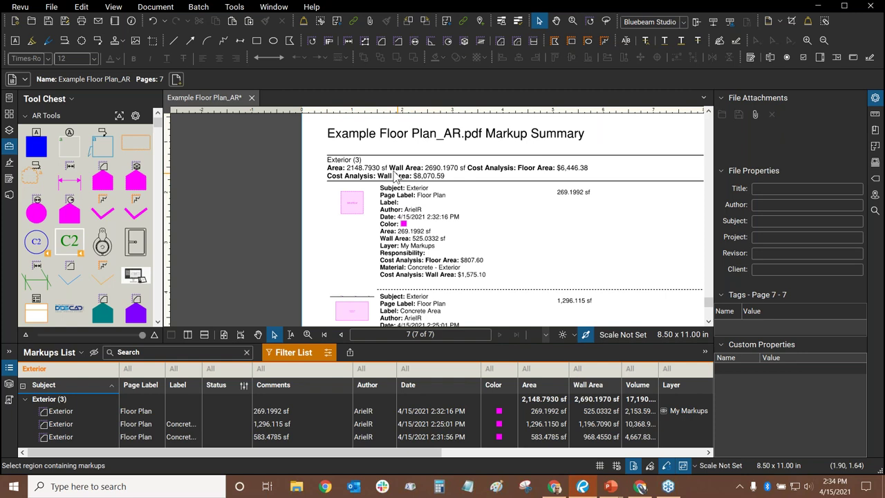
scroll(450, 251, down, 3)
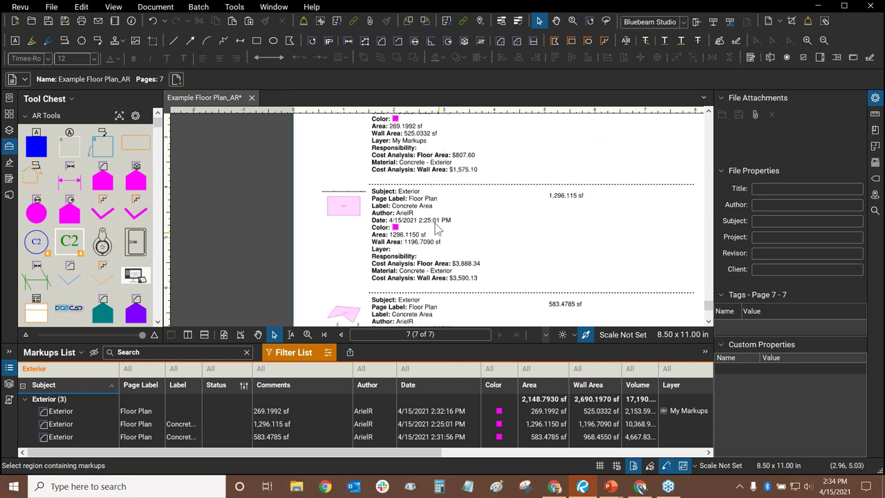
scroll(424, 305, down, 4)
scroll(423, 305, up, 1)
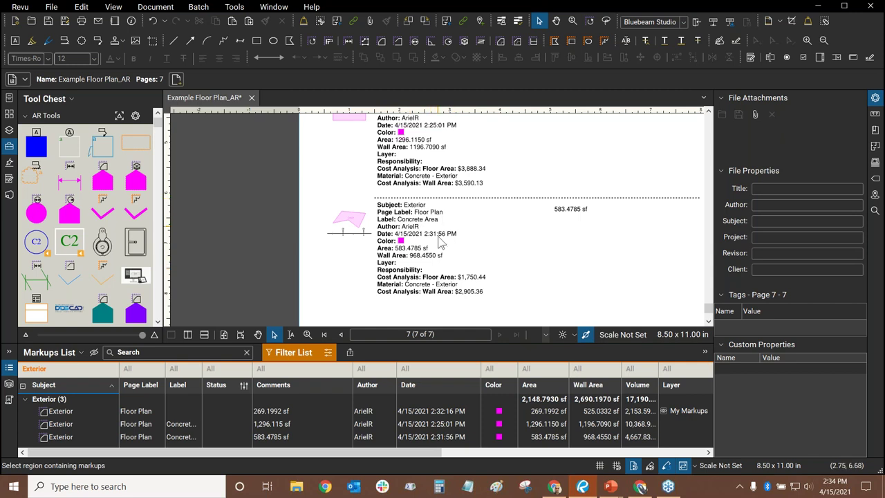
scroll(525, 273, down, 3)
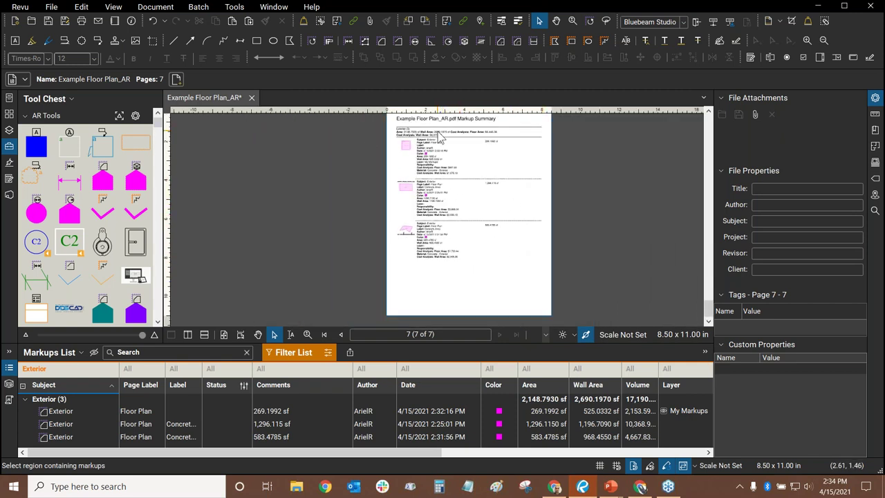
scroll(442, 138, up, 4)
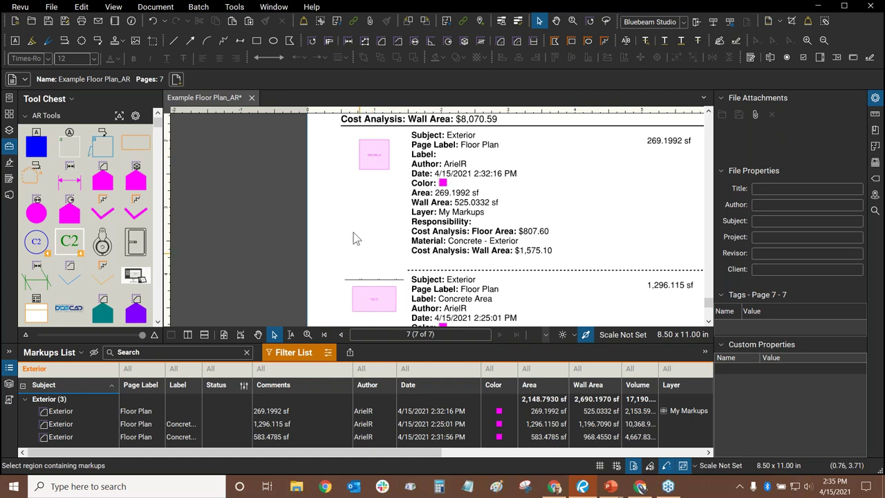
click(381, 166)
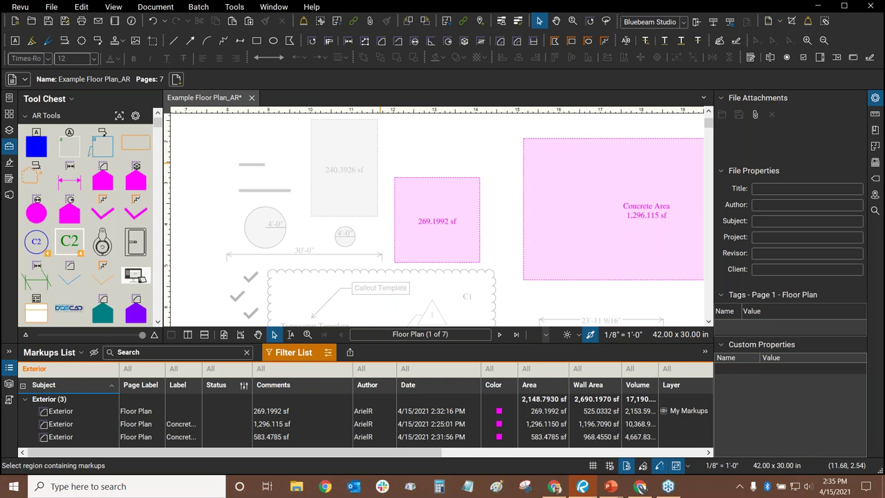
Step: Clear all saved filters and turn off filtering of the markups list
scroll(408, 217, down, 2)
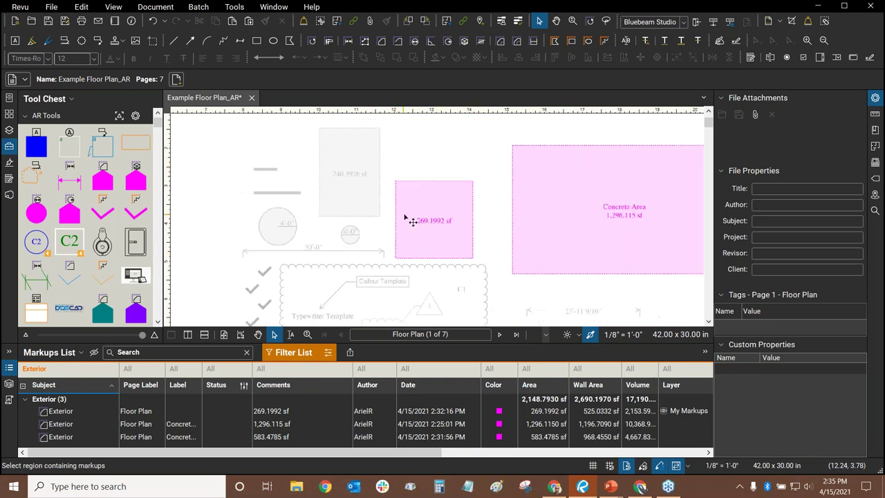
drag(443, 262, 383, 228)
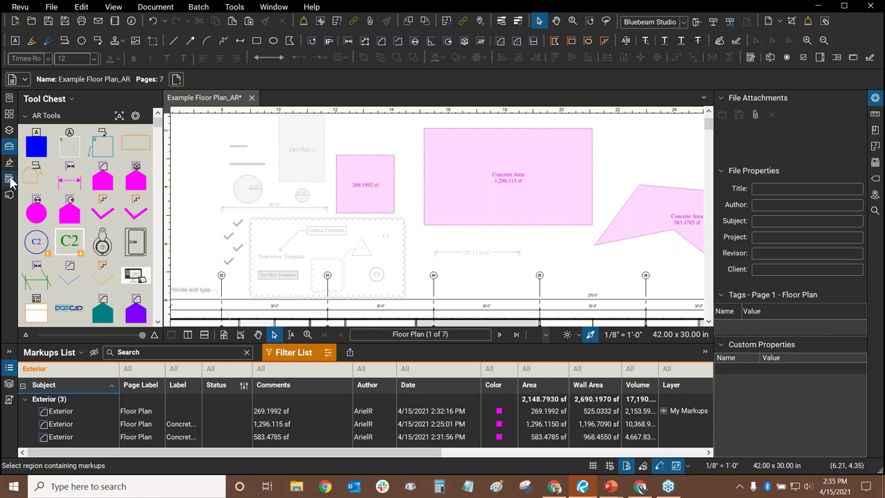
drag(484, 249, 396, 211)
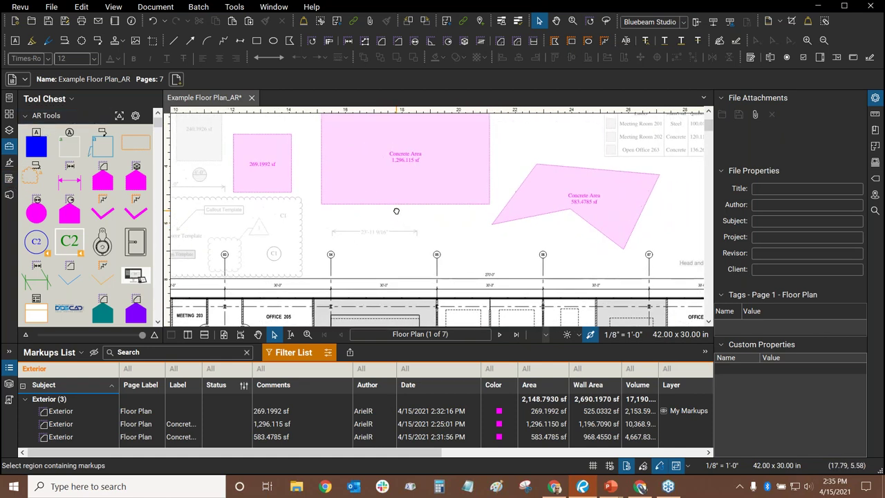
click(328, 356)
click(359, 354)
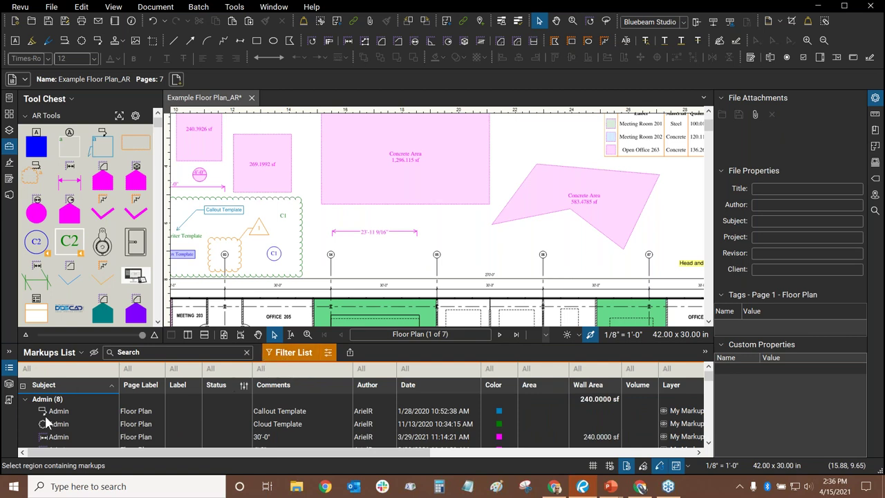
click(283, 353)
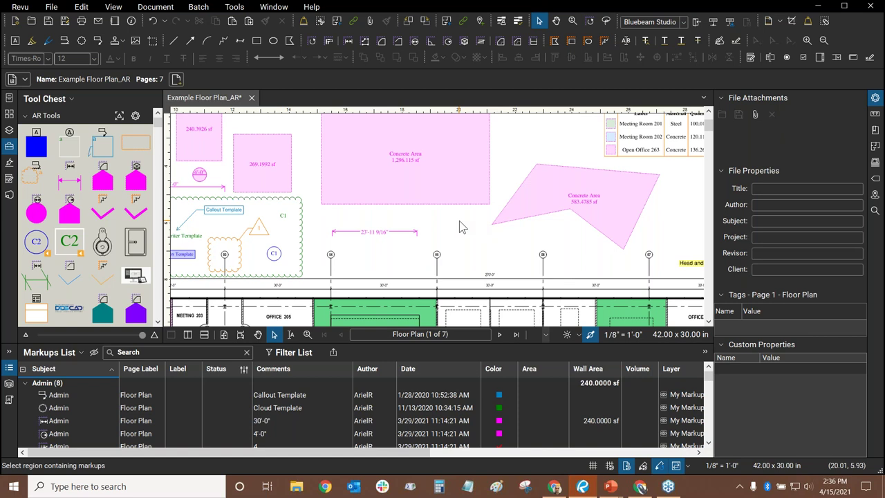
Step: Switch to the slide show and back, then select the 1,296.115 sf Concrete Area
key(alt+Tab)
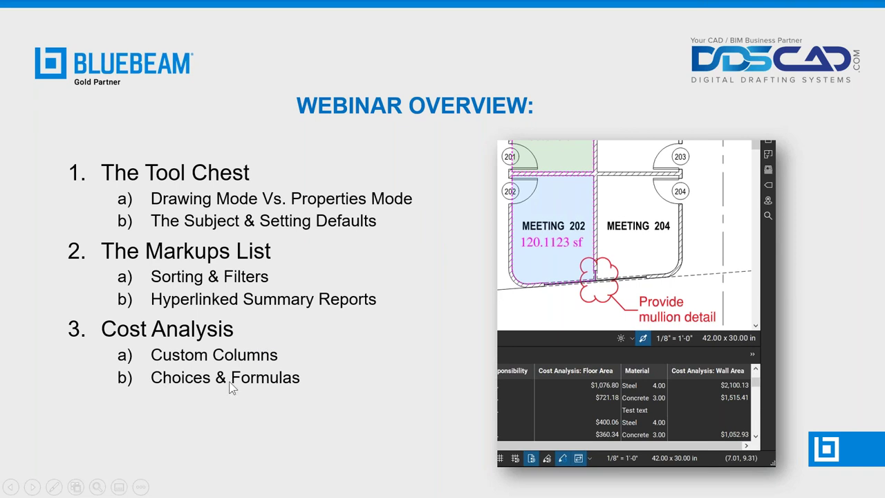
key(alt+Tab)
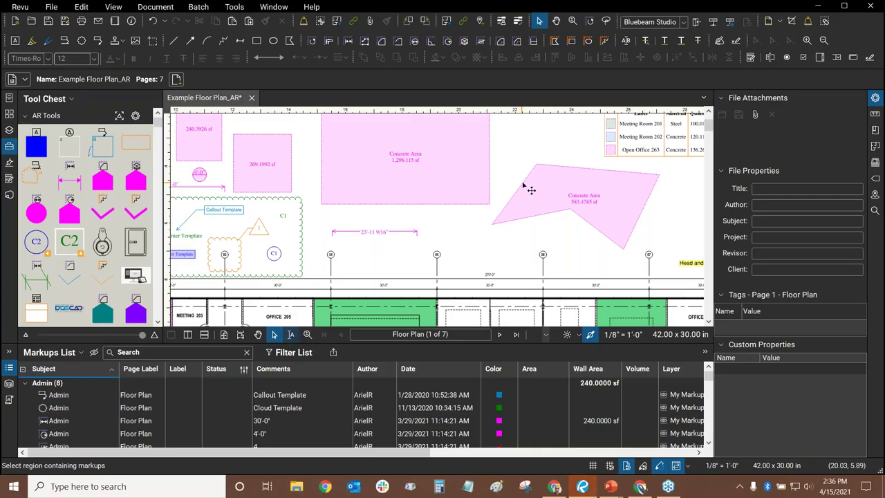
scroll(512, 155, up, 1)
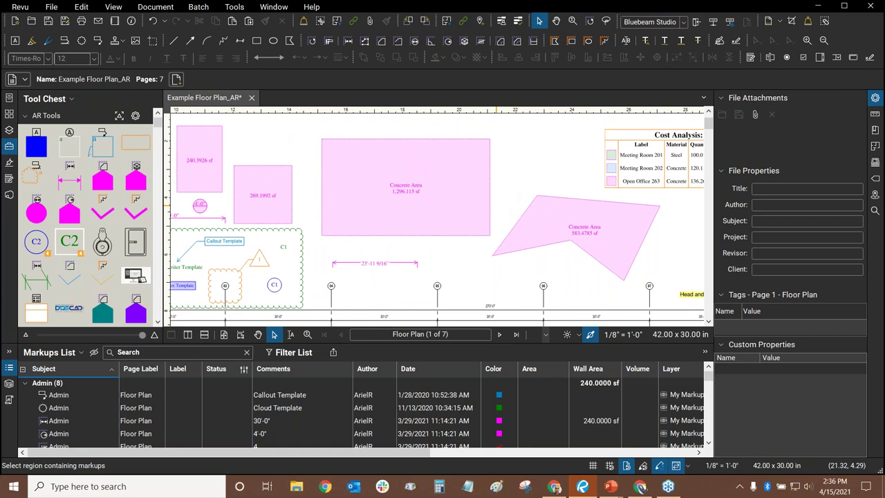
click(452, 206)
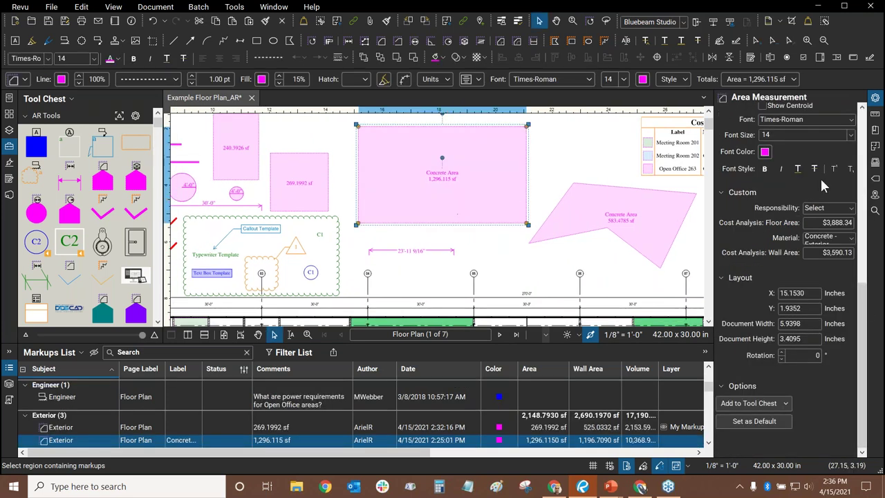
Step: Review the 1,296.115 sf Concrete Area's properties: Concrete - Exterior, $3,888.34 floor and $3,590.13 wall cost
scroll(788, 207, up, 10)
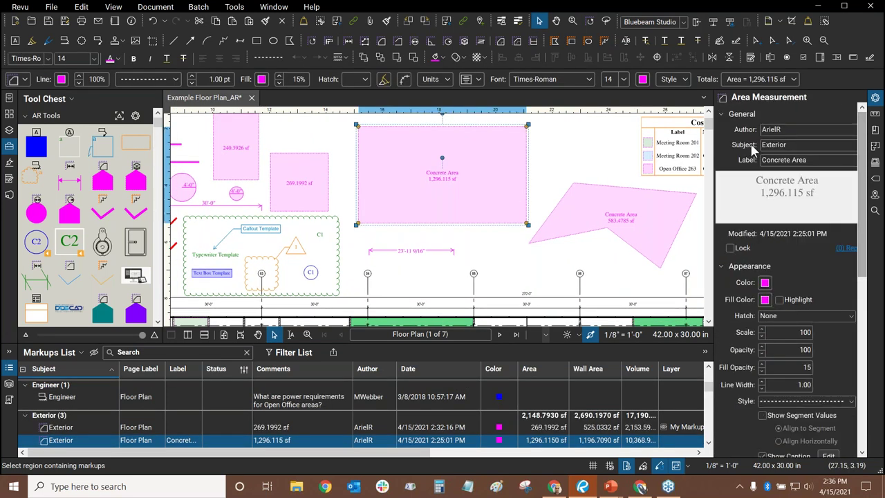
drag(862, 193, 863, 367)
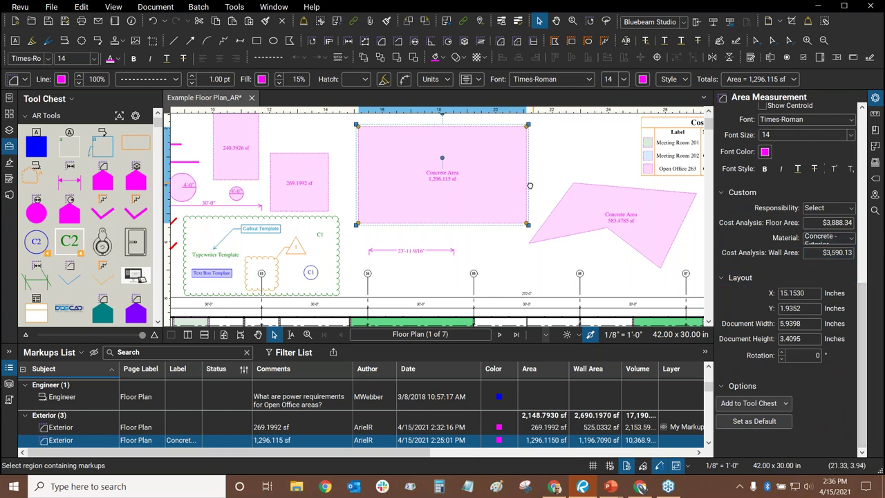
scroll(457, 201, right, 1)
scroll(456, 201, up, 1)
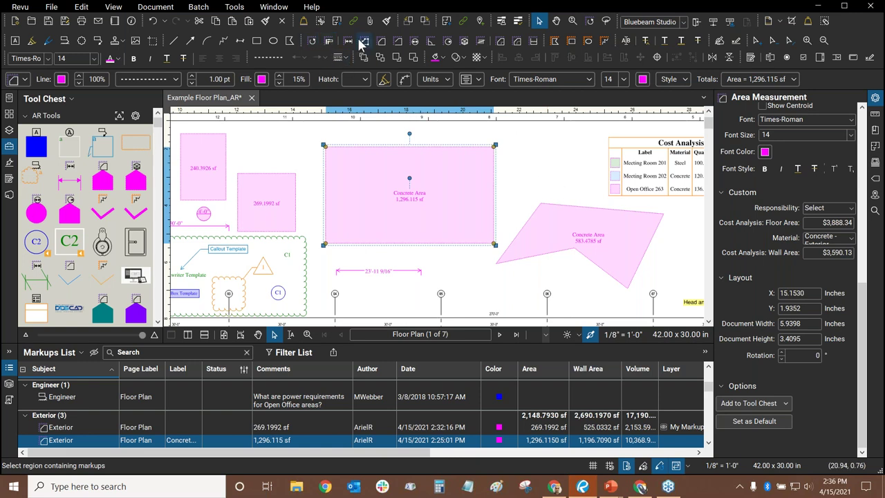
Step: Draw a test 414.0742 sf area measurement, then delete it
click(380, 43)
click(381, 43)
drag(568, 152, 485, 200)
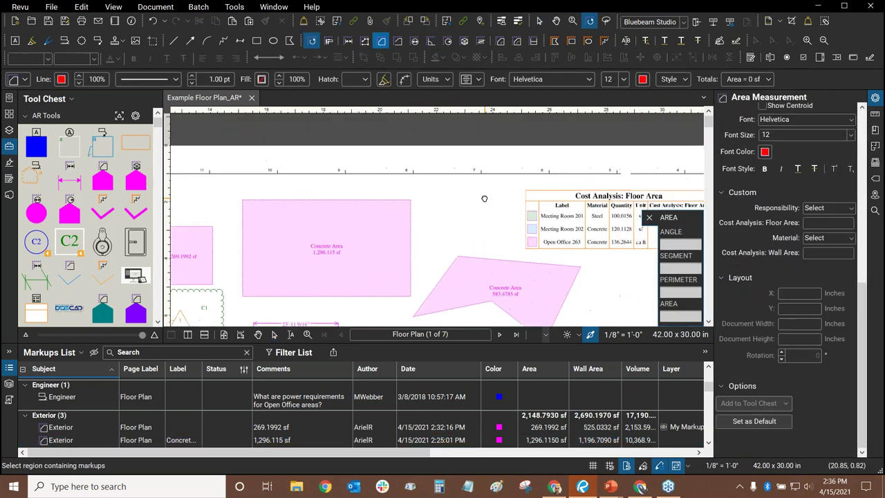
drag(421, 181, 507, 243)
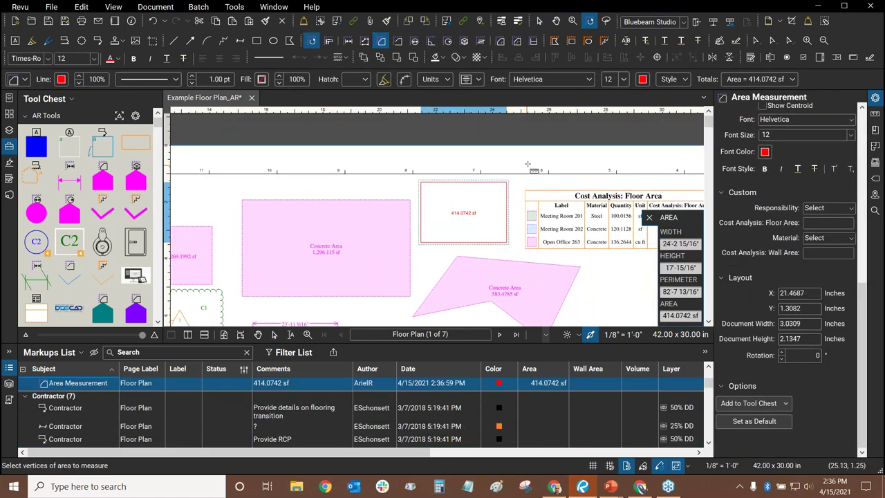
scroll(428, 202, up, 3)
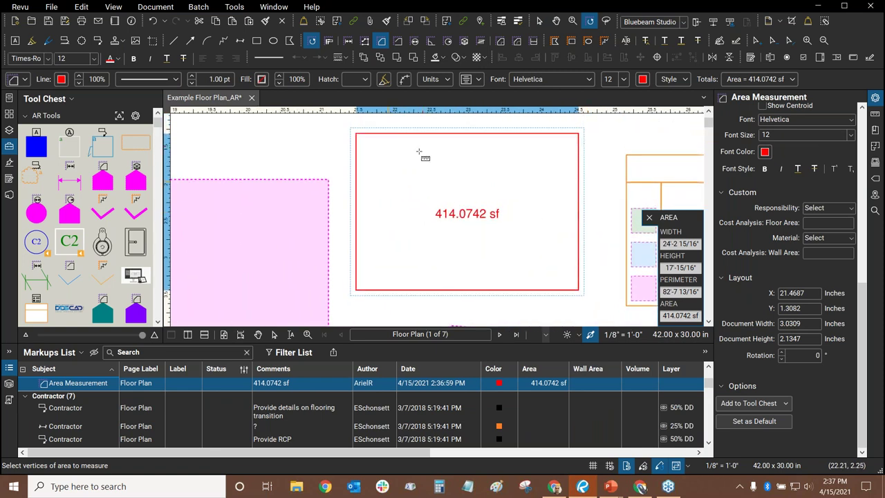
key(Escape)
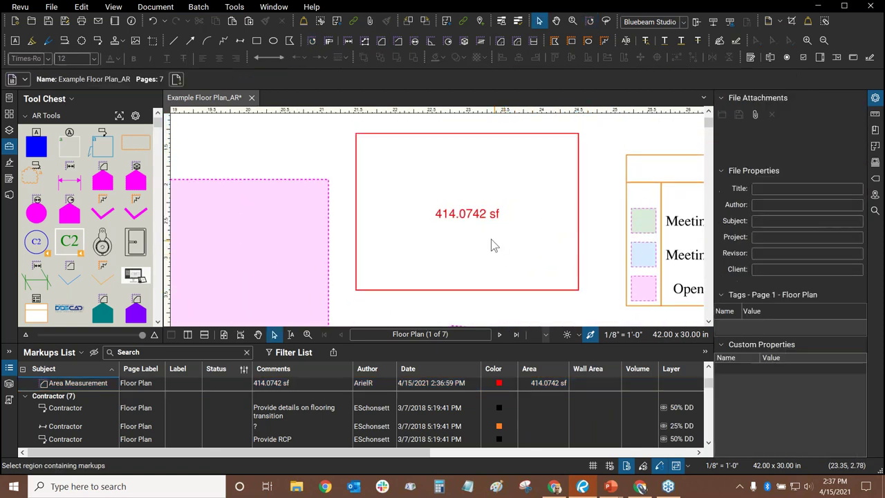
click(458, 220)
scroll(462, 216, down, 2)
drag(452, 160, 471, 162)
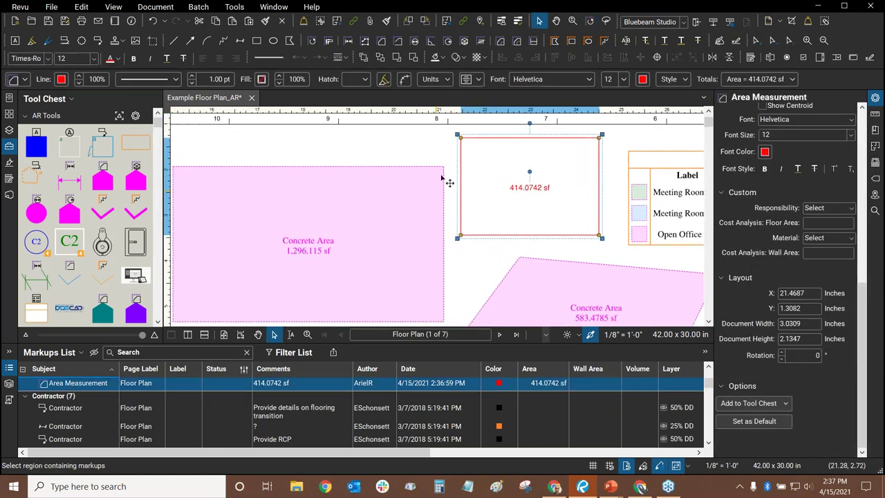
key(Delete)
Step: Set the 1,296.115 sf Concrete Area's style as the default and reactivate the Area tool
scroll(510, 194, down, 2)
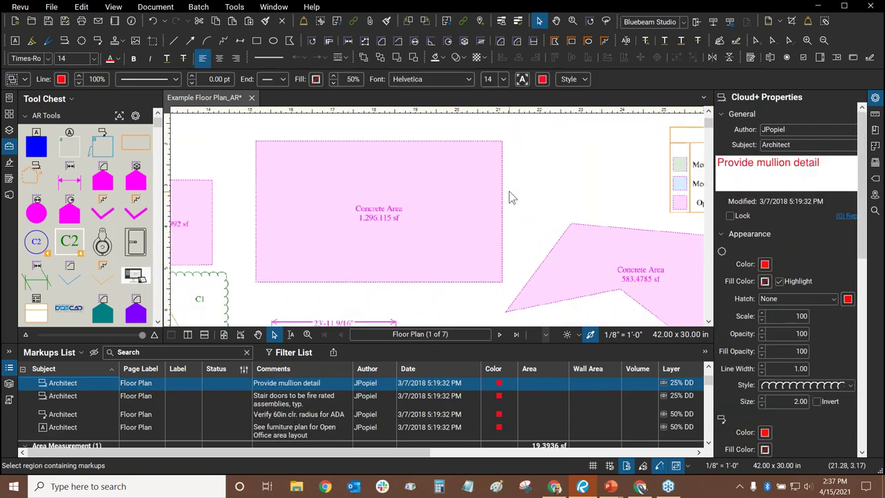
click(400, 221)
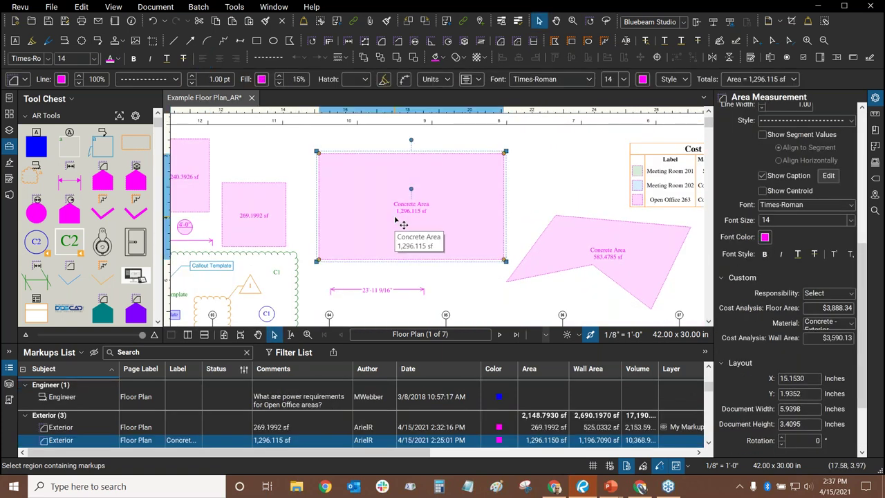
right_click(480, 214)
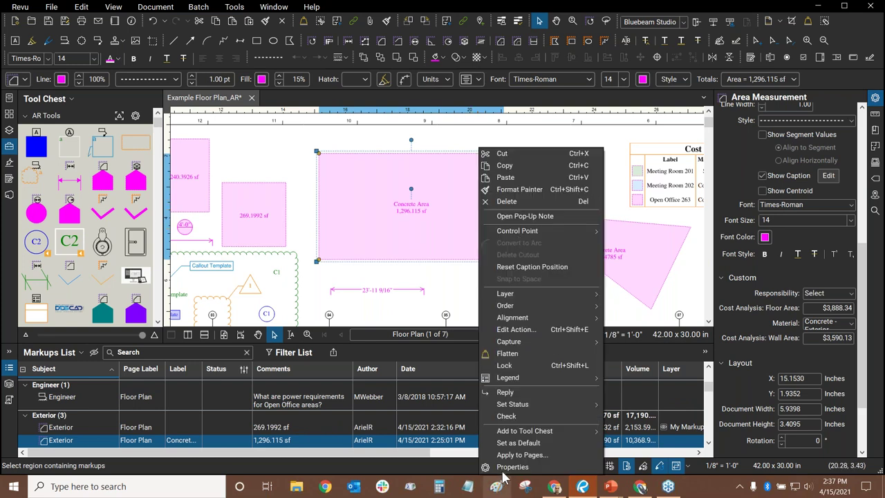
click(628, 8)
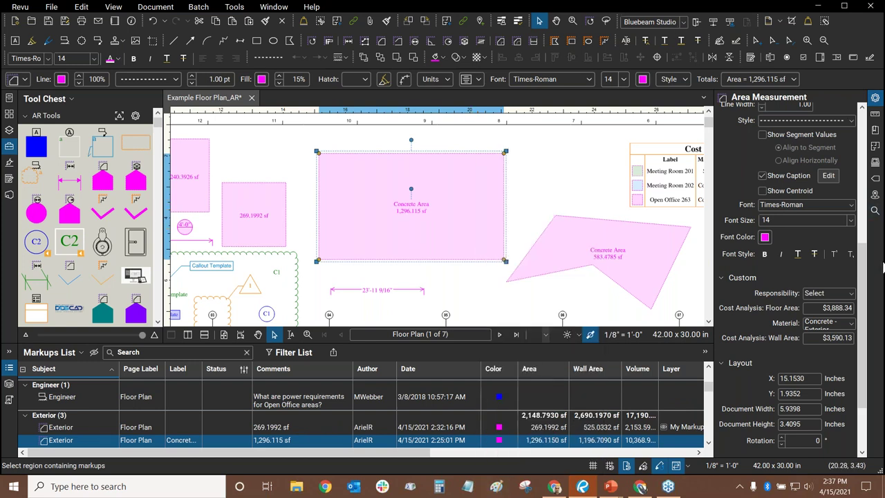
drag(864, 266, 863, 313)
click(759, 423)
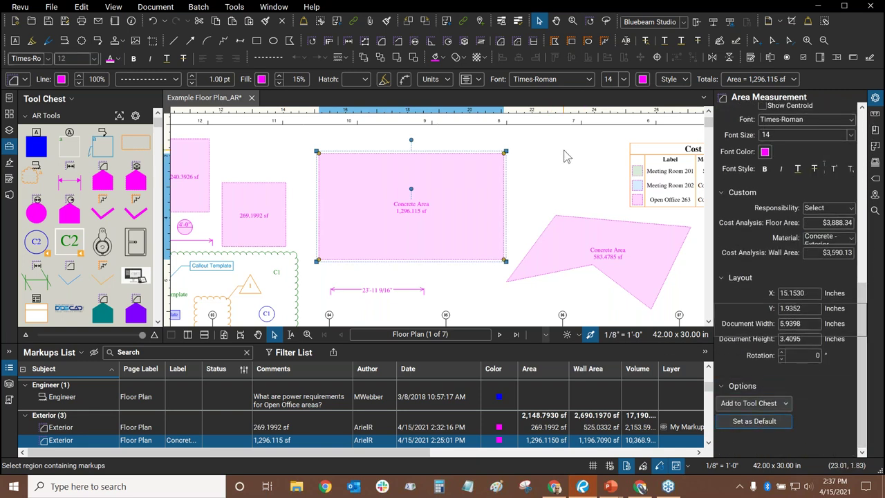
click(564, 155)
click(382, 40)
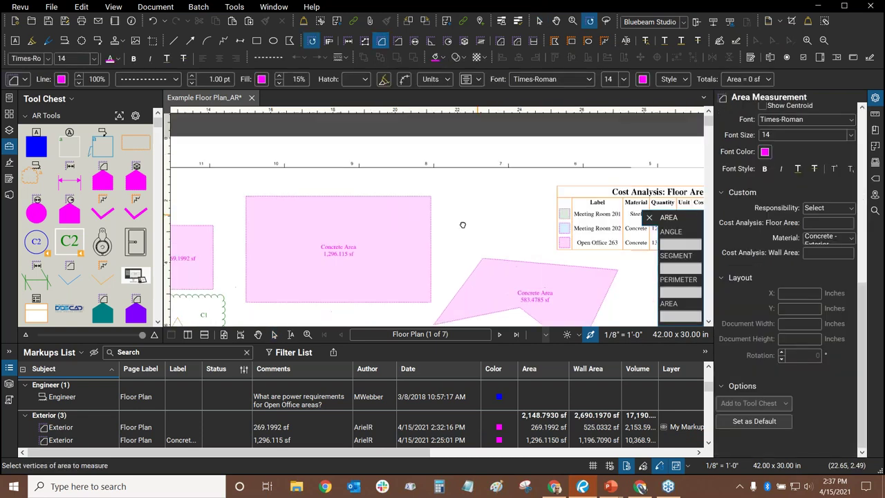
Step: Draw a 148.3105 sf area, then delete it along with the 295.8203 sf Concrete Area
scroll(732, 312, up, 6)
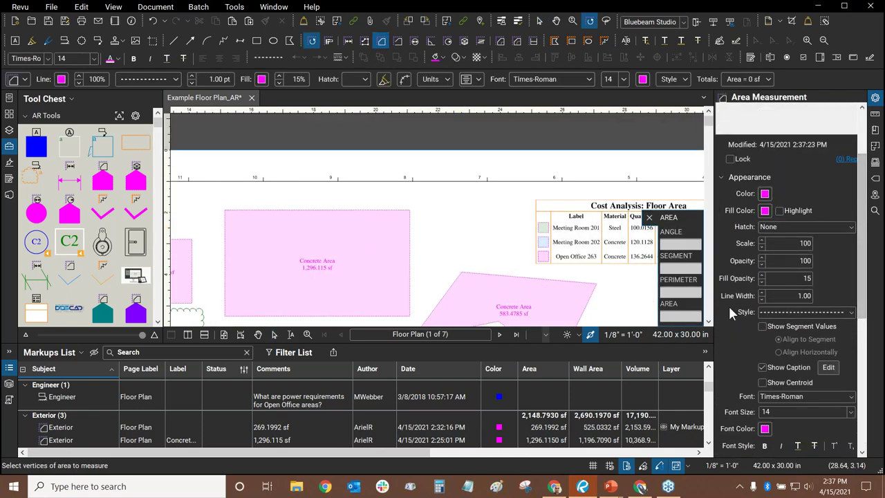
drag(364, 173, 446, 227)
scroll(445, 228, down, 1)
scroll(446, 227, up, 1)
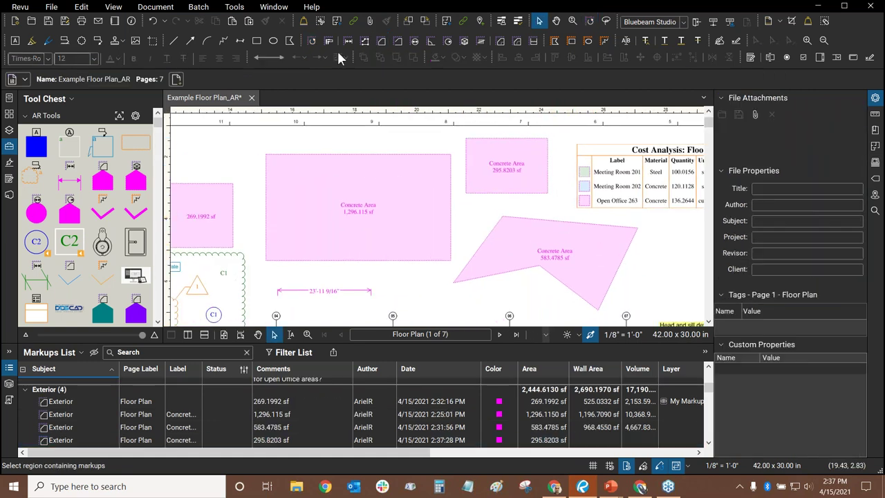
click(384, 43)
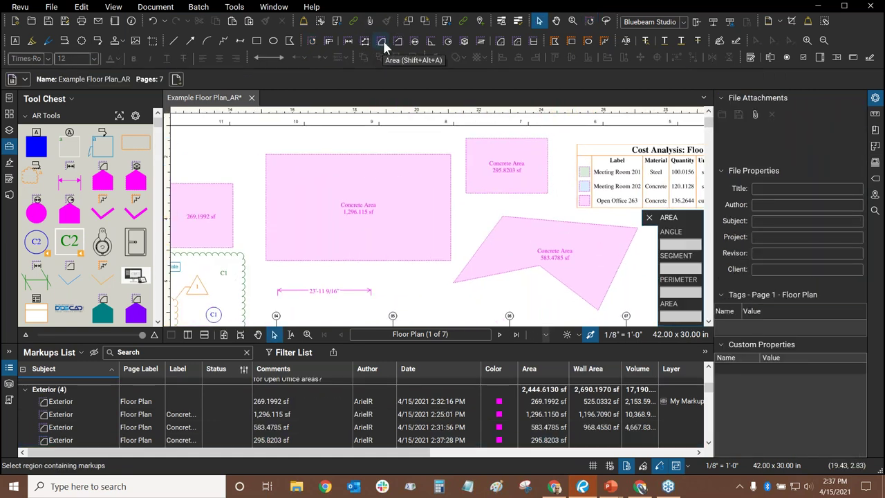
scroll(404, 190, left, 3)
double_click(405, 191)
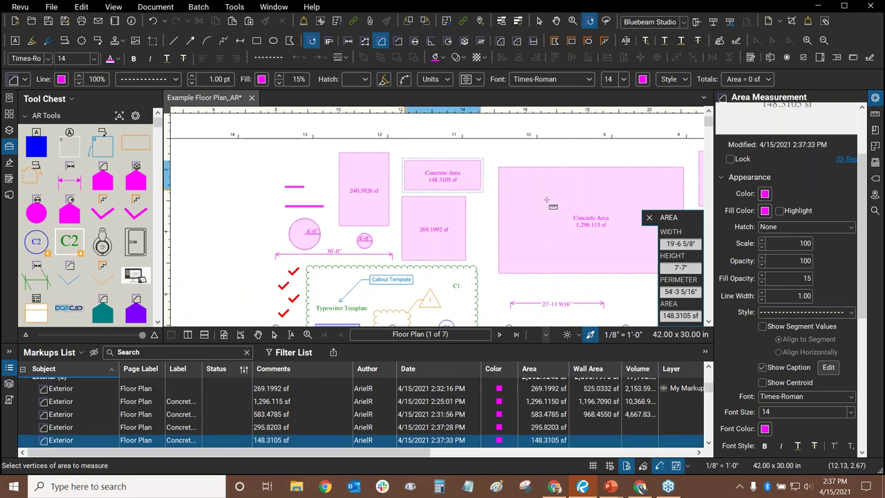
drag(549, 158, 429, 150)
click(619, 182)
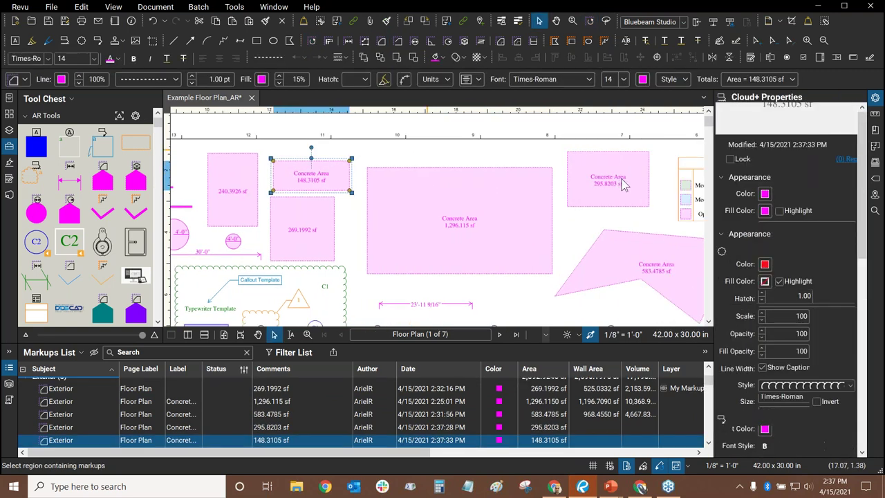
click(619, 182)
key(Delete)
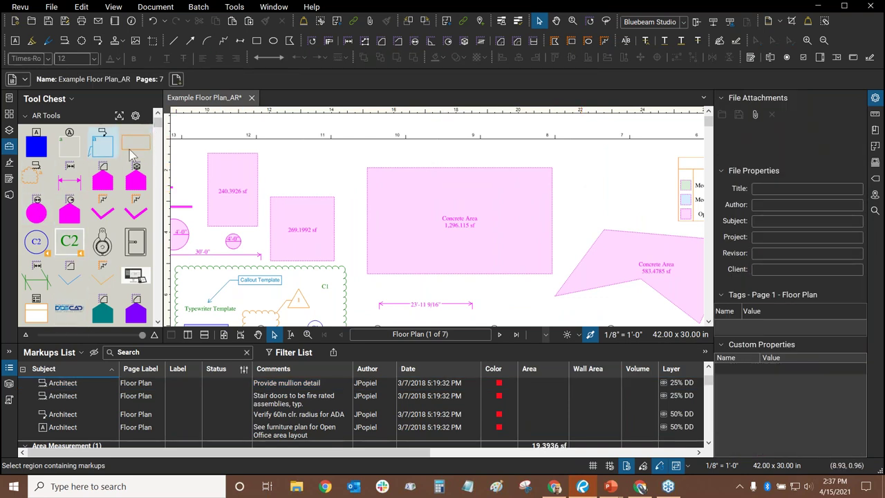
Step: Measure and delete a trial 107.2715 sf area, then fit the page with Ctrl+0
click(385, 45)
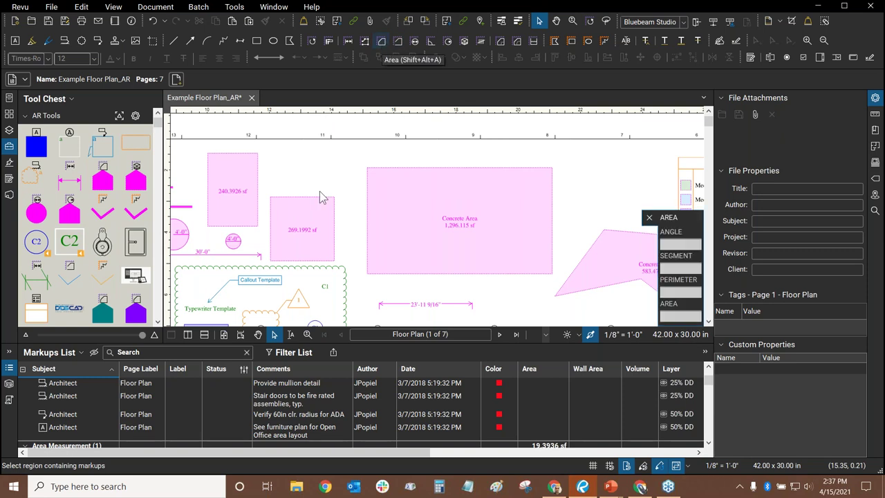
drag(339, 155, 287, 187)
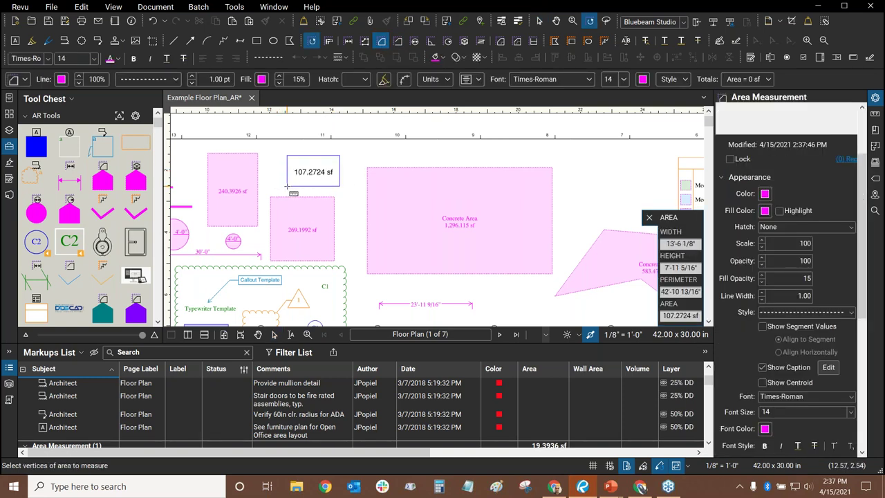
click(321, 186)
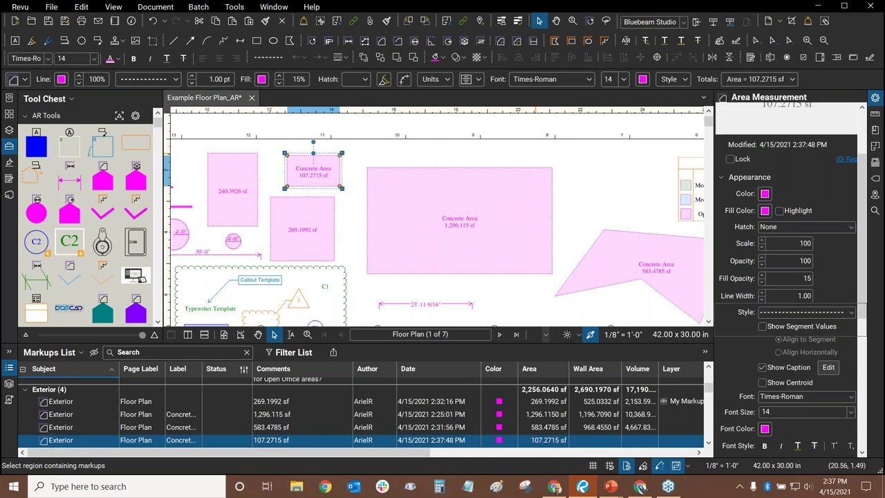
key(Delete)
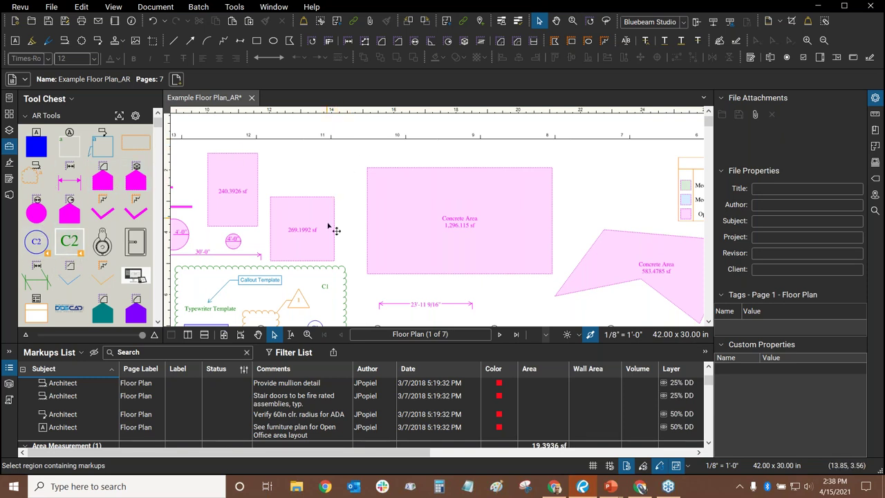
key(ctrl+0)
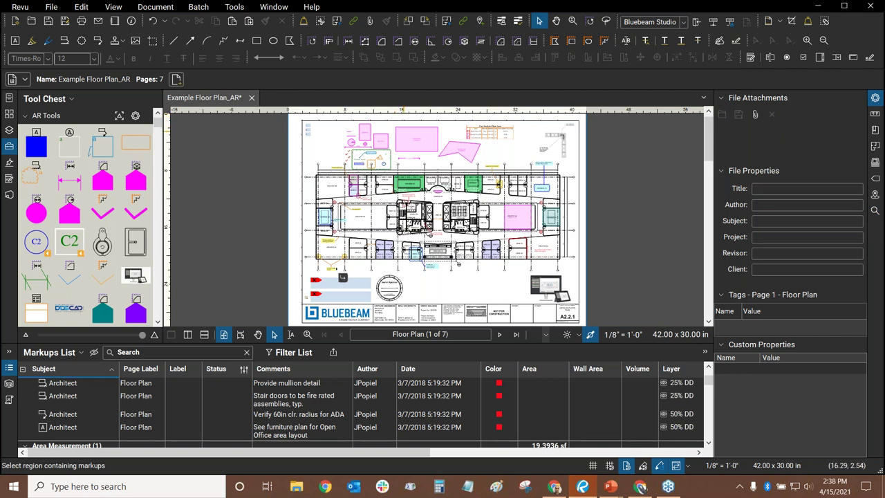
Step: Zoom and pan the floor plan in on Storage 253A/254A and the women's restroom by Lobby 256
scroll(420, 202, up, 3)
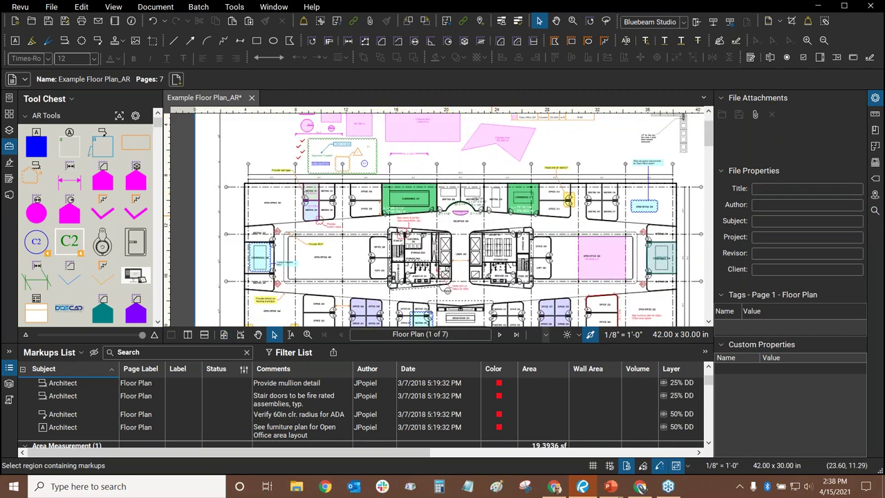
drag(480, 200, 463, 160)
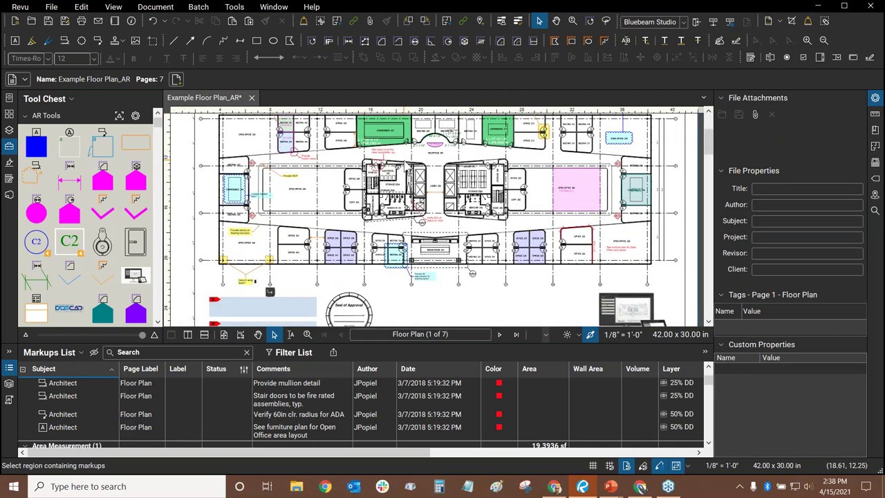
scroll(422, 170, down, 2)
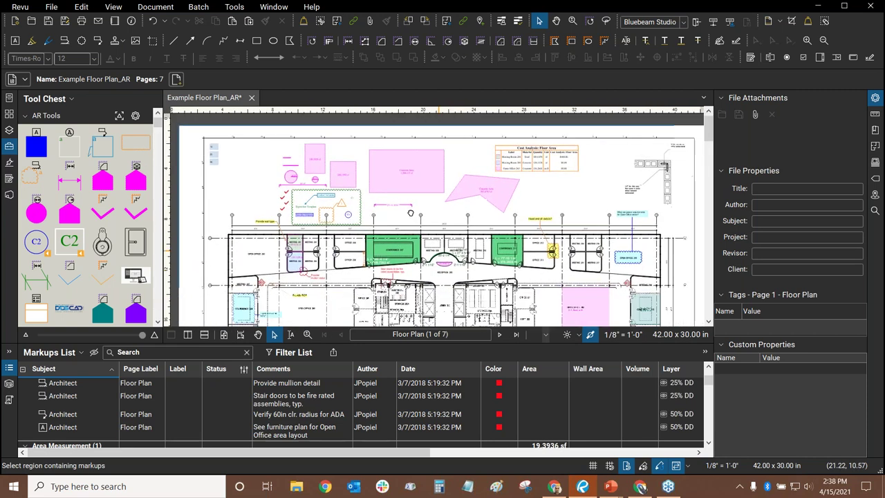
scroll(397, 177, up, 2)
scroll(382, 173, up, 4)
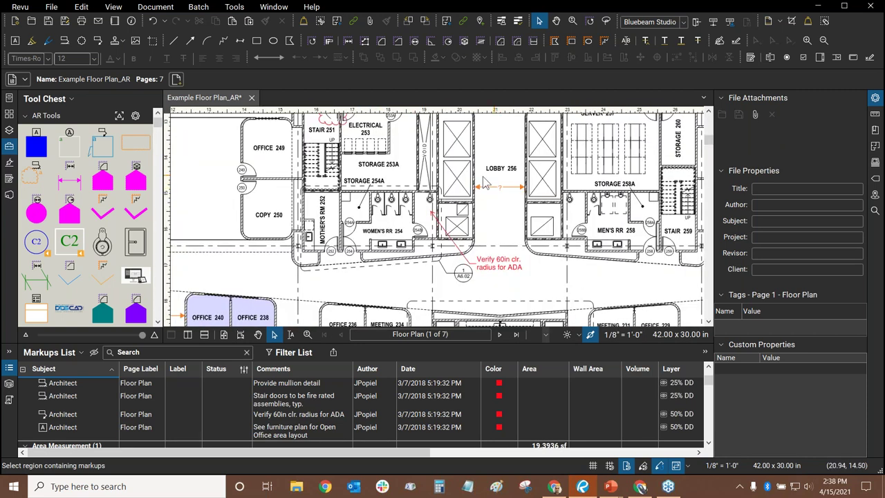
scroll(343, 209, up, 2)
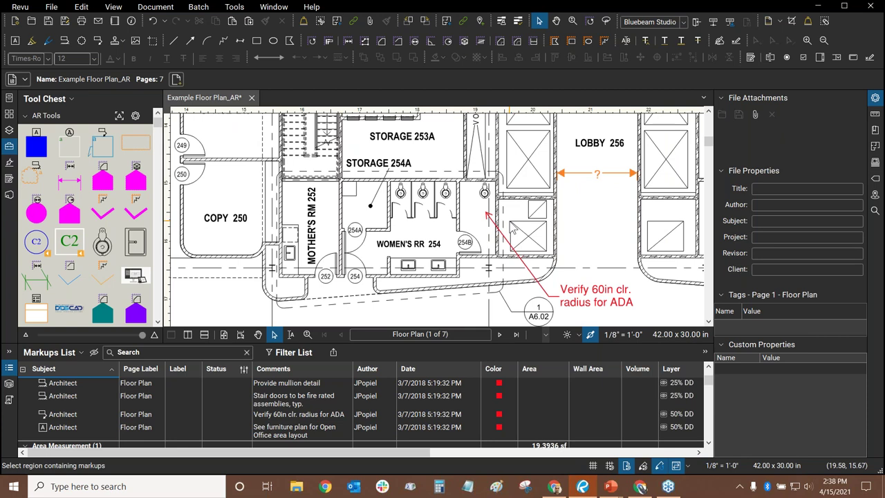
Step: Switch the Search panel to Text Search and adjust the floor plan view
click(876, 210)
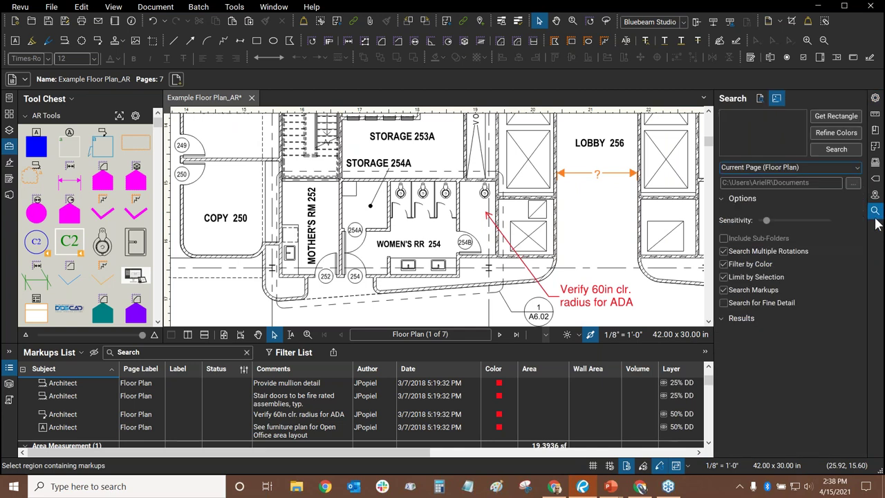
click(759, 98)
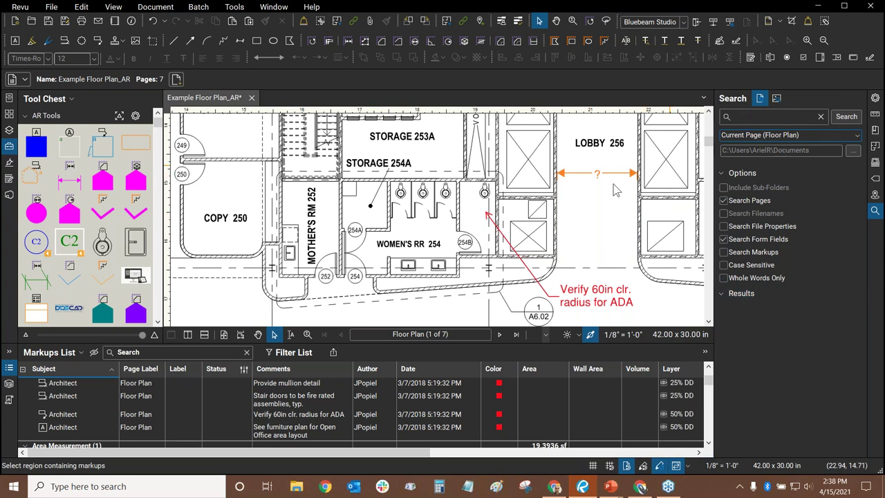
drag(424, 216, 447, 242)
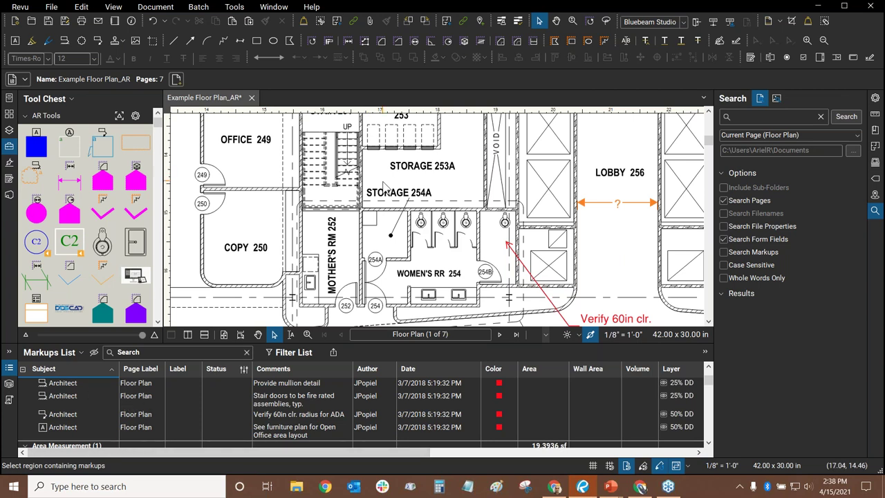
scroll(527, 200, up, 2)
scroll(414, 229, up, 5)
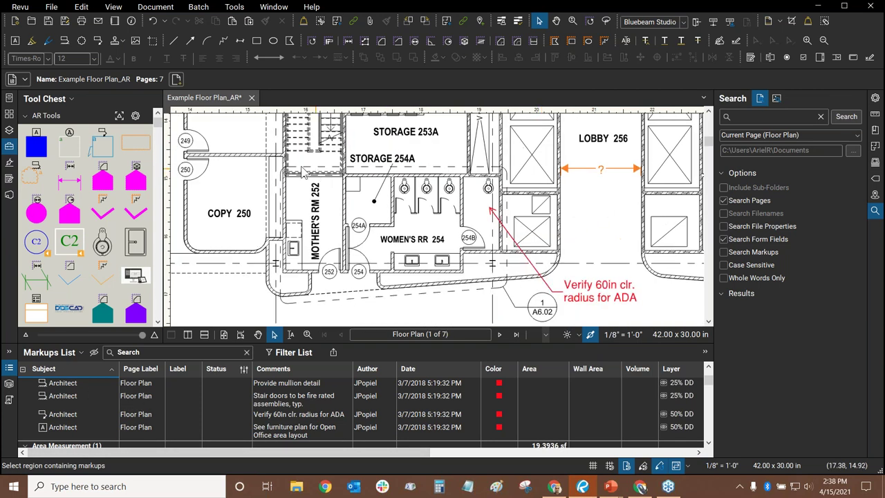
scroll(409, 233, up, 2)
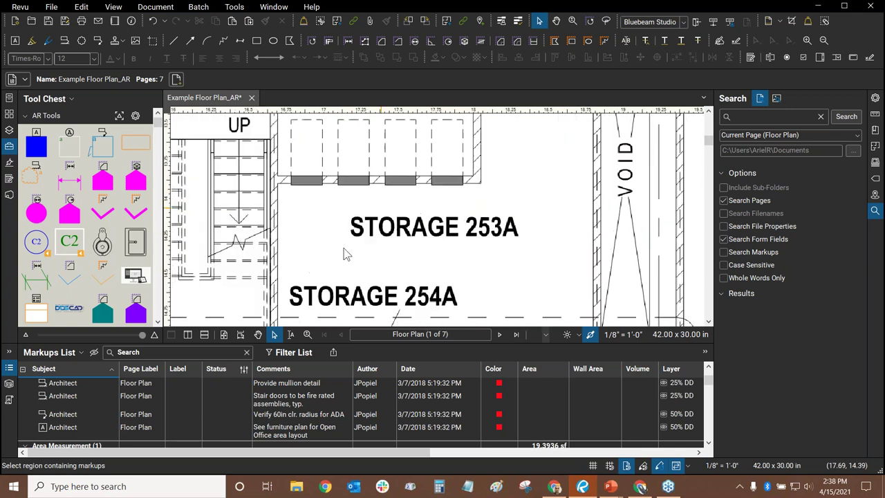
scroll(395, 235, down, 2)
scroll(400, 220, down, 1)
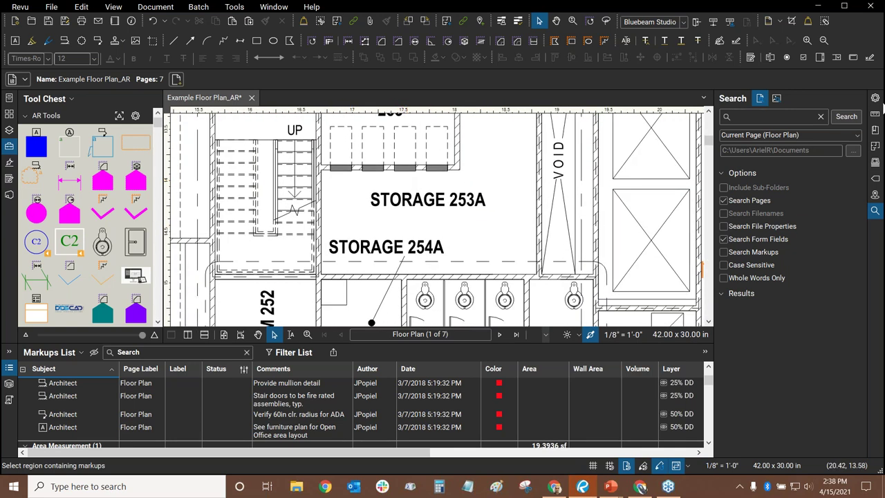
Step: Search the page text for 'Storage' and preview the STORAGE 253A match
click(784, 117)
text(Stor)
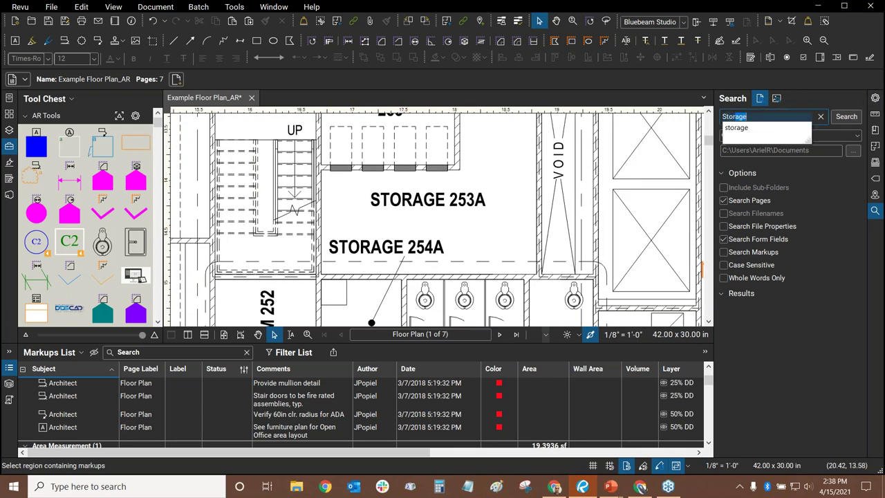
text(age)
click(856, 121)
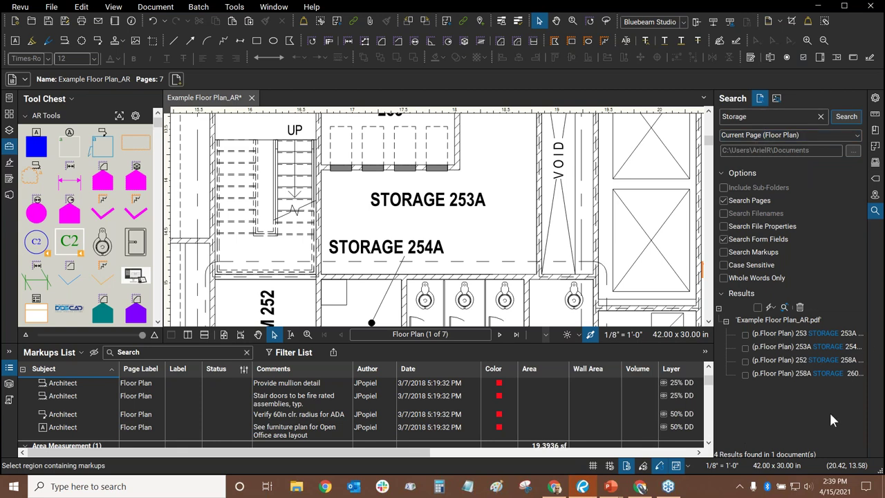
click(786, 334)
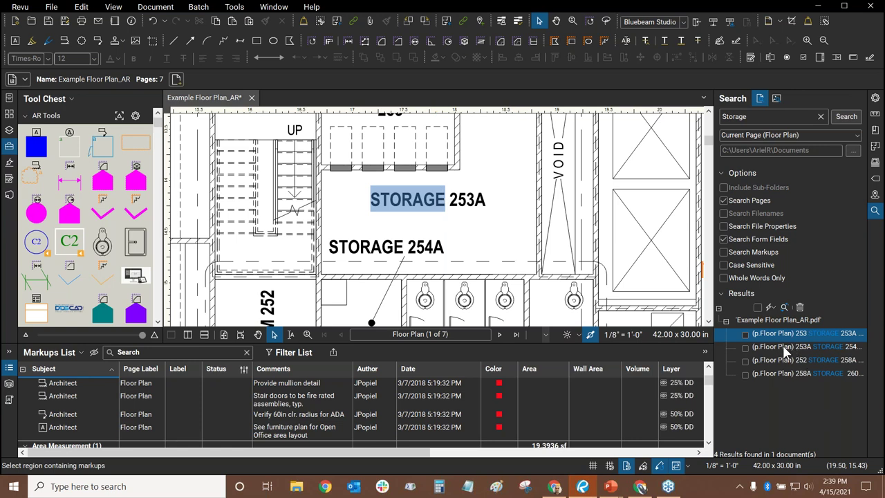
Step: Preview the STORAGE 254A, 258A and 260 matches, check all four results and list their actions
click(786, 348)
click(776, 360)
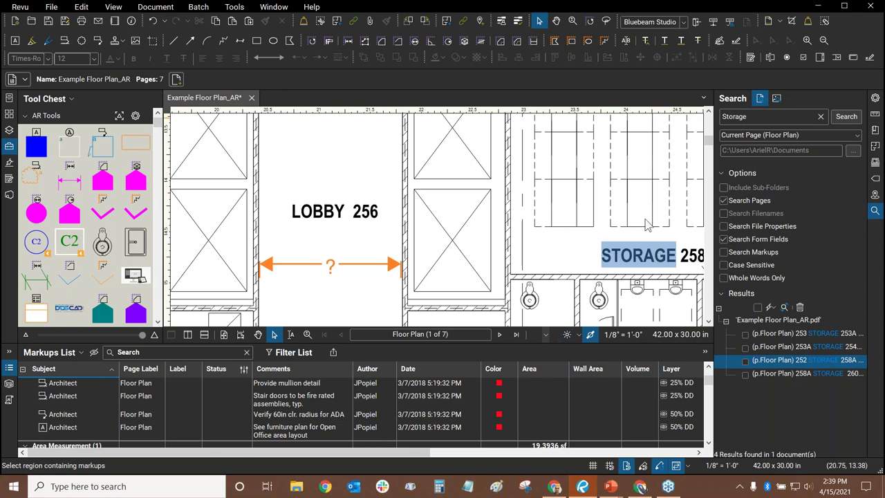
click(783, 373)
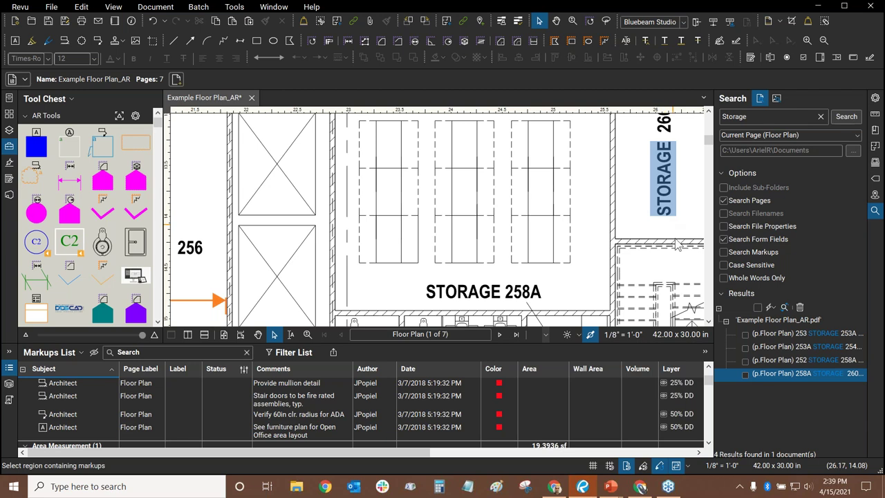
click(759, 312)
click(772, 308)
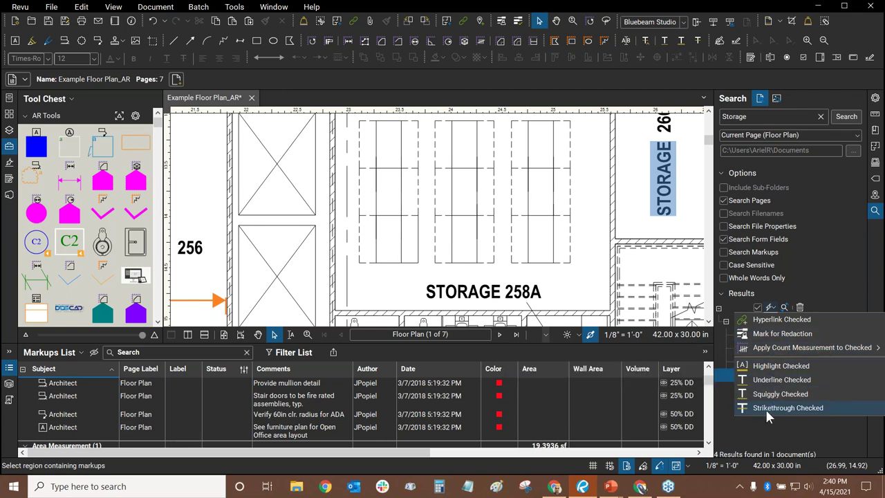
Step: Highlight all four checked STORAGE matches and view a highlight's properties in the Markups List
click(759, 374)
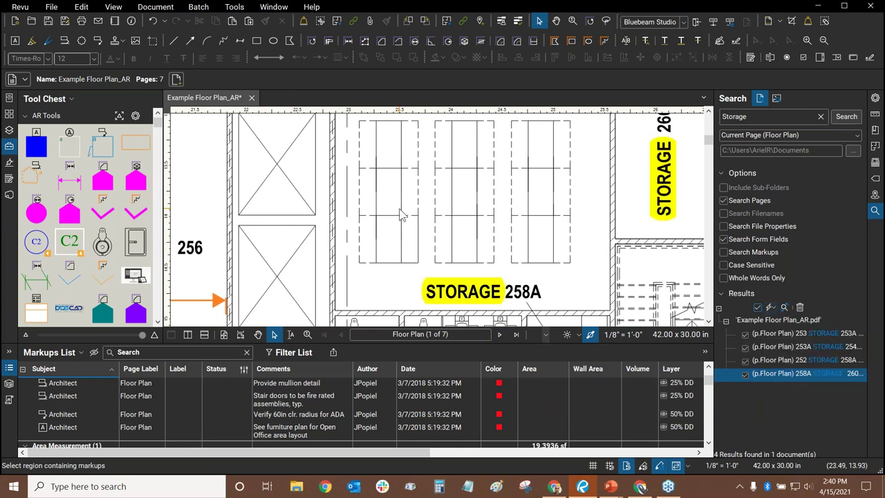
scroll(417, 203, down, 5)
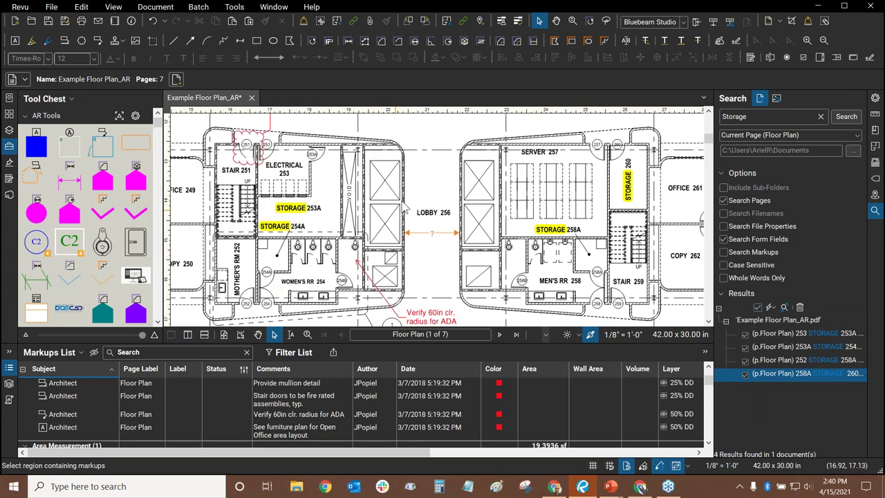
click(287, 206)
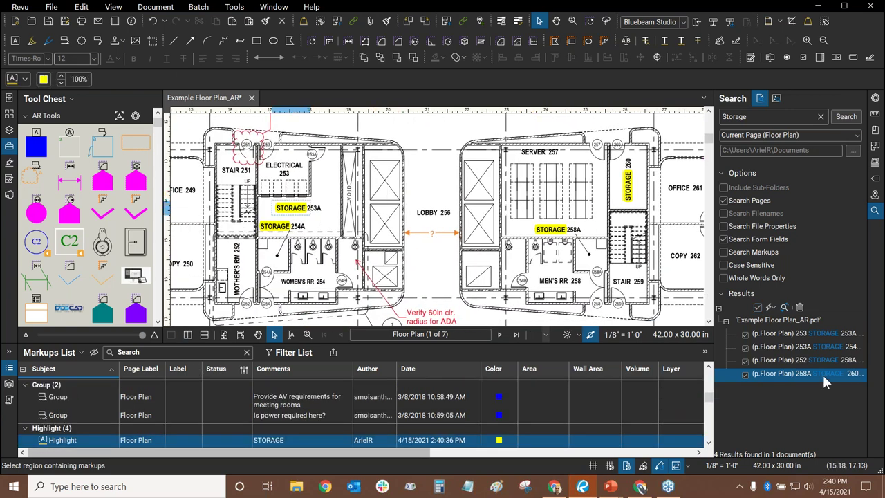
click(708, 443)
click(708, 444)
click(708, 443)
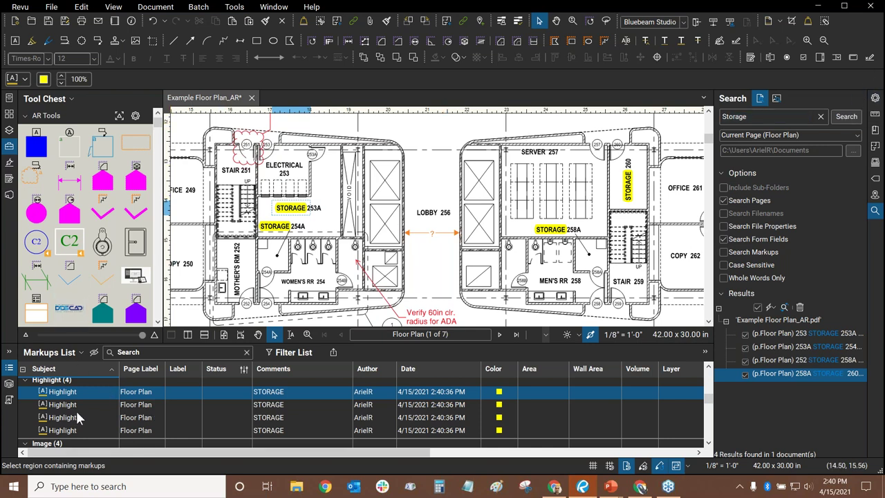
click(876, 97)
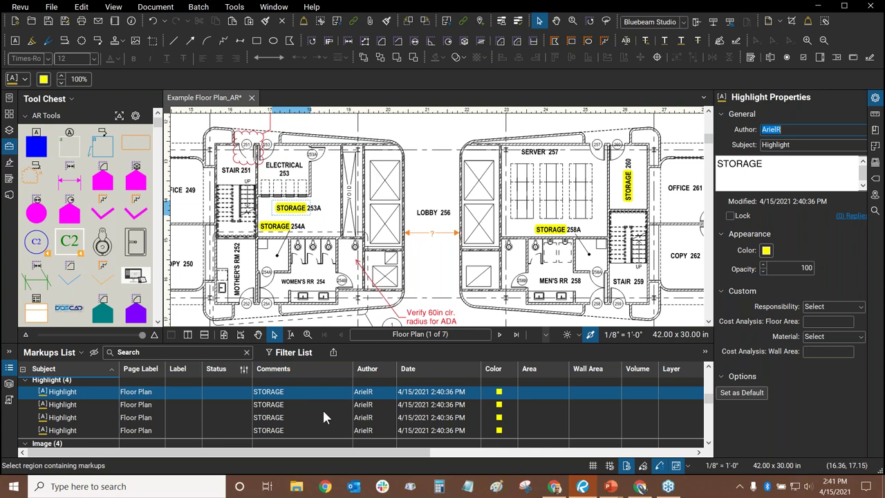
Step: Change the first two highlight comments to STORAGE 1 and STORAGE 2
click(300, 391)
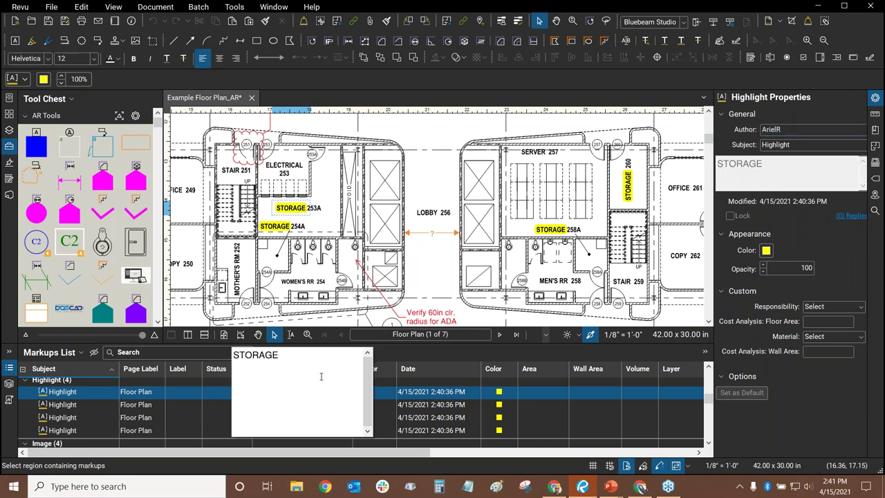
text(1)
key(Return)
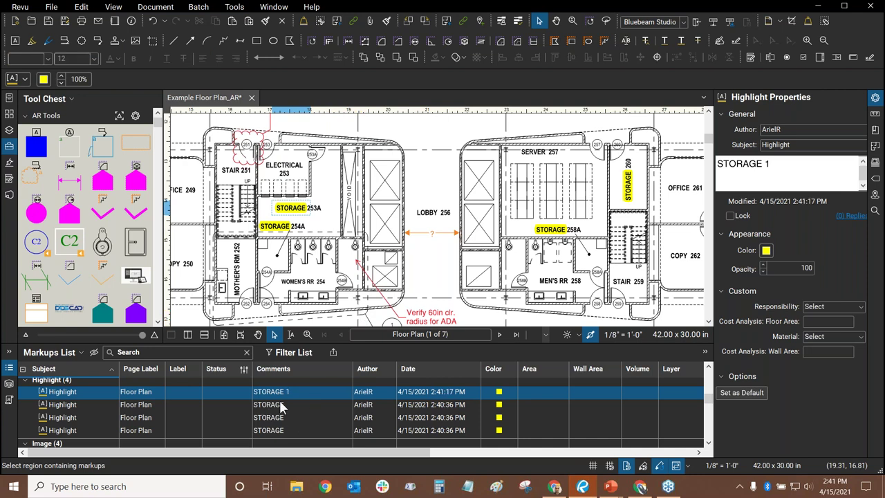
click(280, 401)
click(280, 401)
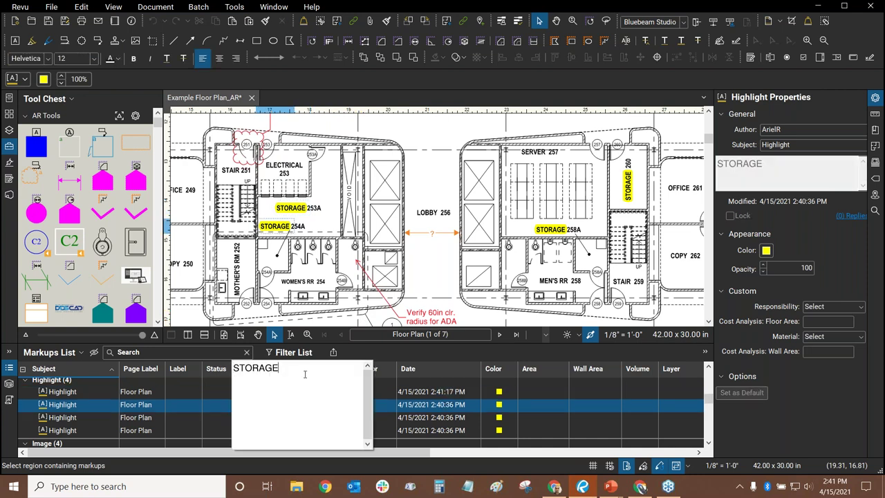
text(2)
key(Return)
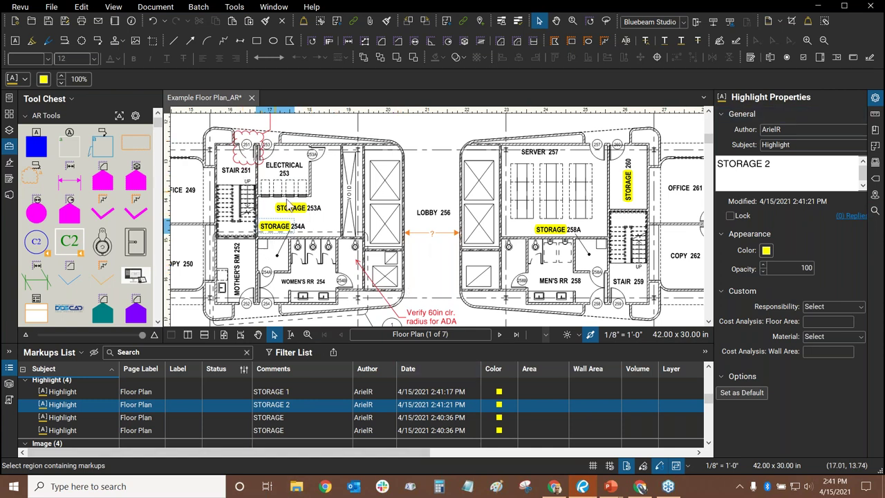
Step: Delete the yellow STORAGE highlights from the floor plan and deselect everything
click(334, 215)
click(268, 229)
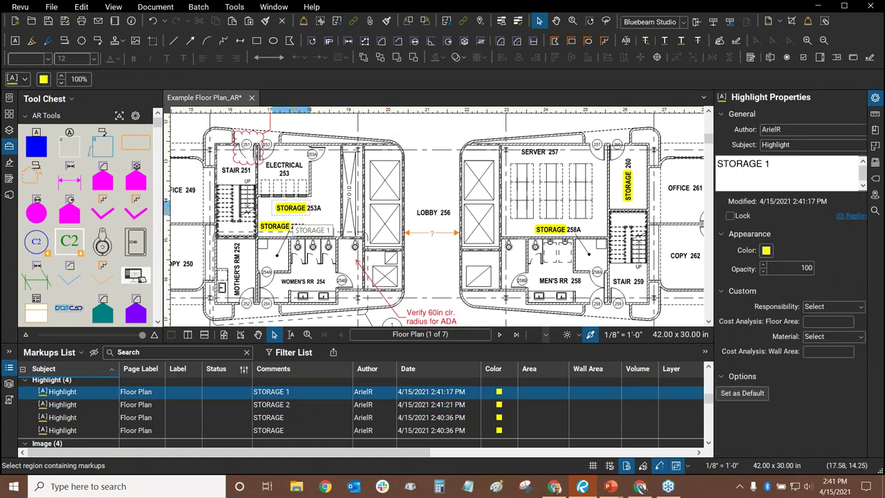
key(Delete)
key(Delete)
key(Delete)
key(Delete)
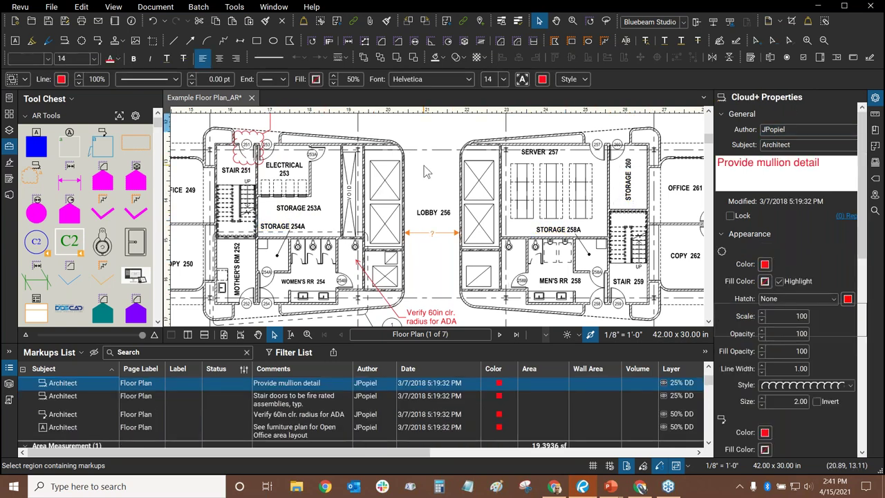
key(Escape)
Step: Switch the Search panel to Visual Search and start Get Rectangle
click(875, 211)
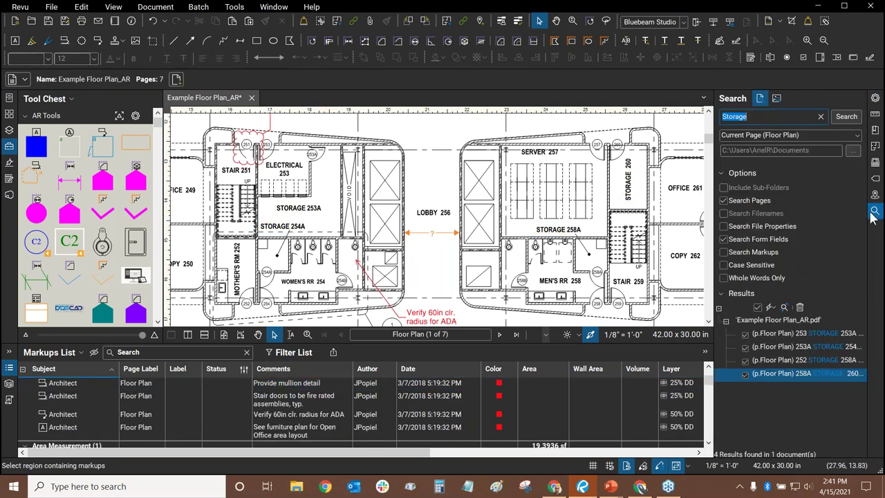
click(777, 99)
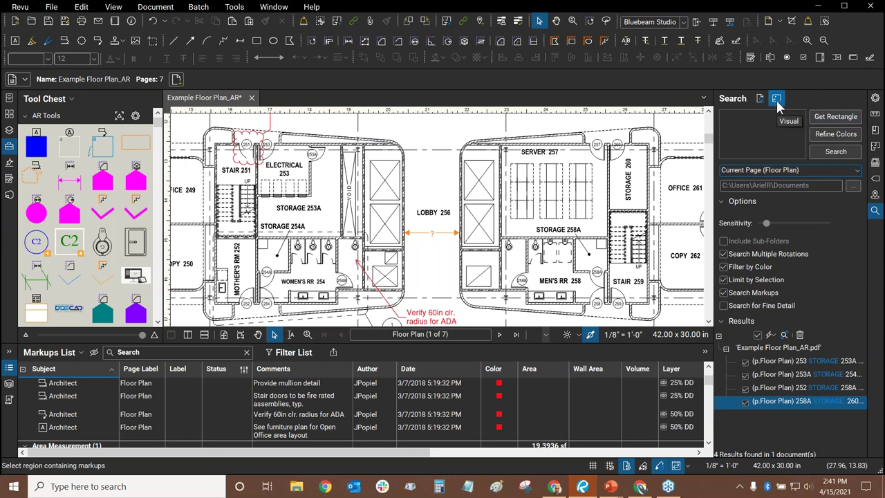
click(826, 116)
Step: Zoom in on Mother's RM 252 and box the washbasin symbol as the sample image
drag(323, 302, 427, 285)
scroll(415, 185, up, 3)
scroll(427, 285, up, 5)
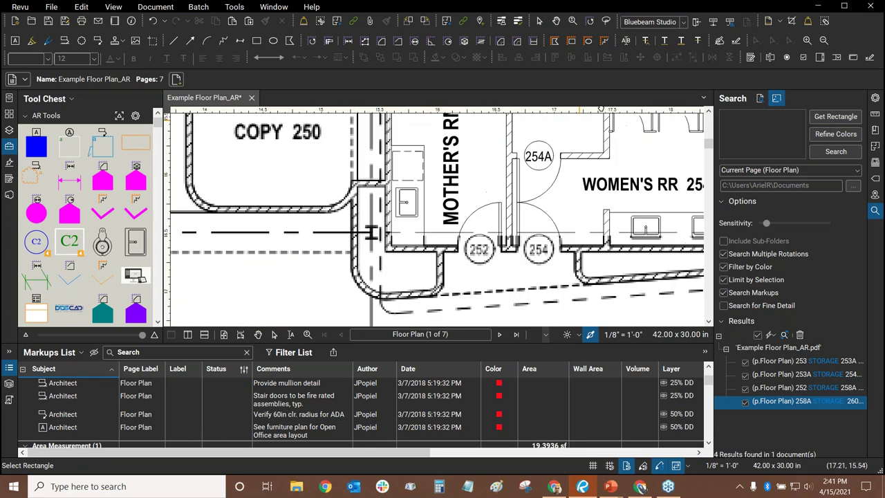
scroll(451, 167, up, 3)
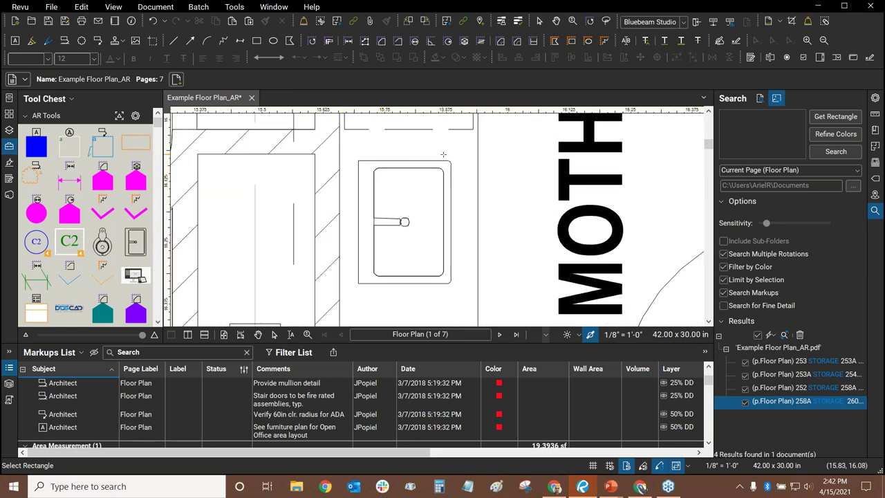
scroll(443, 155, down, 3)
scroll(568, 213, up, 1)
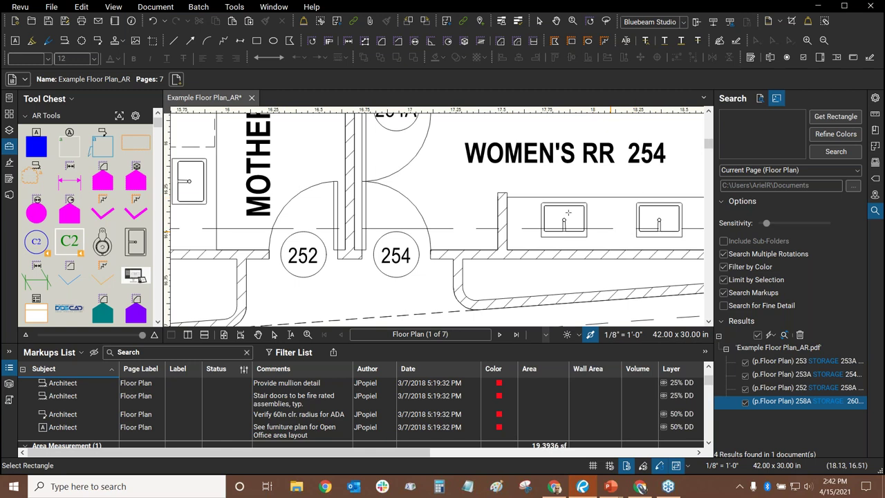
scroll(477, 173, up, 3)
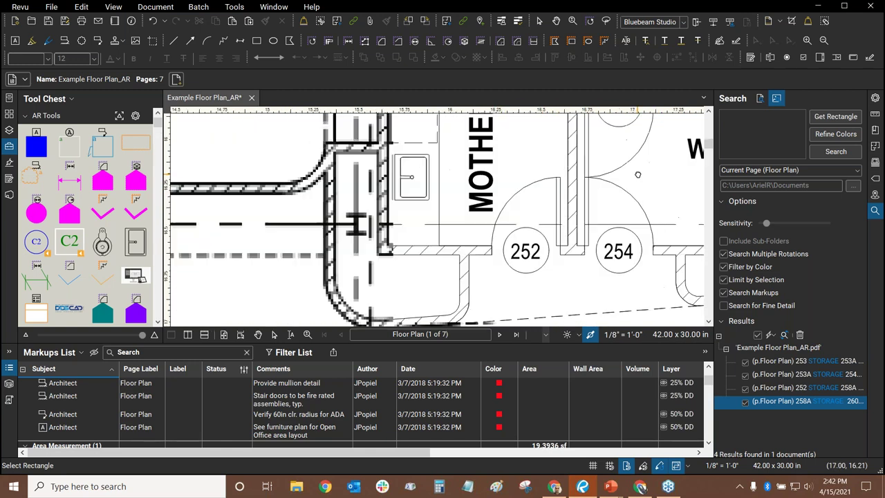
scroll(447, 155, up, 2)
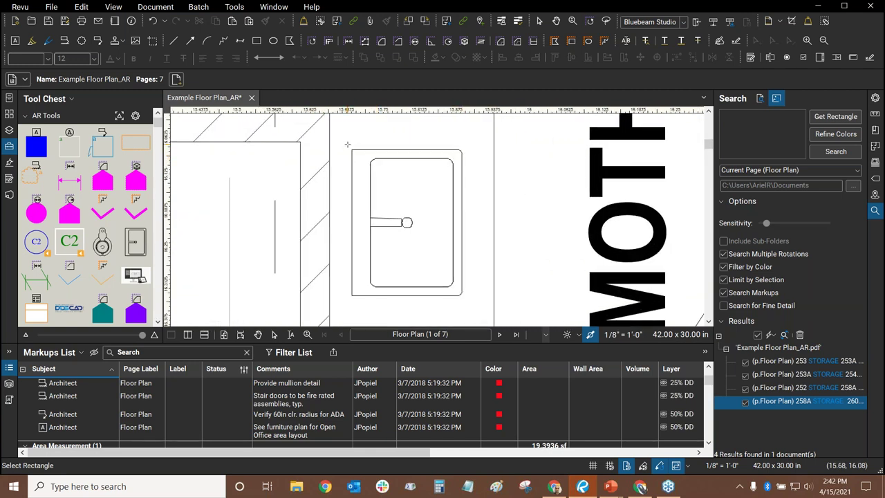
drag(350, 145, 467, 299)
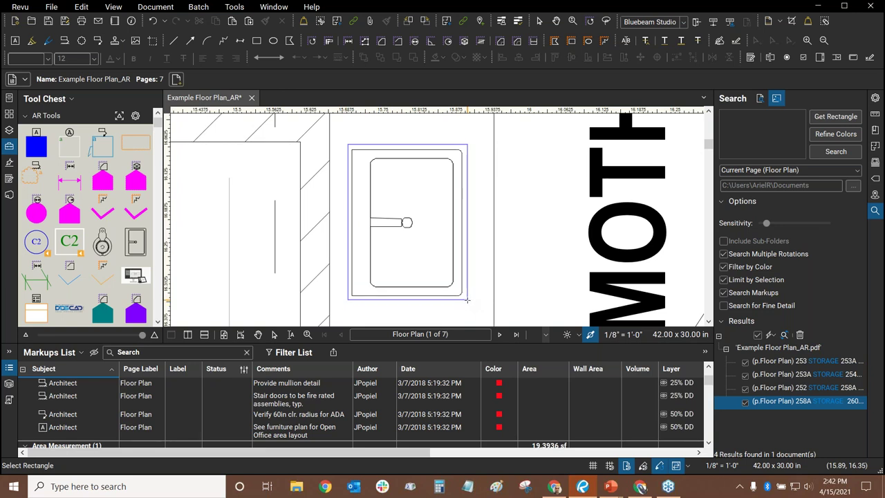
drag(467, 300, 467, 299)
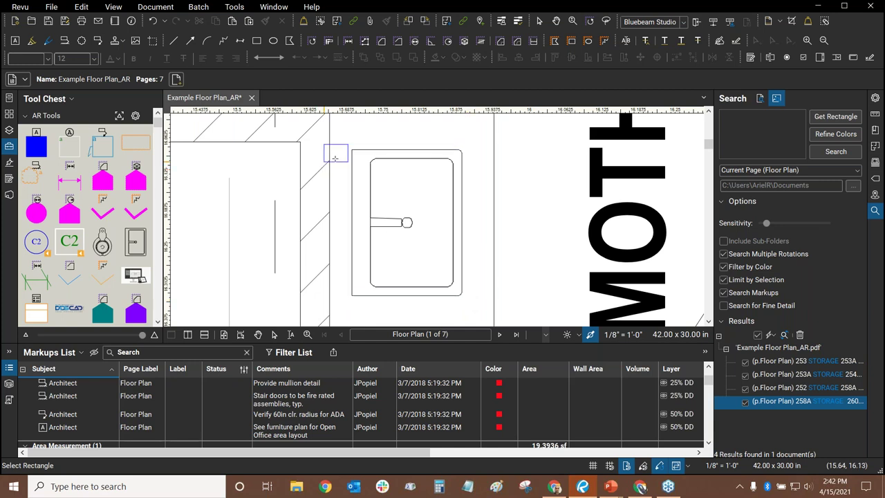
drag(349, 146, 467, 302)
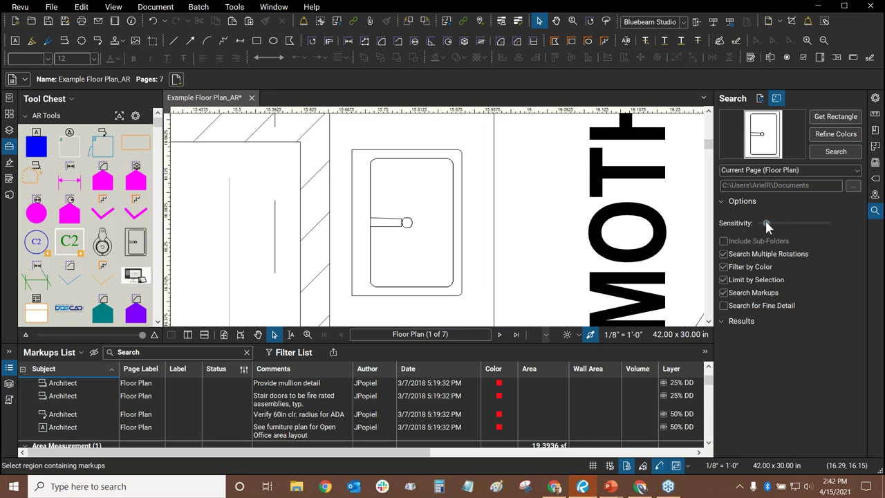
Step: Inspect the restroom sinks up close, then uncheck Search Markups in the Visual Search options
scroll(408, 195, down, 3)
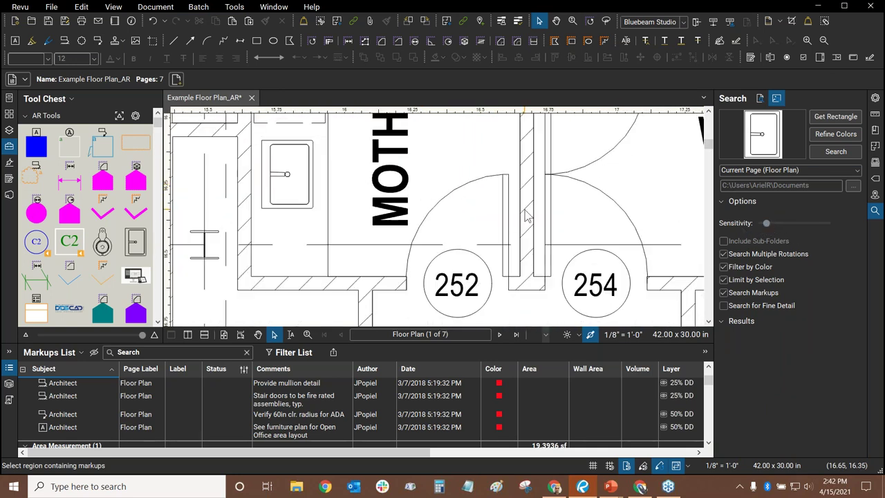
scroll(526, 211, right, 4)
scroll(585, 192, up, 5)
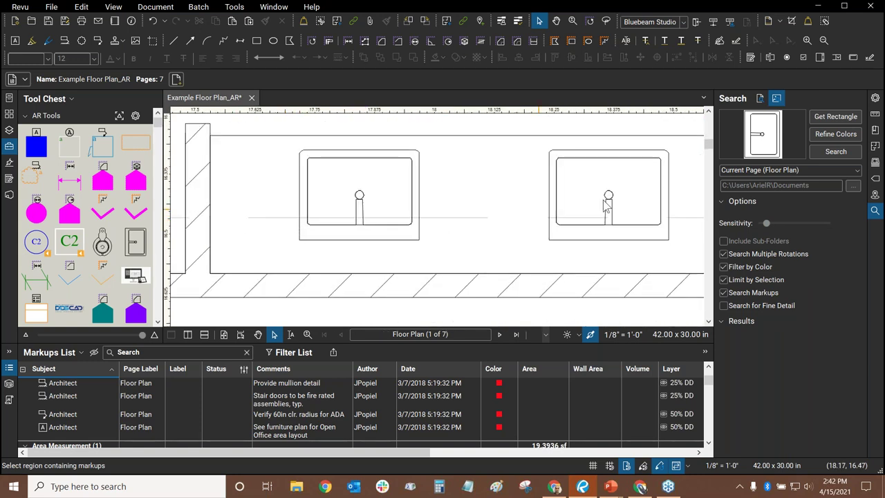
scroll(514, 224, up, 2)
scroll(512, 232, down, 2)
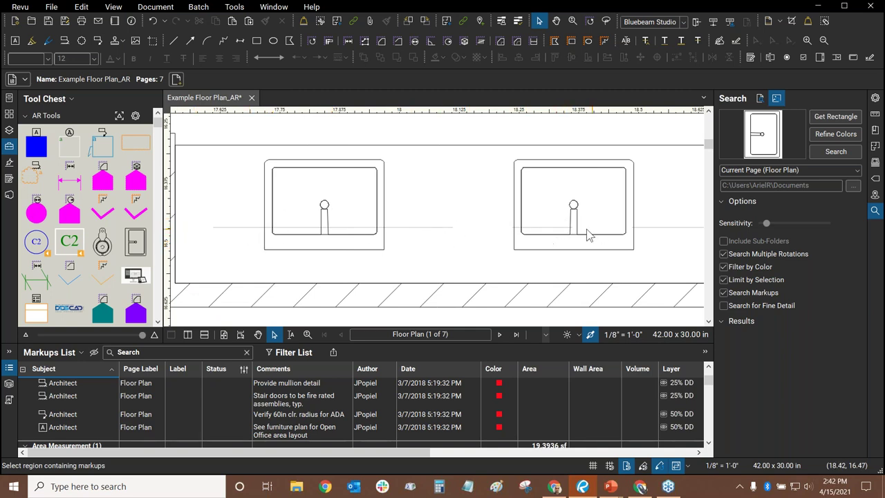
scroll(183, 230, down, 5)
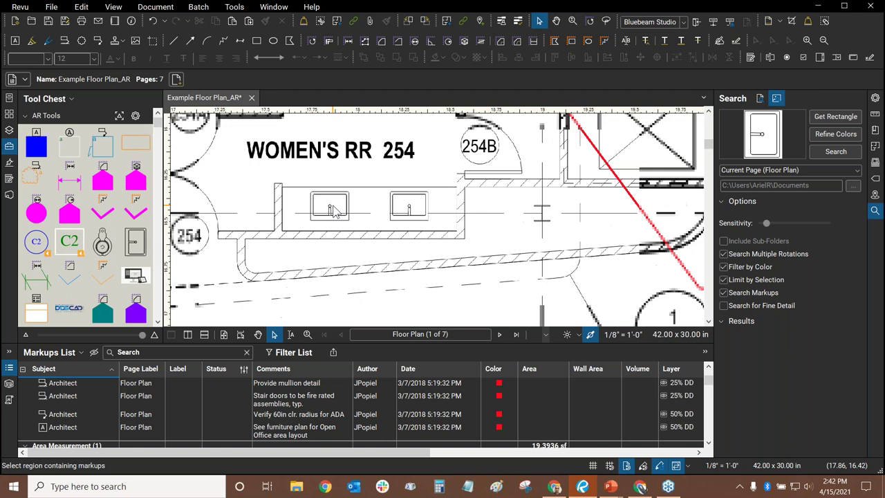
scroll(633, 192, up, 8)
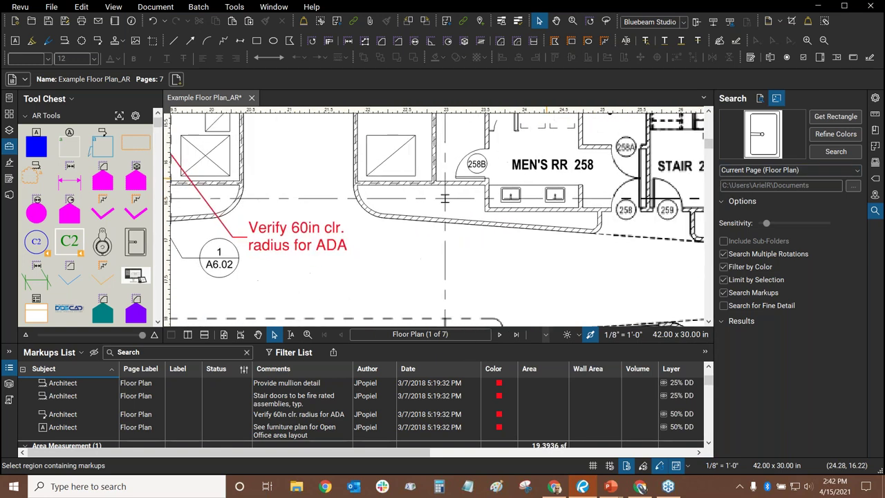
scroll(642, 204, down, 4)
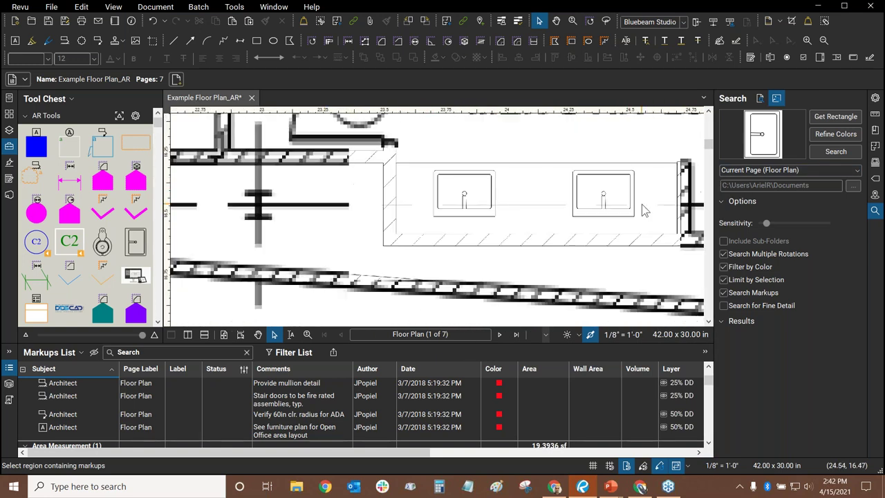
scroll(572, 201, up, 6)
scroll(489, 163, down, 3)
scroll(438, 184, left, 5)
scroll(440, 184, up, 3)
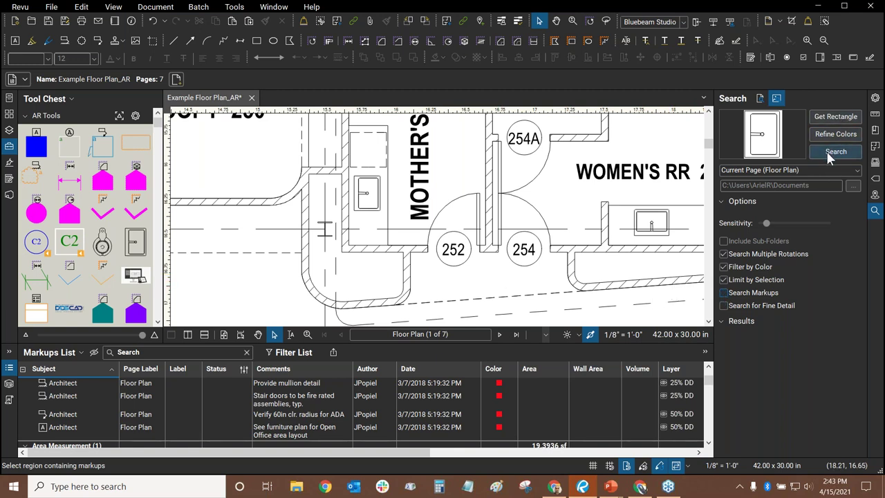
click(747, 170)
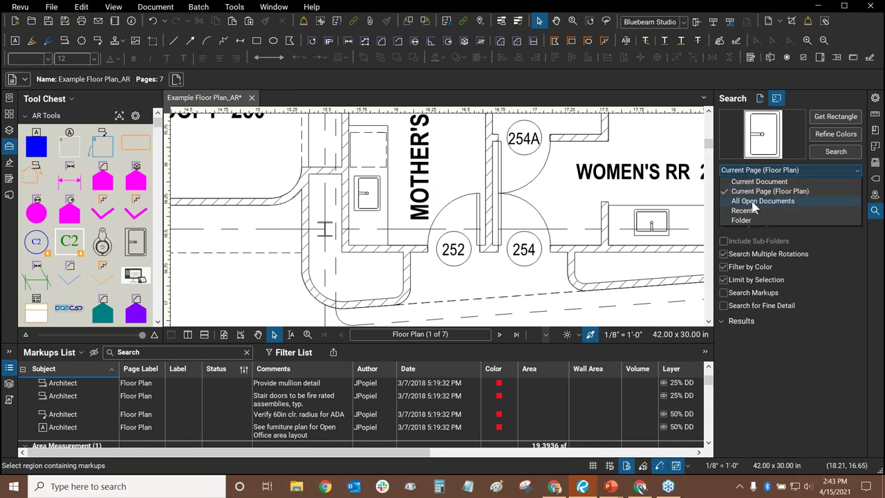
Step: Run the sink visual search on the Floor Plan page and preview the first matches
click(808, 87)
click(837, 153)
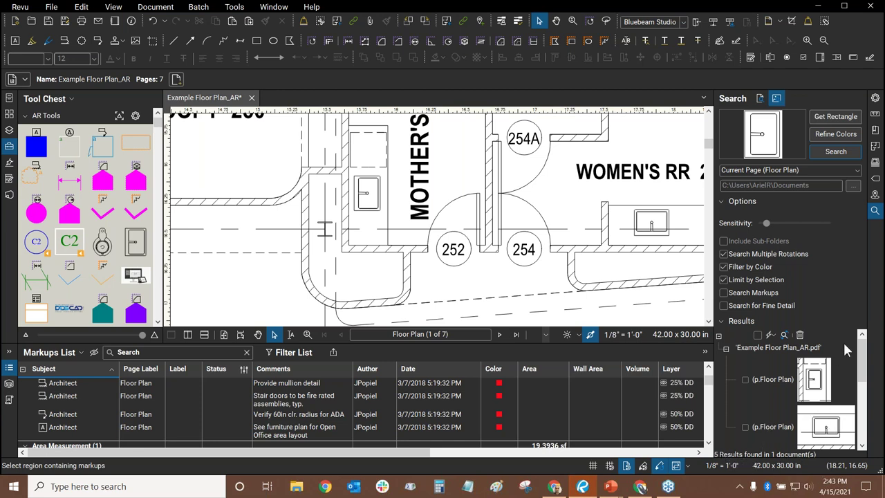
click(821, 381)
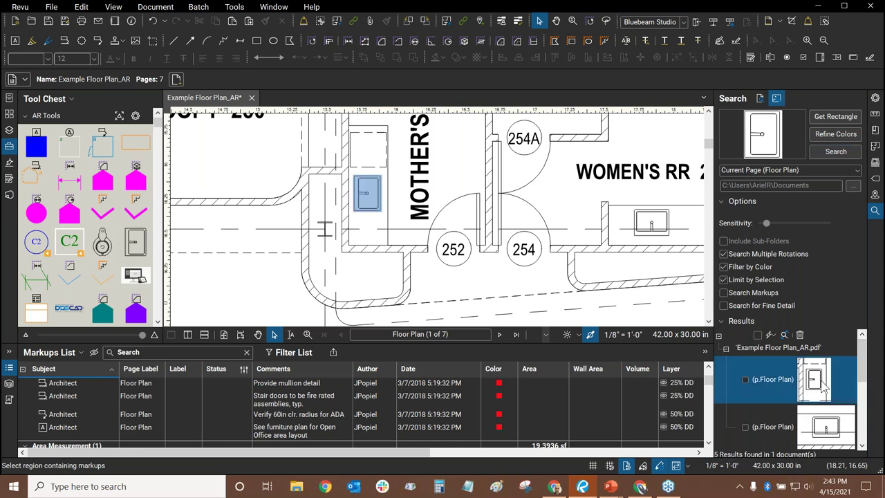
click(825, 430)
drag(870, 358, 868, 387)
click(837, 389)
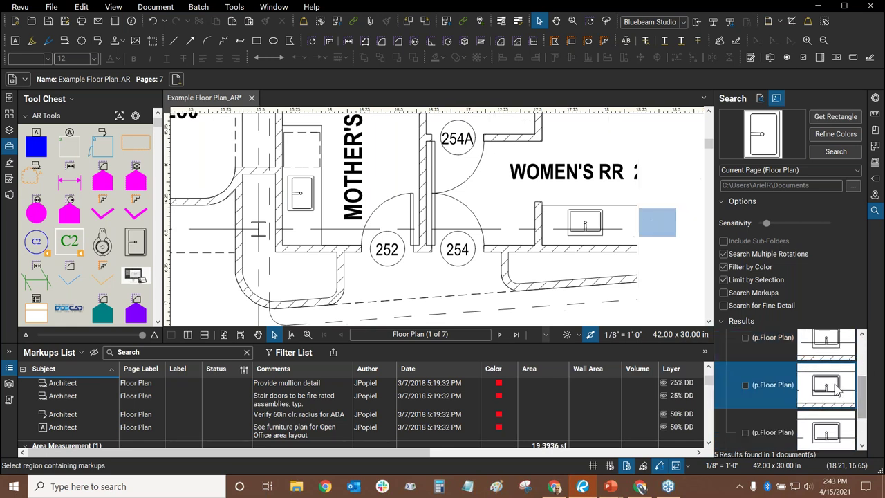
Step: Preview the sinks near 258B and in Men's RR, then check all five results
click(827, 437)
scroll(830, 432, down, 1)
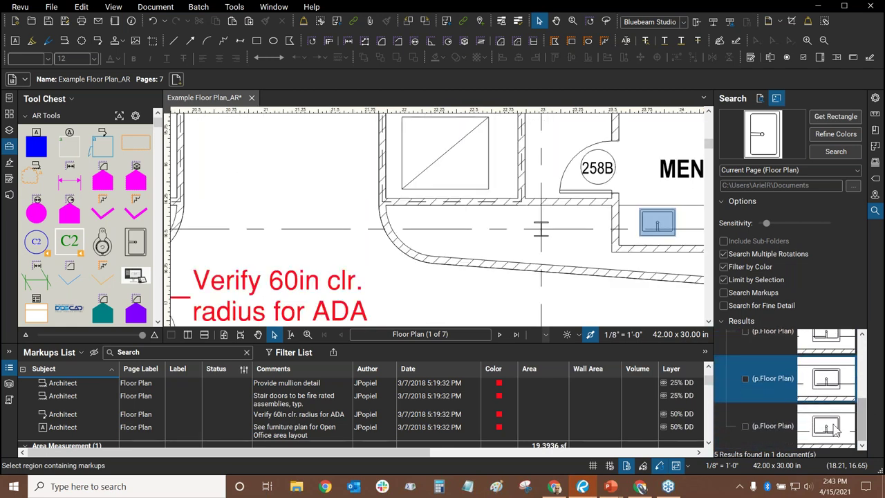
click(835, 430)
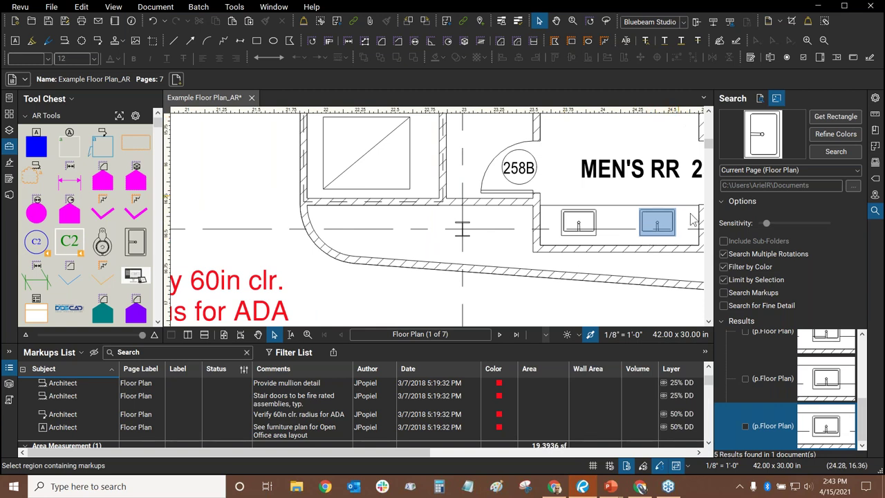
drag(864, 422, 862, 339)
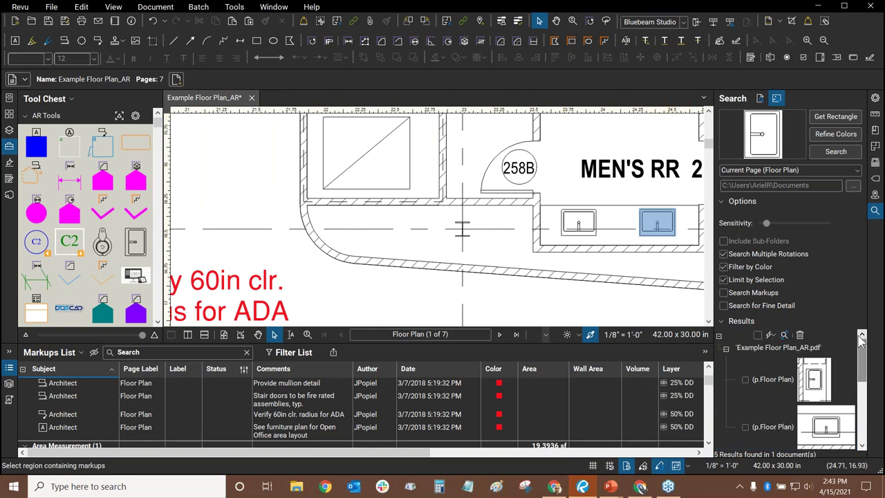
click(758, 335)
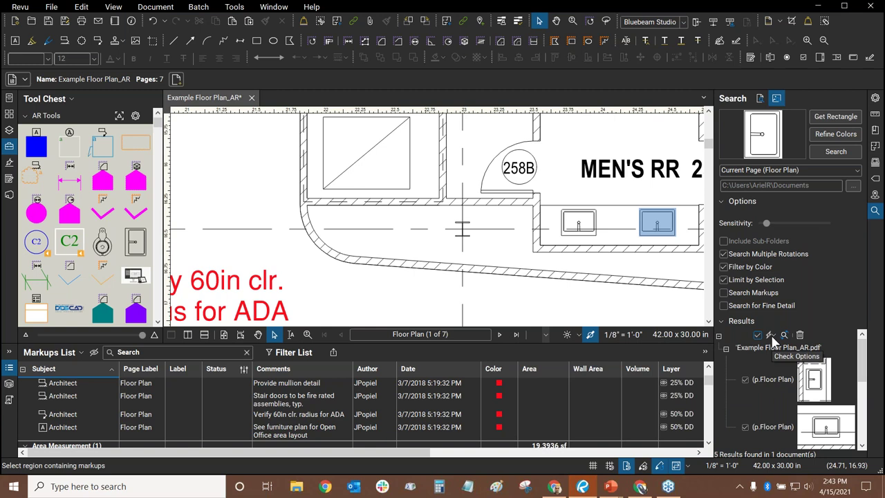
Step: Choose Hyperlink Checked for the checked sink results to bring up the Action dialog
click(771, 335)
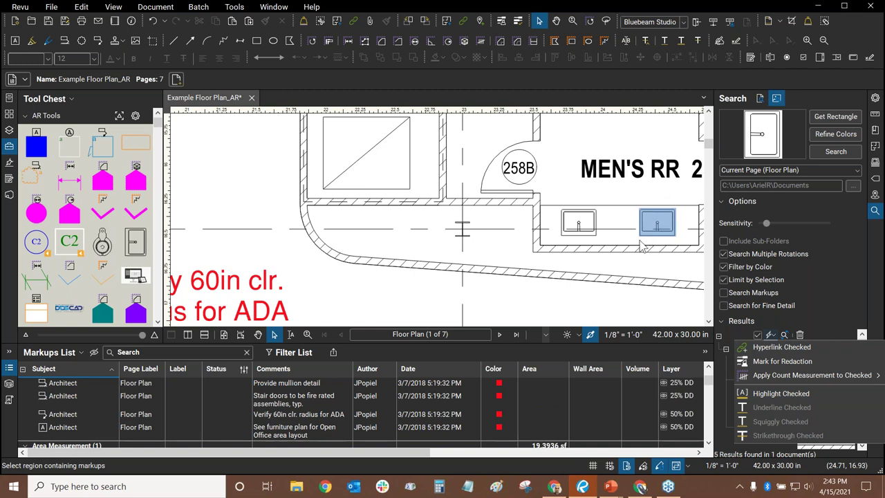
click(772, 335)
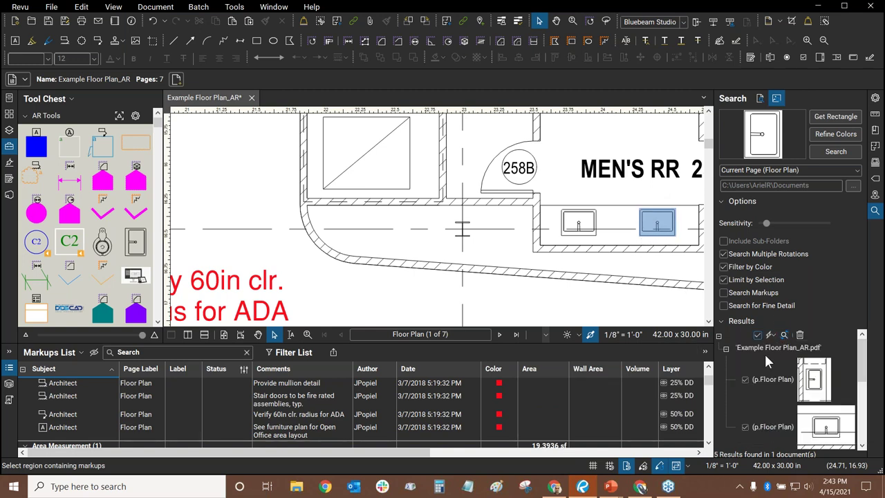
click(772, 335)
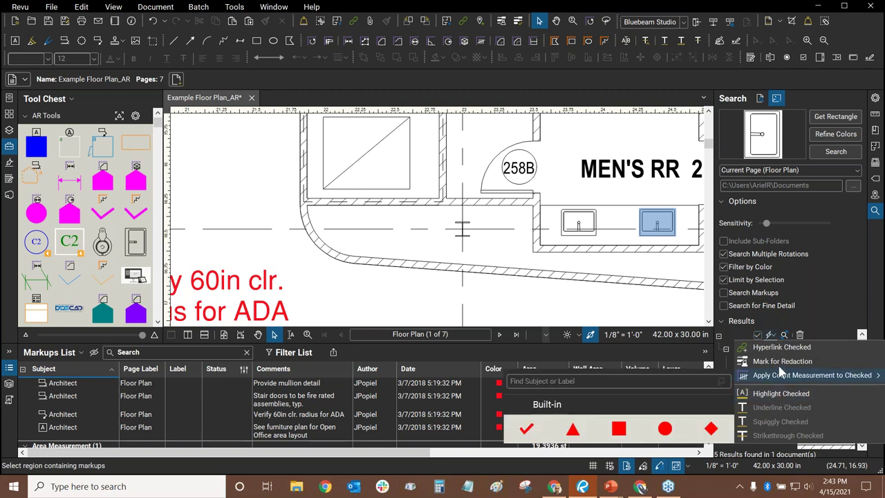
click(782, 346)
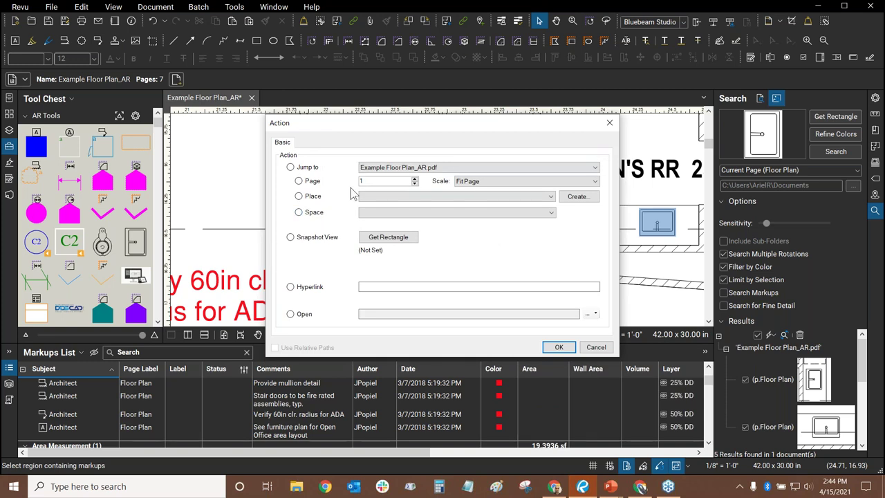
Step: Set the hyperlink to jump to a Place in Example Floor Plan_AR.pdf and create a new place
click(290, 167)
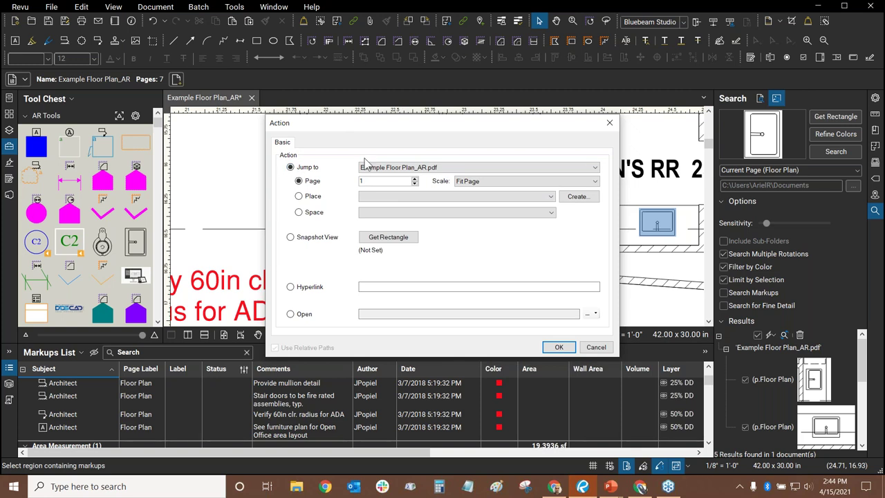
click(447, 169)
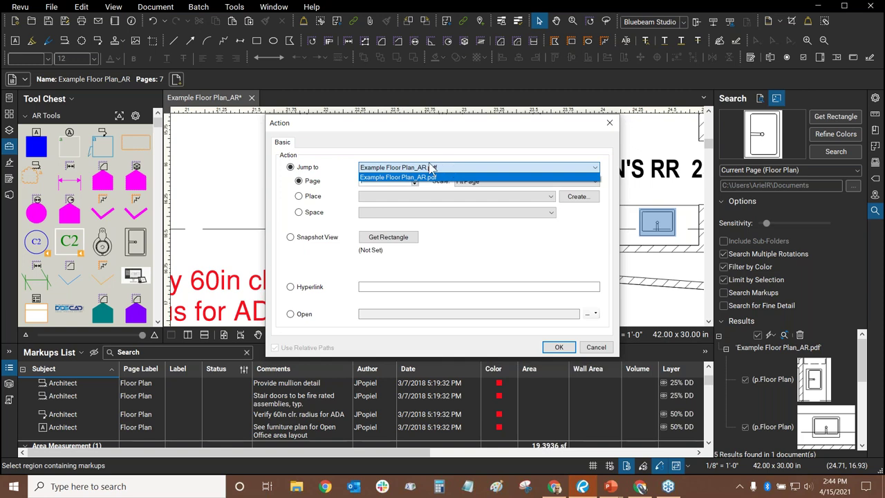
click(443, 173)
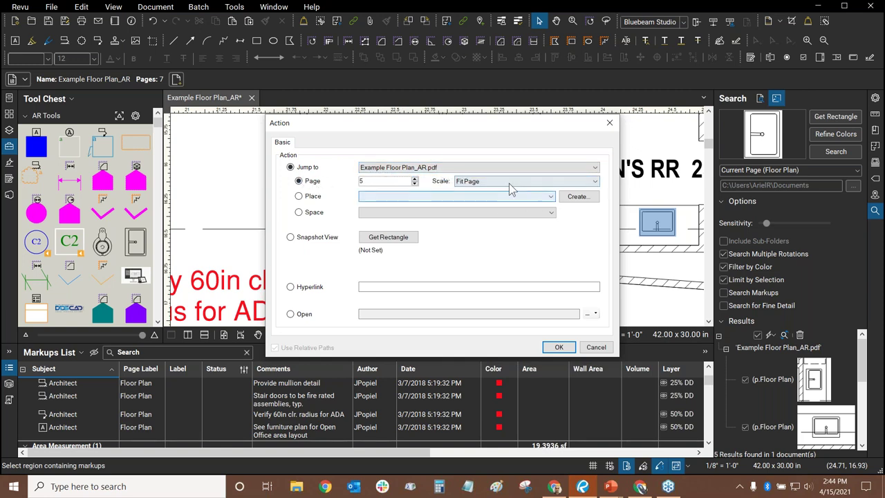
click(299, 197)
click(549, 197)
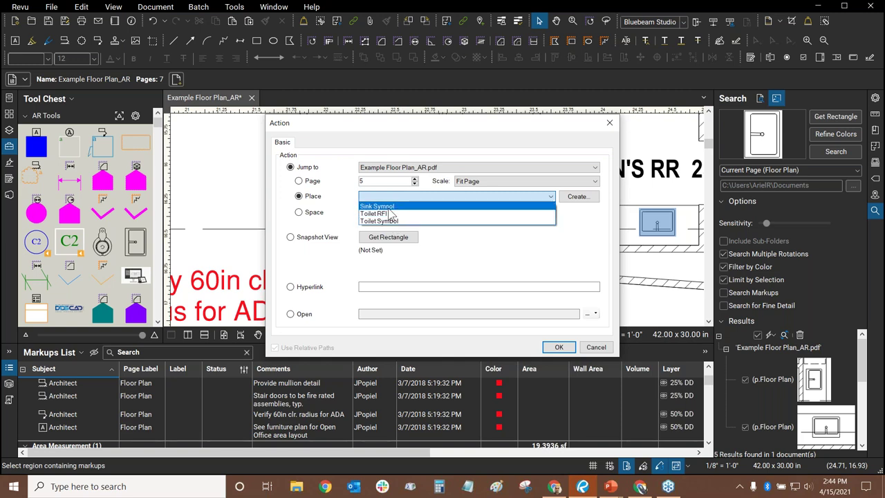
click(459, 155)
click(578, 196)
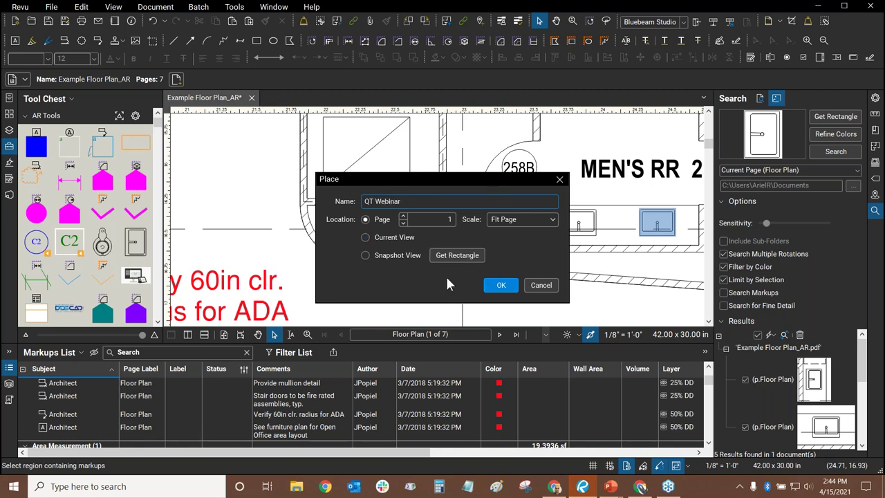
Step: Make the new place a snapshot view and start picking its area from the page thumbnails
click(366, 256)
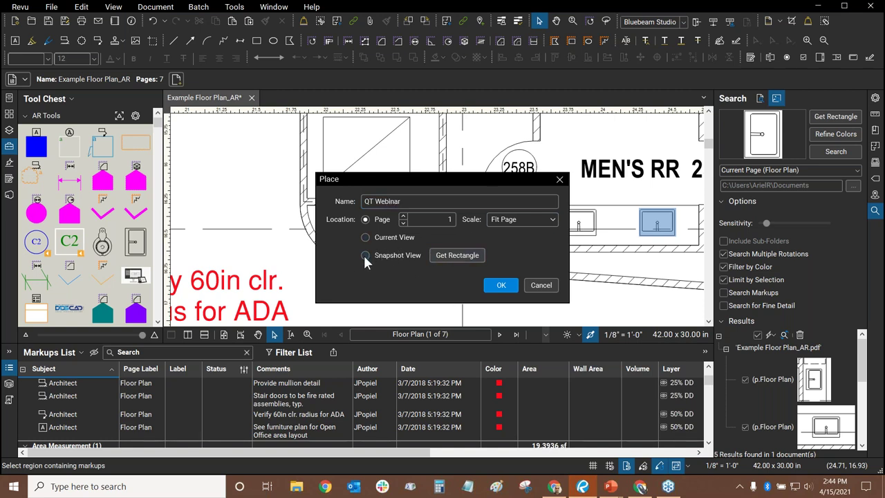
click(456, 254)
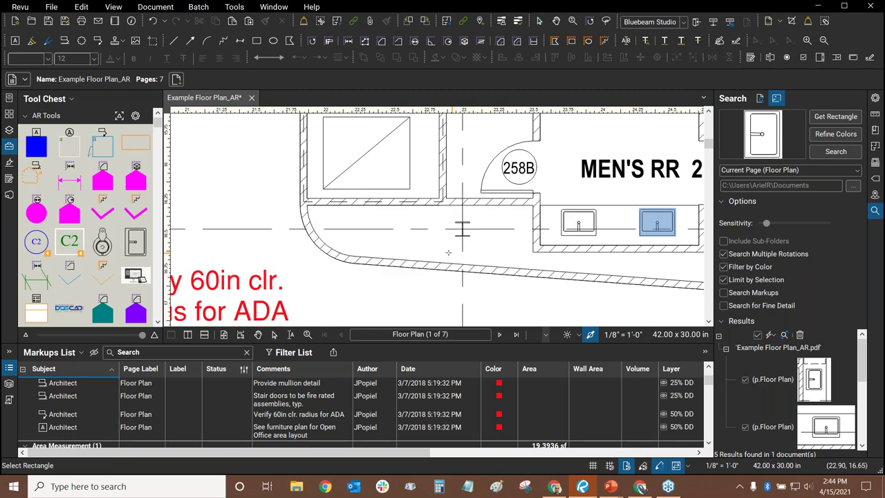
scroll(420, 255, down, 2)
click(9, 114)
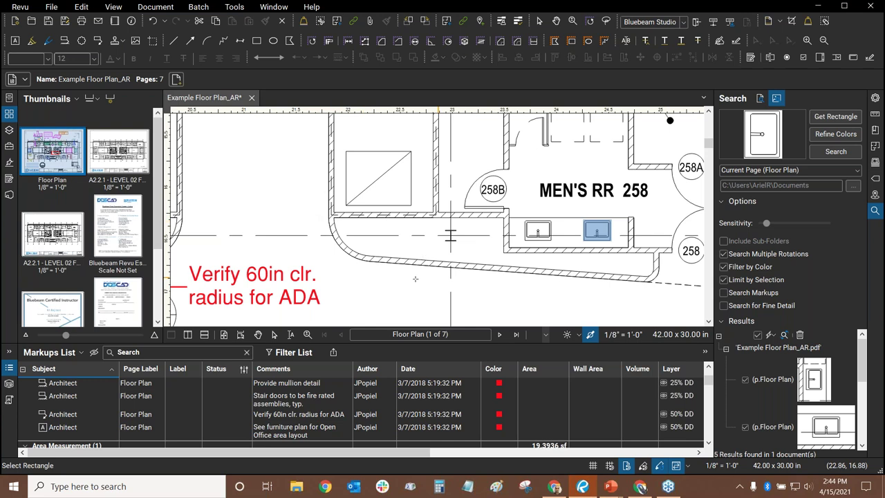
scroll(411, 297, left, 3)
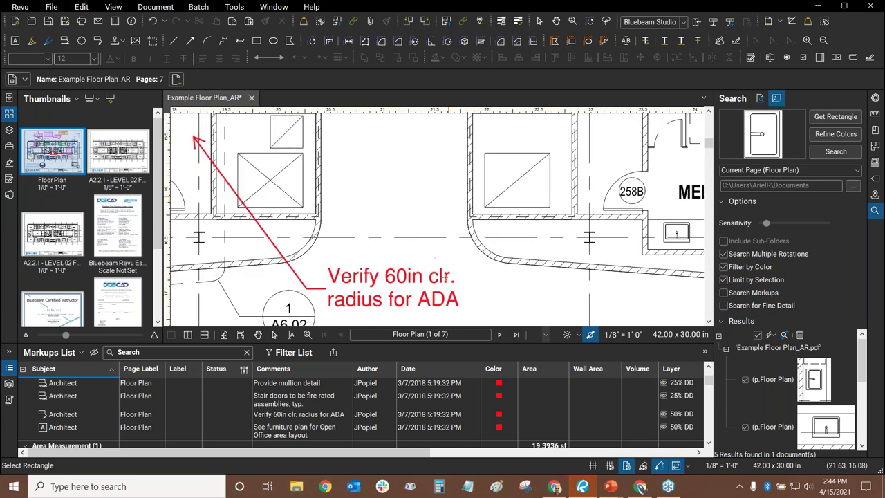
key(alt+l)
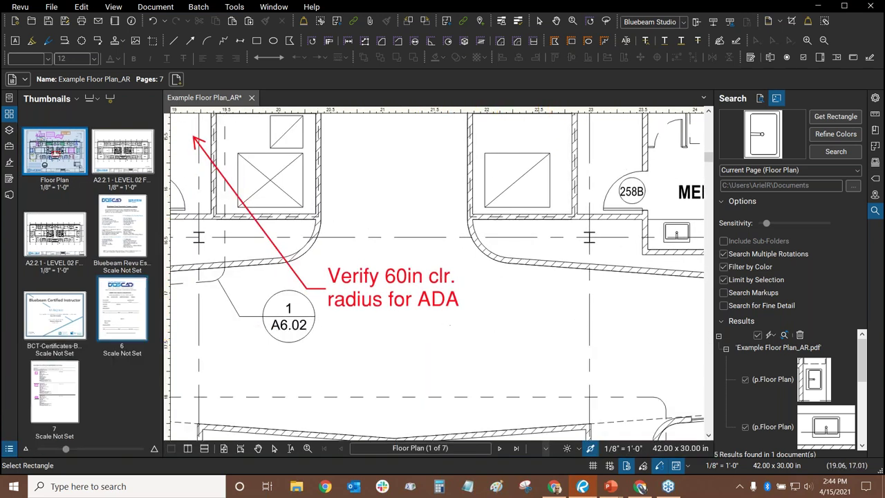
Step: Capture page 6's Ship To section as the QT Webinar snapshot and save the place
click(119, 243)
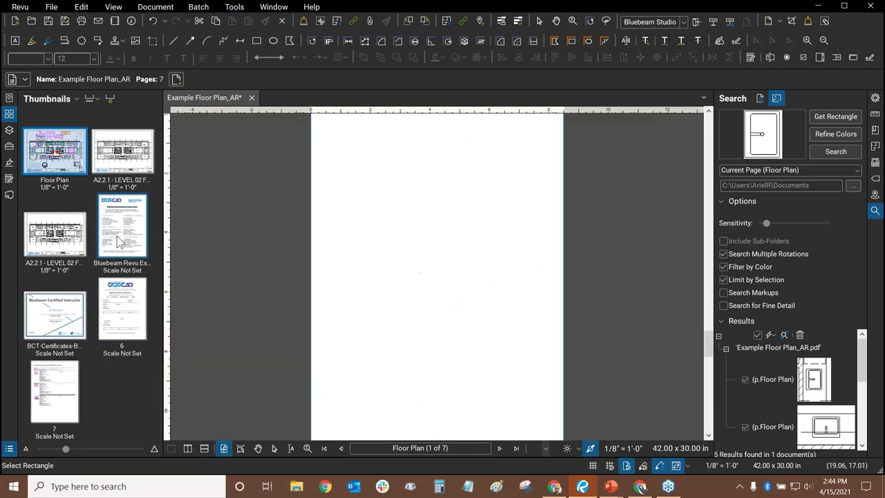
click(62, 320)
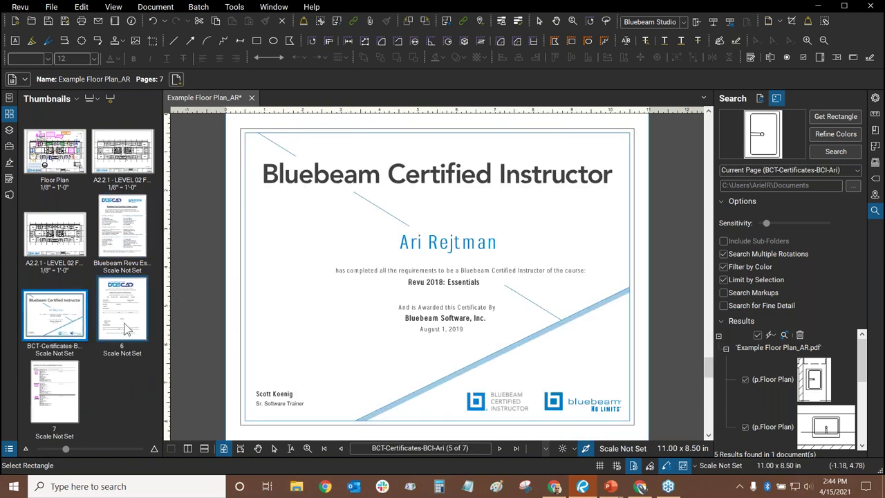
click(126, 330)
scroll(431, 235, up, 2)
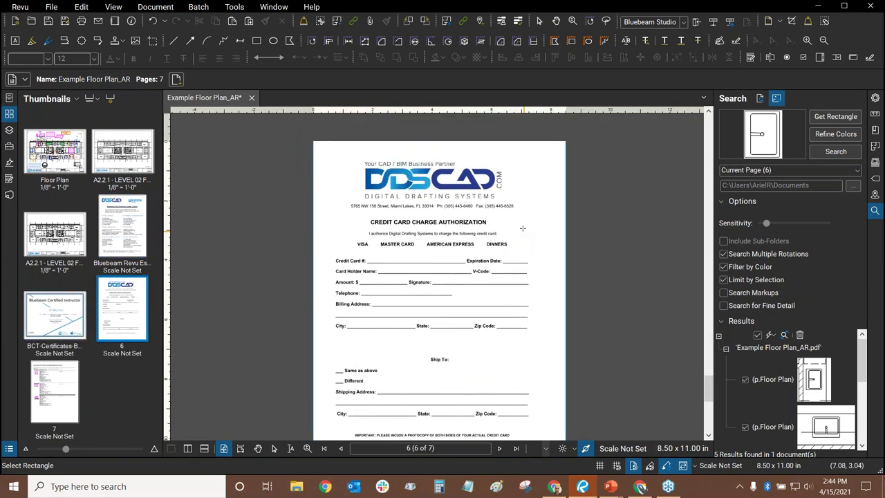
scroll(509, 238, down, 5)
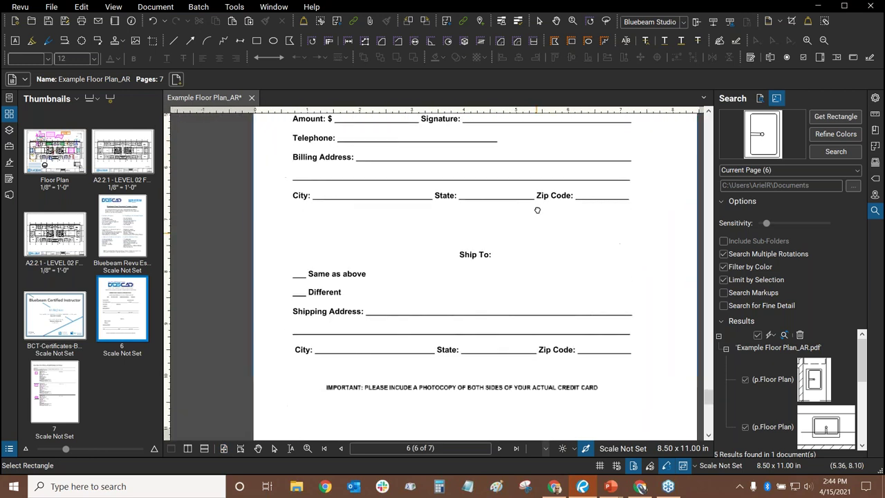
scroll(510, 225, up, 2)
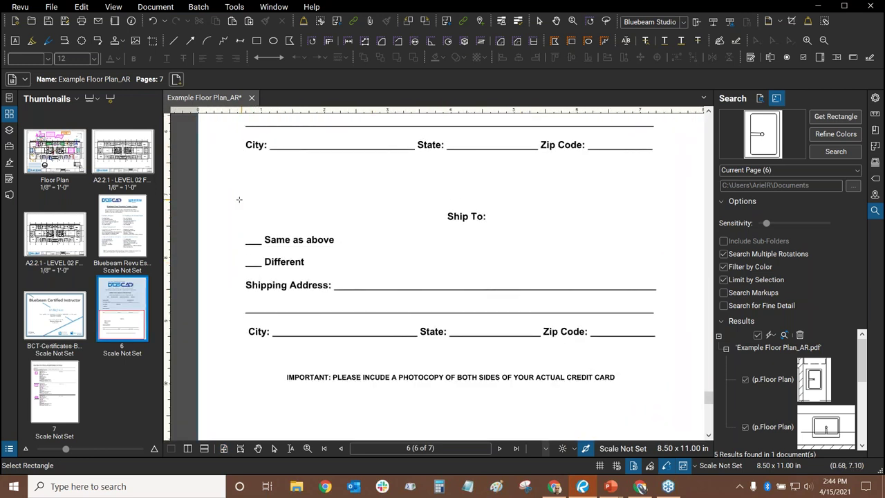
drag(365, 245, 637, 389)
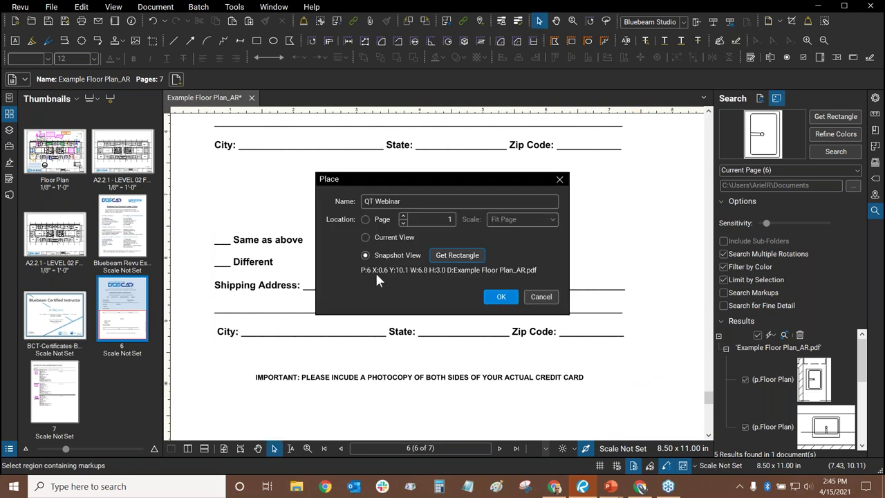
click(501, 297)
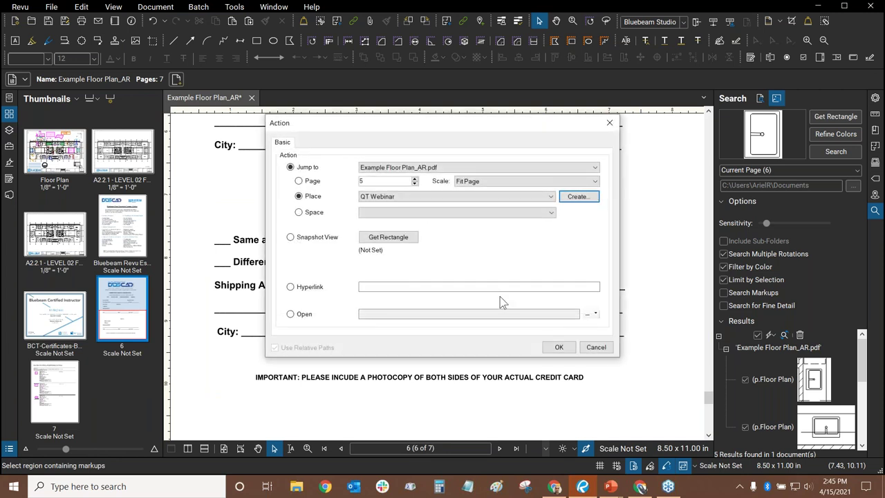
Step: Keep QT Webinar as the Place target and apply the hyperlink to the checked sink results
click(373, 197)
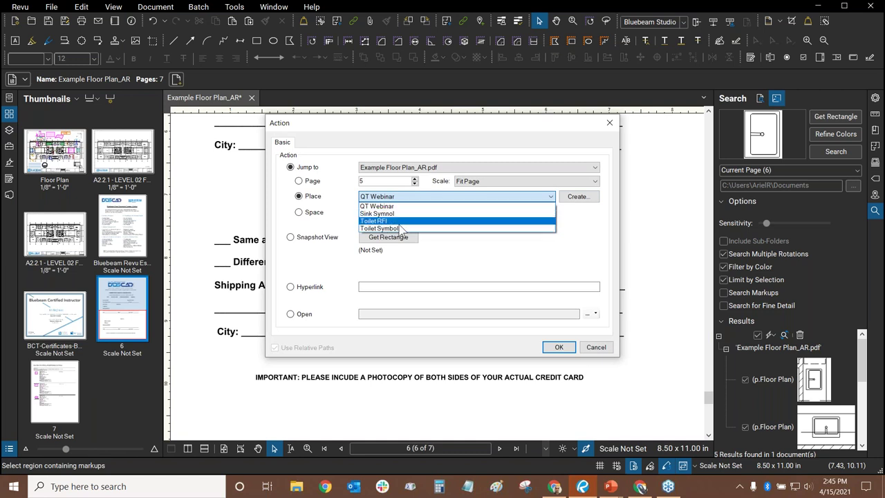
click(293, 210)
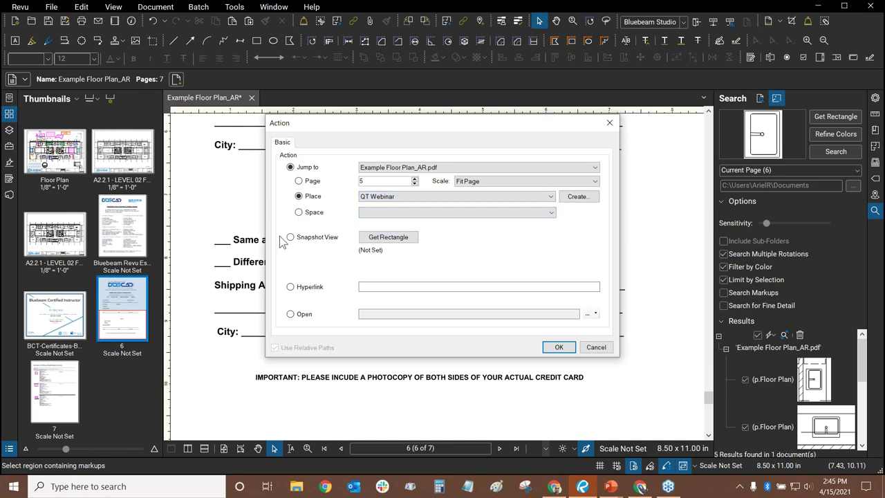
click(391, 288)
key(ctrl)
key(ctrl)
click(559, 347)
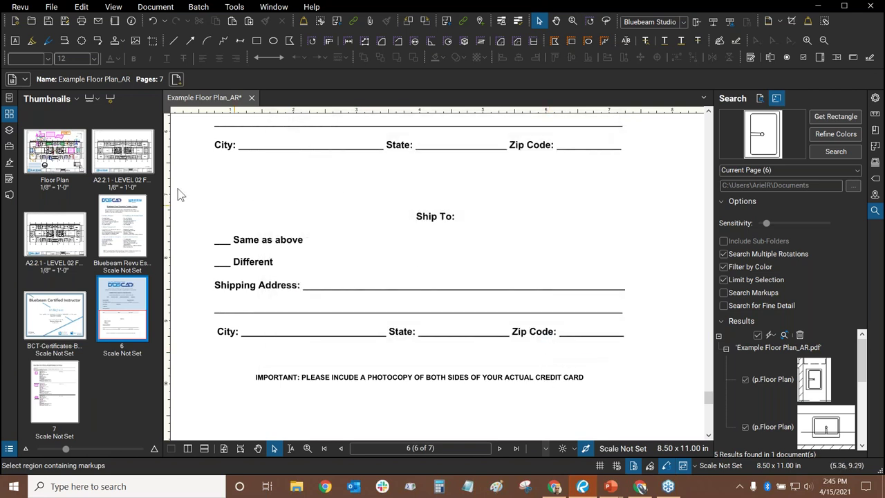
Step: On the Floor Plan, change the sink hyperlink from a red fill to a solid outline
click(51, 148)
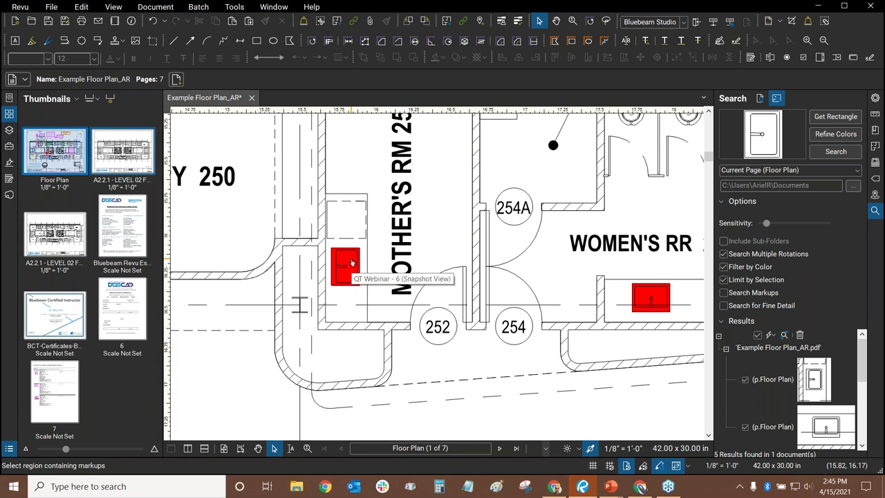
right_click(351, 263)
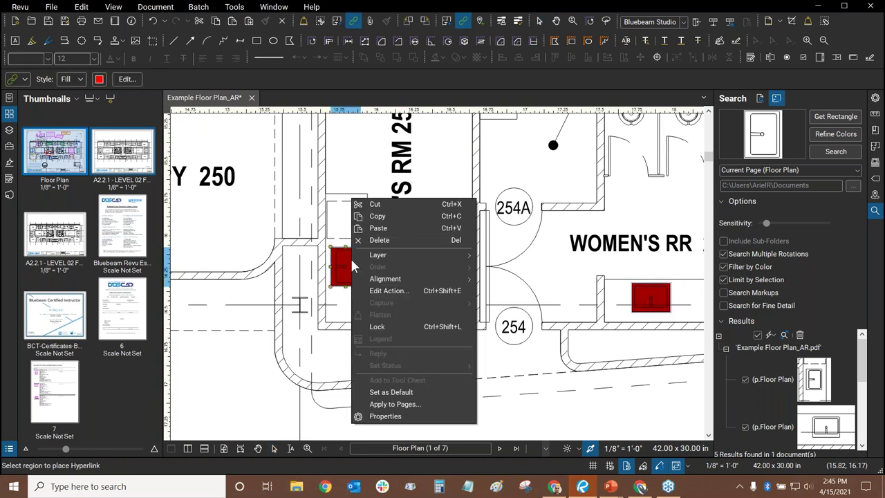
click(873, 105)
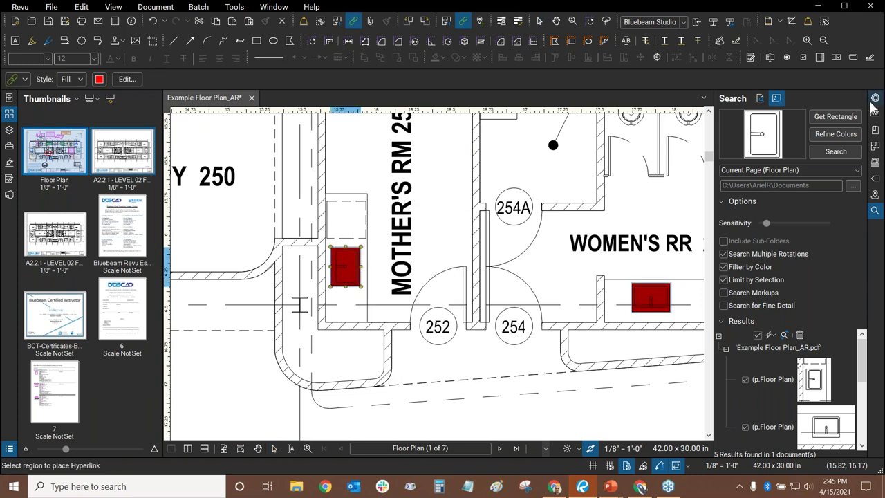
click(874, 102)
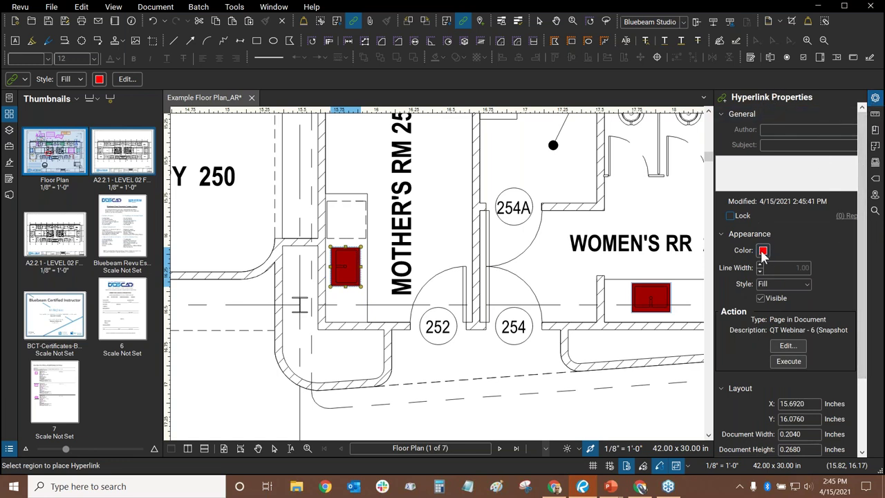
click(787, 283)
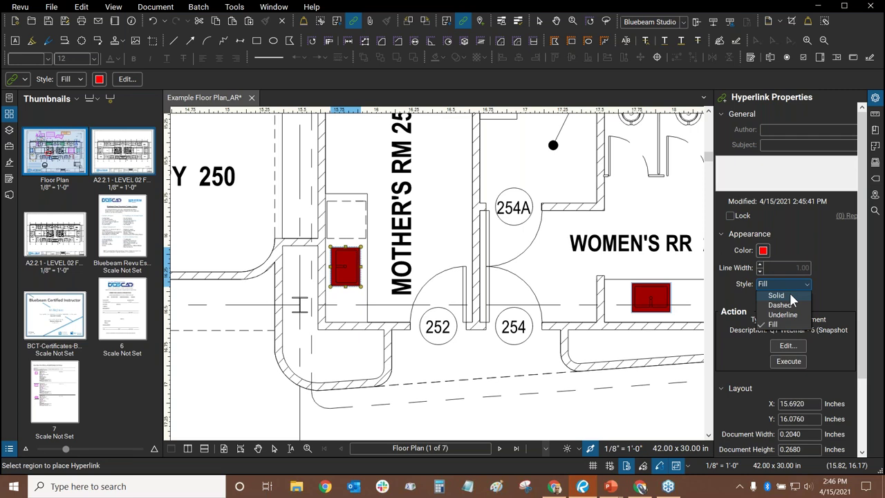
click(790, 294)
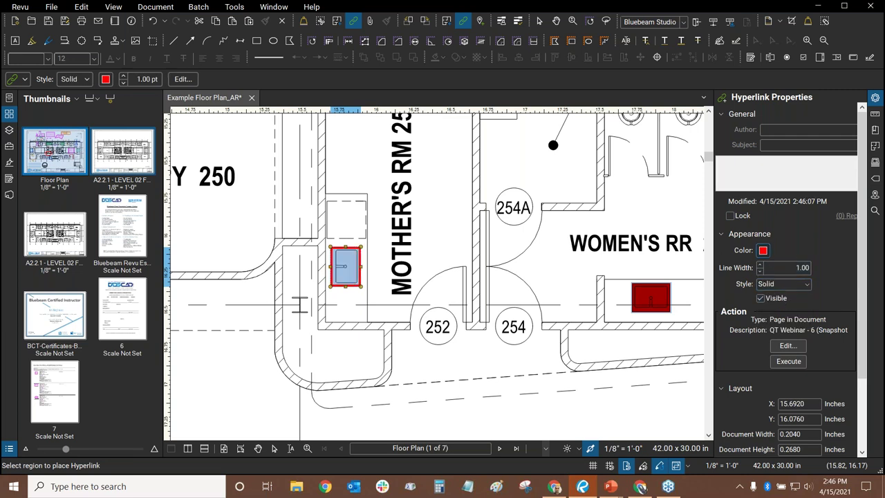
click(764, 251)
click(825, 325)
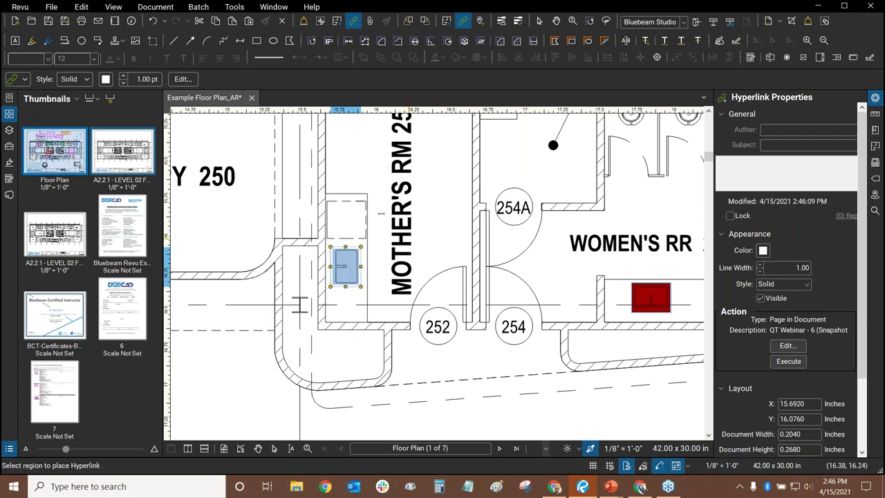
Step: Set the sink hyperlink's outline colour to red, keeping the solid style
key(Escape)
key(Escape)
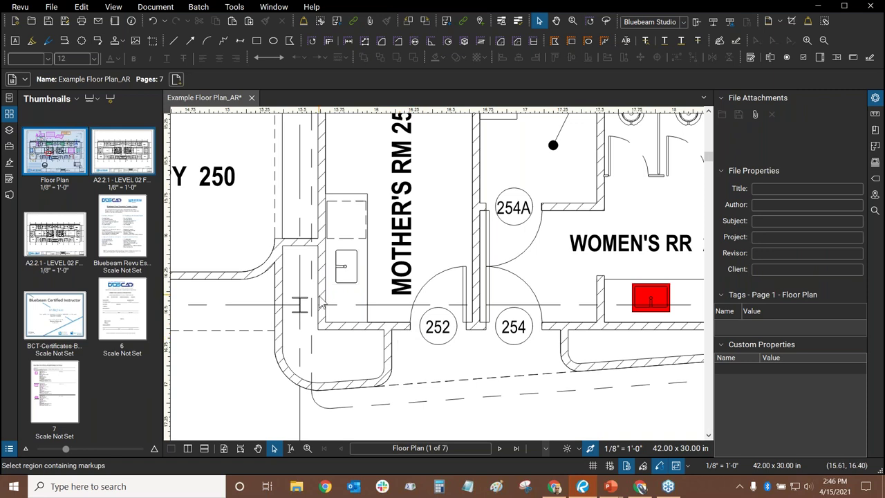
scroll(321, 300, up, 4)
scroll(354, 279, down, 1)
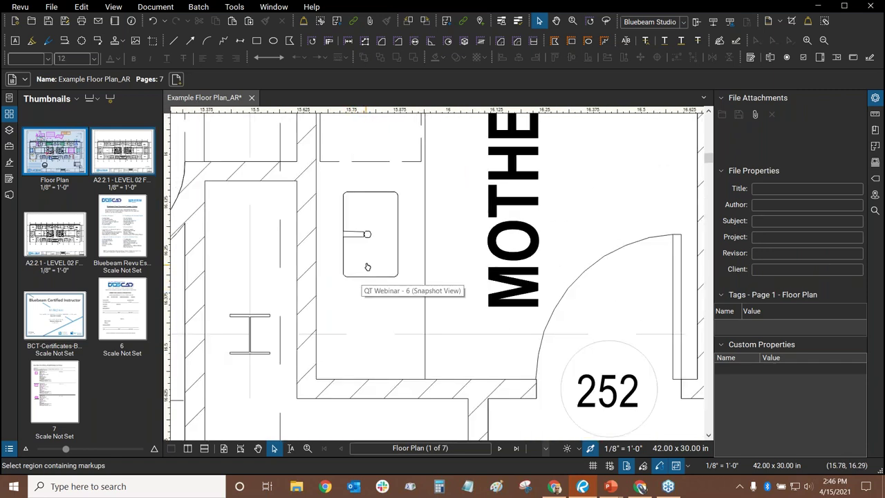
right_click(374, 253)
click(763, 250)
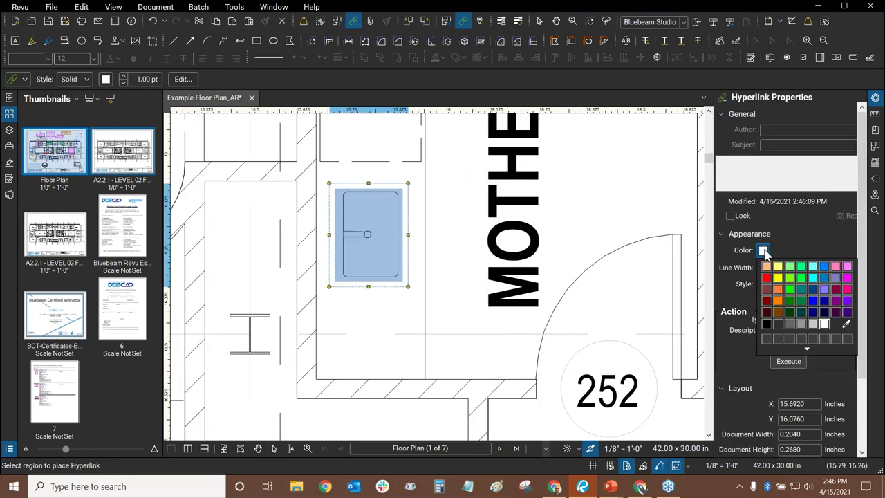
click(766, 276)
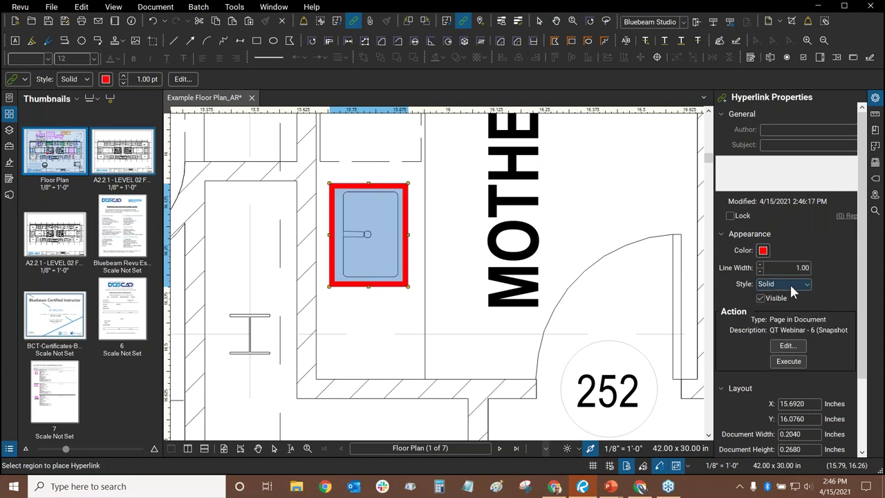
click(790, 283)
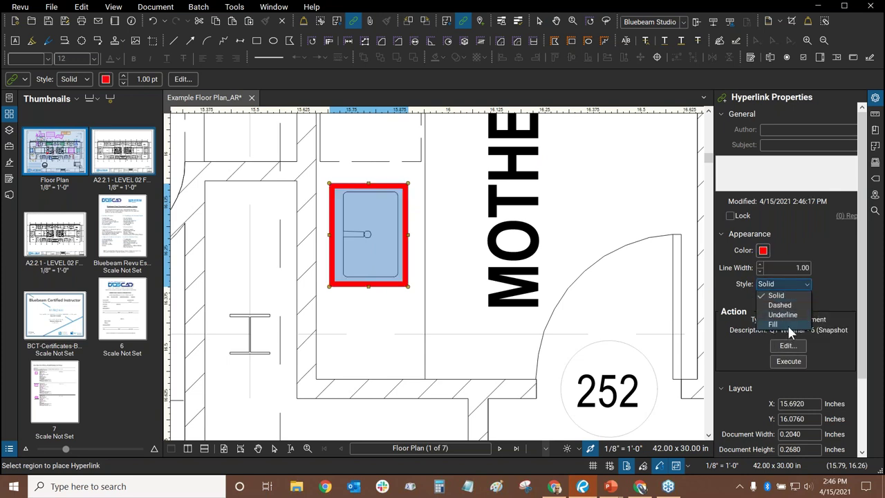
key(Escape)
scroll(469, 265, down, 2)
scroll(469, 265, right, 3)
key(Escape)
Step: Test the hyperlink's jump to page 6's Ship To snapshot, then return to the Floor Plan
scroll(422, 280, down, 1)
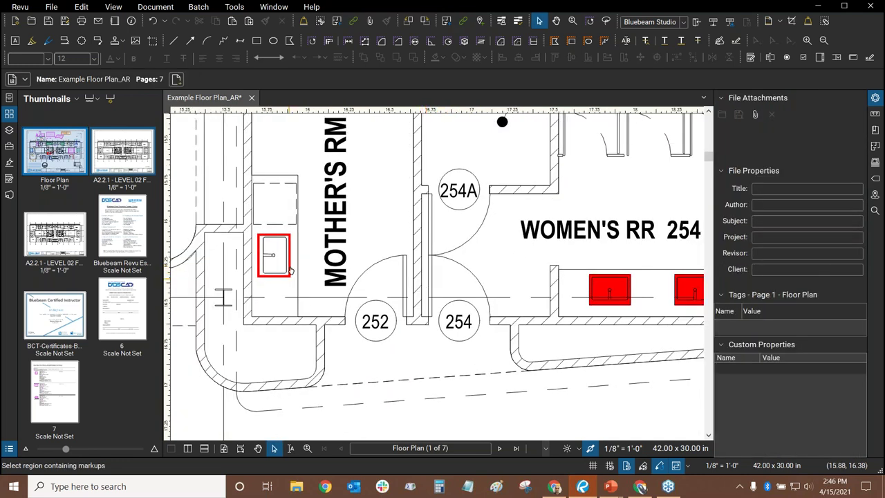
click(267, 251)
scroll(271, 257, down, 2)
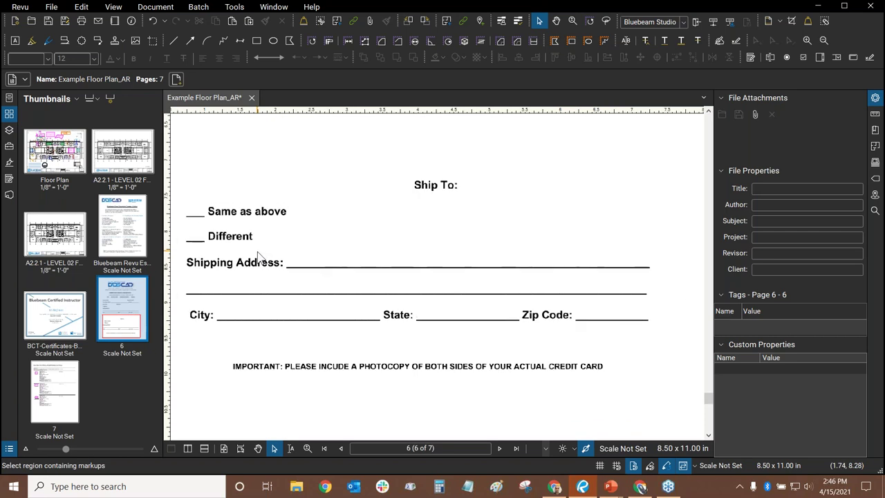
scroll(294, 180, up, 5)
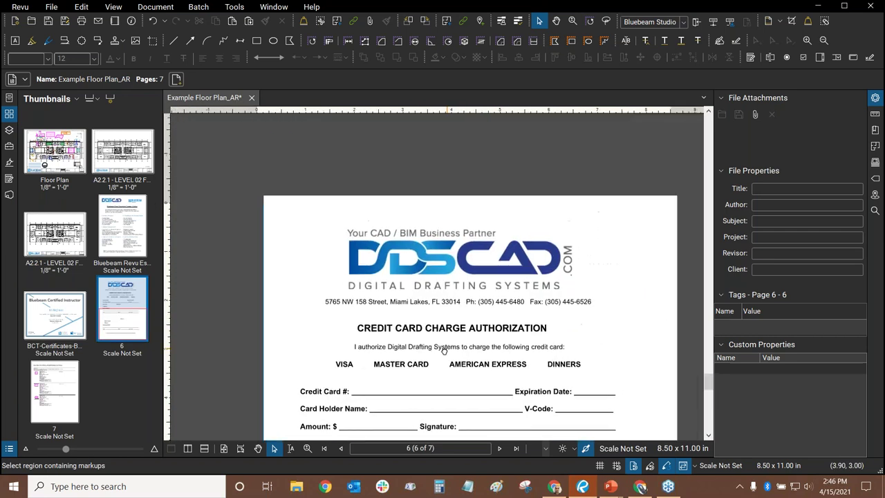
click(67, 175)
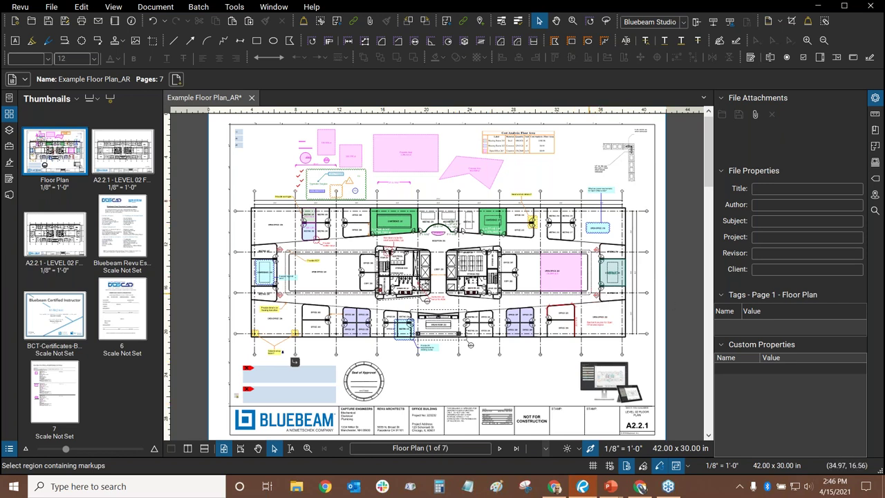
scroll(497, 242, up, 3)
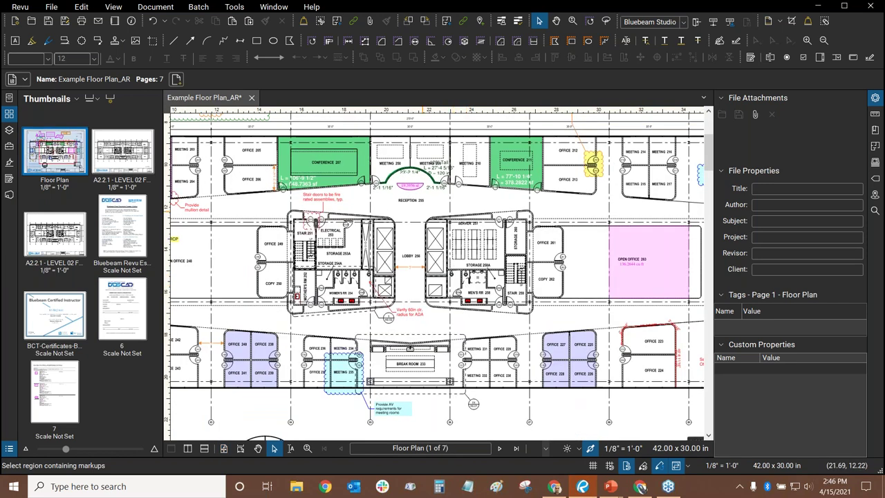
scroll(429, 220, down, 3)
Step: Advance the PowerPoint slide show to the QUESTIONS? slide, then switch back to Revu
key(alt+Tab)
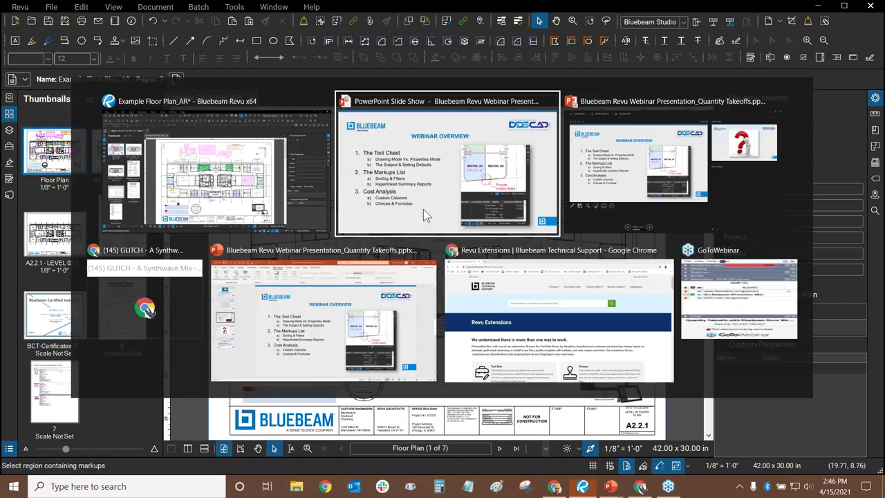
key(Right)
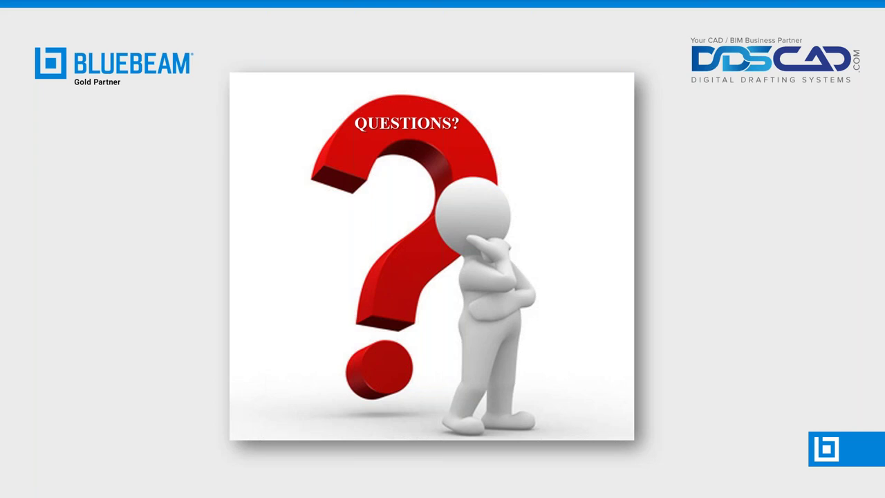
key(XF86AudioLowerVolume)
key(alt+Tab)
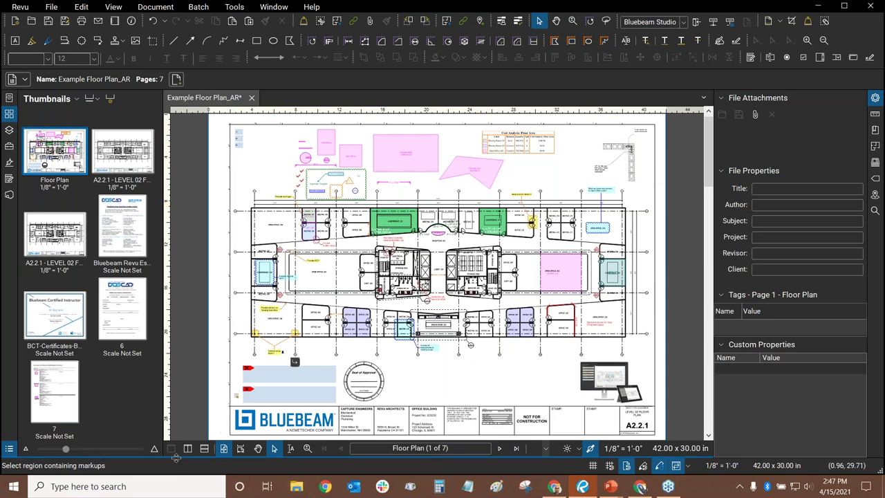
Step: Open the Markups List below the floor plan and bring up its Columns checklist
click(9, 448)
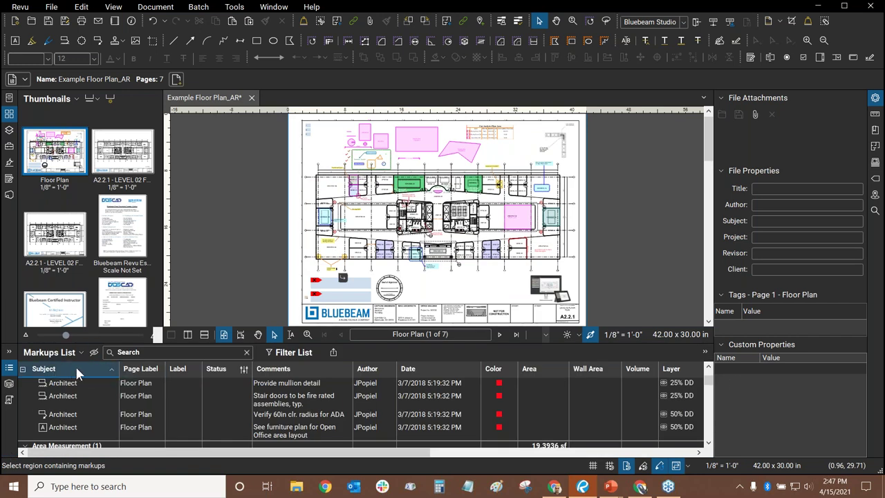
drag(404, 453, 290, 454)
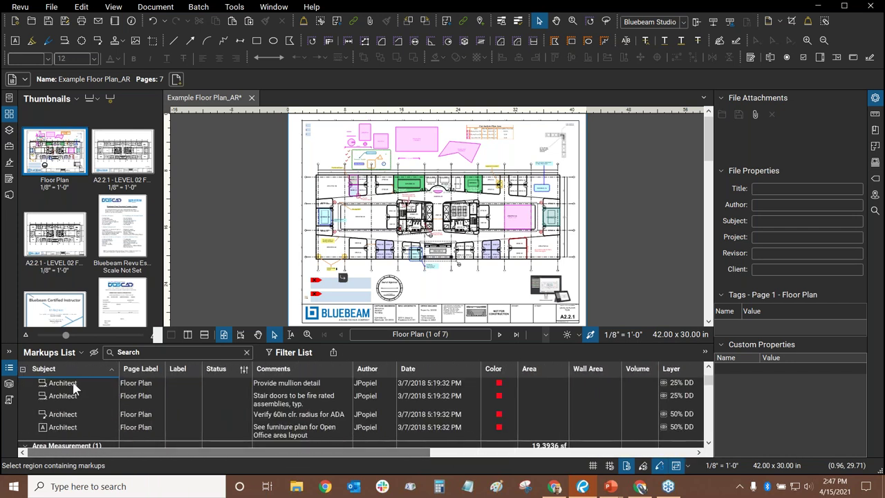
click(59, 351)
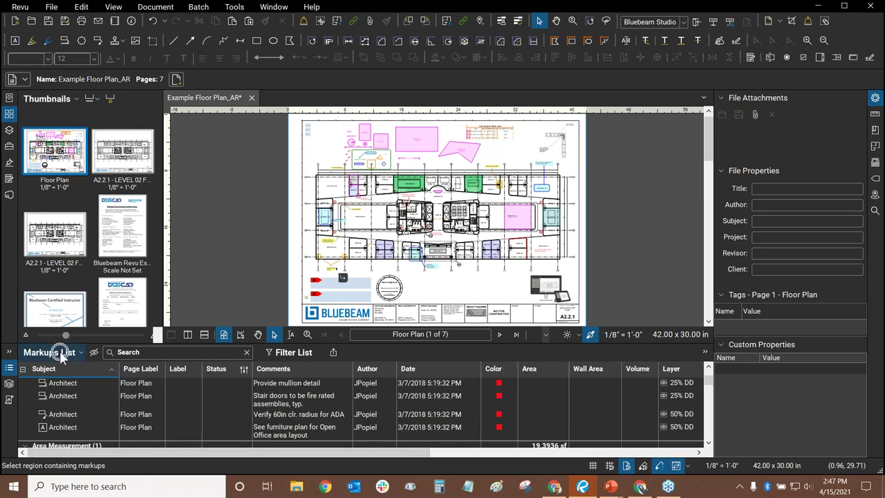
click(60, 351)
mouse_move(64, 366)
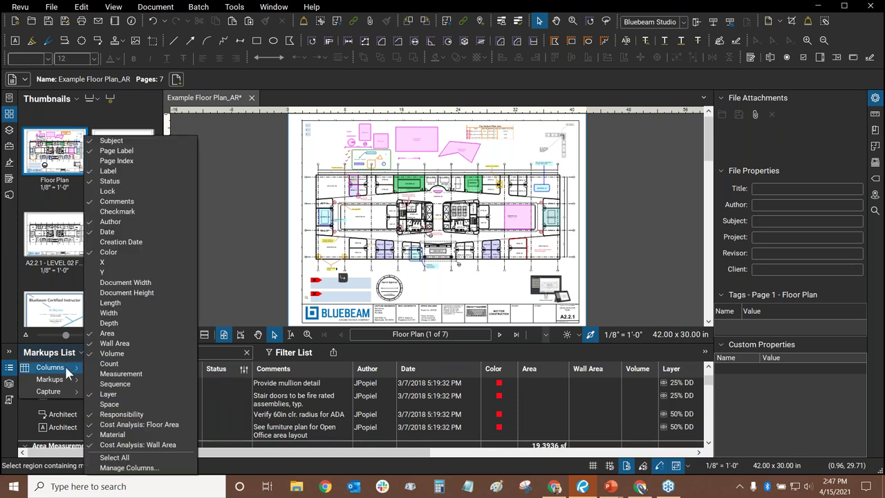
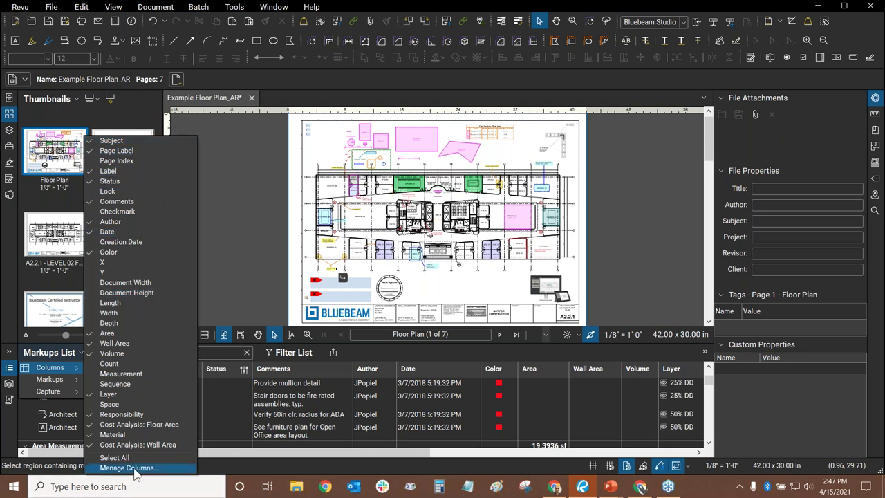
Step: Enable the Height column for the Markups List in Manage Columns
click(131, 469)
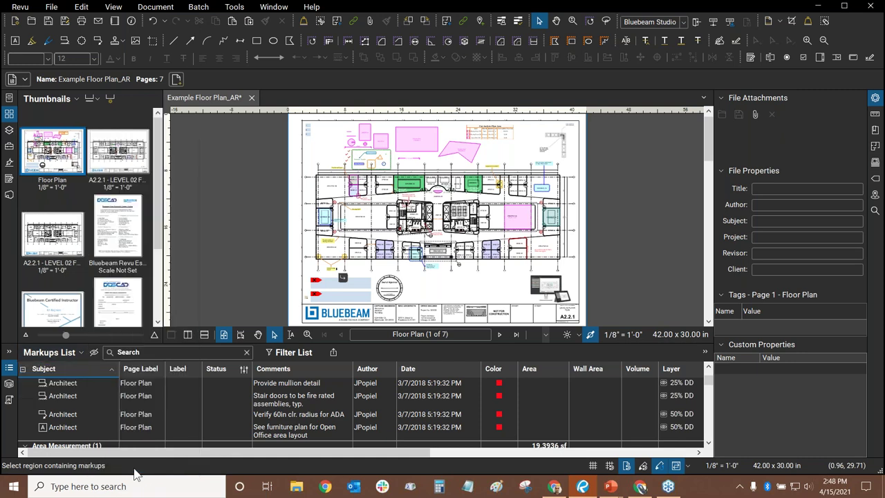
drag(556, 178, 556, 292)
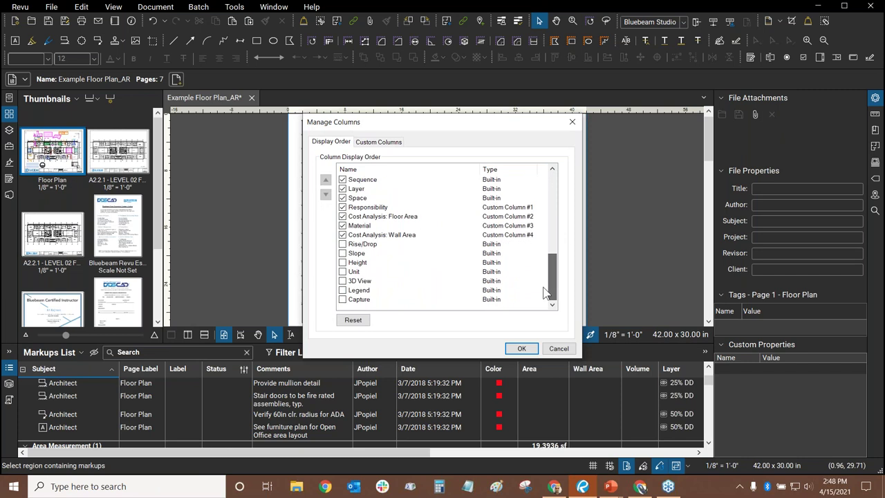
click(366, 246)
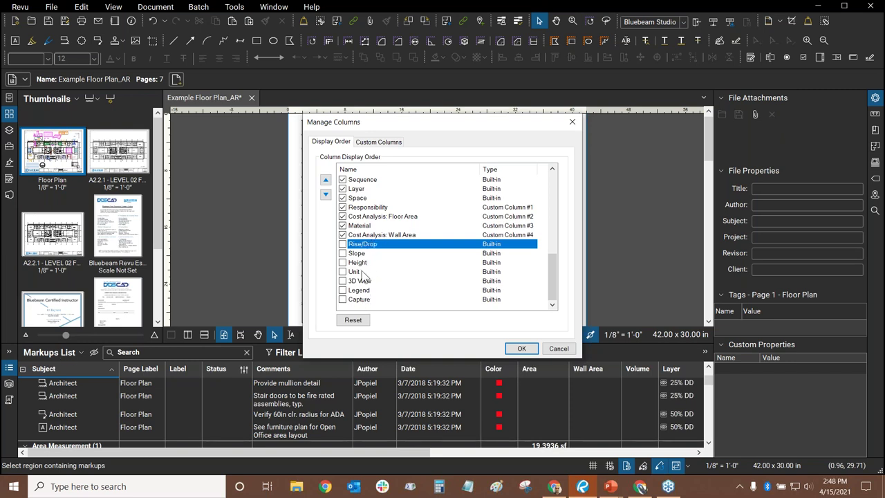
click(362, 254)
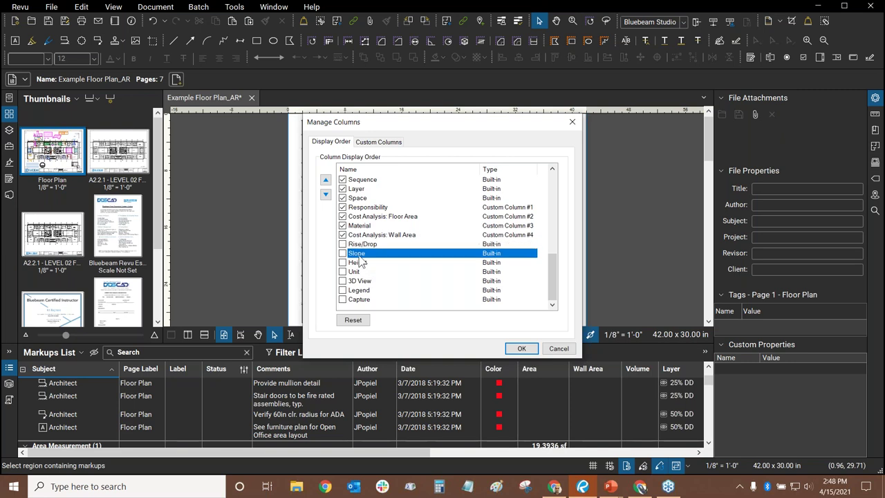
click(343, 264)
click(524, 350)
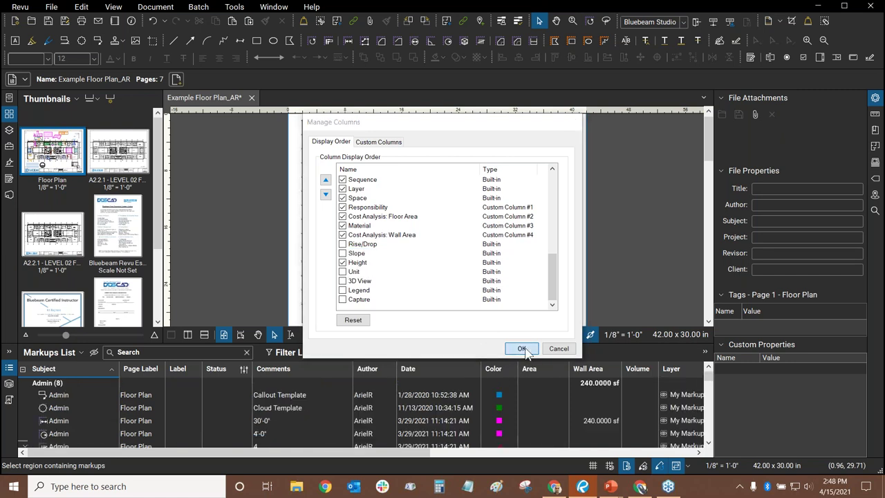
click(56, 351)
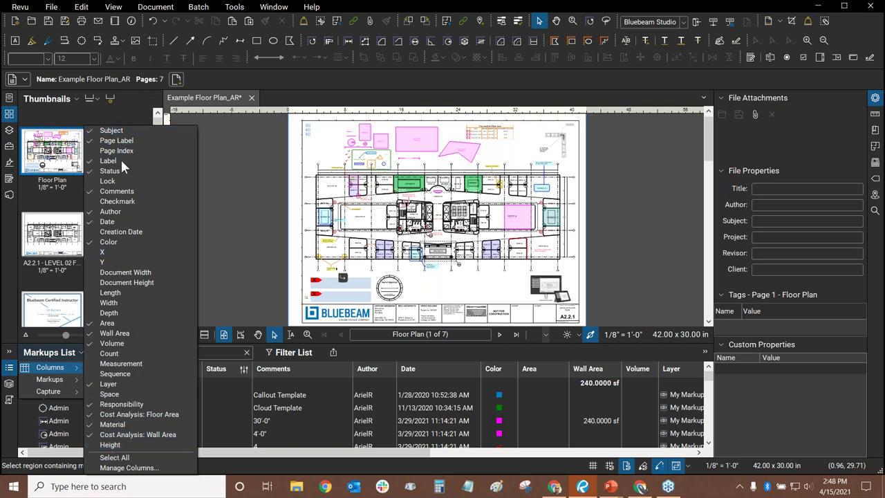
click(135, 424)
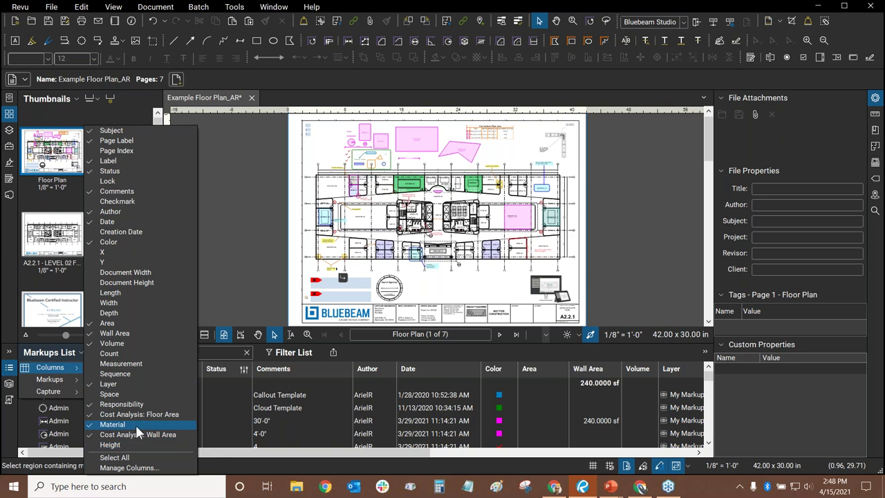
click(146, 470)
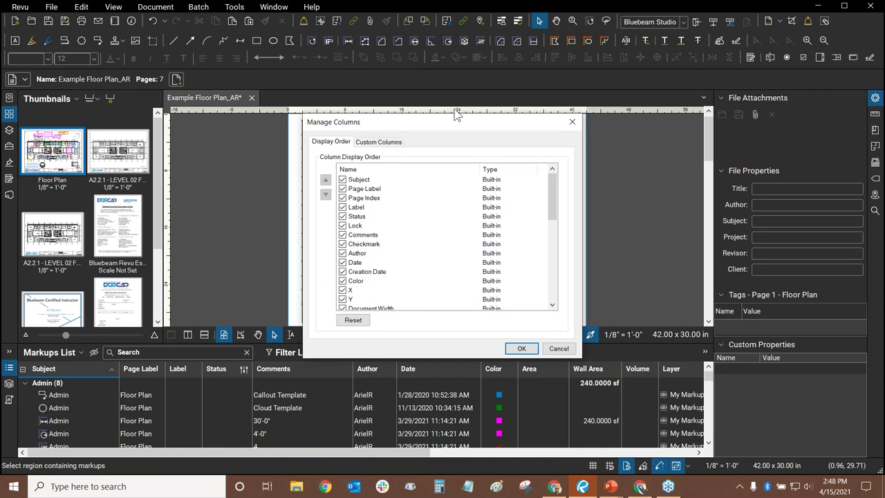
drag(550, 187, 552, 285)
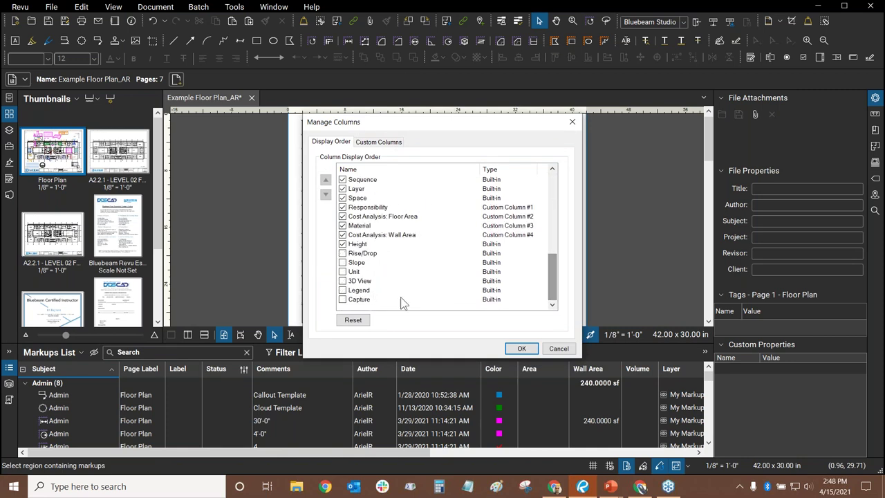
click(558, 349)
click(81, 352)
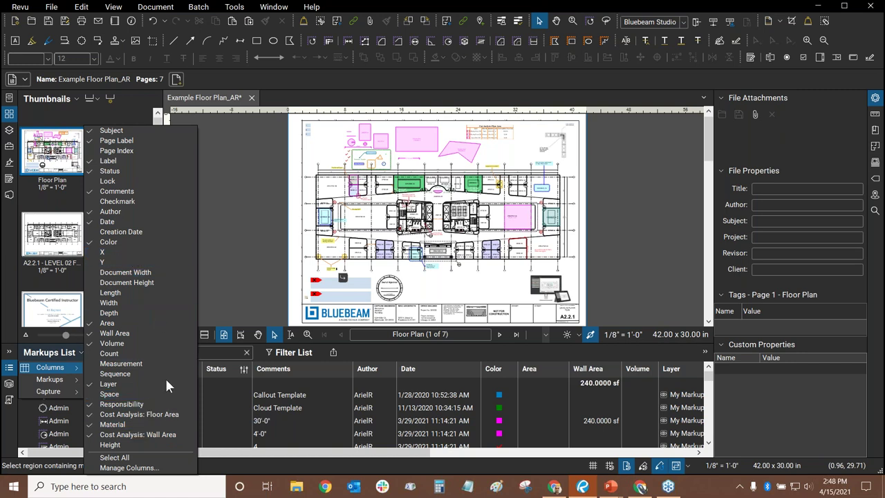
click(380, 8)
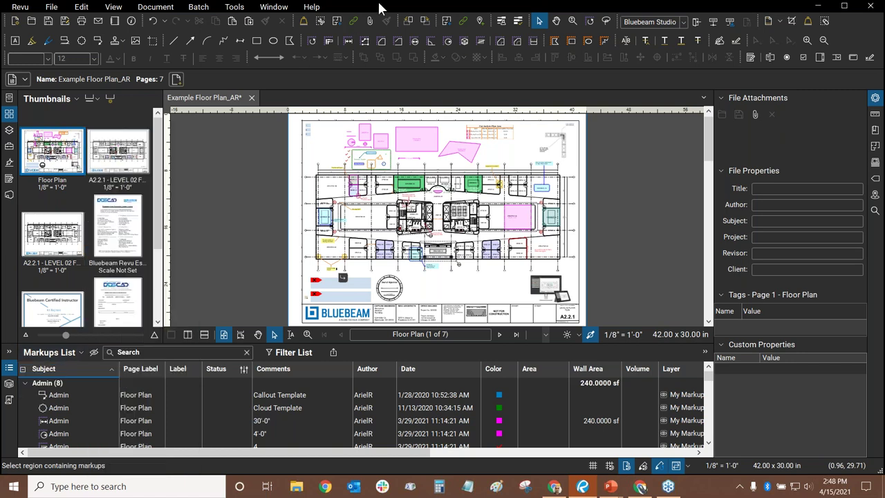
key(alt+Tab)
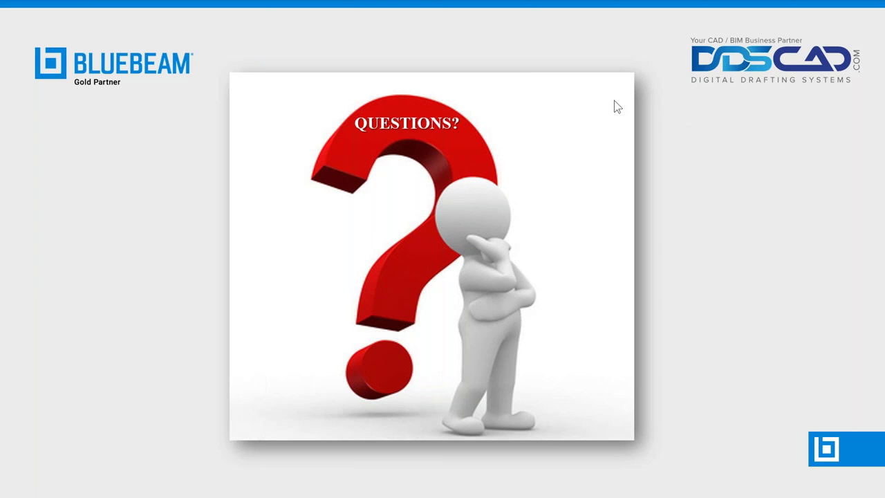
Step: Leave the PowerPoint Questions slide and return to the Bluebeam Revu floor plan
key(alt+Tab)
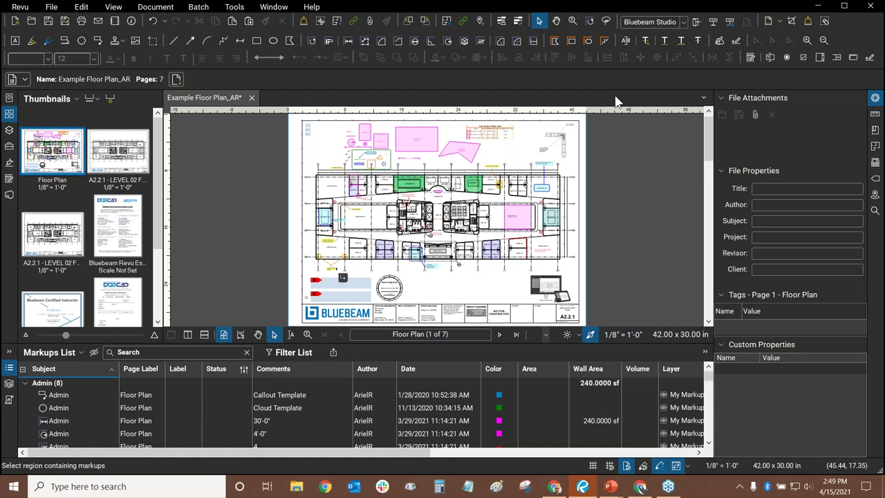
Step: Scroll the Markups List right and start a new custom column in Manage Columns' Custom Columns tab
drag(216, 454, 407, 441)
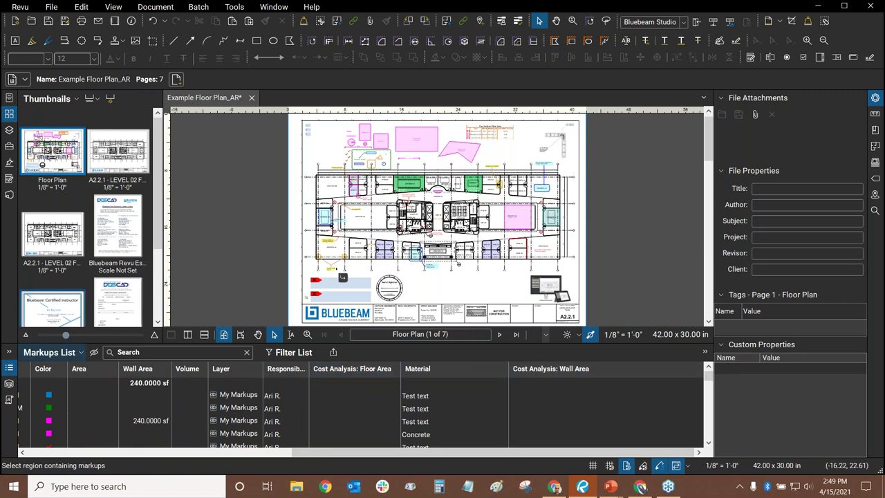
click(80, 352)
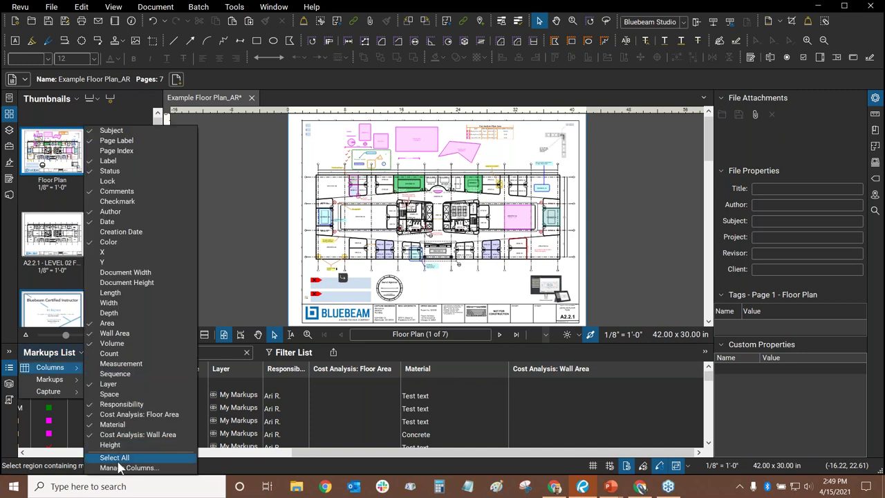
click(122, 468)
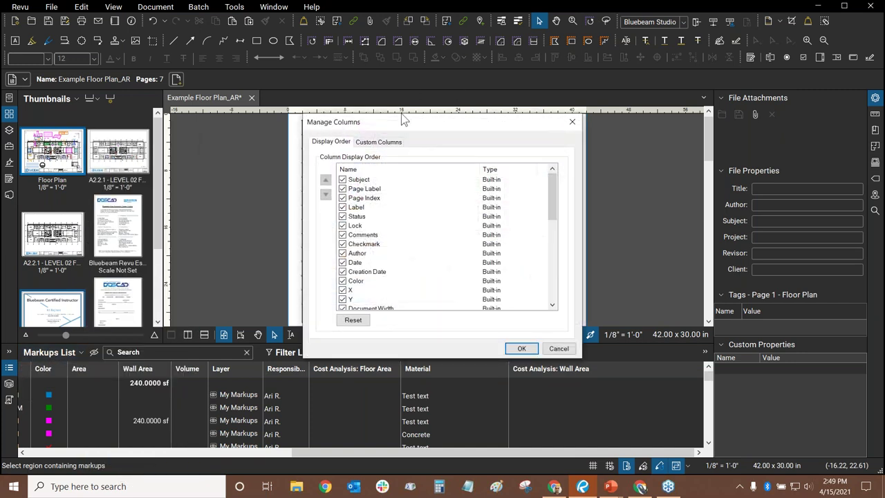
click(377, 146)
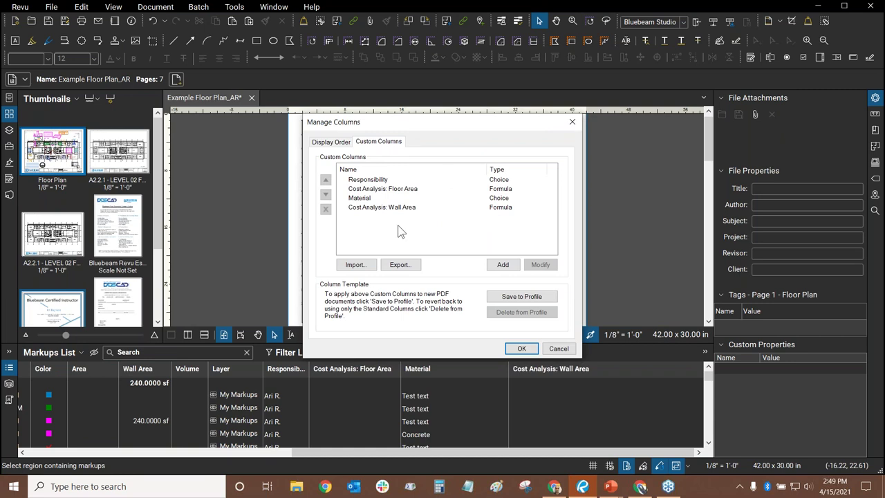
click(403, 190)
click(389, 207)
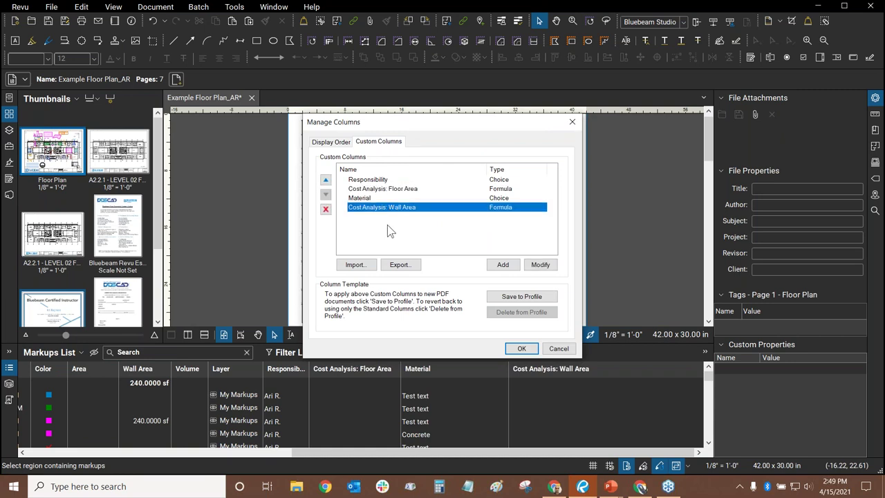
click(388, 226)
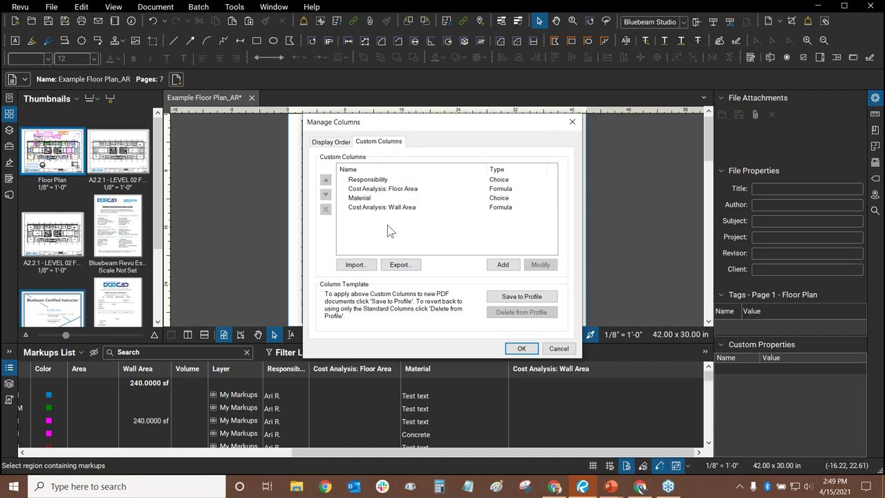
click(503, 266)
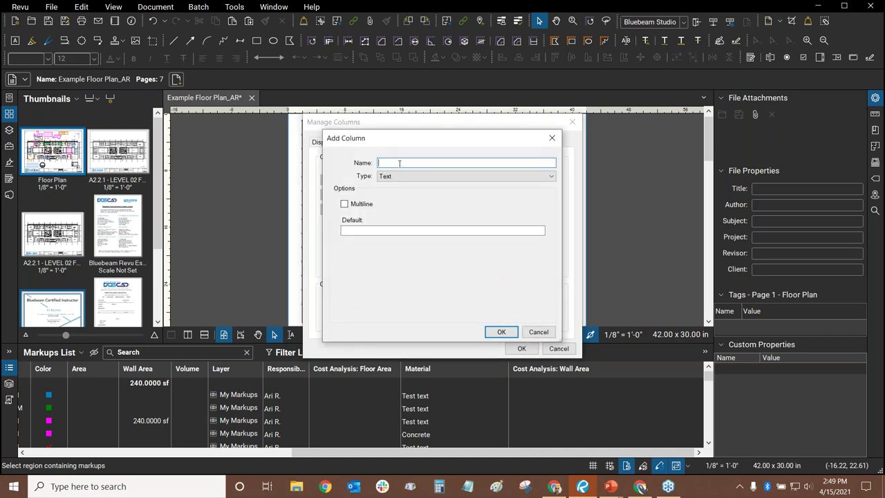
Step: Discard a draft 'QT Test' formula column and open the Material column for modification
text(QT Test)
click(502, 177)
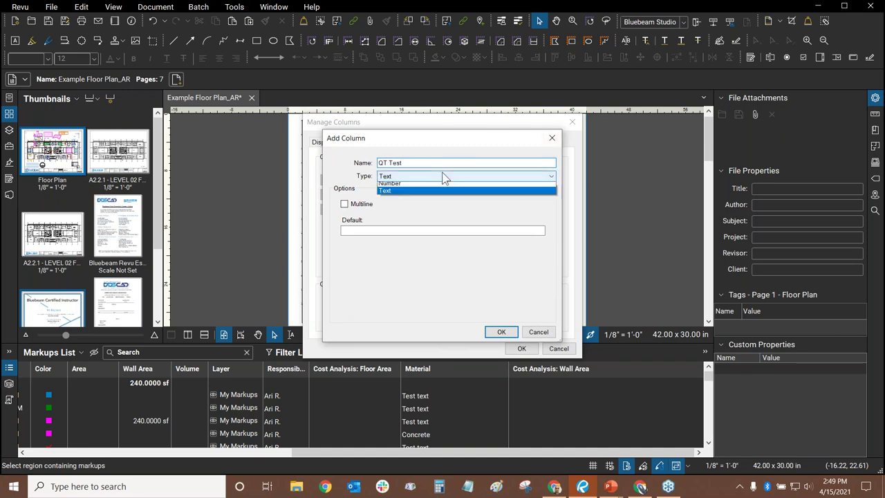
click(415, 205)
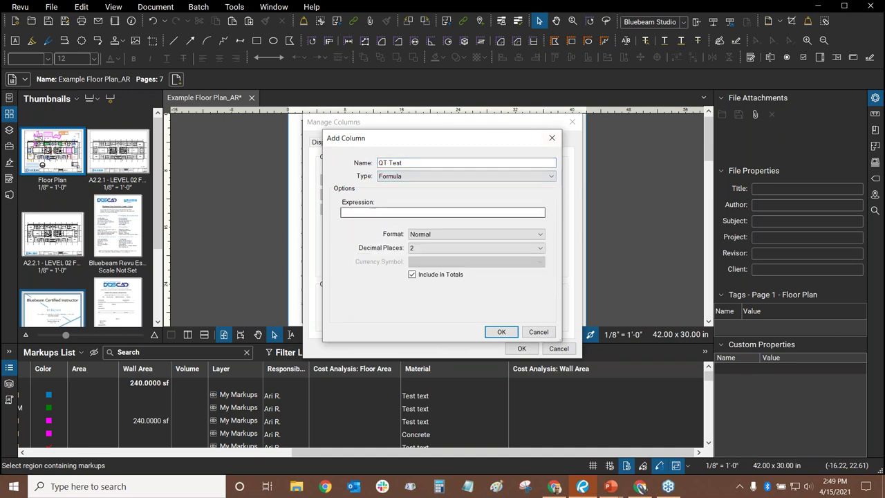
click(374, 213)
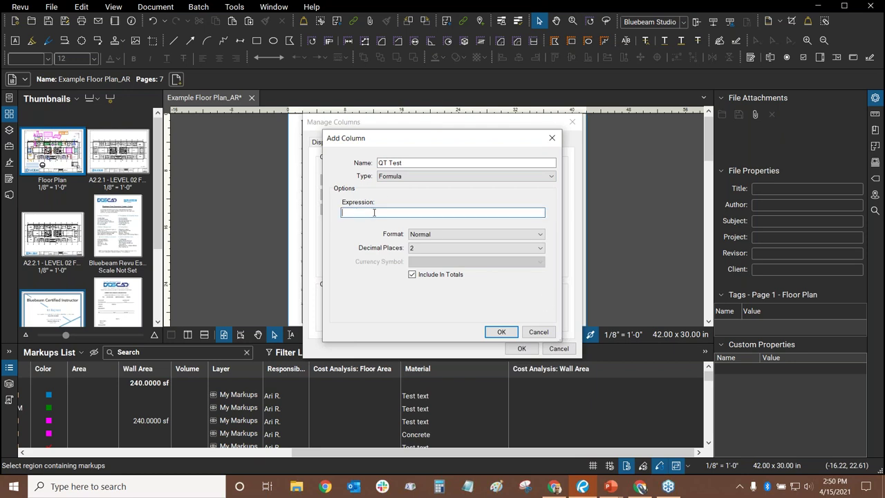
click(536, 333)
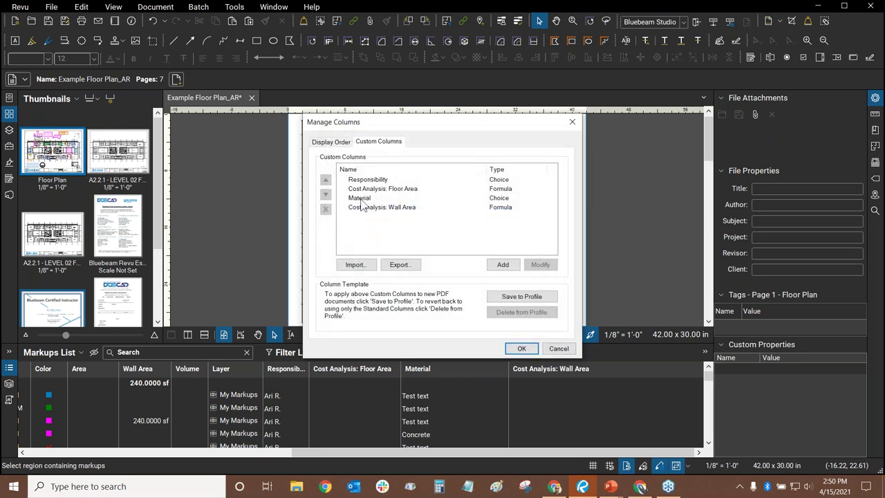
click(360, 199)
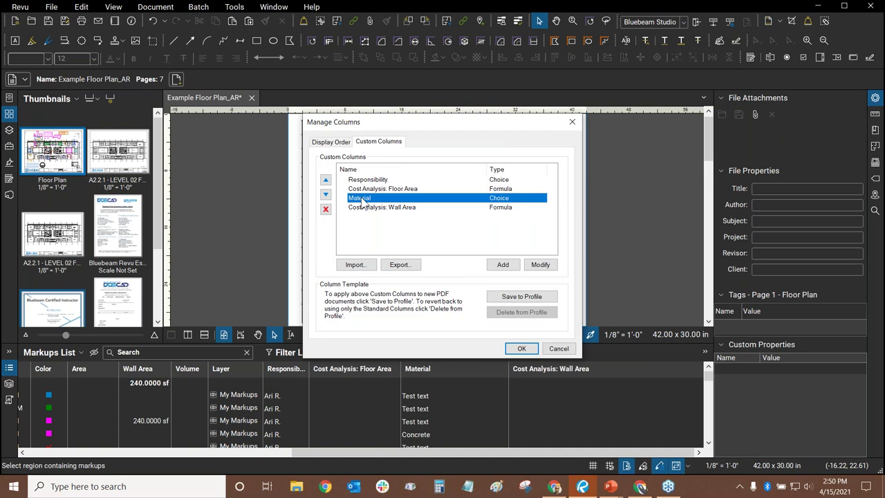
click(540, 265)
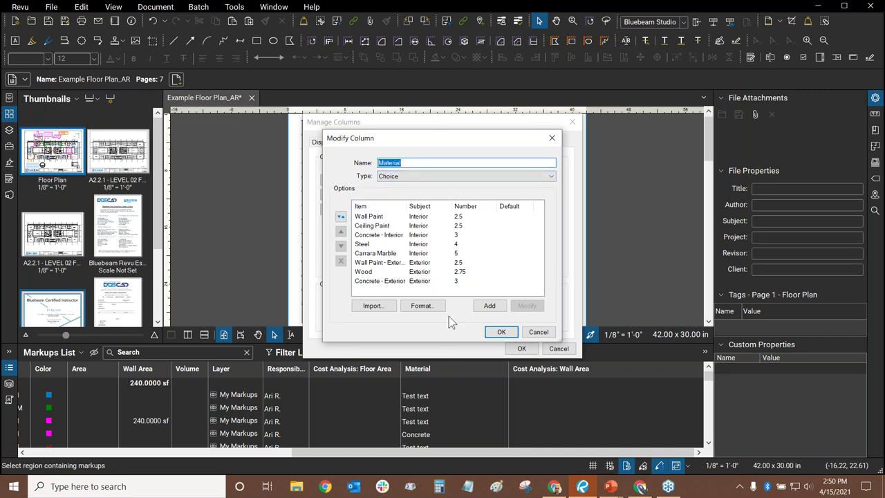
Step: Abandon the Material choice-item edit and begin a new custom column named 'QT'
click(497, 308)
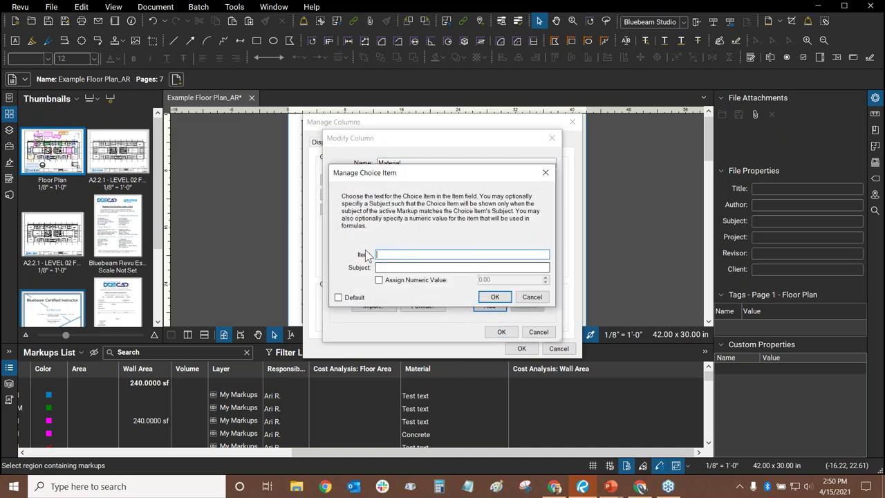
click(532, 297)
click(539, 332)
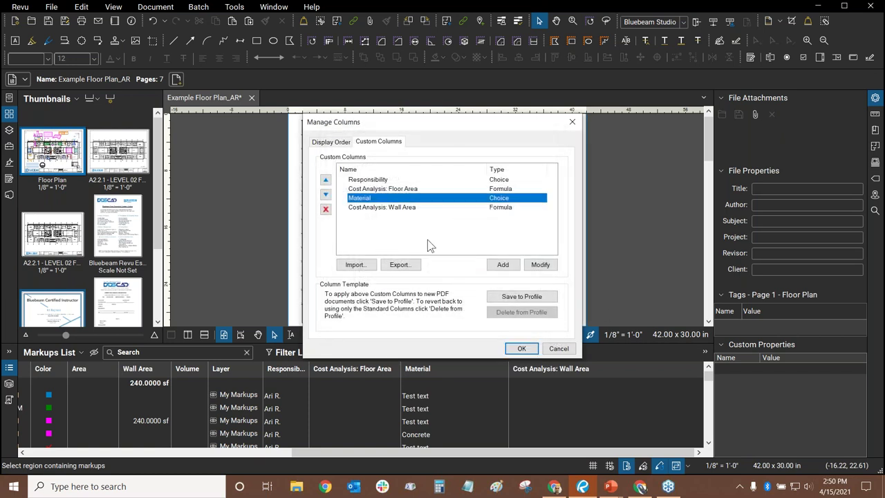
click(503, 265)
text(QT Test)
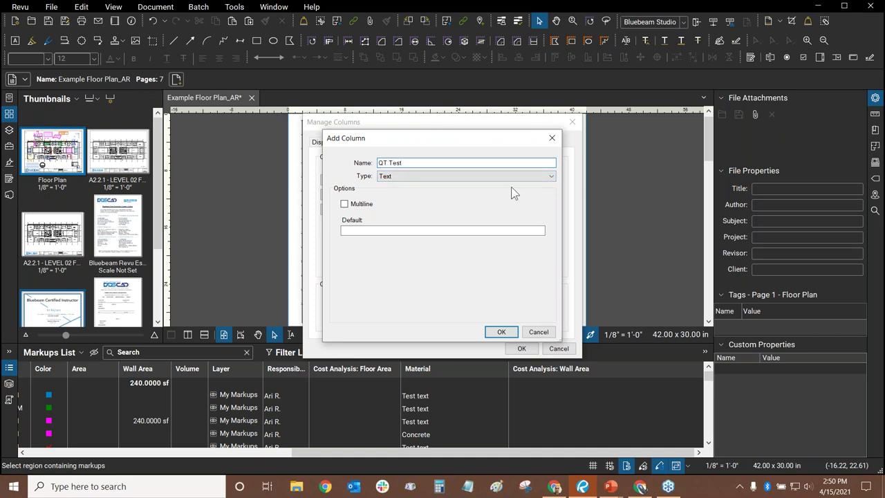
Step: Make the new column a Formula type and insert the Material variable into its expression
click(482, 176)
click(477, 216)
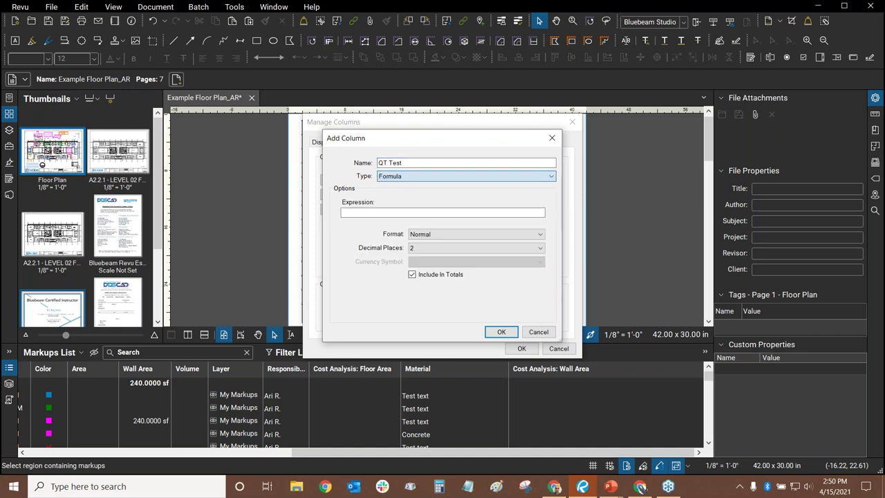
click(364, 211)
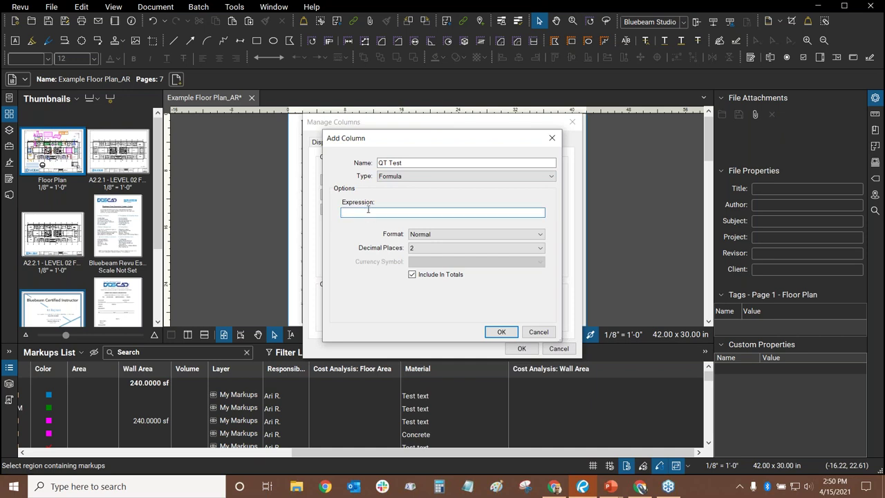
text(m)
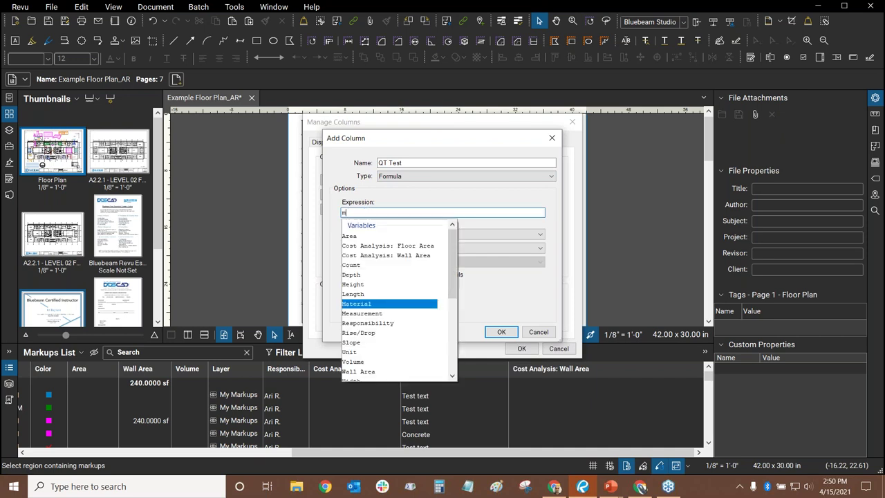
click(363, 305)
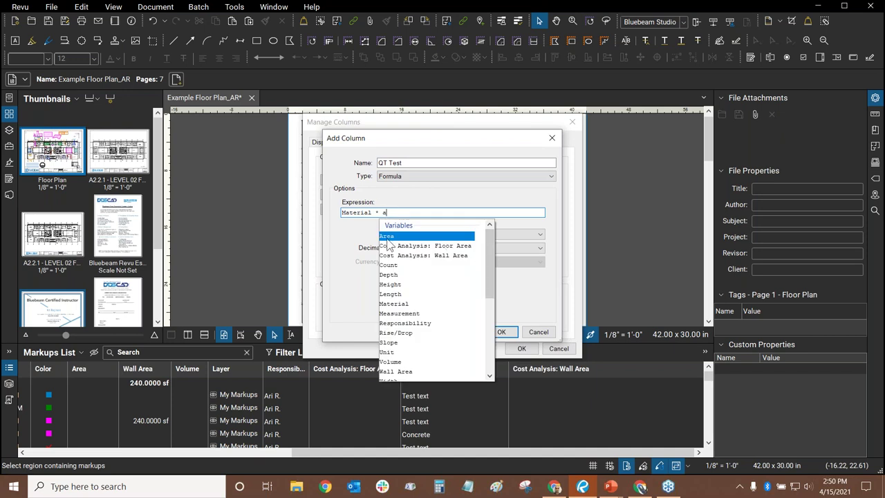
scroll(443, 280, down, 3)
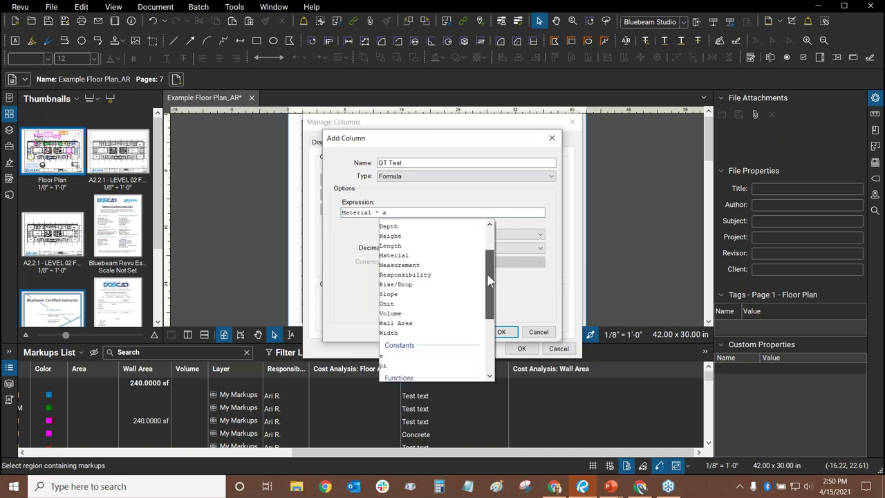
click(405, 311)
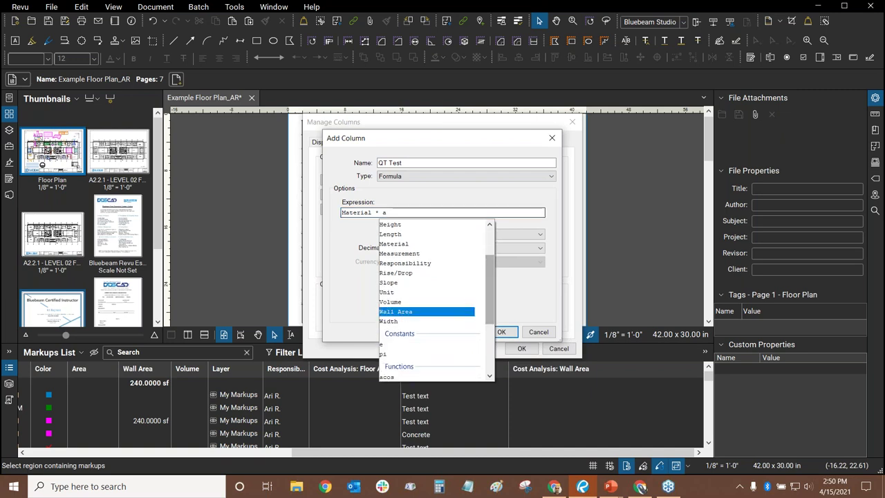
drag(489, 296, 487, 275)
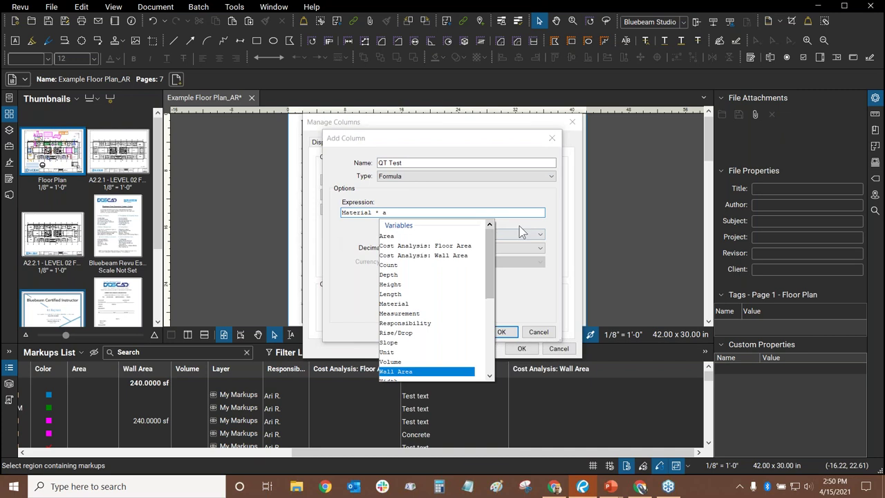
Step: Cancel Add Column and Manage Columns without changes, then switch to the slide show
click(544, 332)
click(554, 349)
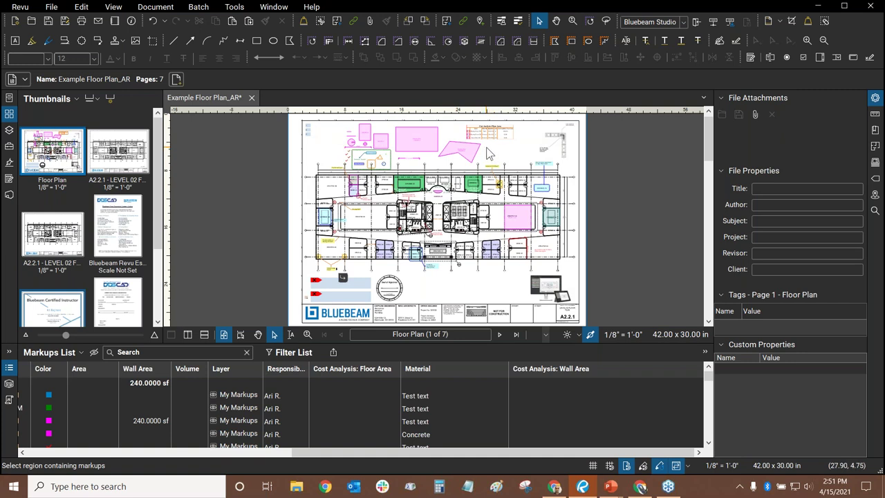
key(alt+Tab)
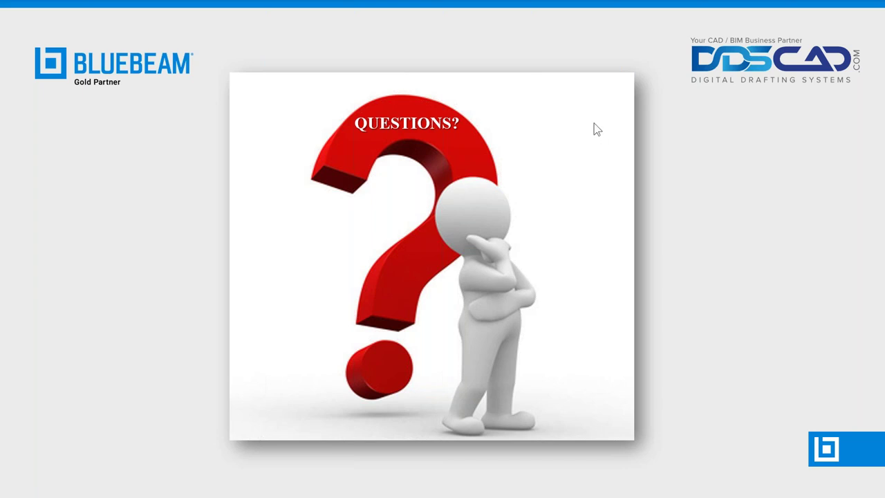
key(alt+Tab)
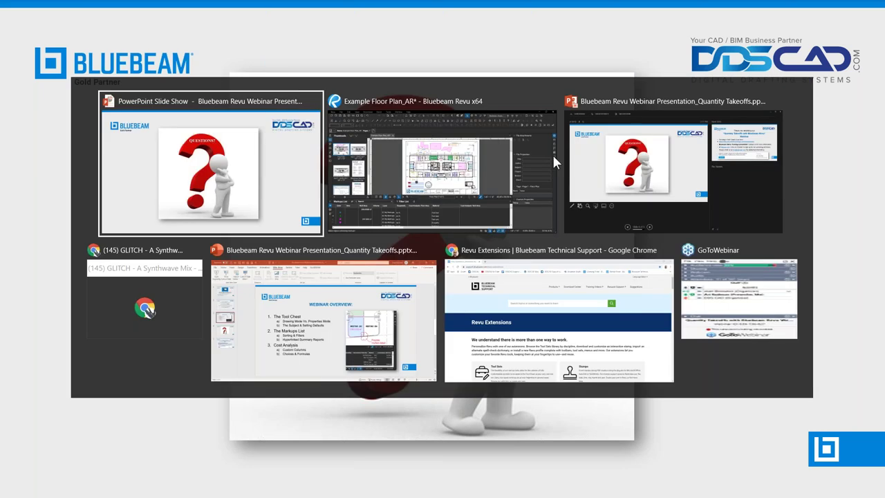
click(553, 158)
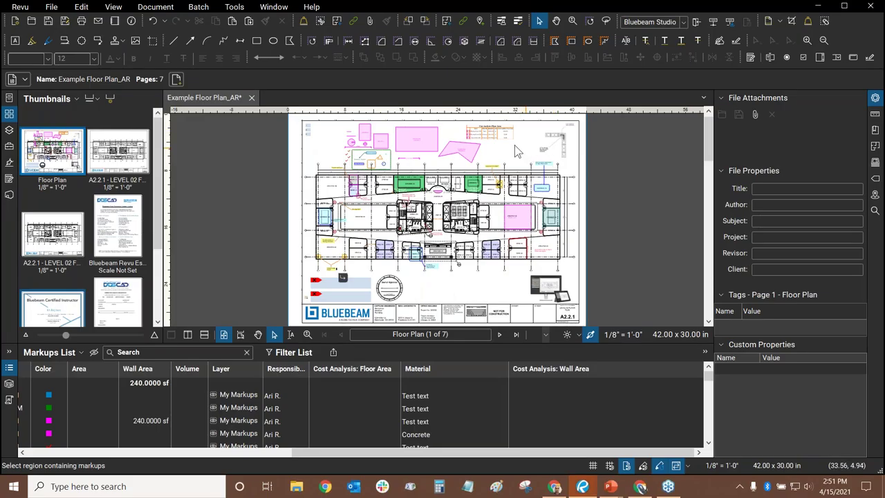
Step: Select the 269.1992 sf area markup and view its context actions
scroll(317, 145, up, 5)
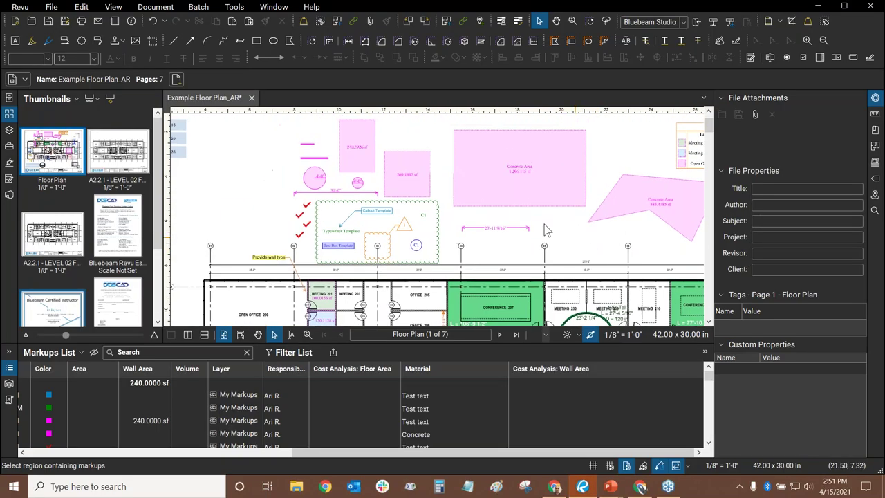
scroll(443, 180, up, 5)
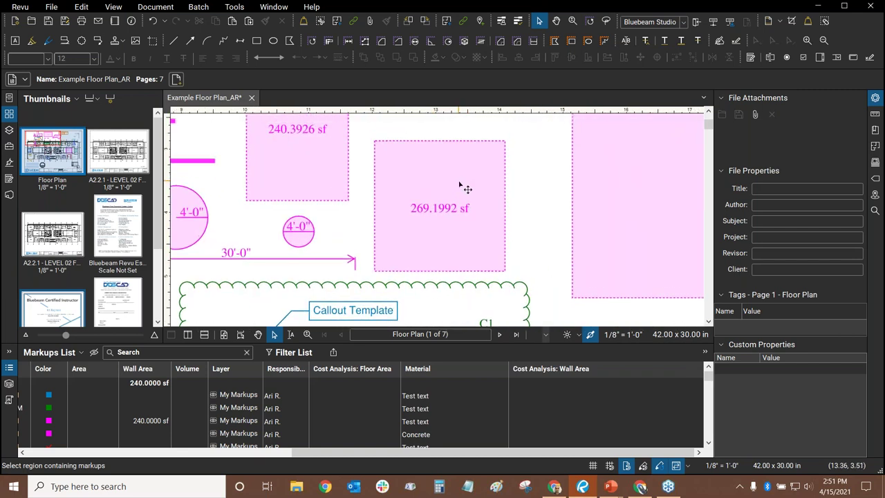
click(460, 186)
right_click(460, 148)
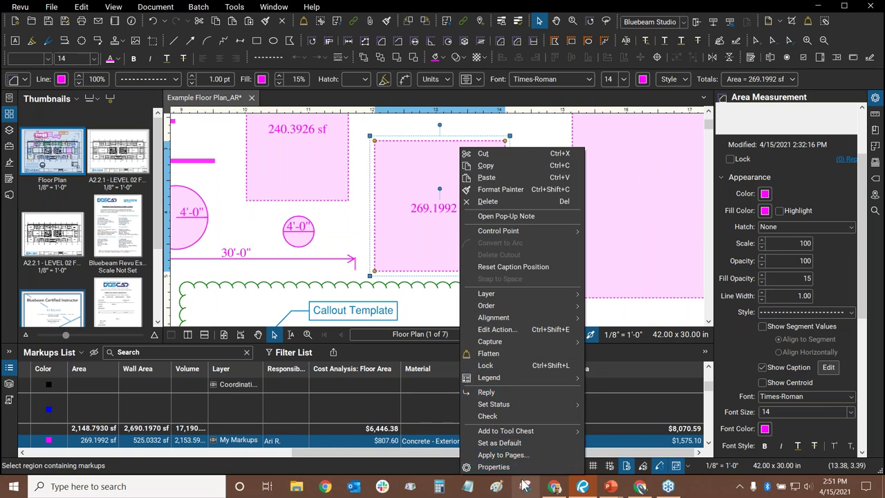
key(Escape)
key(Escape)
Step: Open the Search panel in the side bar
scroll(434, 216, down, 3)
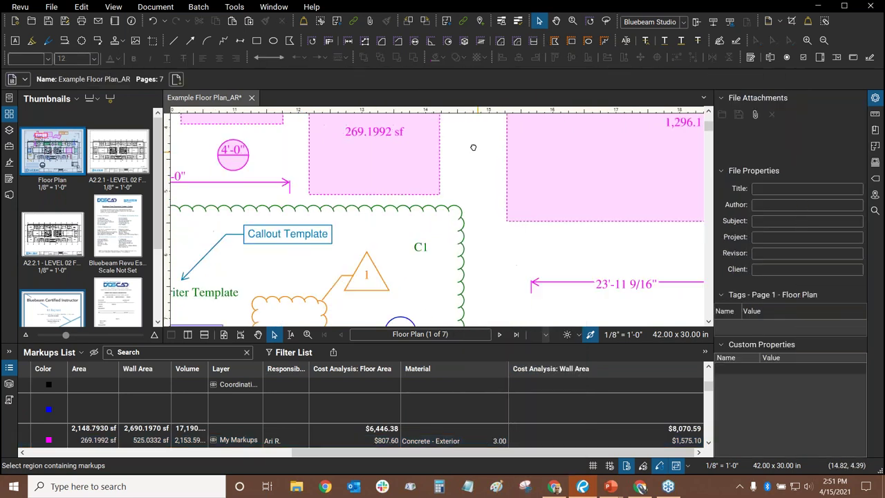
scroll(524, 239, down, 2)
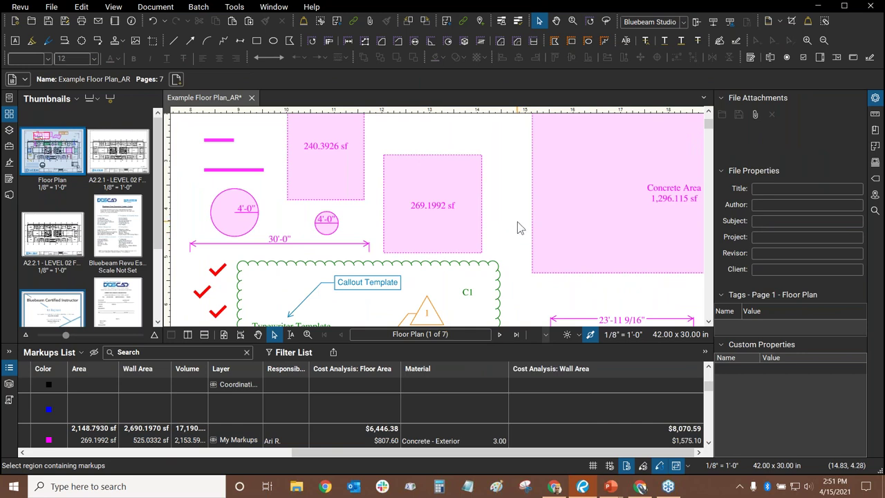
scroll(517, 222, down, 1)
scroll(512, 228, down, 3)
scroll(519, 275, up, 3)
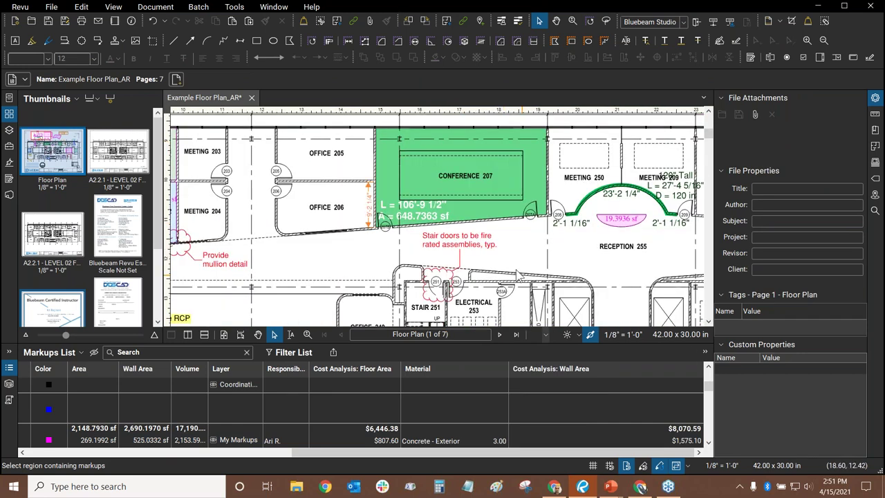
scroll(519, 275, down, 5)
scroll(456, 266, up, 3)
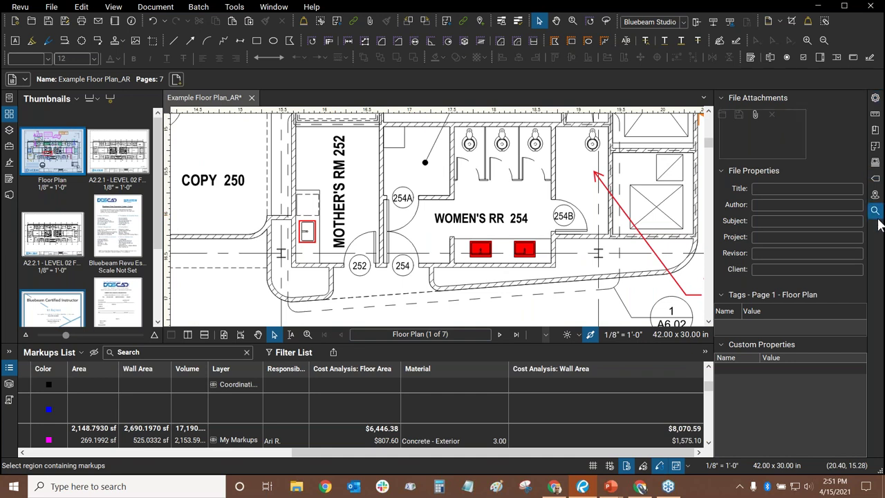
click(875, 211)
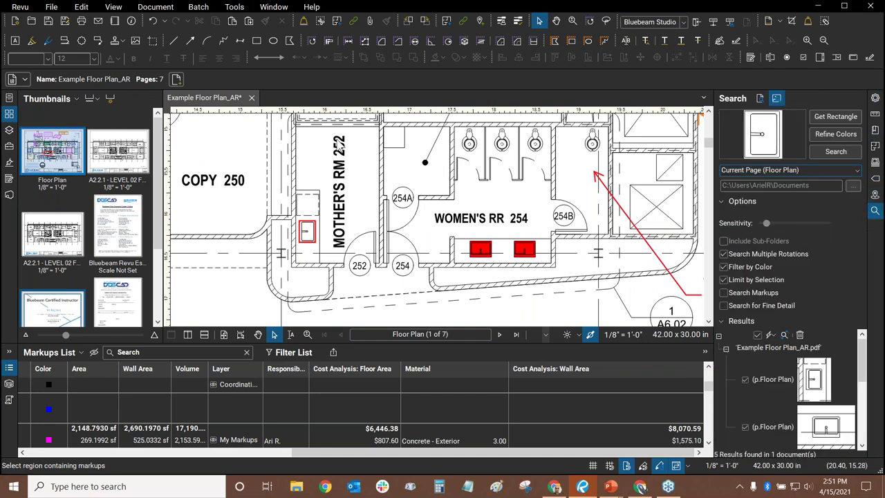
Step: Reselect the 269.1992 sf area markup, check its actions, and arm the Hyperlink tool
scroll(353, 149, down, 2)
scroll(355, 147, down, 2)
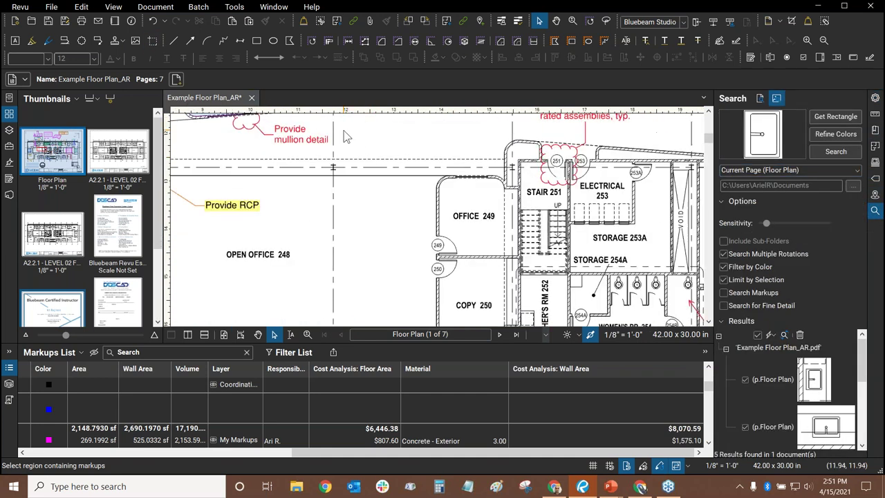
scroll(356, 148, down, 2)
scroll(208, 207, up, 2)
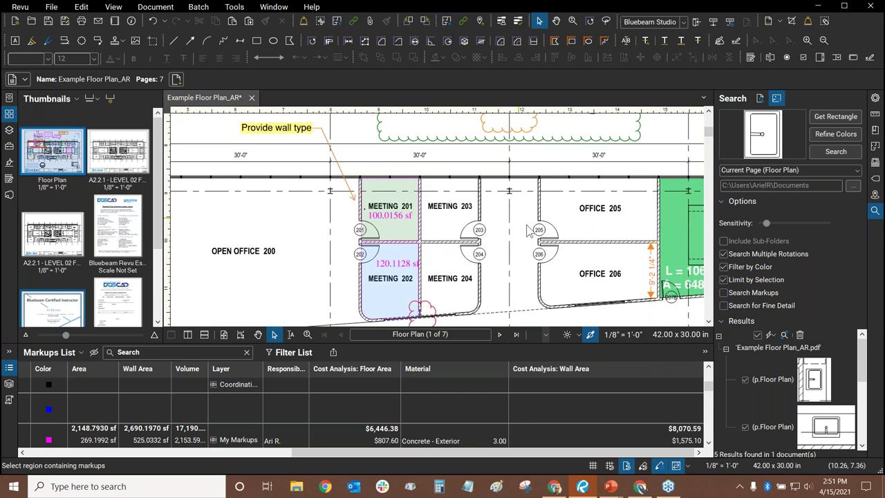
scroll(529, 231, up, 3)
scroll(346, 201, up, 3)
click(440, 180)
right_click(439, 181)
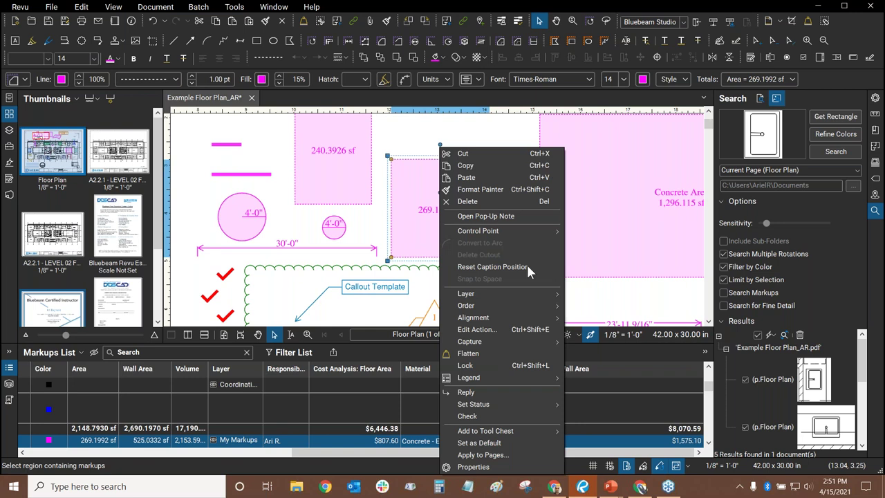
click(505, 5)
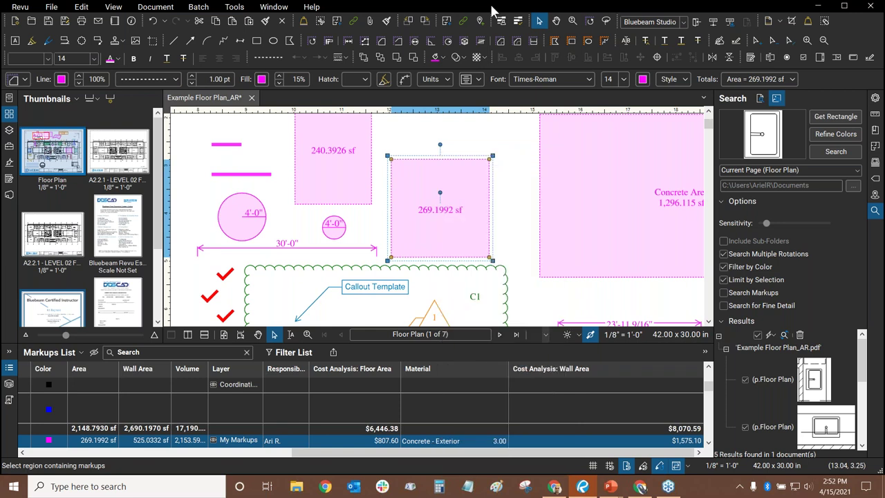
click(353, 25)
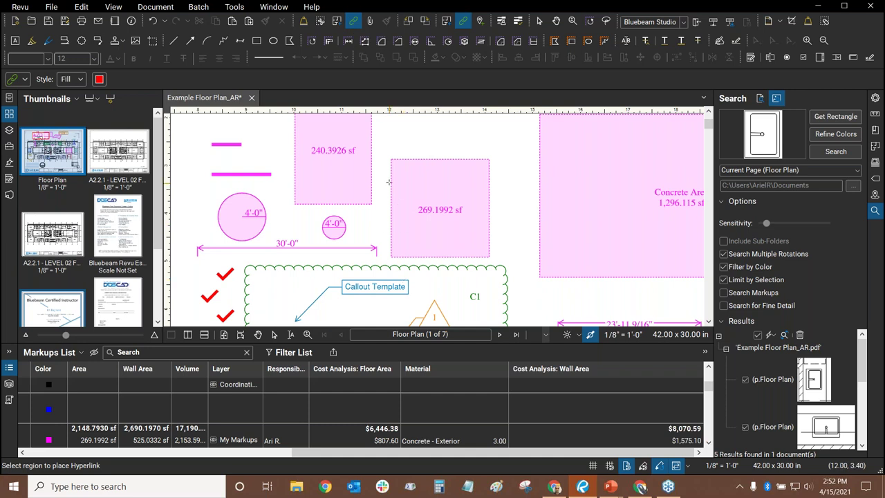
Step: Draw a hyperlink over the 269.1992 sf area that opens the PNG flyer file
scroll(375, 150, up, 2)
drag(375, 150, 528, 300)
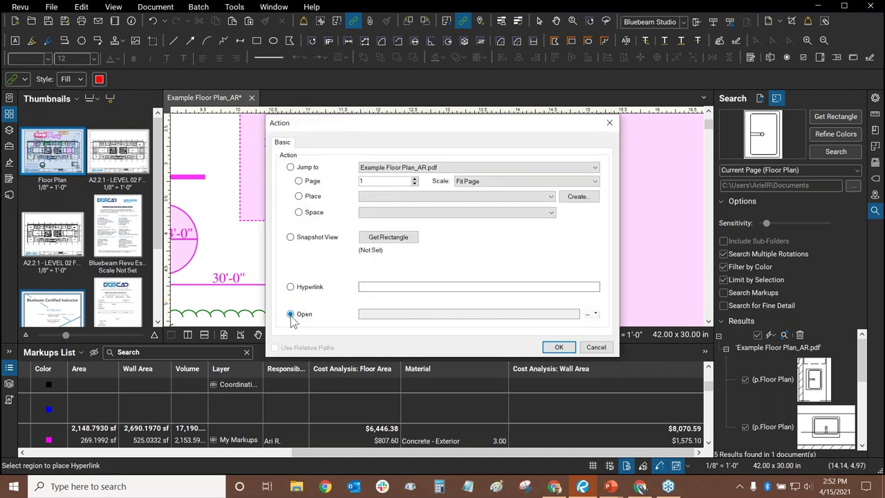
click(587, 313)
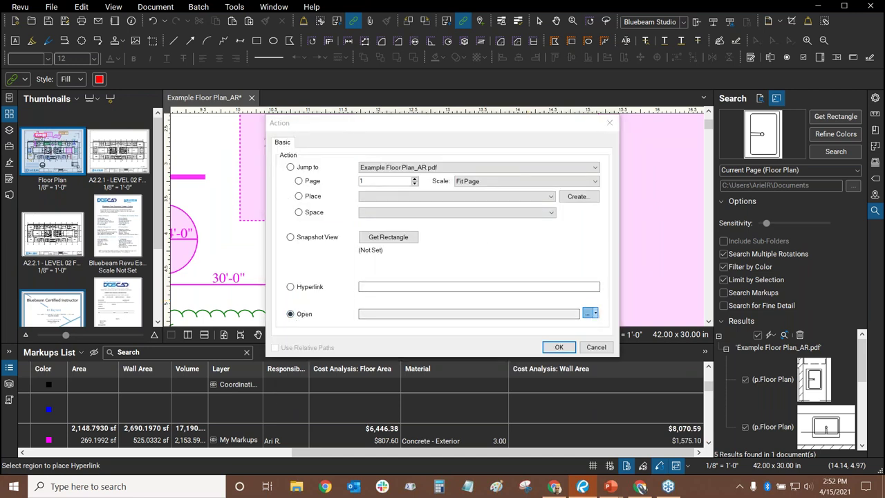
drag(405, 134, 425, 129)
key(Escape)
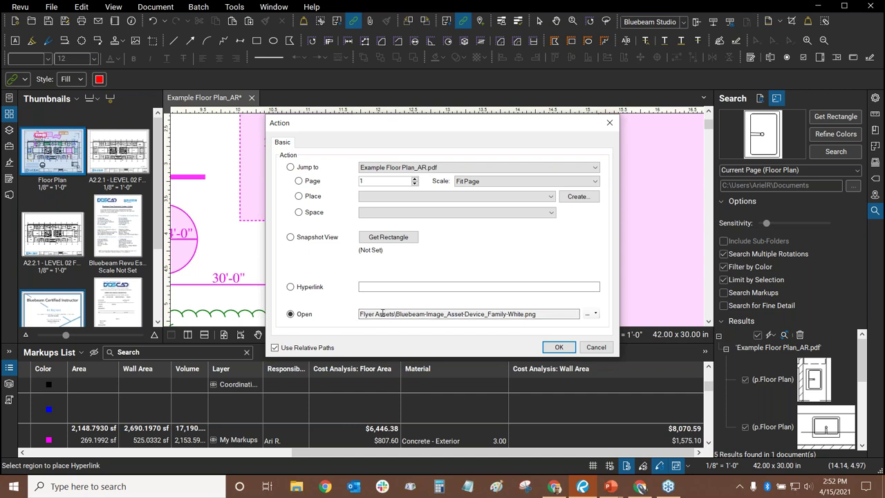
click(557, 350)
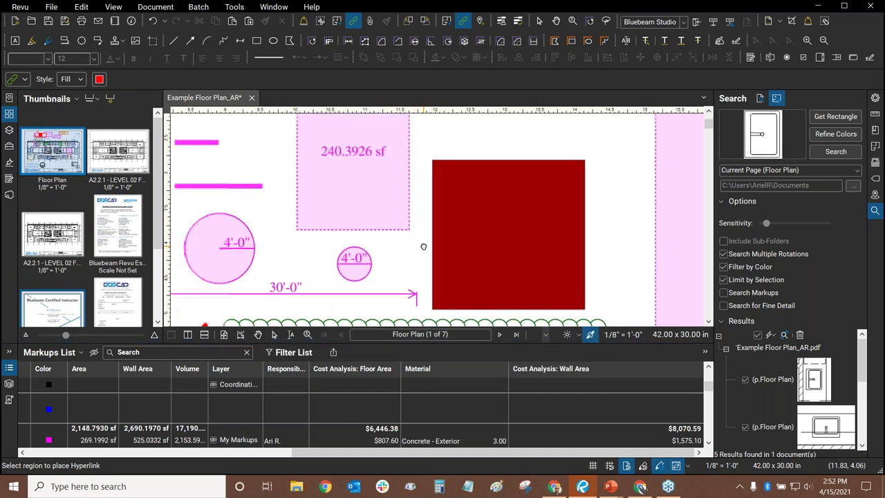
Step: Set the hyperlink's style to Solid and its colour to white in Properties
click(427, 230)
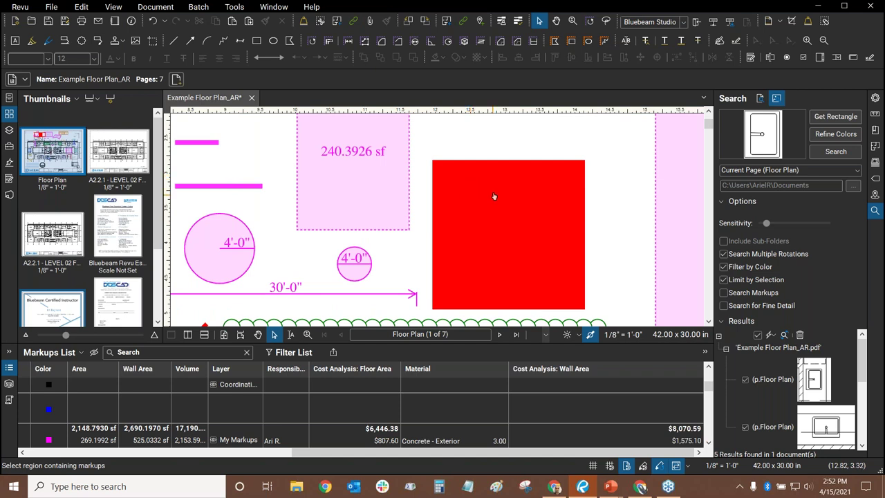
right_click(436, 170)
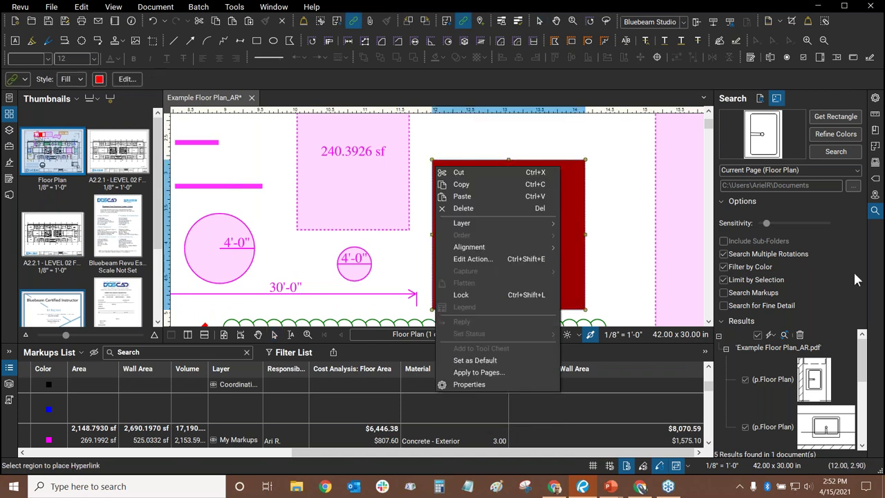
click(876, 97)
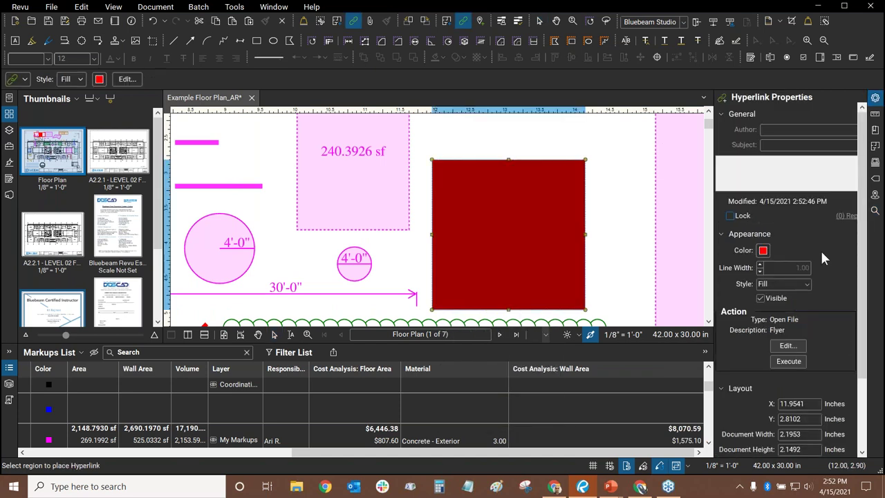
click(783, 285)
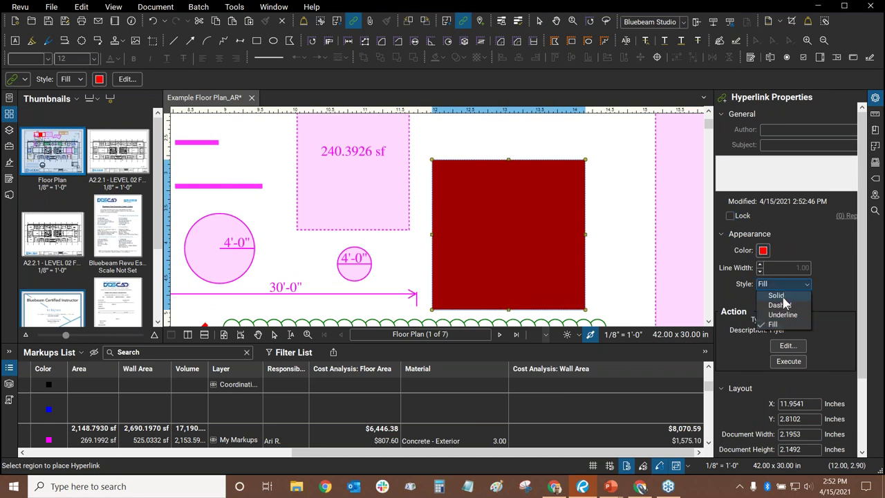
click(773, 295)
click(763, 252)
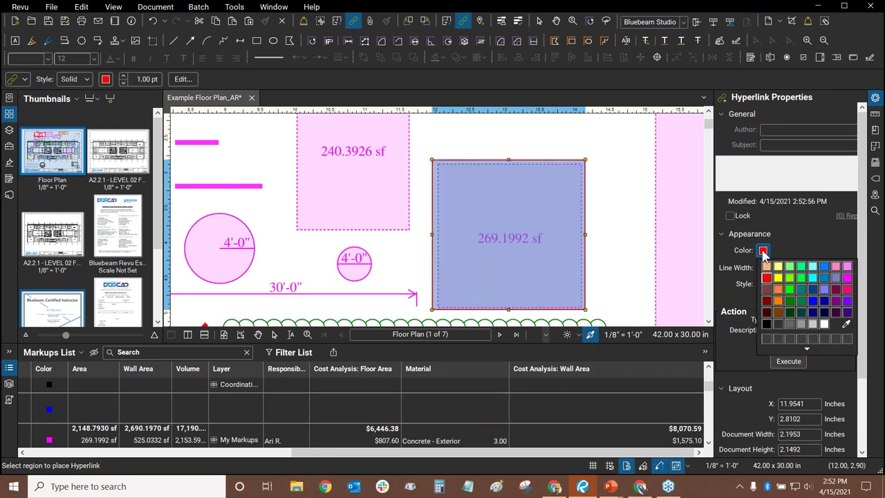
click(824, 323)
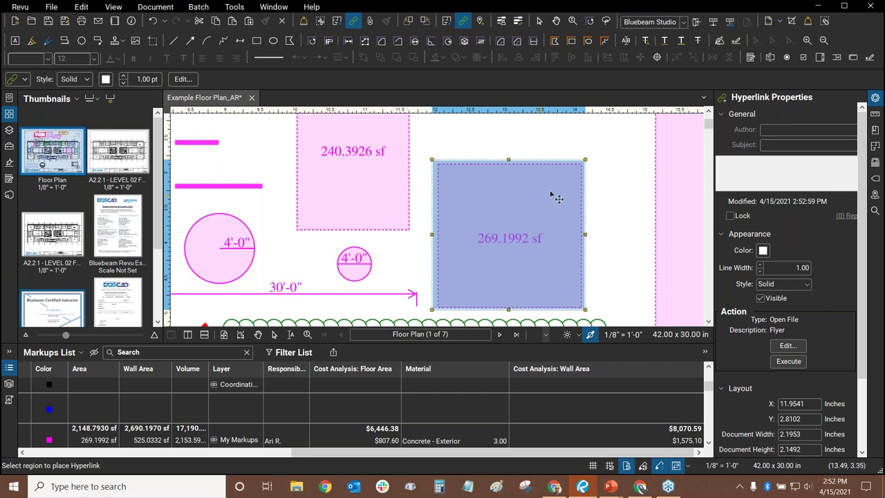
key(Escape)
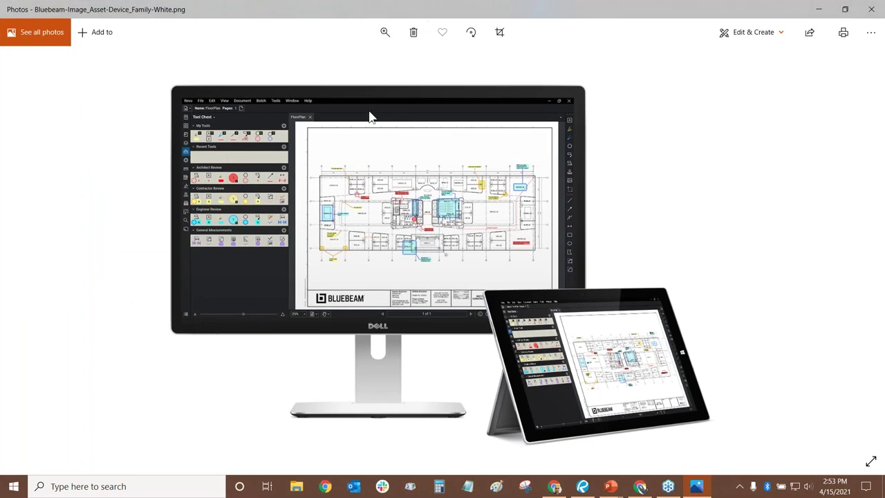
Step: Close Photos, reopen the PNG through the hyperlink, and close it again
click(871, 10)
click(433, 202)
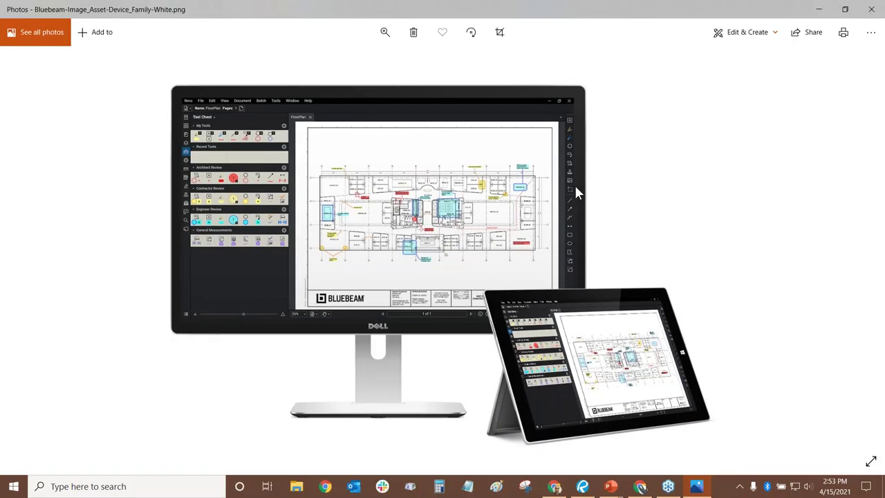
click(871, 9)
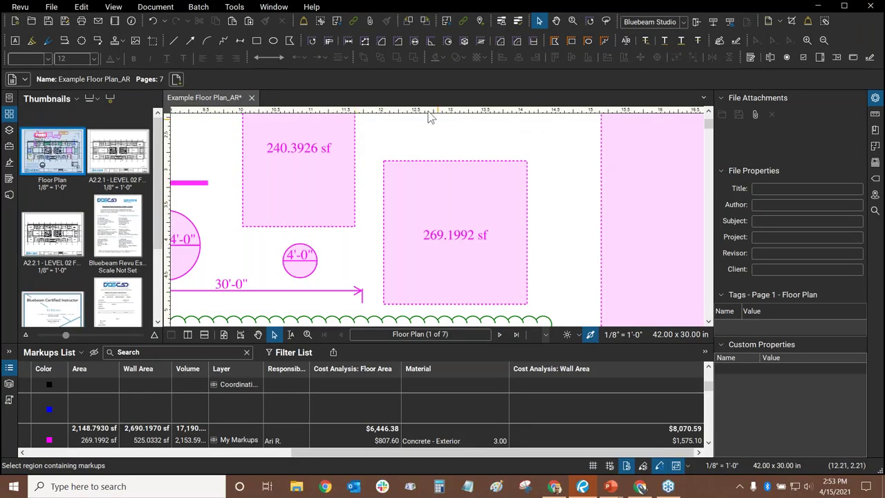
right_click(401, 173)
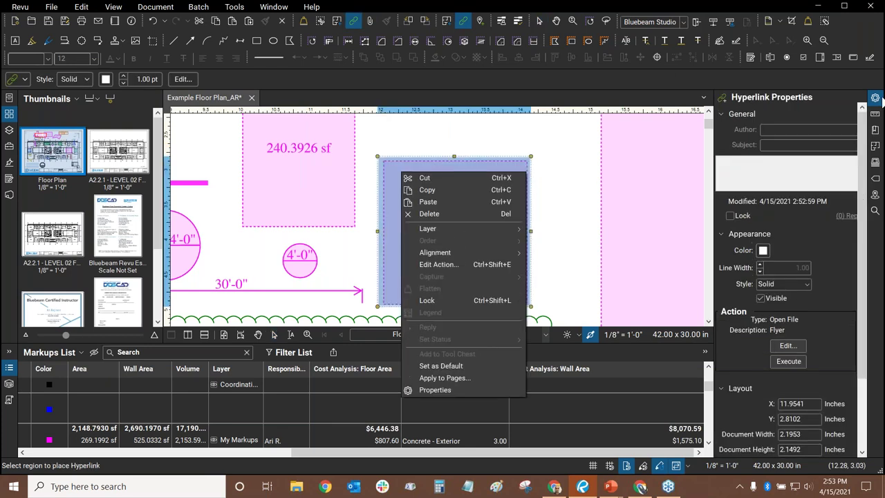
click(875, 98)
click(875, 99)
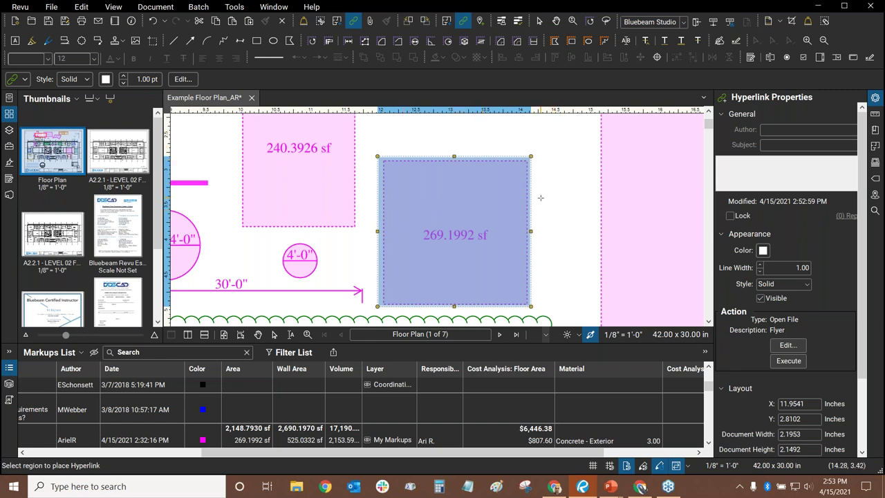
drag(863, 218, 863, 245)
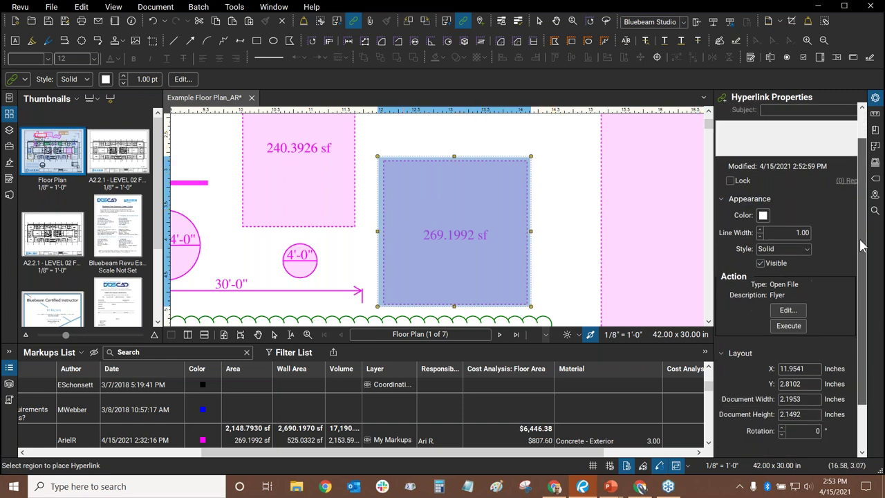
scroll(865, 189, up, 1)
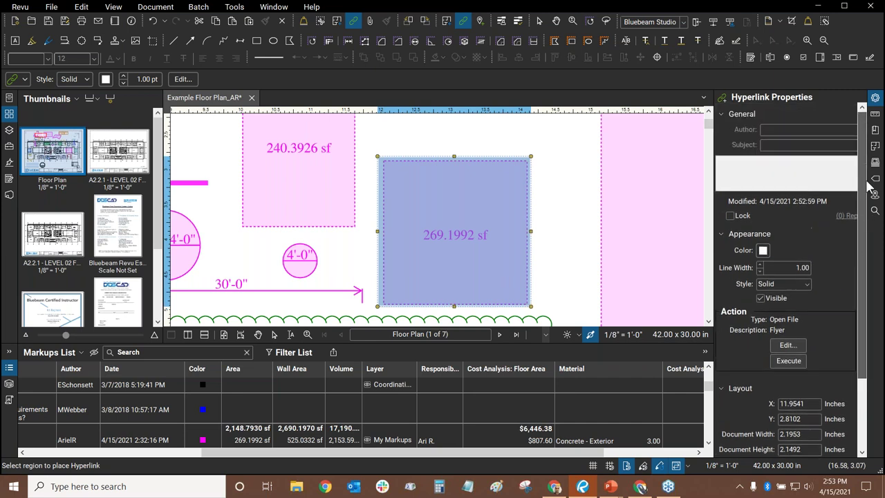
scroll(871, 195, down, 1)
scroll(872, 187, up, 1)
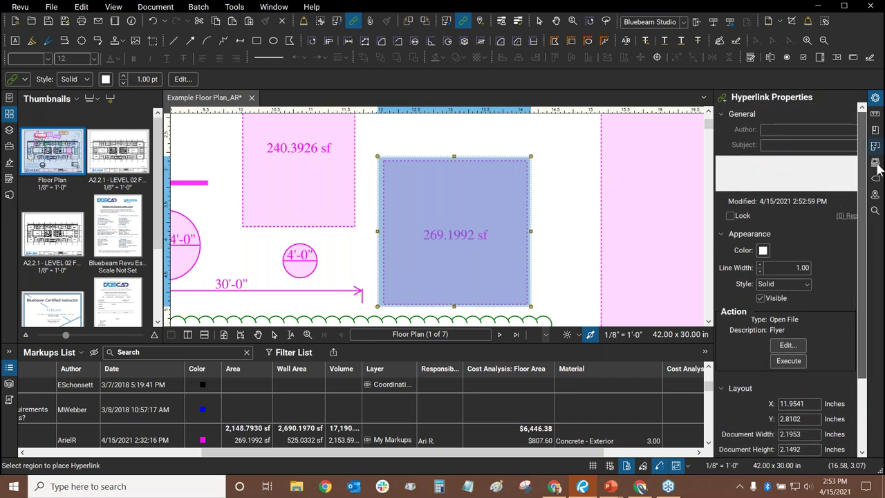
click(790, 346)
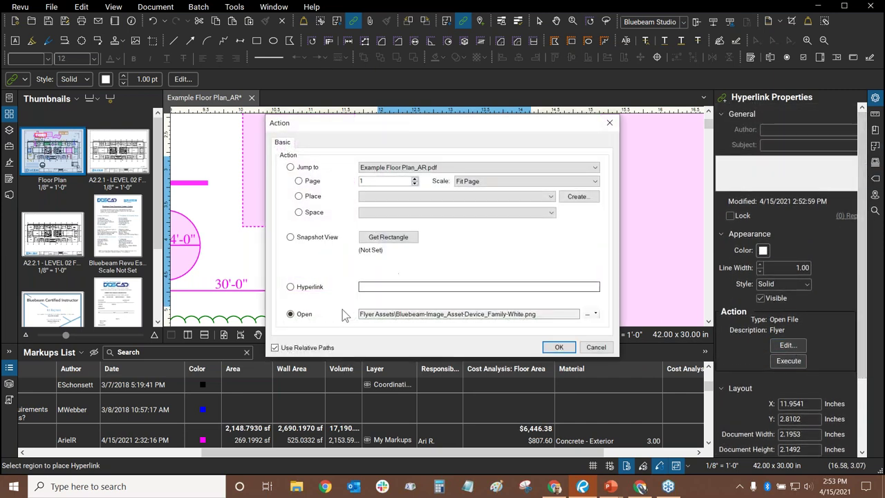
click(597, 315)
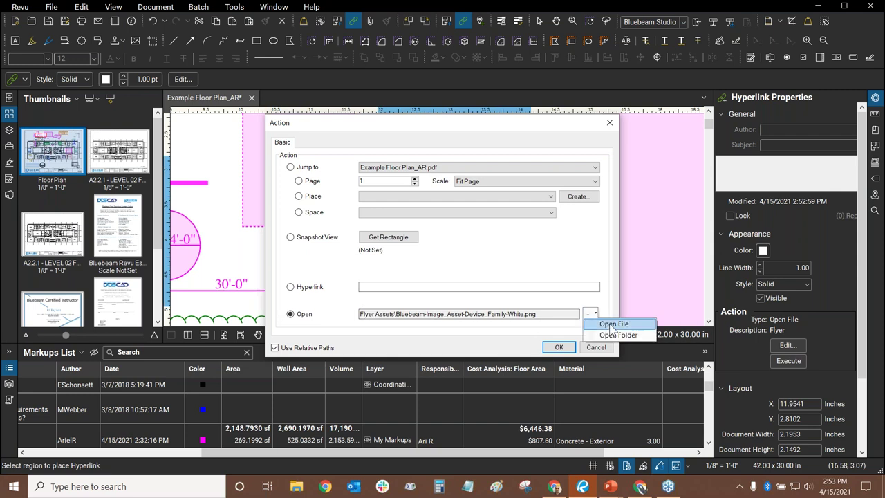
click(606, 336)
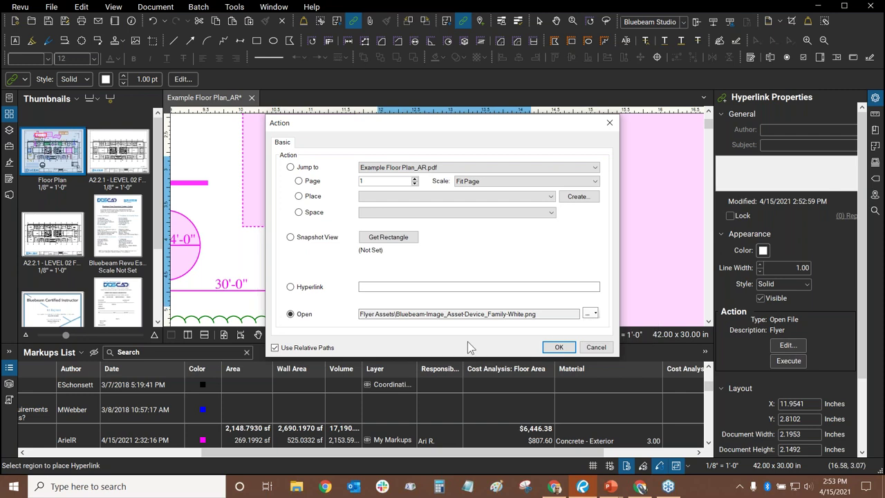
click(592, 348)
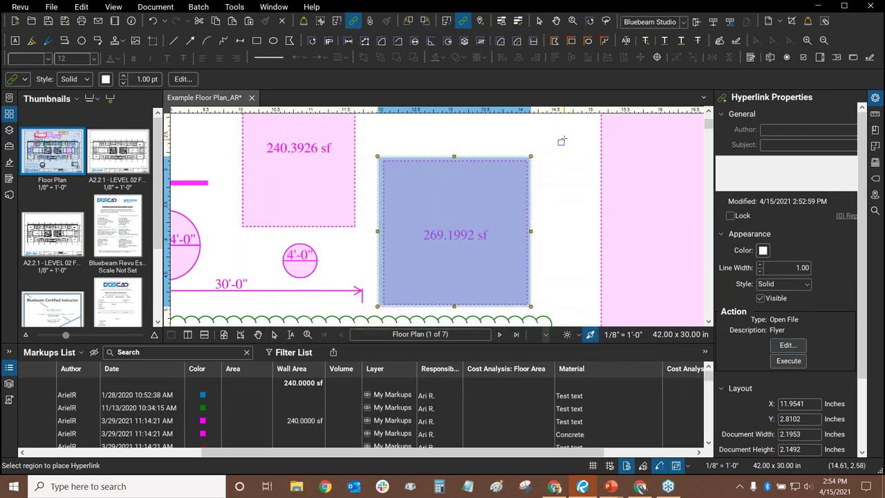
key(Escape)
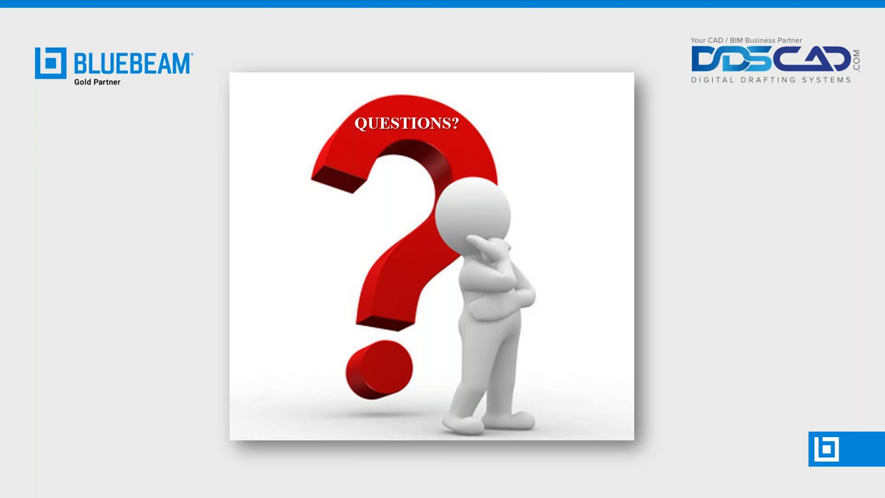
Step: Return to Revu, save Example Floor Plan_AR, and close its document tab
key(alt+Tab)
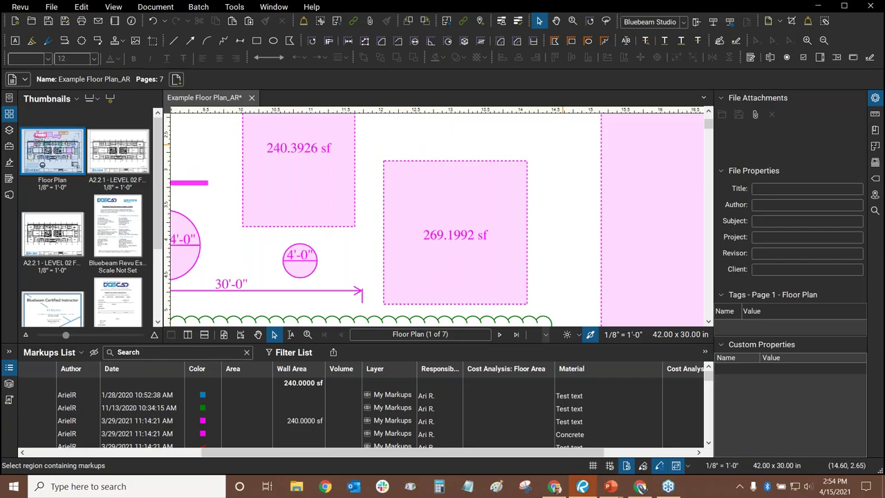
scroll(545, 230, down, 1)
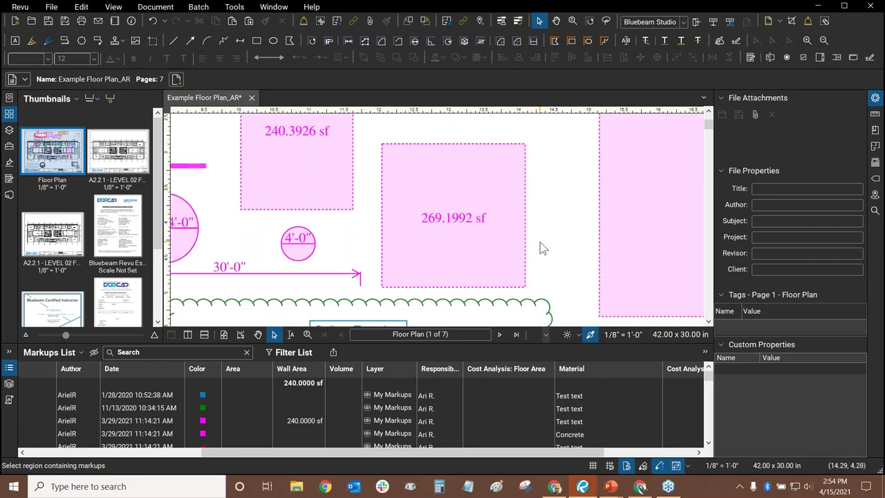
click(50, 23)
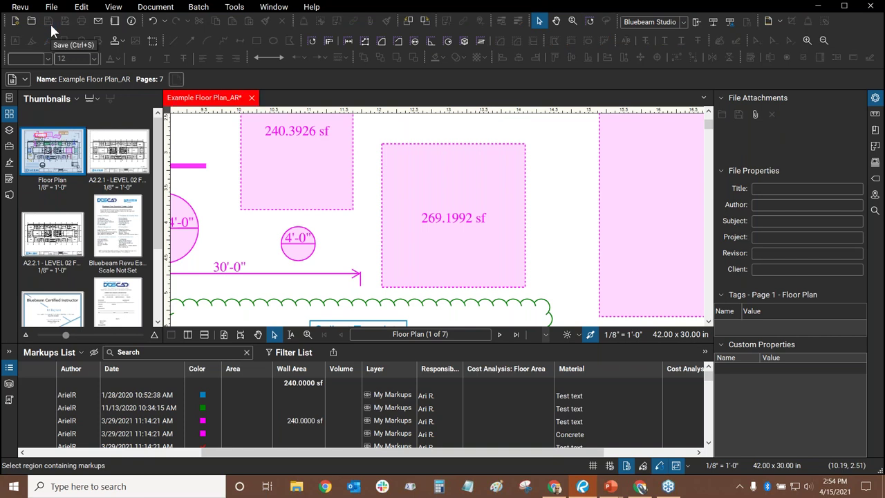
click(249, 98)
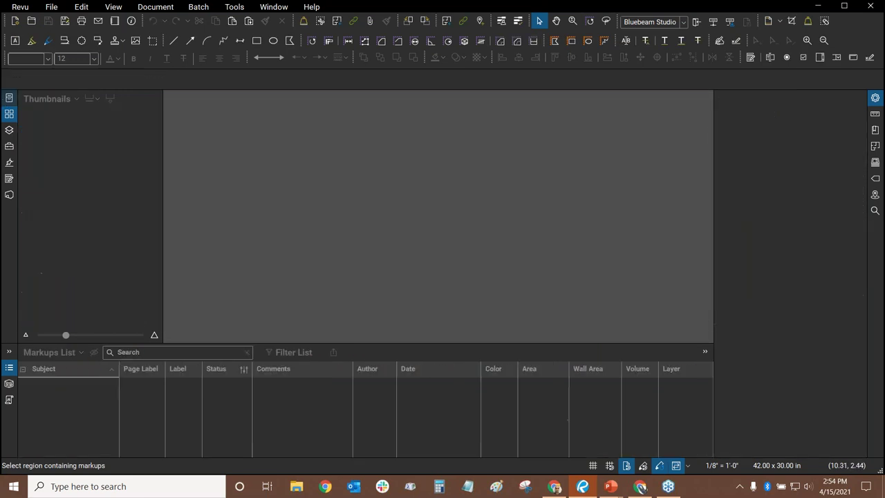
click(9, 100)
Step: Reopen Example Floor Plan_AR.pdf from the Recents list in File Access
click(77, 225)
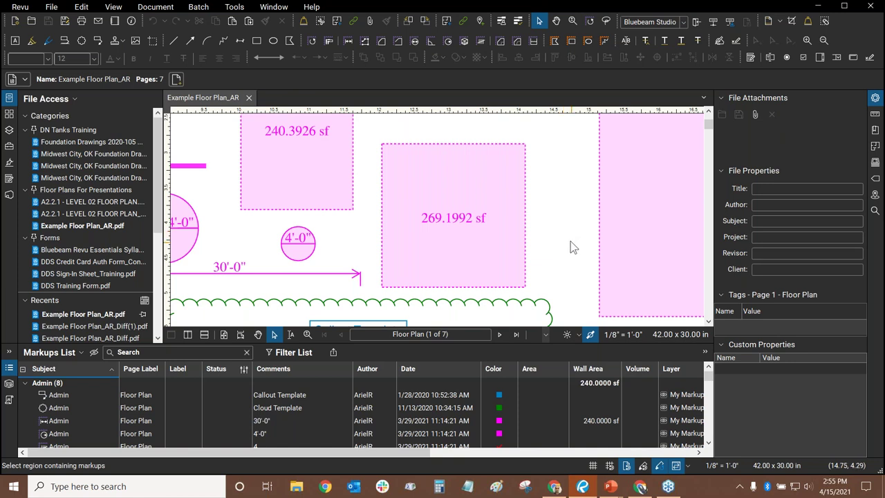
scroll(546, 239, down, 3)
Step: Recentre the floor plan markups and browse the File > Export submenus
drag(490, 154, 514, 182)
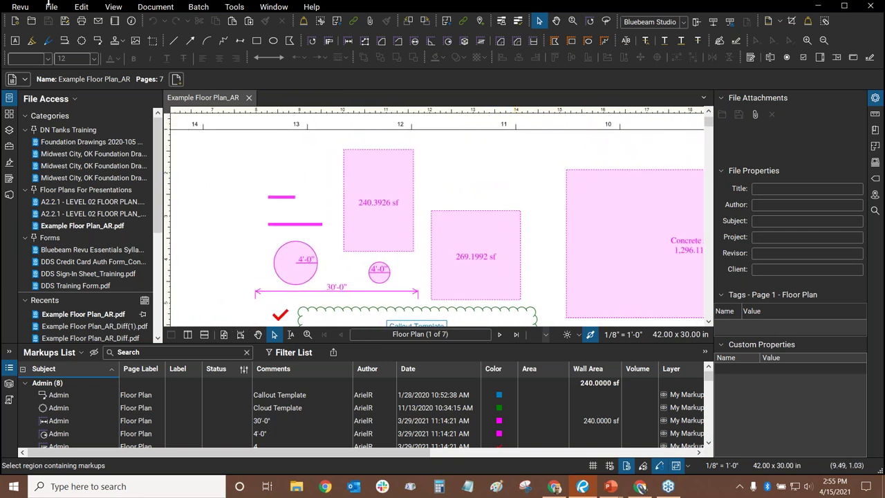
click(53, 8)
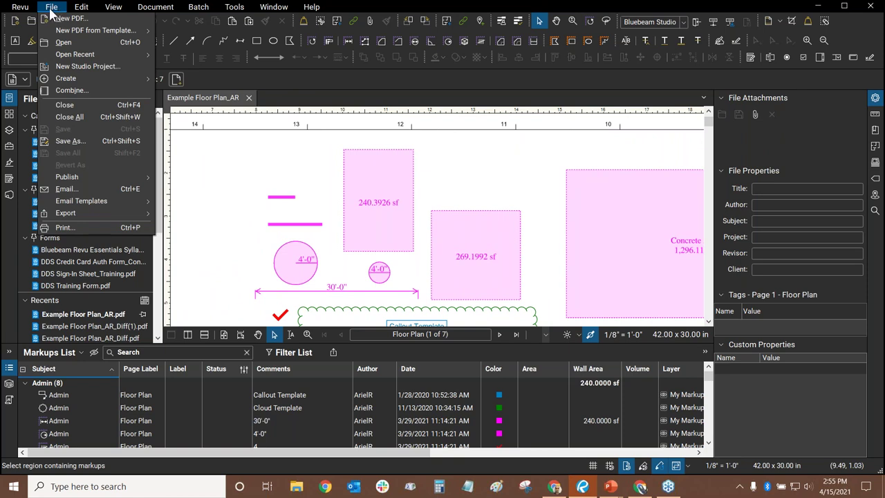
mouse_move(72, 213)
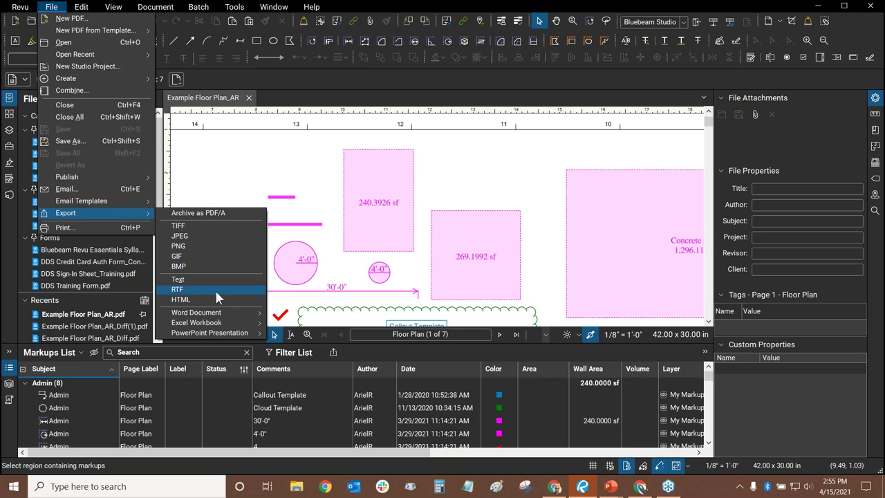
click(193, 236)
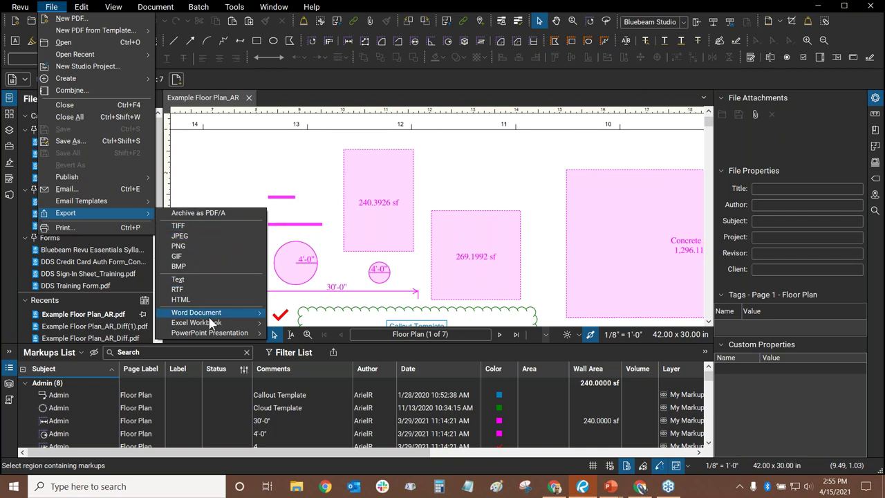
Step: Close the export menu without exporting and switch to the PowerPoint slideshow
mouse_move(211, 323)
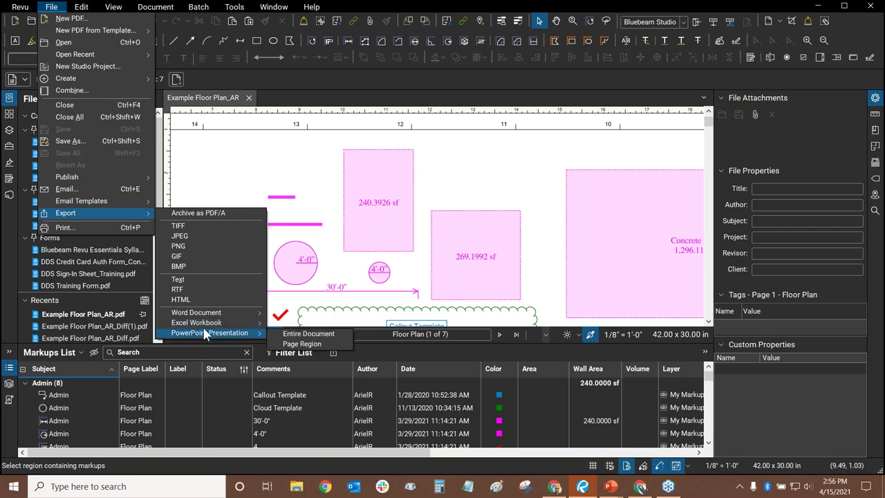
click(408, 3)
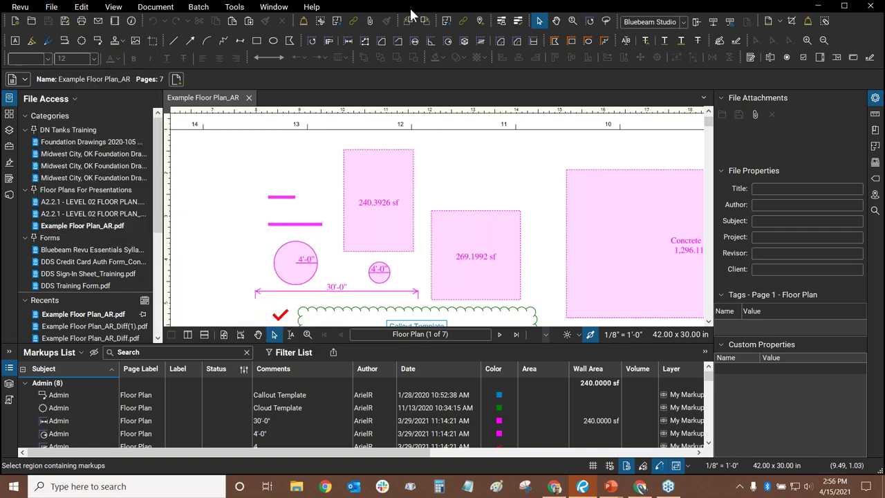
key(alt+Tab)
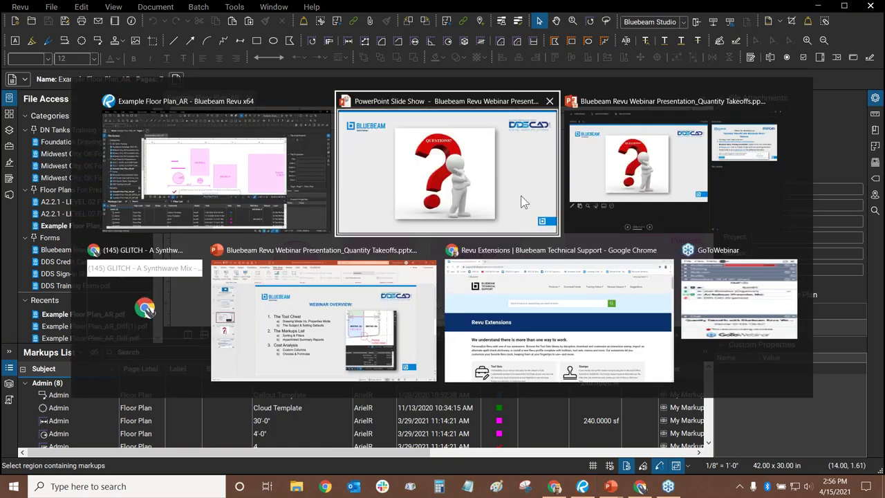